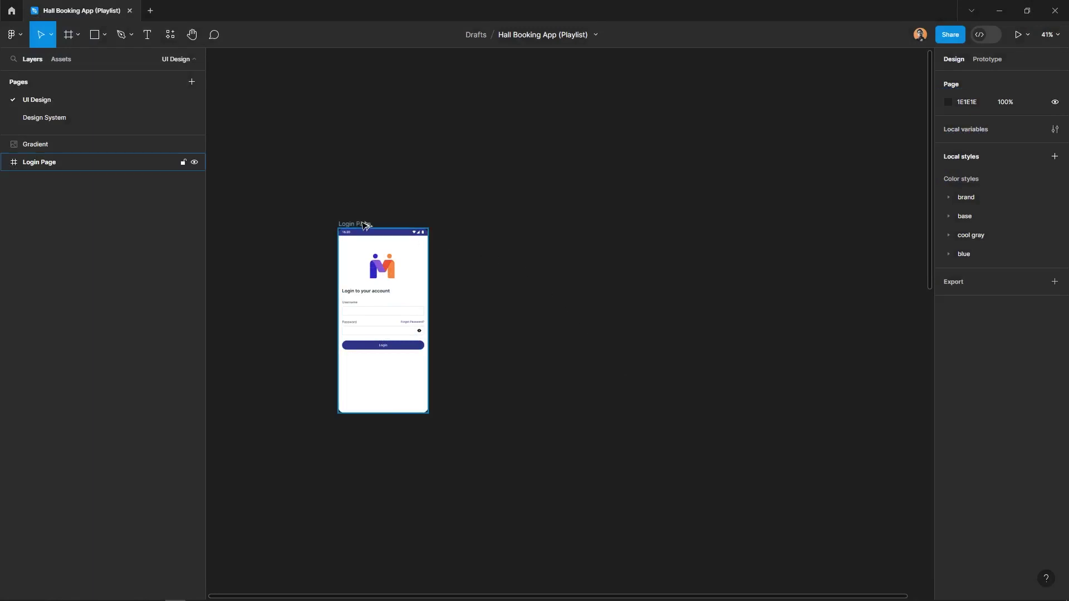
- Duplicate the Login Page frame and delete its contents, keeping only the status bar
{"action": "left_click_drag", "start_coordinate": [363, 228], "coordinate": [491, 229], "text": "alt"}
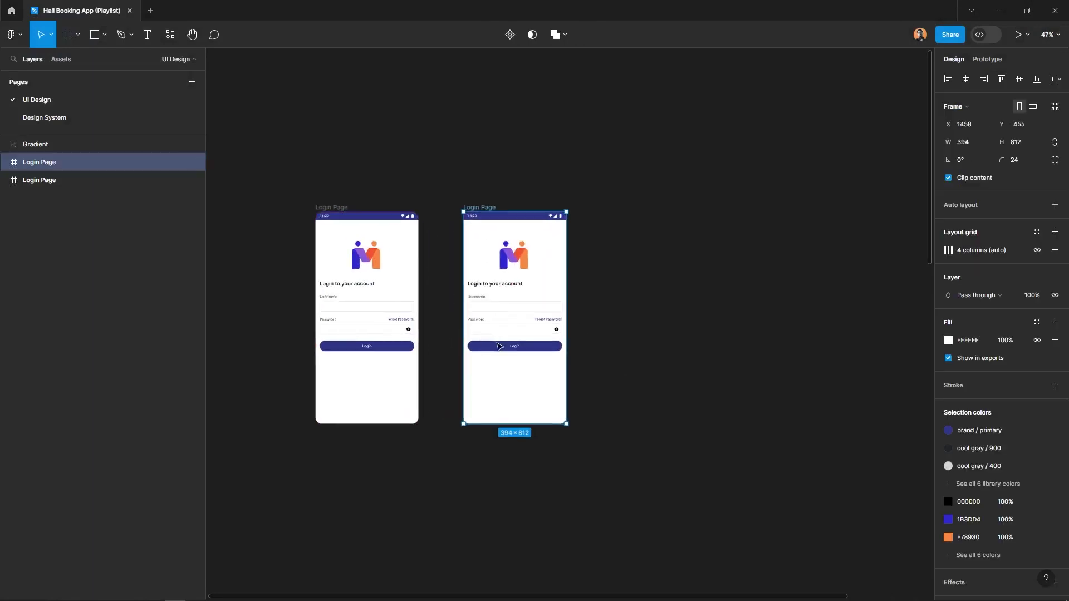
{"action": "scroll", "coordinate": [498, 342], "scroll_direction": "up", "scroll_amount": 6}
{"action": "left_click", "coordinate": [683, 234]}
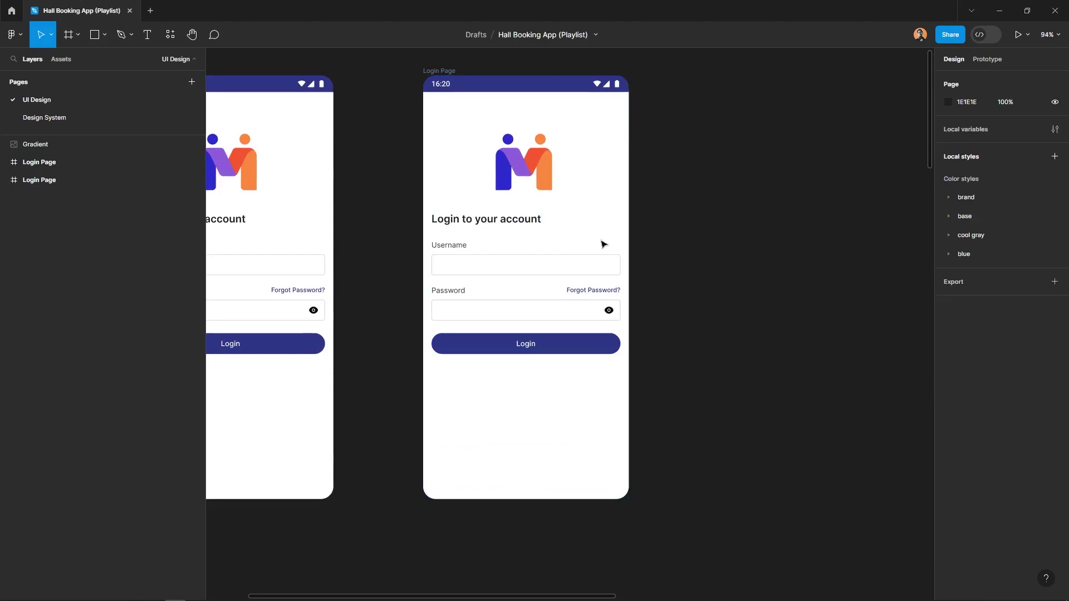
{"action": "left_click_drag", "start_coordinate": [676, 139], "coordinate": [511, 359]}
{"action": "key", "text": "Delete"}
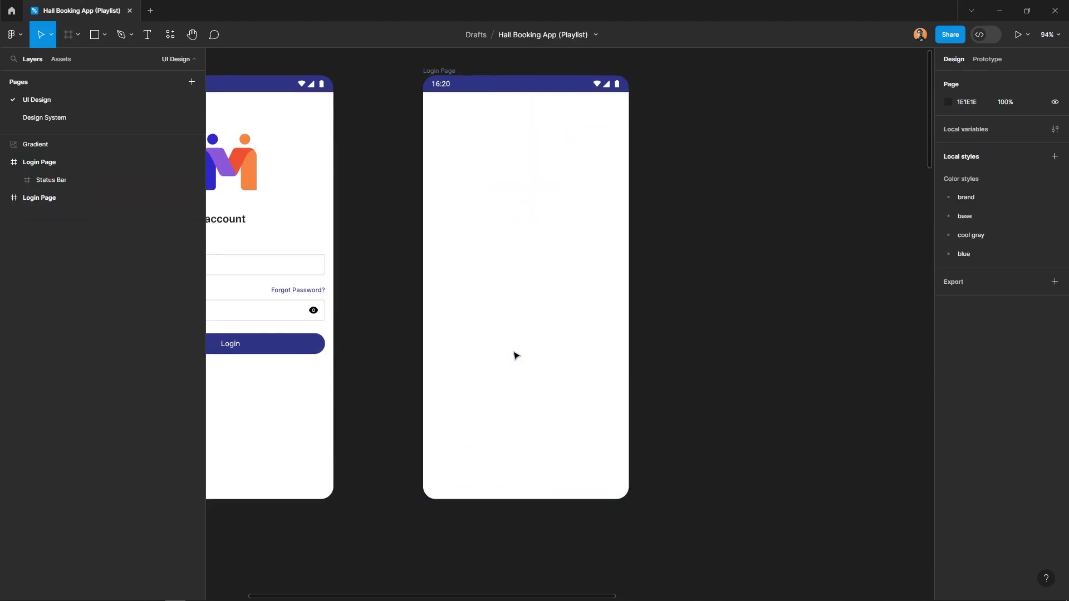
- Rename the copied frame to Home and set its background fill to FAFAFB
{"action": "left_click", "coordinate": [442, 70]}
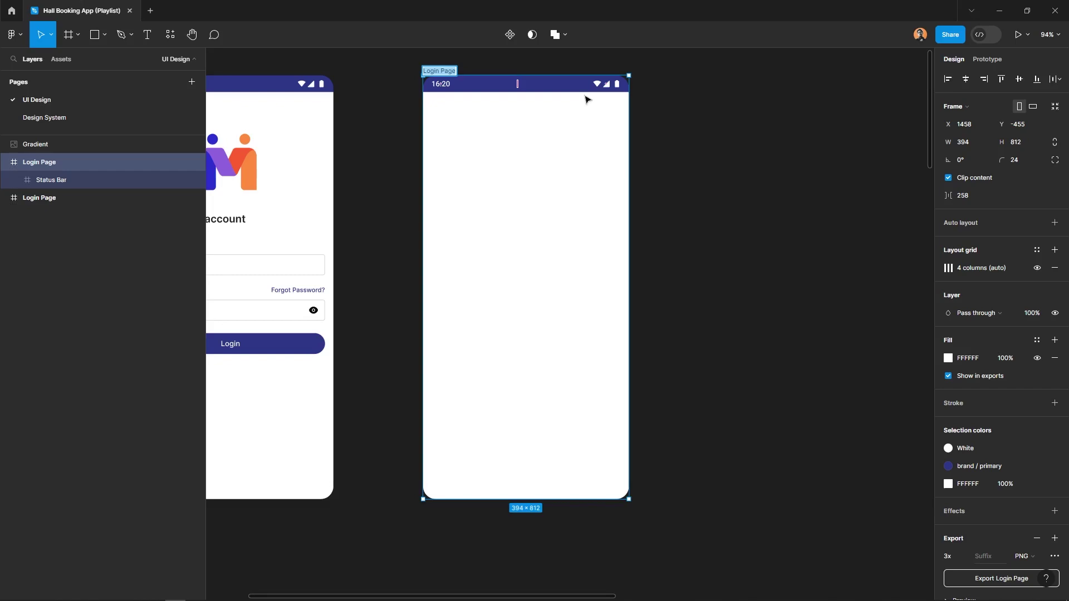
{"action": "key", "text": "BackSpace"}
{"action": "type", "text": "Home"}
{"action": "key", "text": "Return"}
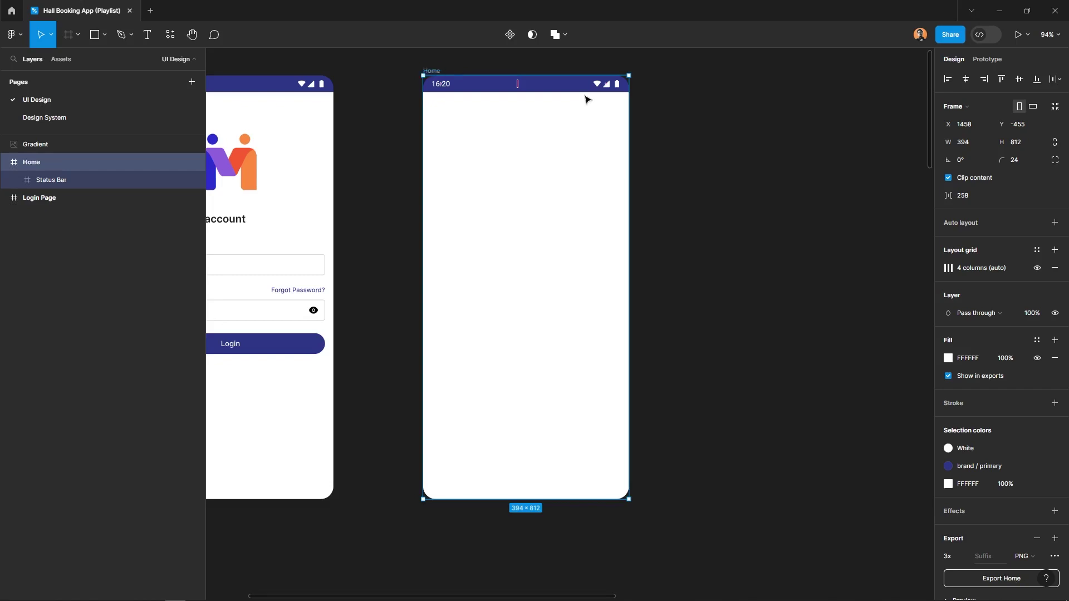
{"action": "left_click", "coordinate": [966, 358]}
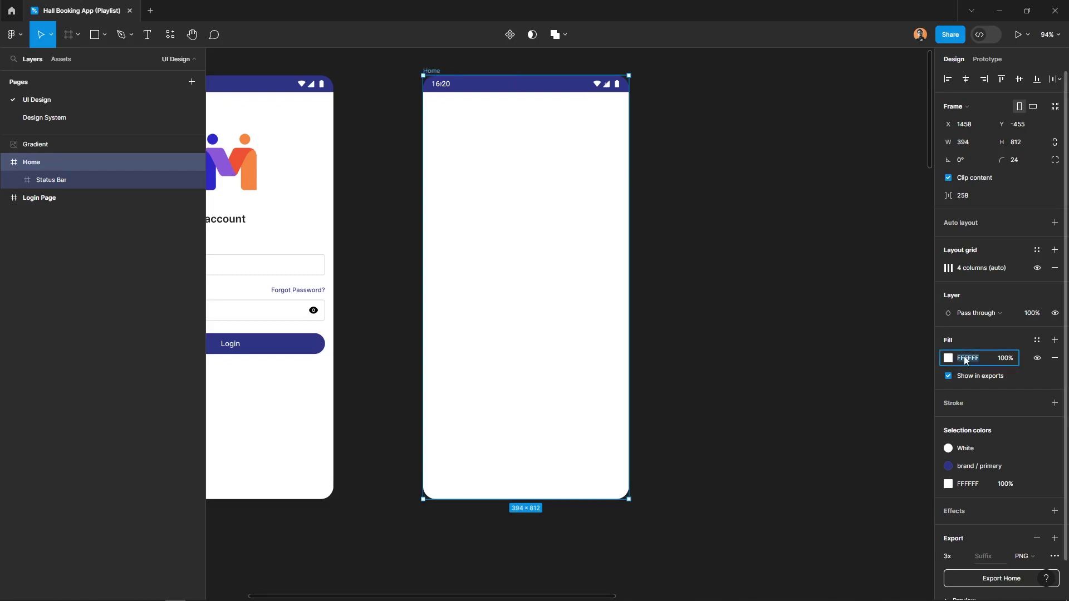
{"action": "type", "text": "fafafb"}
{"action": "key", "text": "Return"}
{"action": "left_click", "coordinate": [706, 246]}
- Type a 'Hall Booking' title near the top of the Home frame
{"action": "key", "text": "t"}
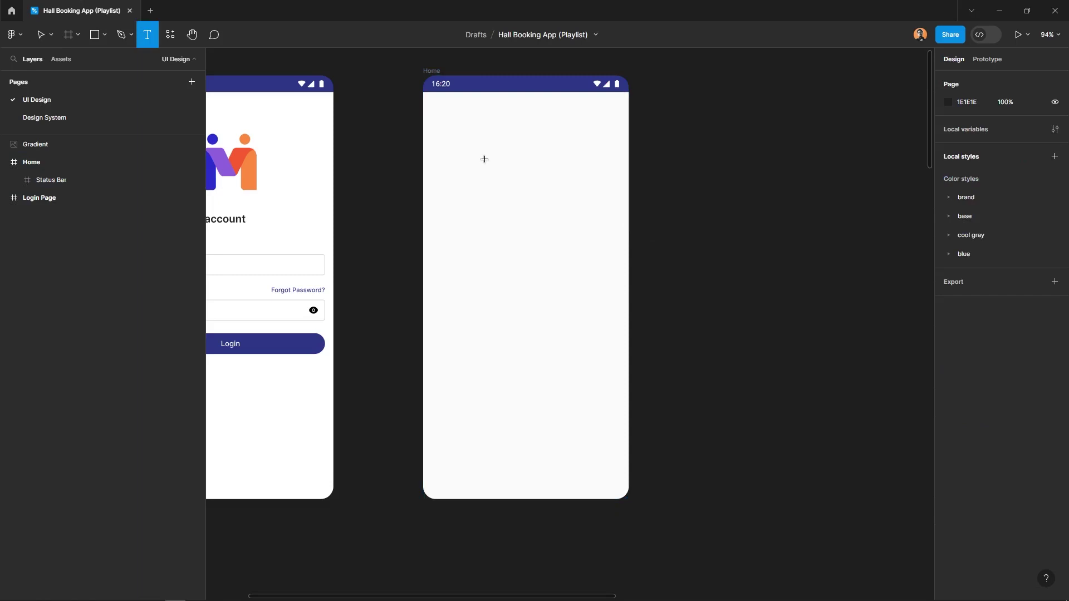
{"action": "left_click", "coordinate": [484, 159]}
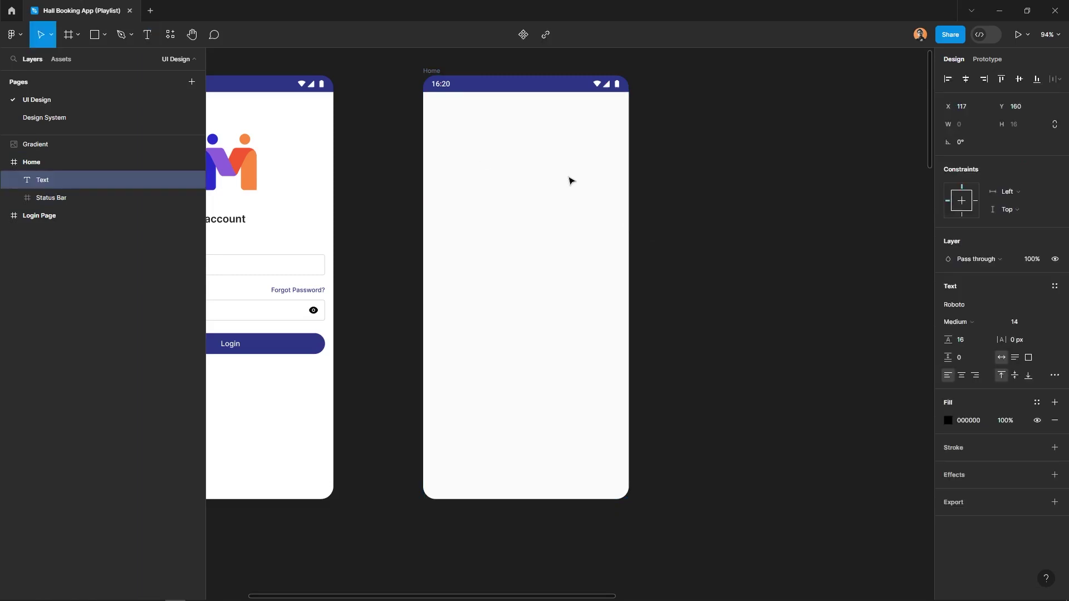
{"action": "type", "text": "Ha"}
{"action": "type", "text": " Boo"}
- Set the title's case to none, font size 16 and line height 100%
{"action": "key", "text": "ctrl+a"}
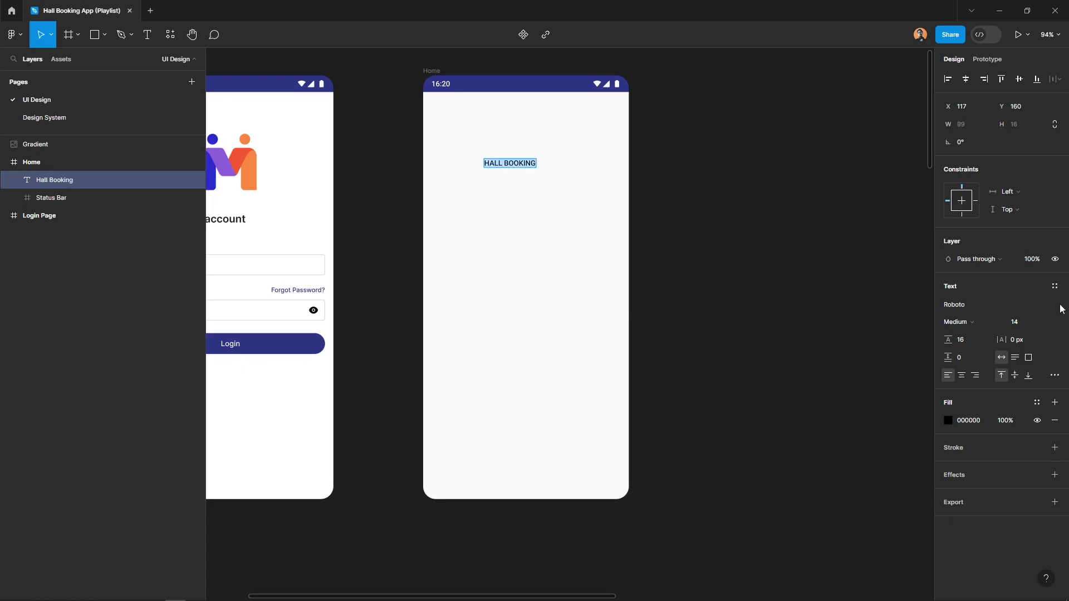
{"action": "left_click", "coordinate": [1054, 376]}
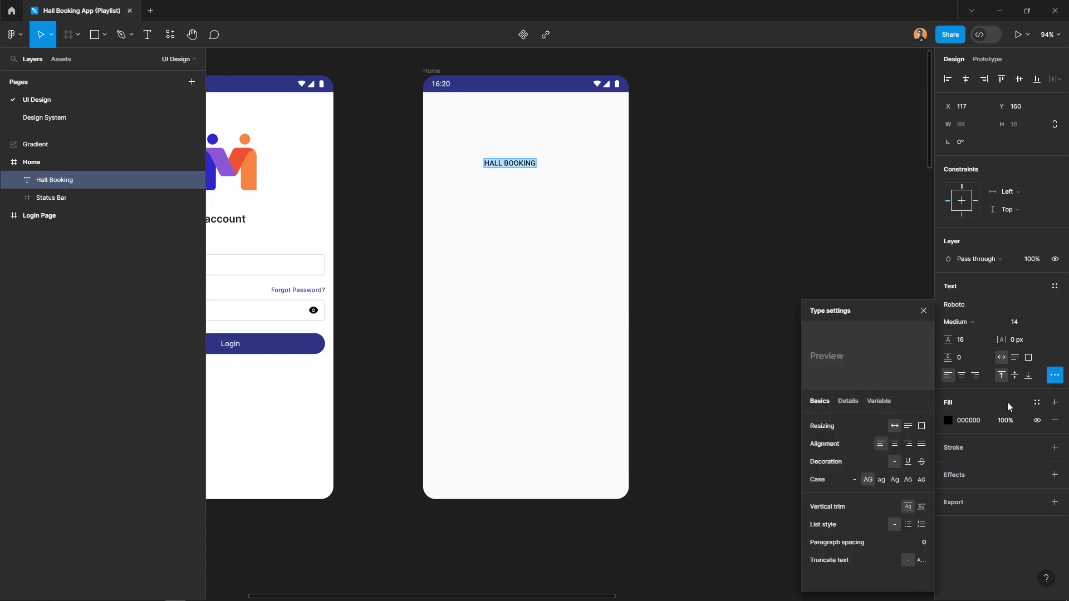
{"action": "left_click", "coordinate": [855, 479]}
{"action": "left_click", "coordinate": [1022, 323]}
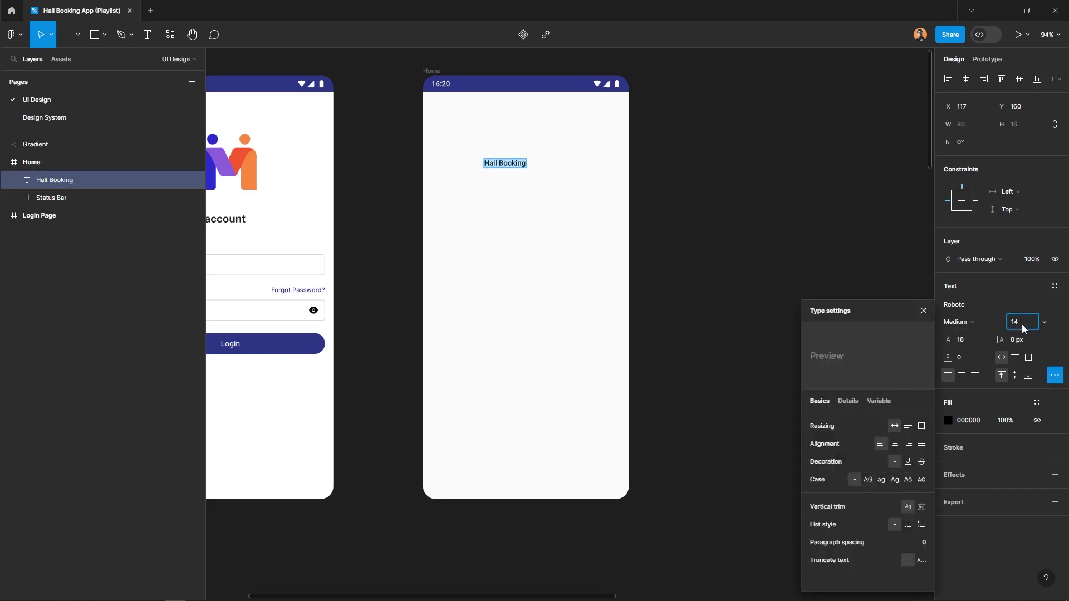
{"action": "type", "text": "16"}
{"action": "key", "text": "Return"}
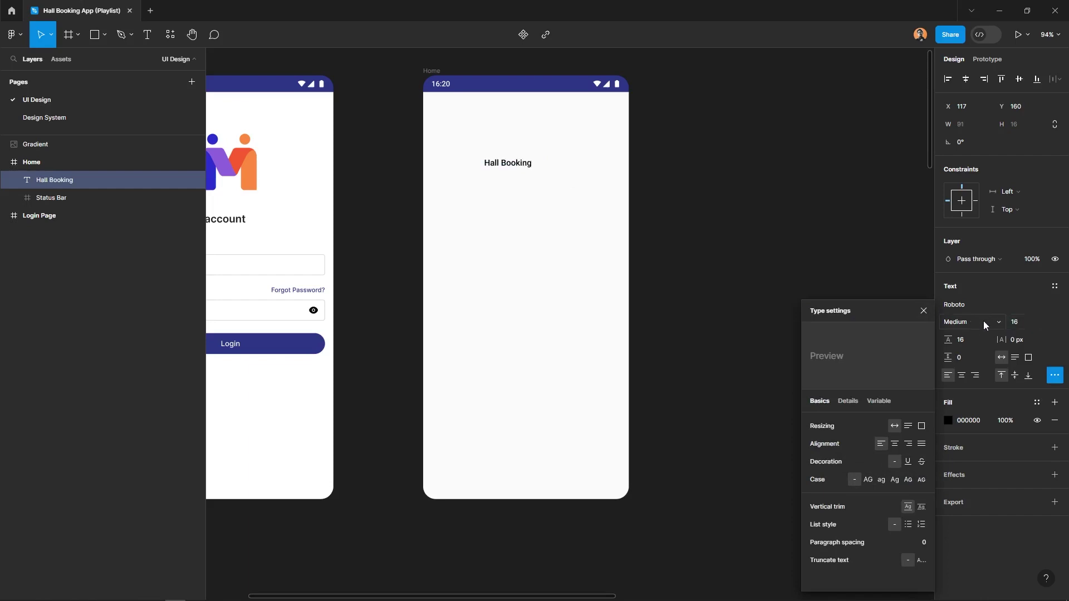
{"action": "key", "text": "Return"}
{"action": "key", "text": "Return"}
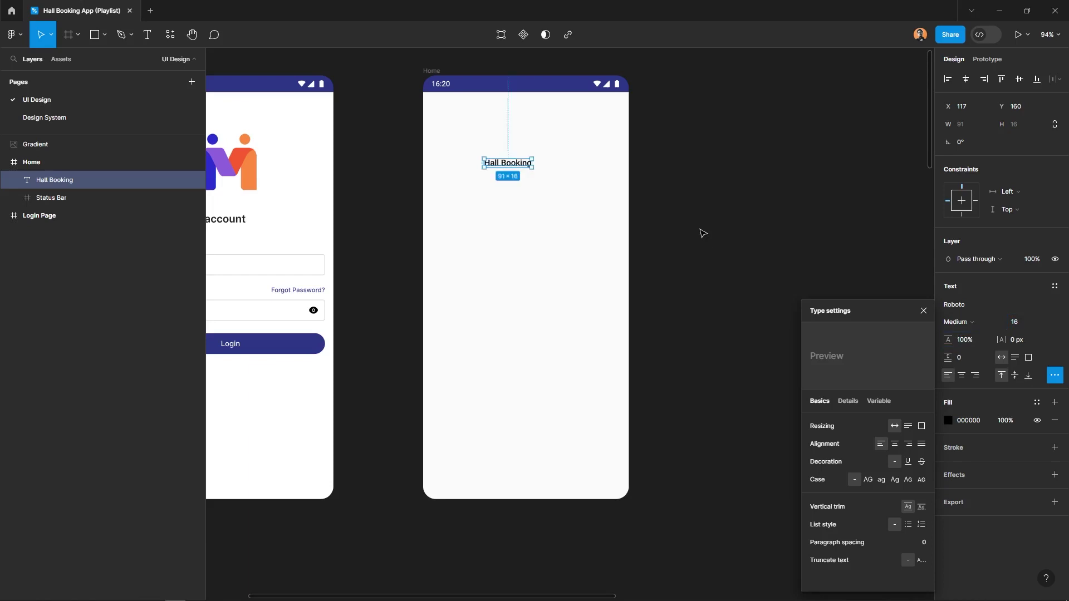
{"action": "left_click", "coordinate": [735, 195]}
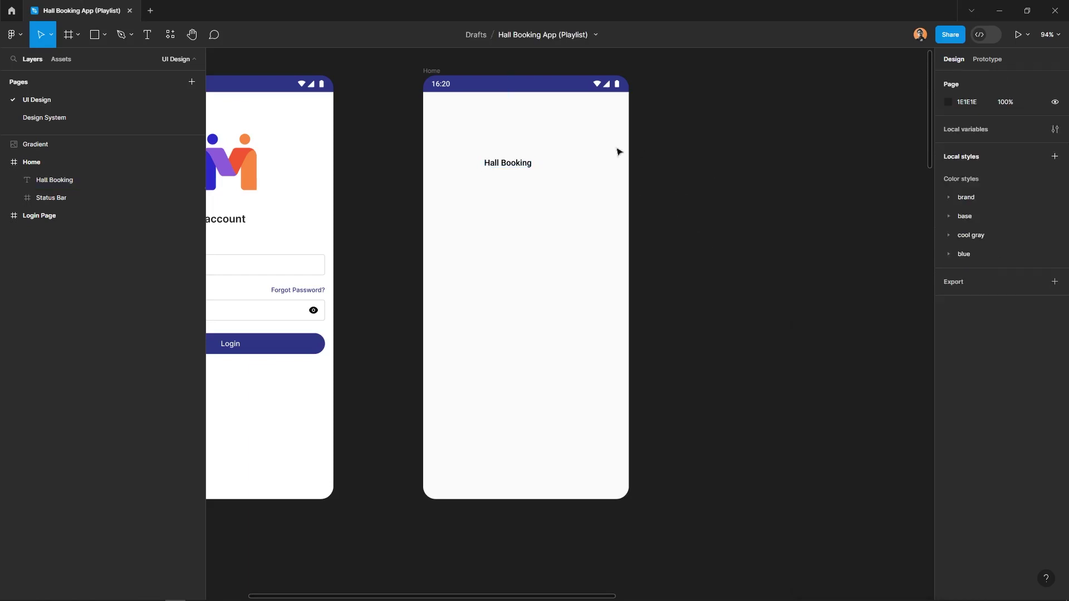
- Copy the round avatar from the Design System page and place it left of the title
{"action": "left_click", "coordinate": [77, 117]}
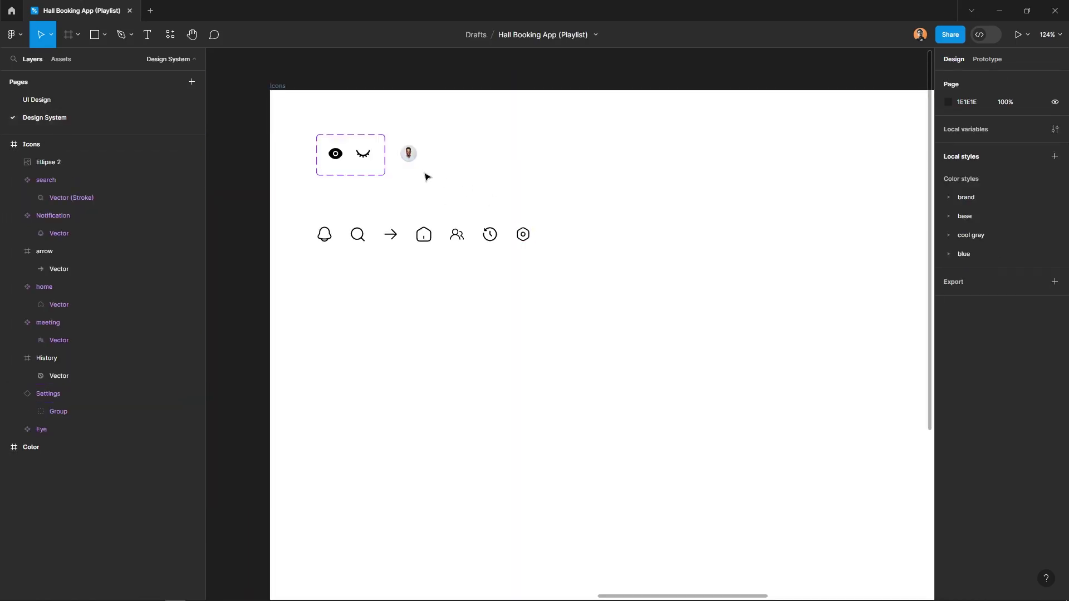
{"action": "left_click", "coordinate": [411, 153]}
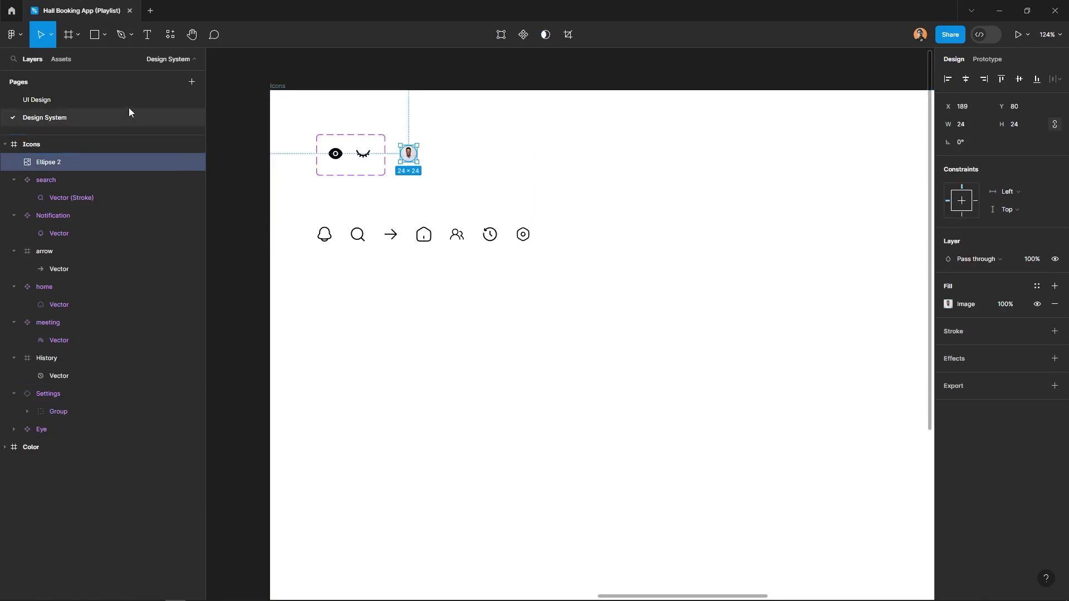
{"action": "key", "text": "Page_Up"}
{"action": "scroll", "coordinate": [516, 183], "scroll_direction": "up", "scroll_amount": 5, "text": "ctrl"}
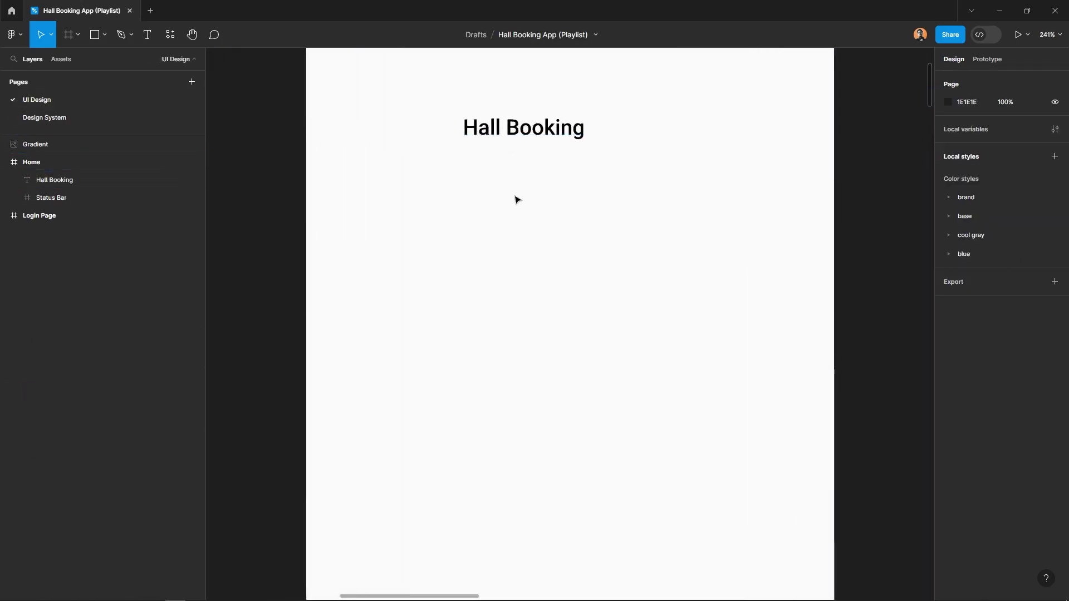
{"action": "key", "text": "ctrl+v"}
{"action": "left_click_drag", "start_coordinate": [569, 327], "coordinate": [411, 217]}
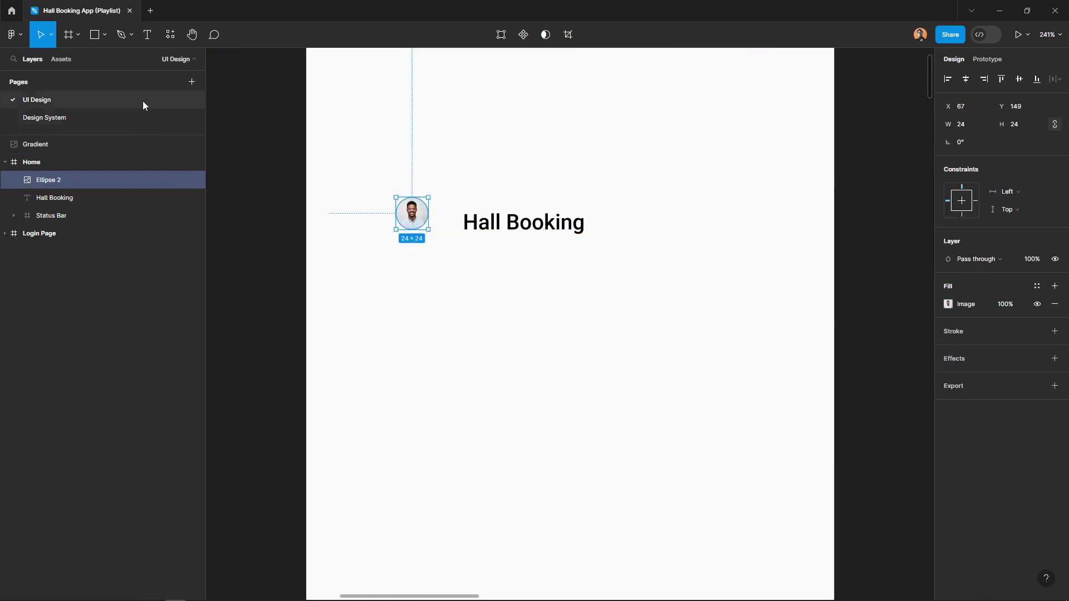
- Add the search icon right of the title and swap a copy to the Notification bell
{"action": "left_click", "coordinate": [62, 59]}
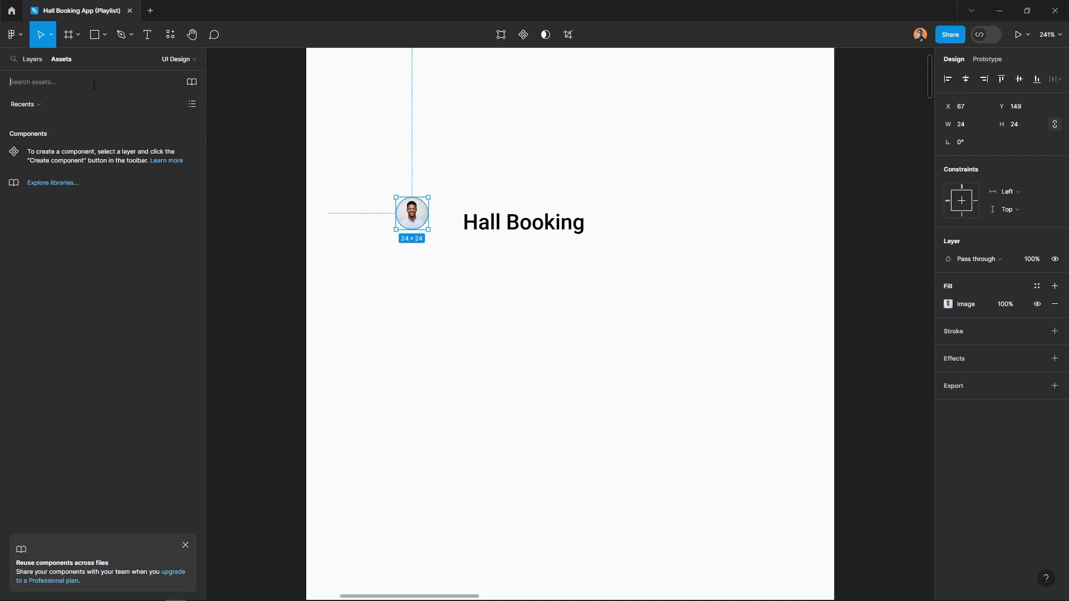
{"action": "type", "text": "search"}
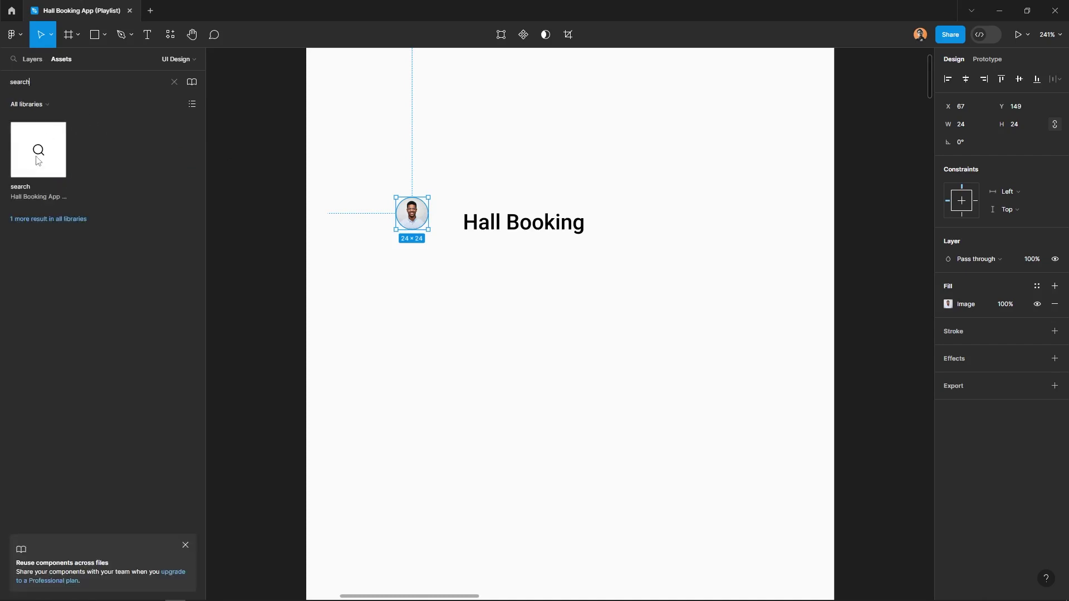
{"action": "left_click_drag", "start_coordinate": [38, 160], "coordinate": [702, 224]}
{"action": "left_click", "coordinate": [652, 228]}
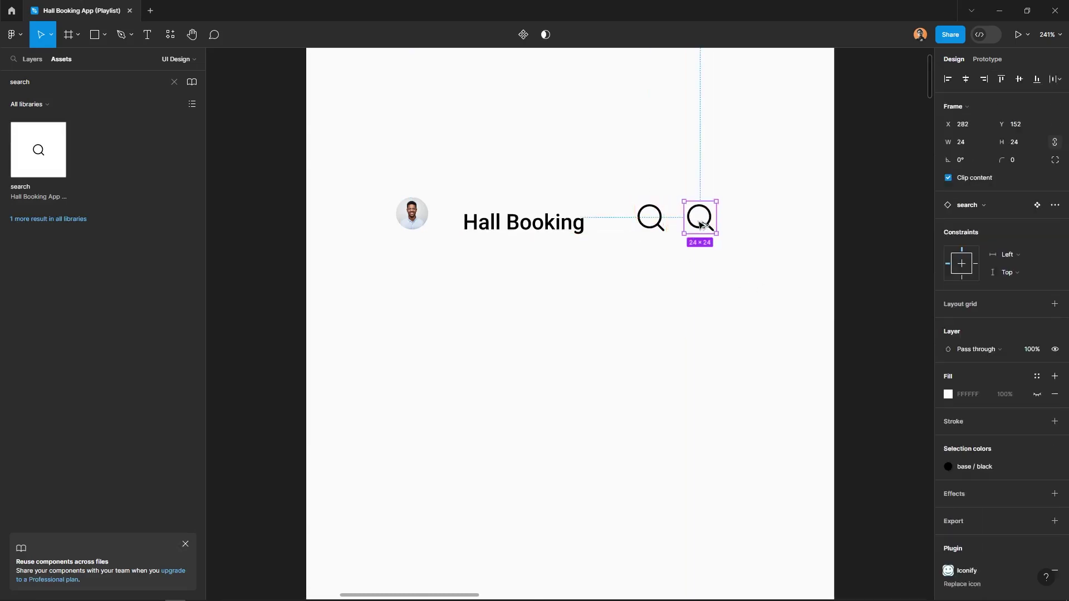
{"action": "left_click", "coordinate": [981, 206]}
{"action": "type", "text": "notifi"}
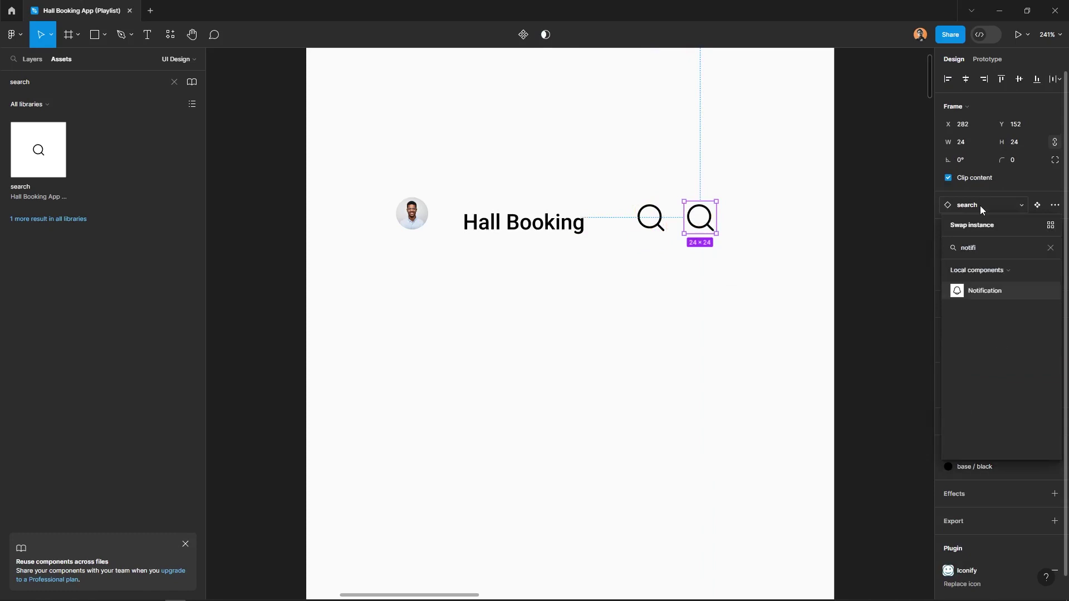
{"action": "key", "text": "Return"}
- Wrap the bell and search icons in an auto layout with the bell first
{"action": "left_click", "coordinate": [650, 217], "text": "shift"}
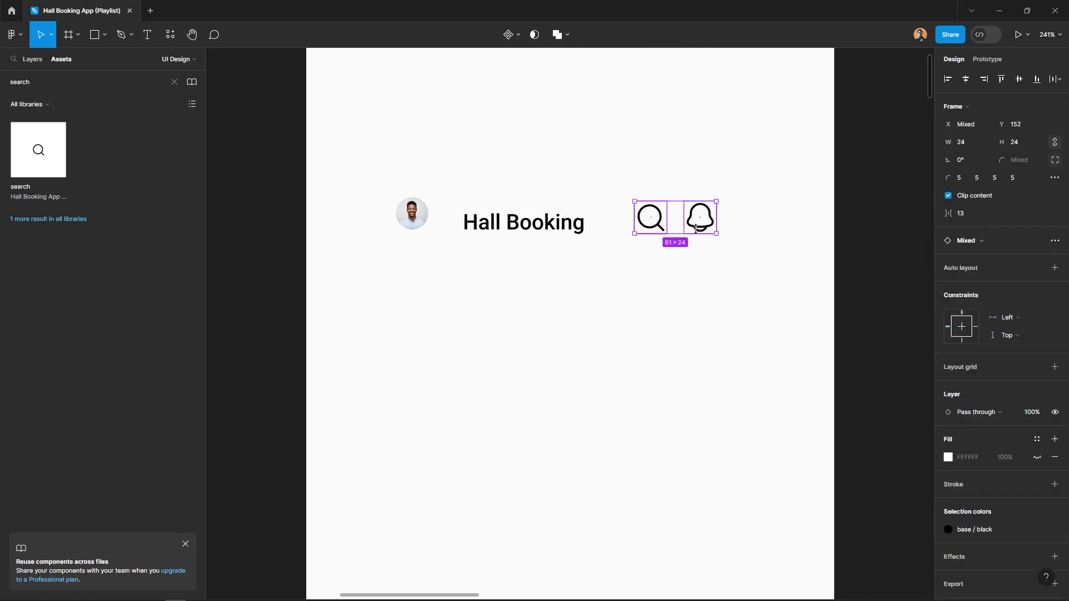
{"action": "right_click", "coordinate": [666, 220]}
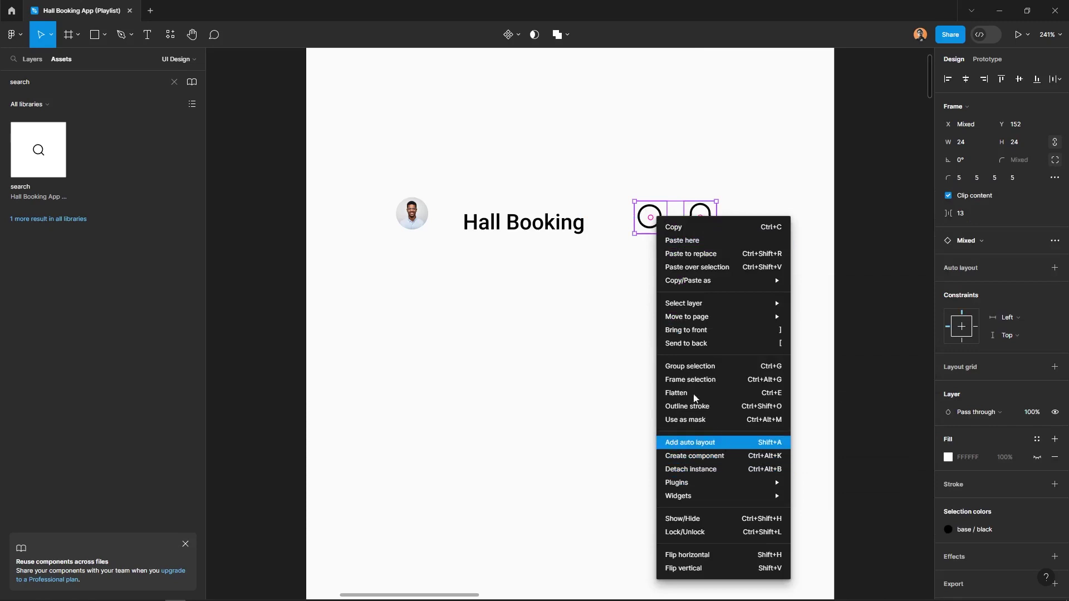
{"action": "key", "text": "shift+a"}
{"action": "key", "text": "Left"}
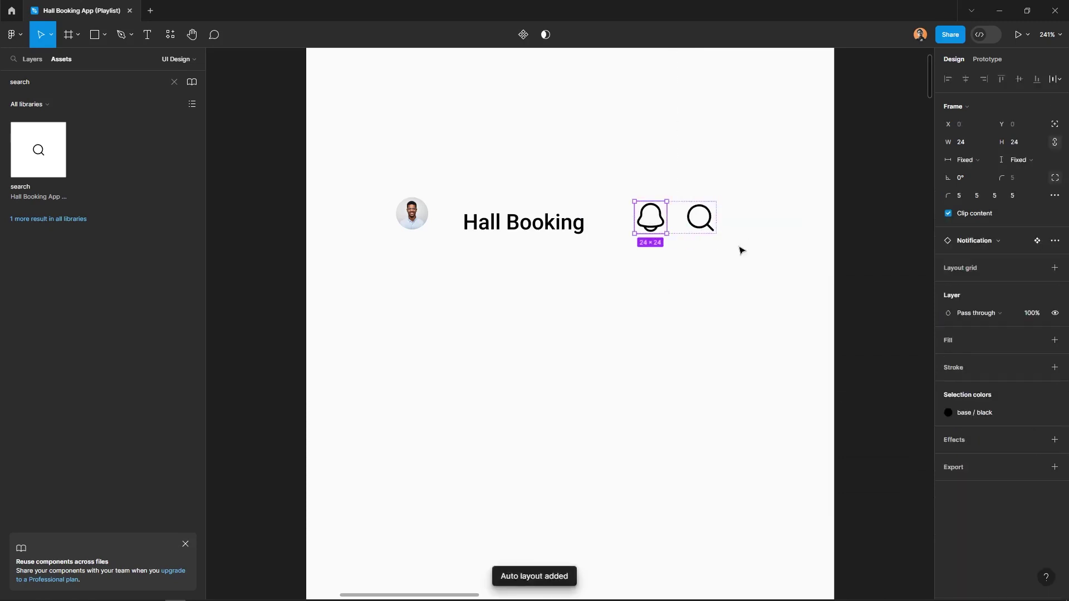
{"action": "left_click", "coordinate": [718, 281]}
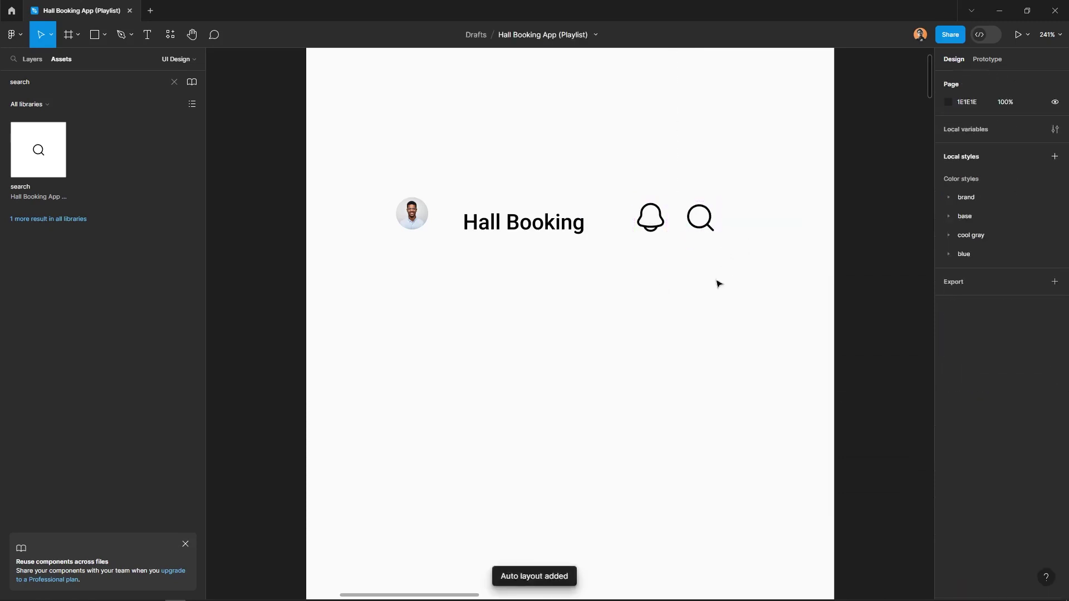
- Wrap avatar and title in an auto layout, then combine both groups into one header row
{"action": "left_click_drag", "start_coordinate": [548, 290], "coordinate": [397, 201]}
{"action": "right_click", "coordinate": [412, 217]}
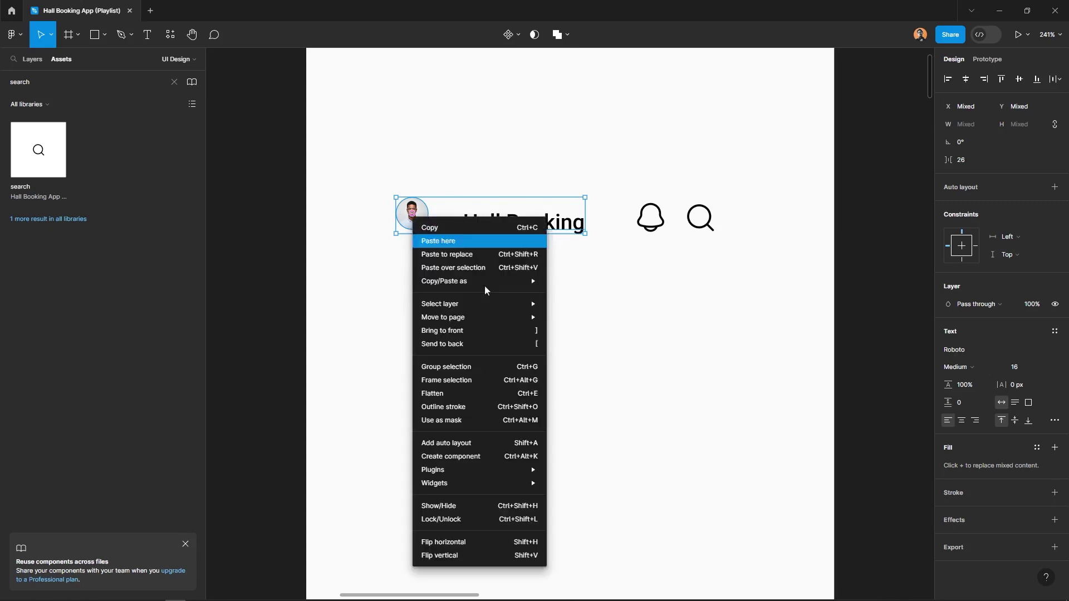
{"action": "left_click", "coordinate": [496, 443]}
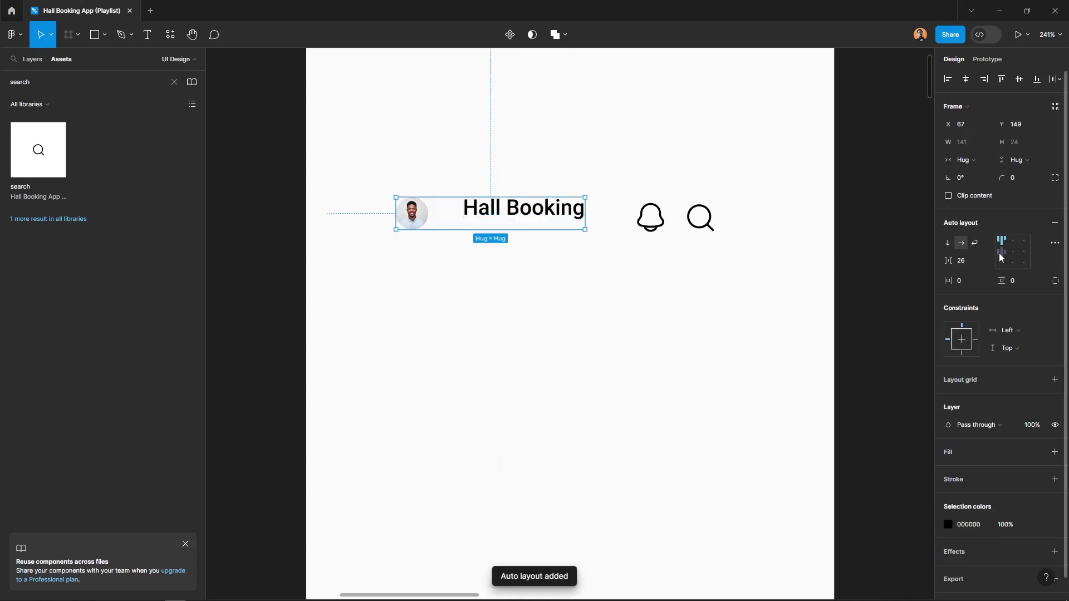
{"action": "left_click_drag", "start_coordinate": [764, 189], "coordinate": [418, 255]}
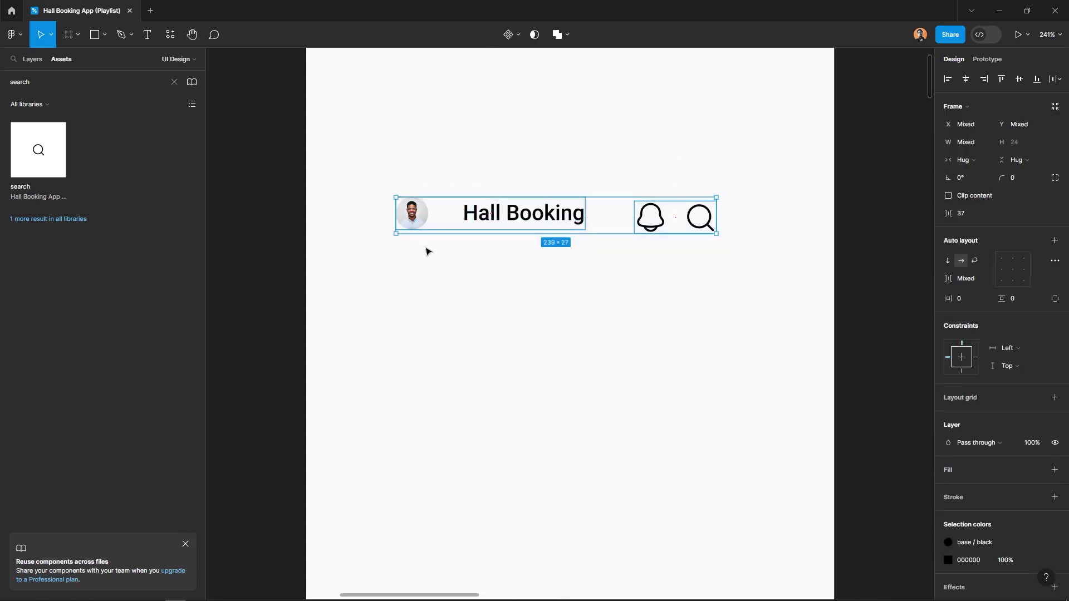
{"action": "right_click", "coordinate": [535, 213]}
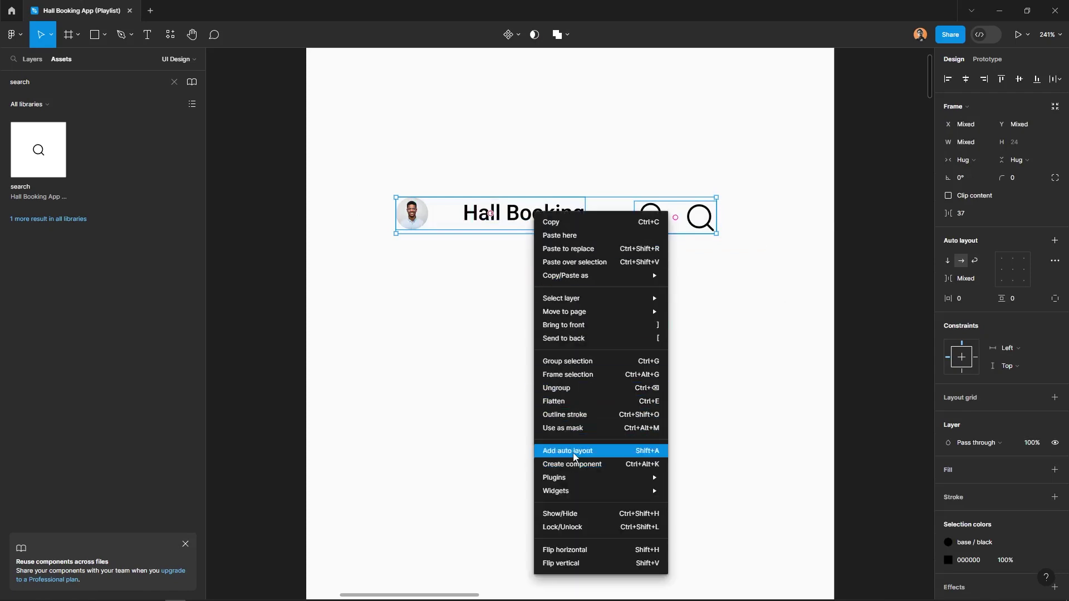
{"action": "left_click", "coordinate": [548, 451]}
- Set a 16 px gap between the avatar and the Hall Booking title
{"action": "double_click", "coordinate": [423, 221]}
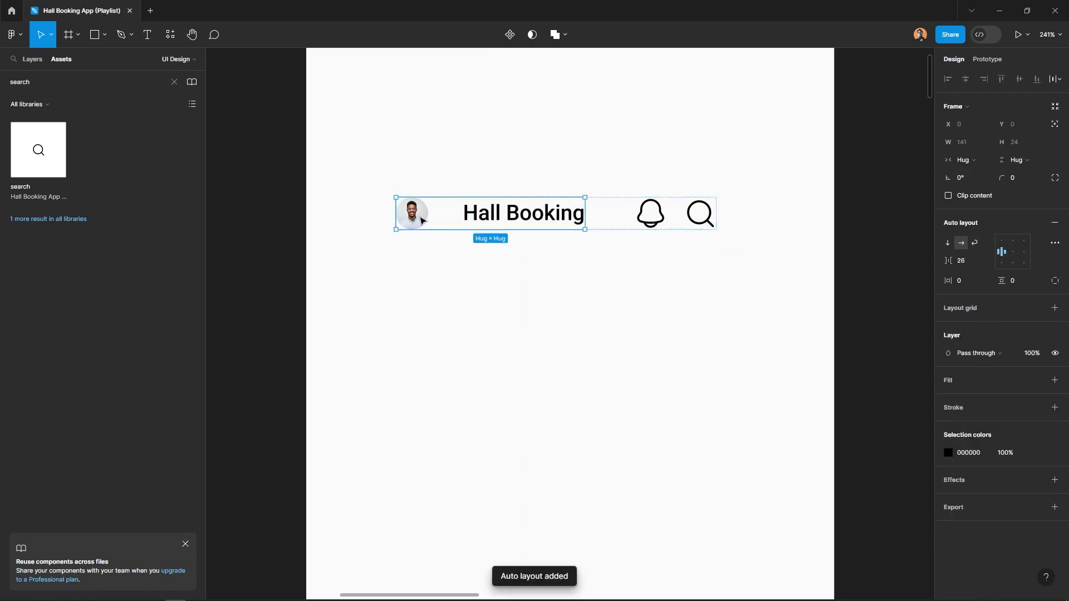
{"action": "left_click", "coordinate": [971, 261]}
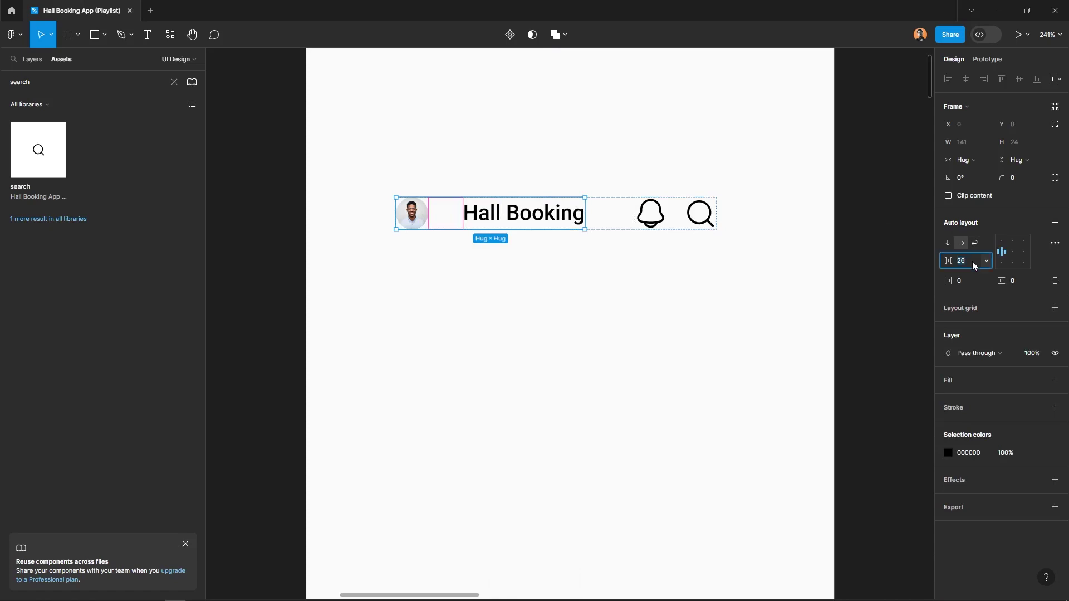
{"action": "type", "text": "16"}
{"action": "key", "text": "Return"}
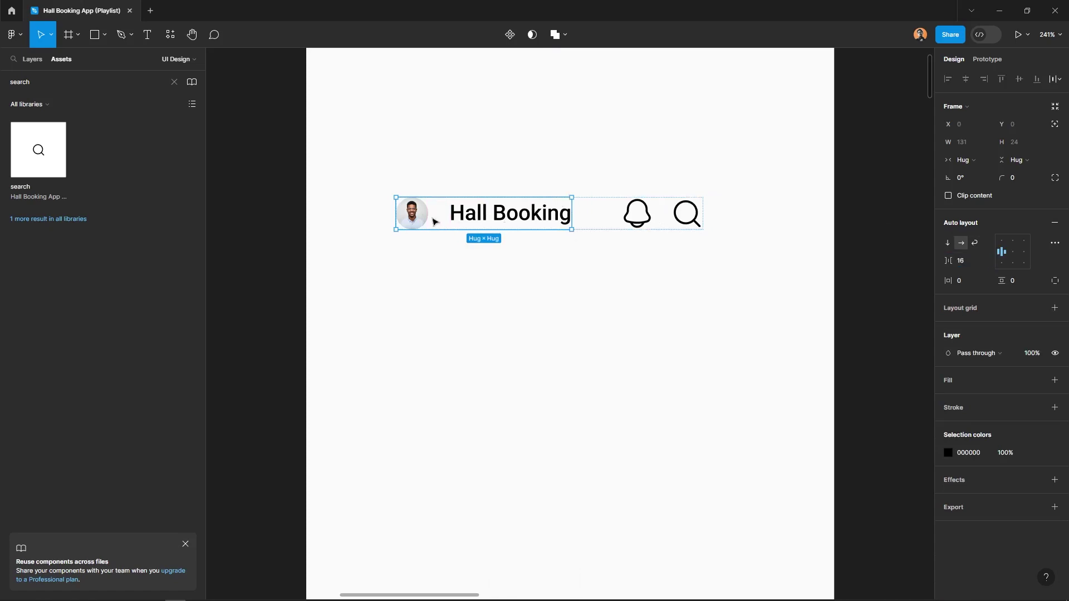
{"action": "left_click", "coordinate": [423, 213]}
- Resize the avatar to 32×32 and set a 16 gap before the icons
{"action": "left_click", "coordinate": [973, 125]}
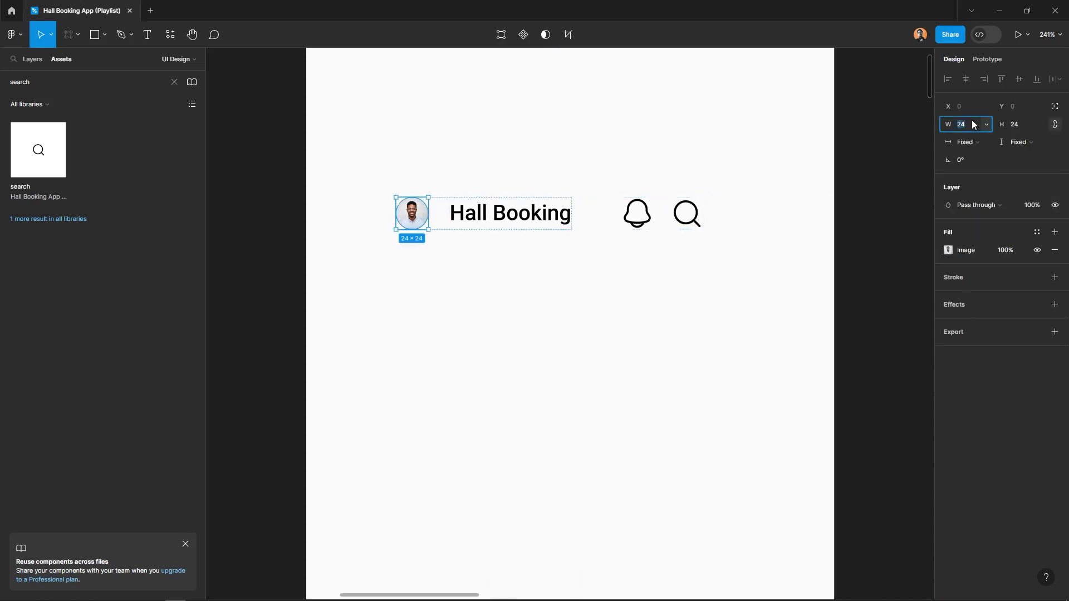
{"action": "type", "text": "32"}
{"action": "key", "text": "Return"}
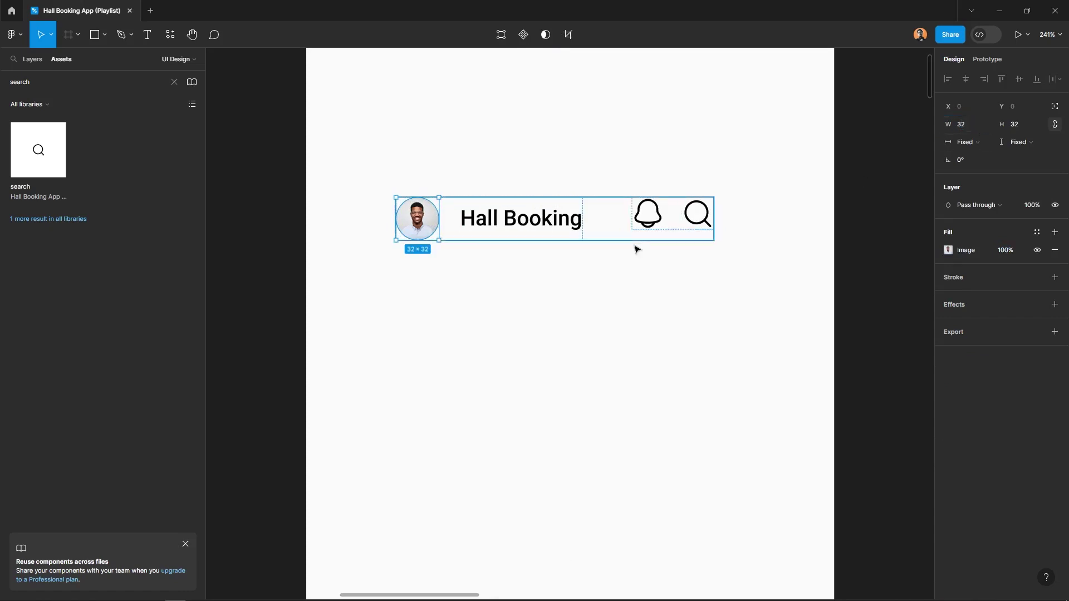
{"action": "left_click", "coordinate": [560, 232]}
{"action": "left_click", "coordinate": [968, 260]}
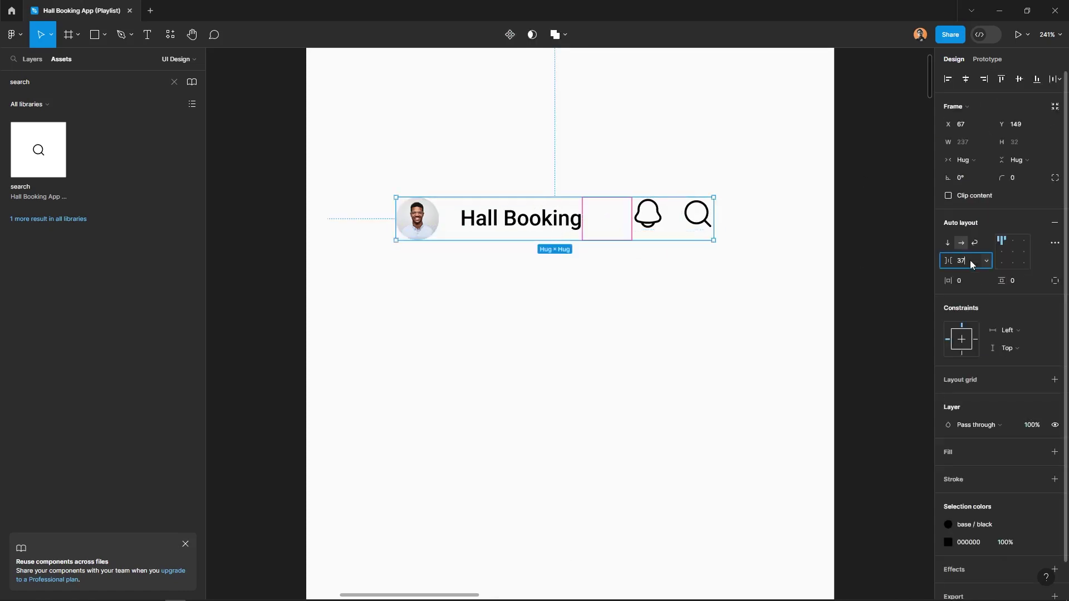
{"action": "type", "text": "16"}
{"action": "key", "text": "Return"}
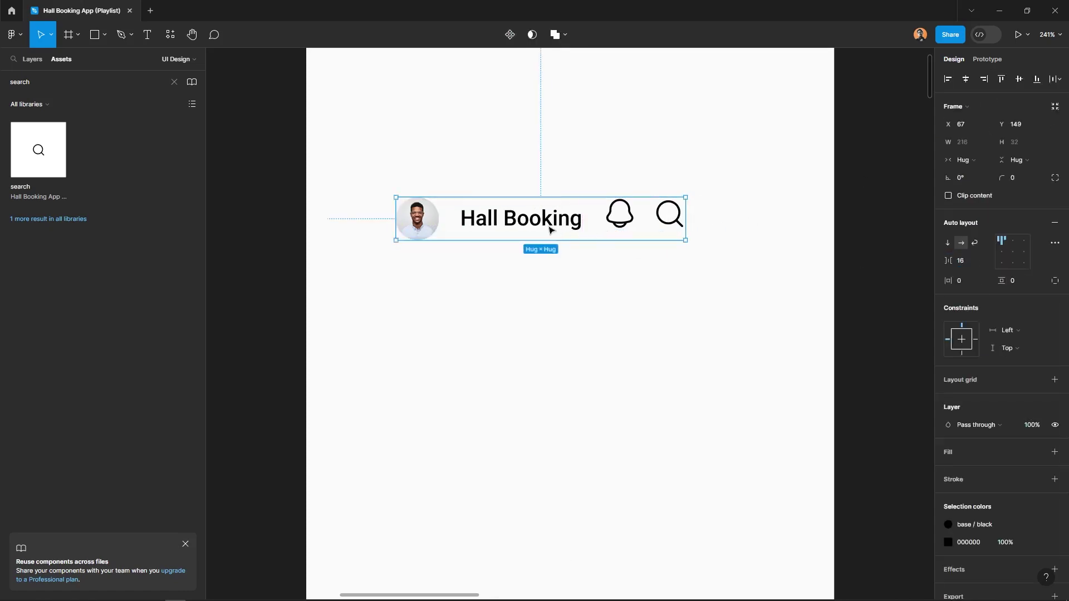
- Make the avatar-and-title group fill the row width and adjust the title's width sizing
{"action": "left_click", "coordinate": [549, 229]}
{"action": "left_click", "coordinate": [977, 161]}
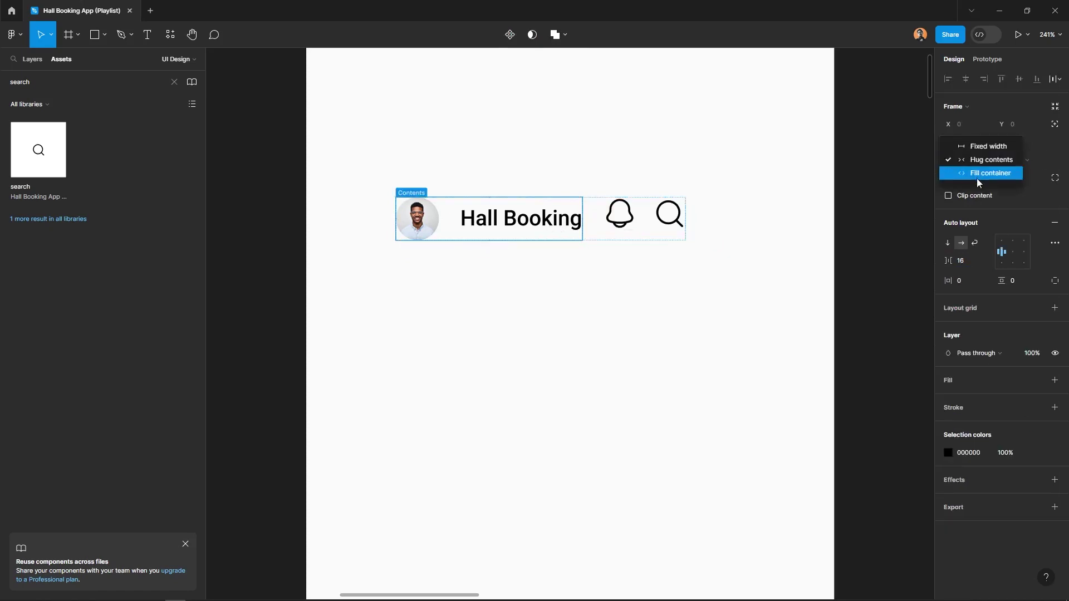
{"action": "left_click", "coordinate": [541, 217]}
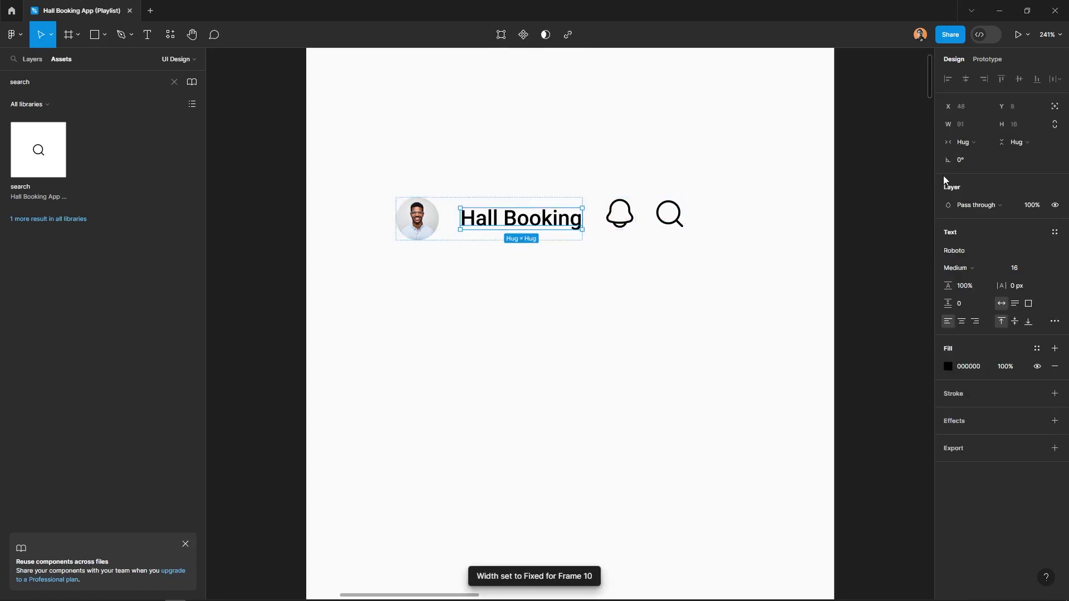
{"action": "left_click", "coordinate": [967, 142]}
{"action": "left_click", "coordinate": [592, 492]}
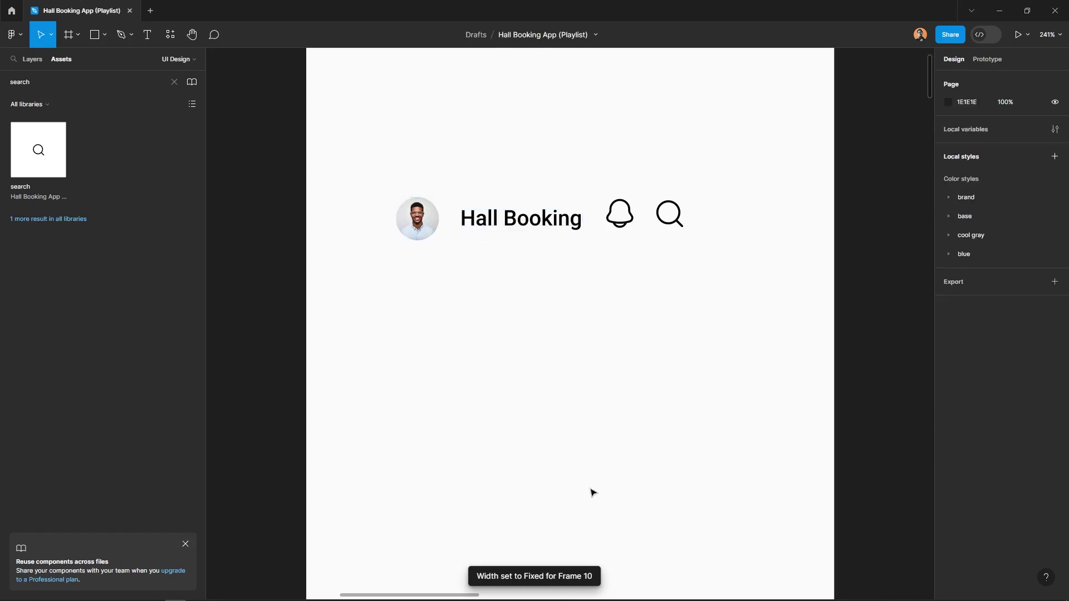
{"action": "scroll", "coordinate": [593, 492], "scroll_direction": "down", "scroll_amount": 5, "text": "ctrl"}
- Give the header row 8 vertical and 16 horizontal padding
{"action": "left_click", "coordinate": [575, 362]}
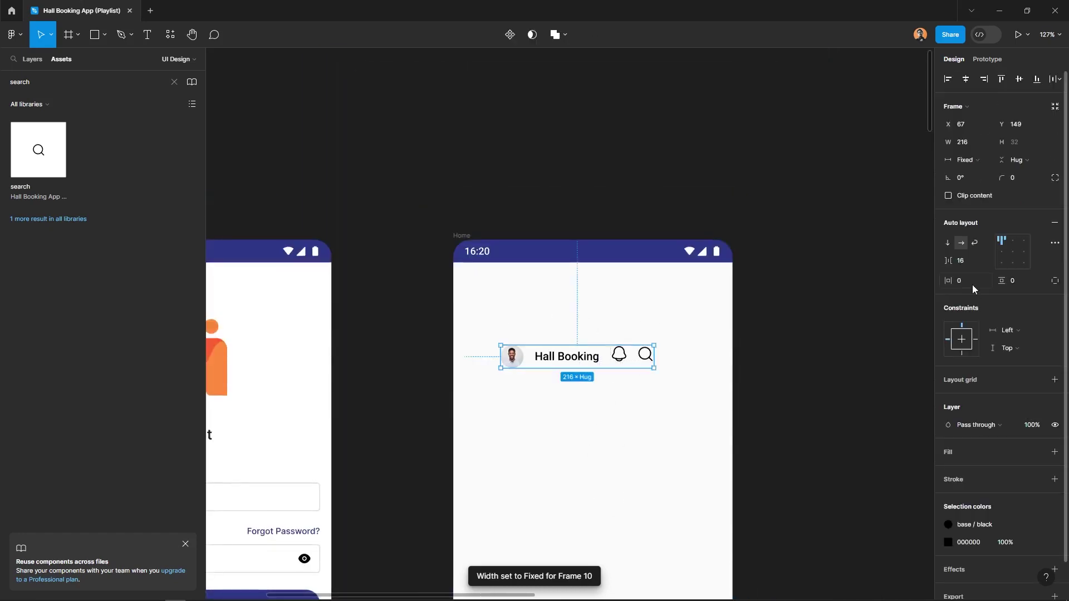
{"action": "left_click", "coordinate": [1027, 281]}
{"action": "type", "text": "8"}
{"action": "key", "text": "Return"}
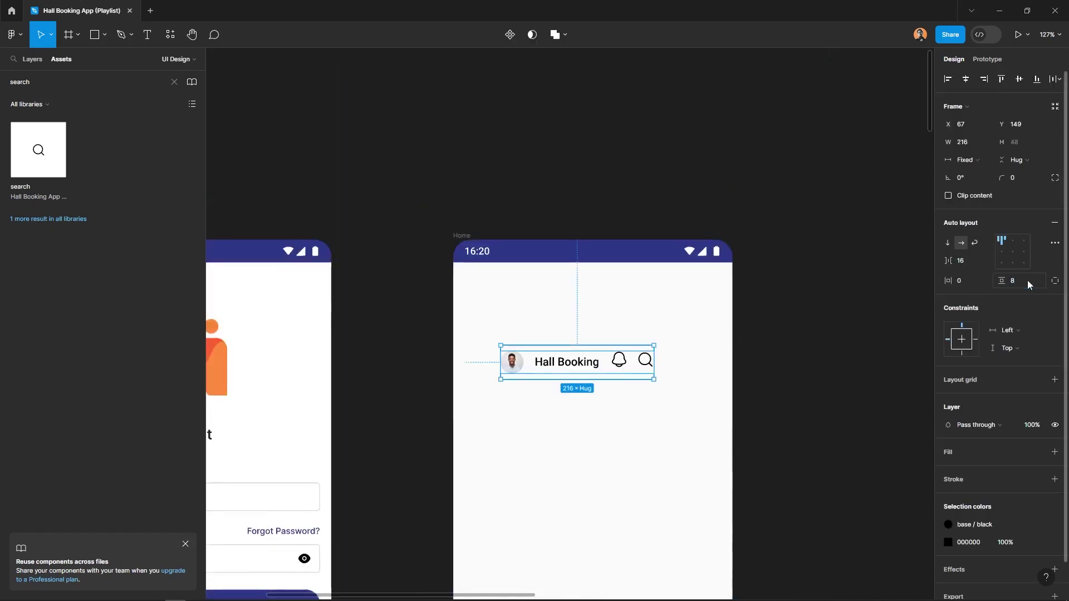
{"action": "left_click", "coordinate": [957, 283]}
{"action": "type", "text": "16"}
{"action": "key", "text": "Return"}
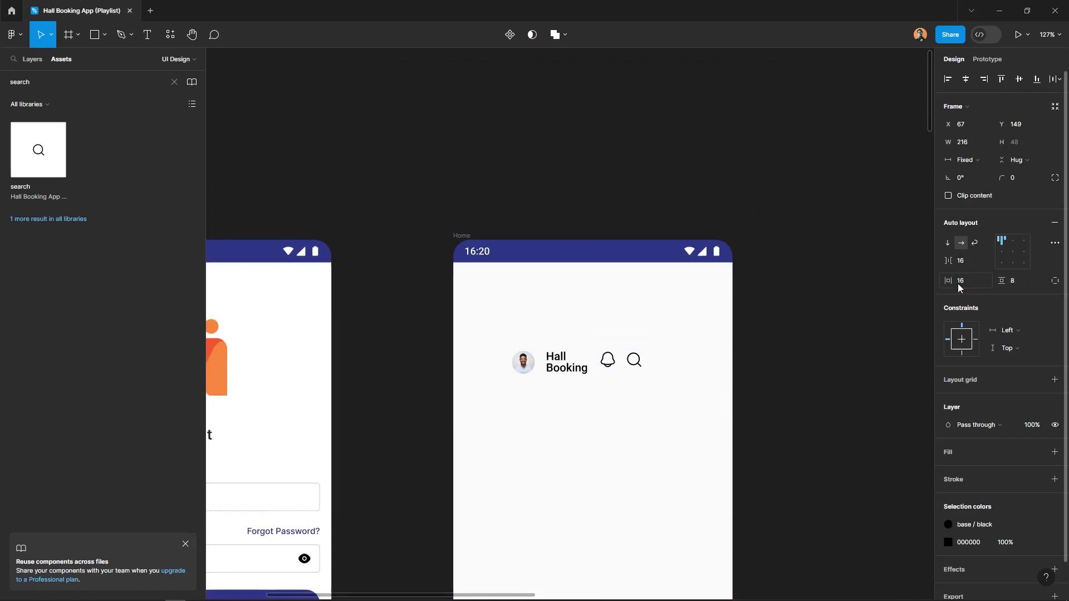
- Move the header to the top of Home at X 0, 394 wide, items vertically centred
{"action": "left_click_drag", "start_coordinate": [548, 368], "coordinate": [493, 284]}
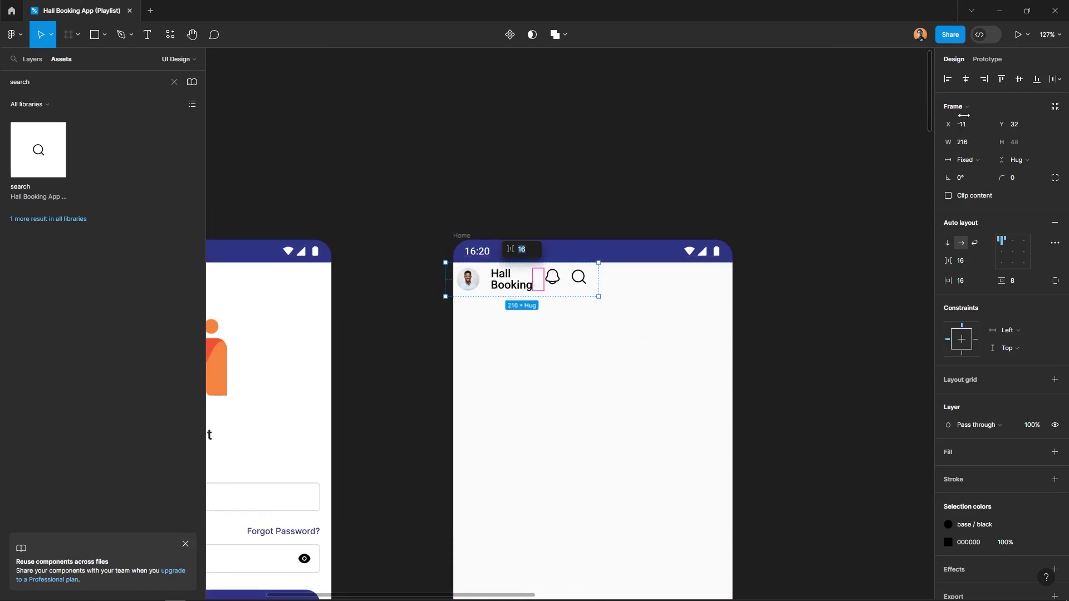
{"action": "key", "text": "alt+a"}
{"action": "left_click_drag", "start_coordinate": [604, 275], "coordinate": [734, 276]}
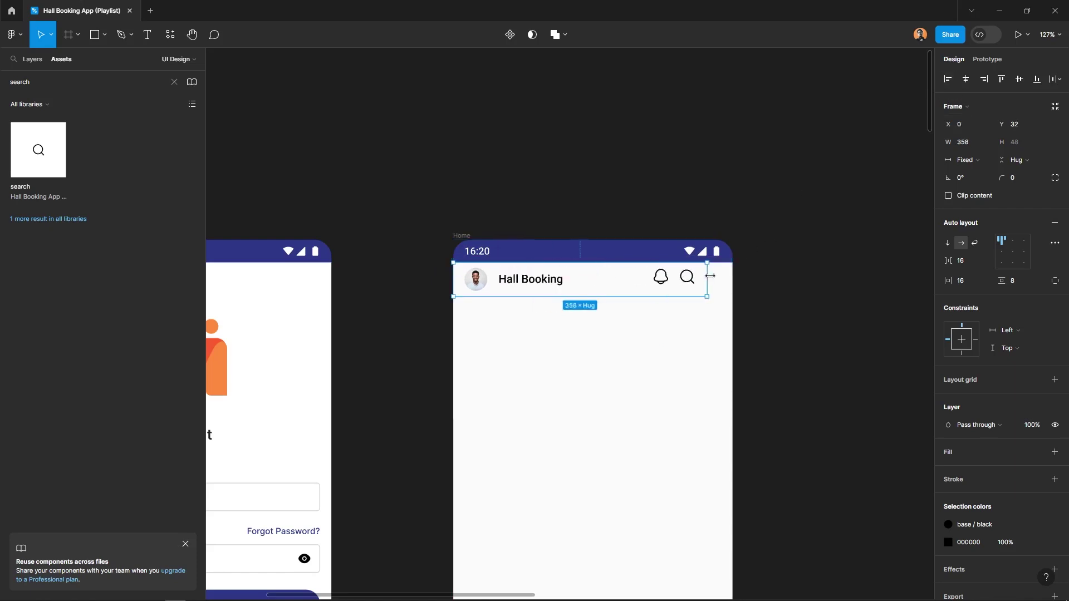
{"action": "left_click", "coordinate": [1001, 252]}
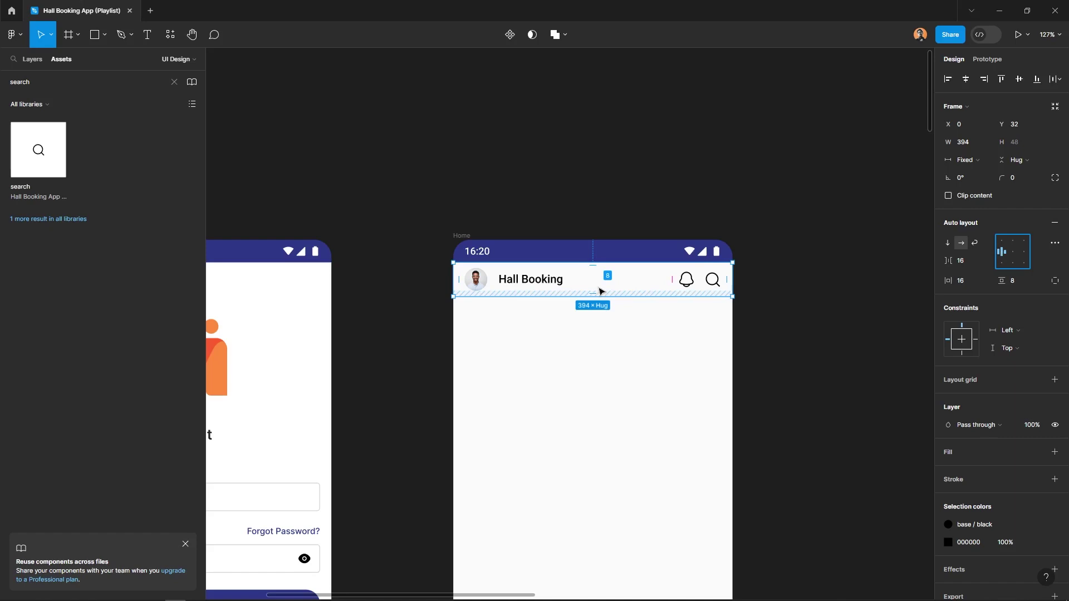
{"action": "scroll", "coordinate": [601, 290], "scroll_direction": "up", "scroll_amount": 2}
{"action": "scroll", "coordinate": [566, 298], "scroll_direction": "up", "scroll_amount": 3}
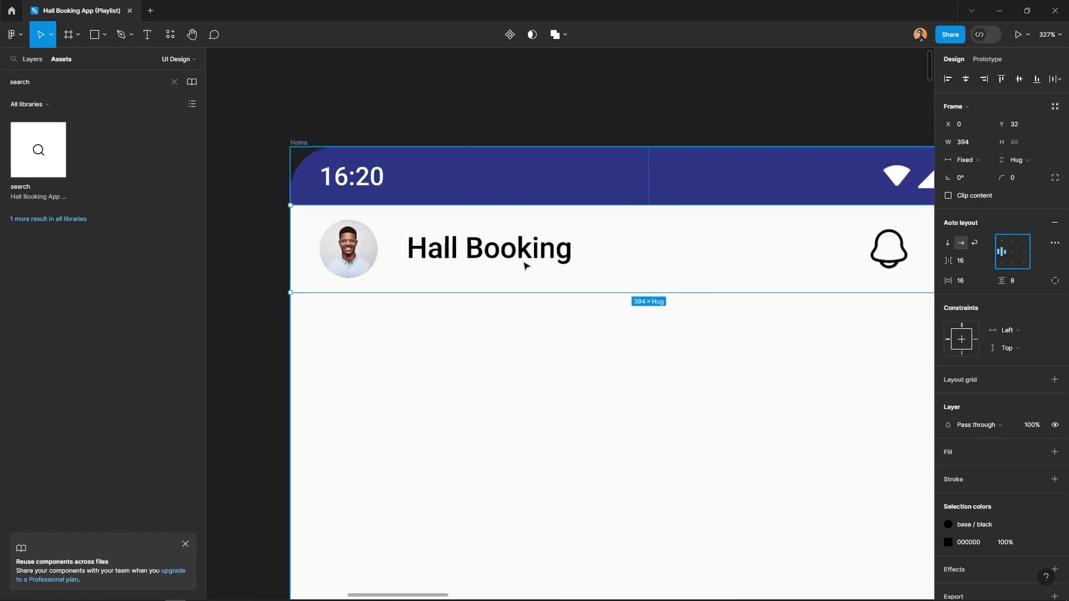
- Colour the Hall Booking title with a cool gray colour style
{"action": "left_click", "coordinate": [525, 265]}
{"action": "left_click", "coordinate": [507, 243]}
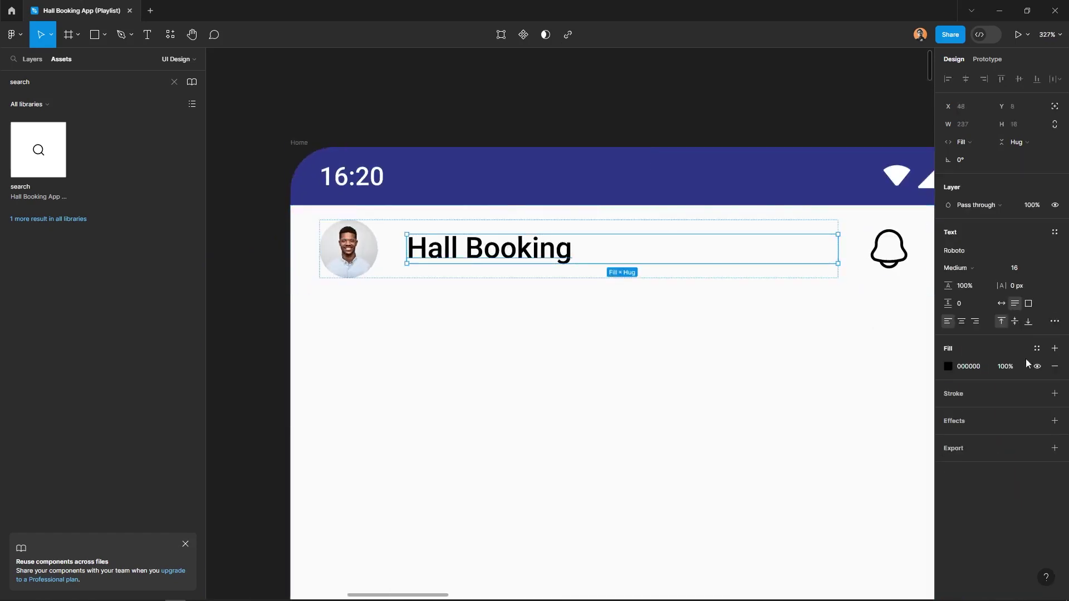
{"action": "left_click", "coordinate": [1036, 349]}
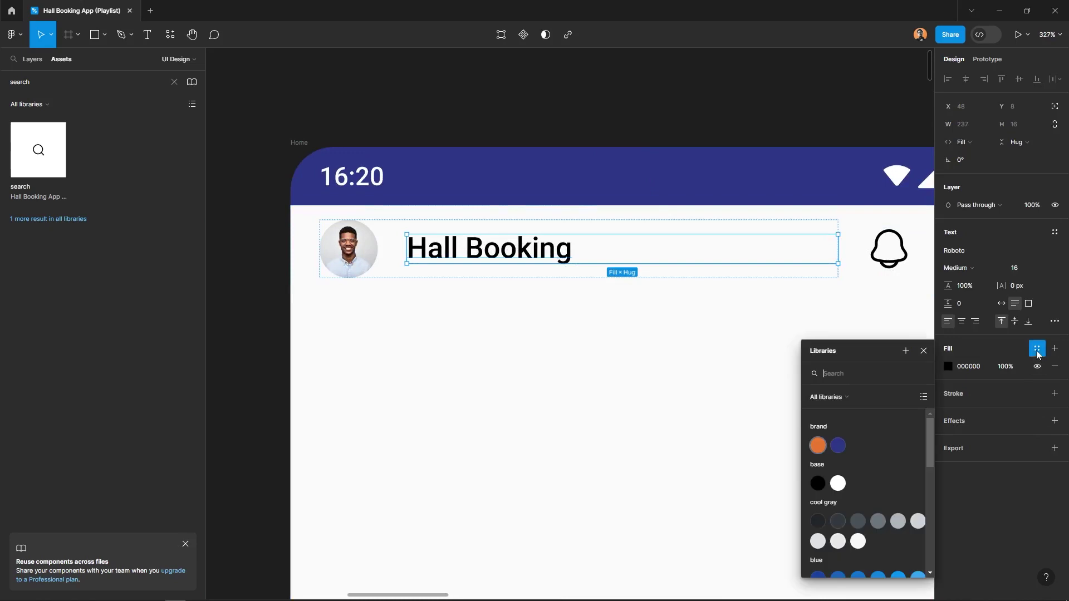
{"action": "left_click", "coordinate": [856, 518]}
{"action": "scroll", "coordinate": [473, 299], "scroll_direction": "down", "scroll_amount": 3}
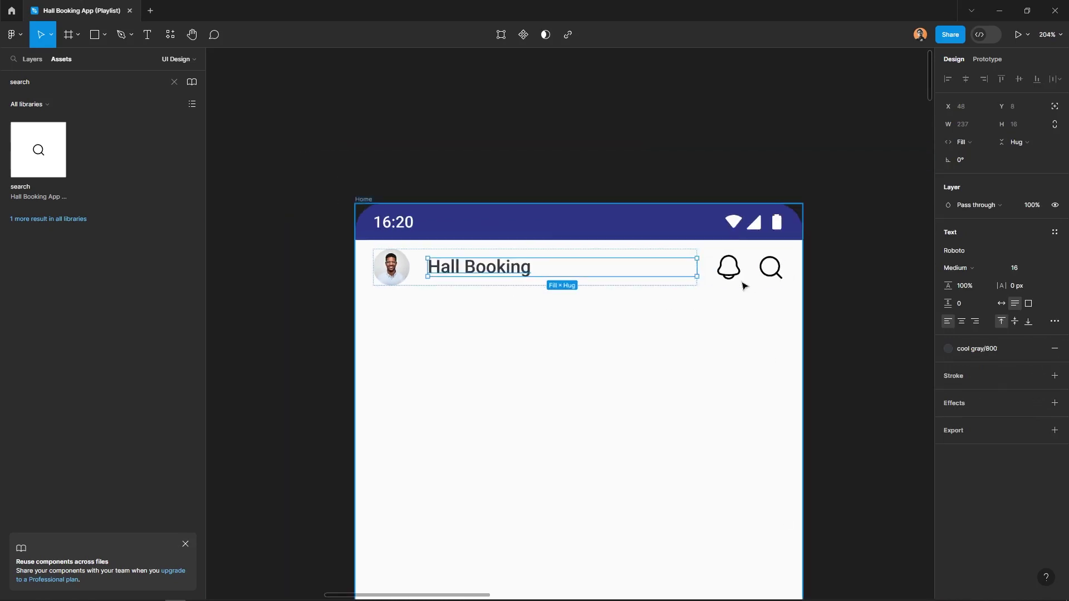
- Colour the bell and search icons cool gray and space them 16 apart
{"action": "left_click", "coordinate": [749, 268]}
{"action": "left_click", "coordinate": [978, 455]}
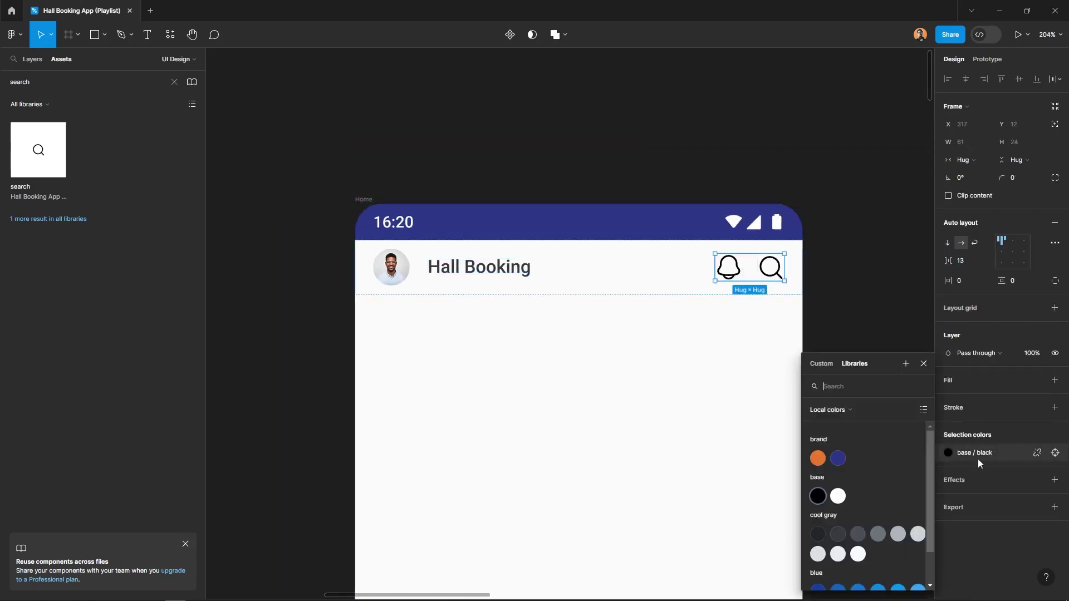
{"action": "left_click", "coordinate": [866, 534]}
{"action": "scroll", "coordinate": [692, 403], "scroll_direction": "down", "scroll_amount": 2}
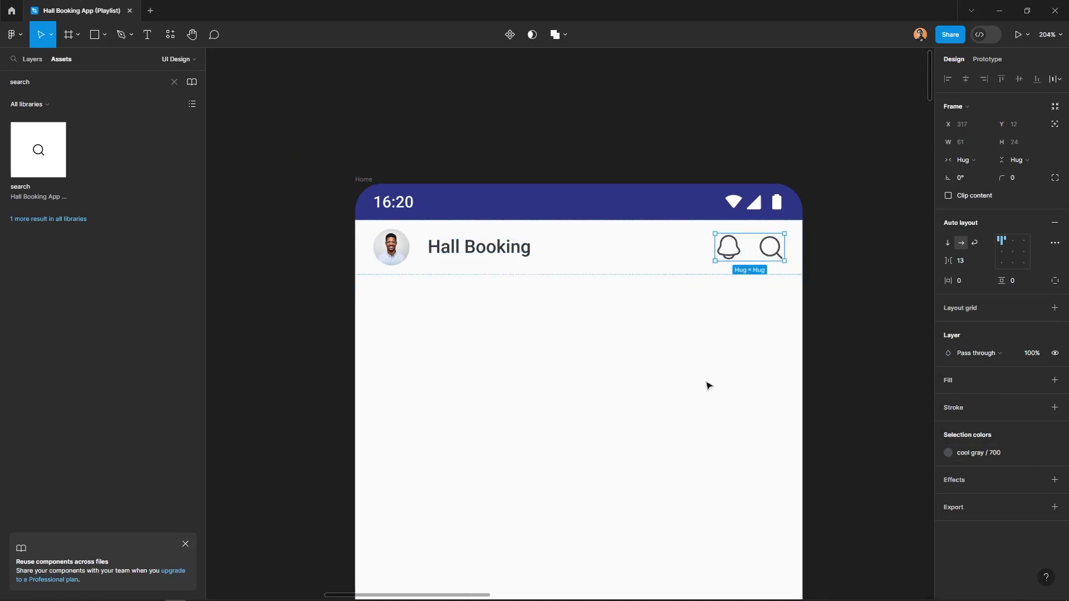
{"action": "left_click", "coordinate": [961, 262]}
{"action": "type", "text": "16"}
{"action": "key", "text": "Return"}
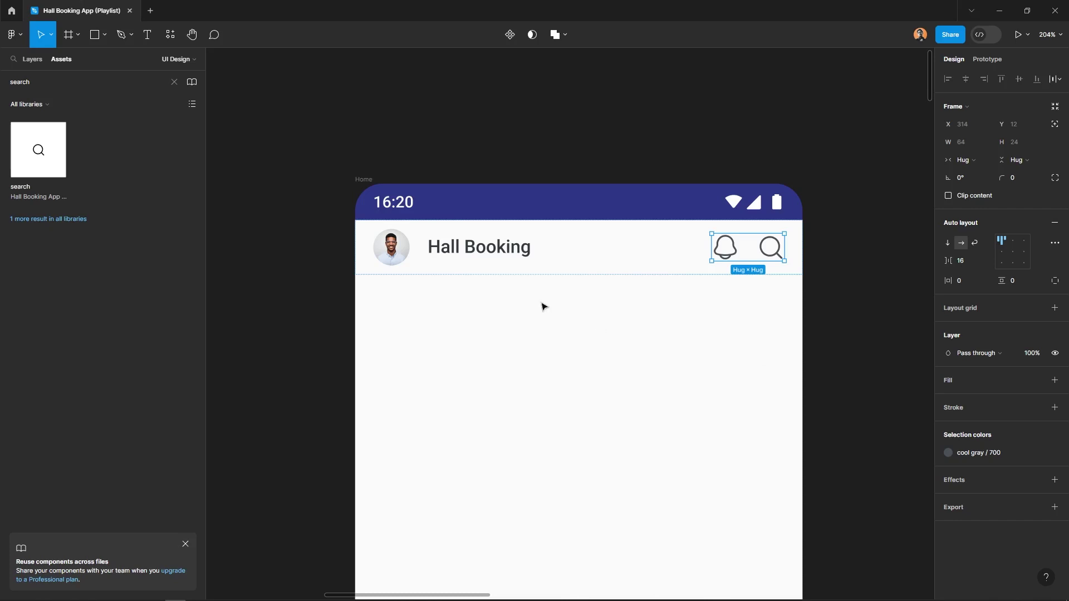
- Recolour the Hall Booking title to a darker cool gray style
{"action": "left_click", "coordinate": [498, 245]}
{"action": "left_click", "coordinate": [994, 350]}
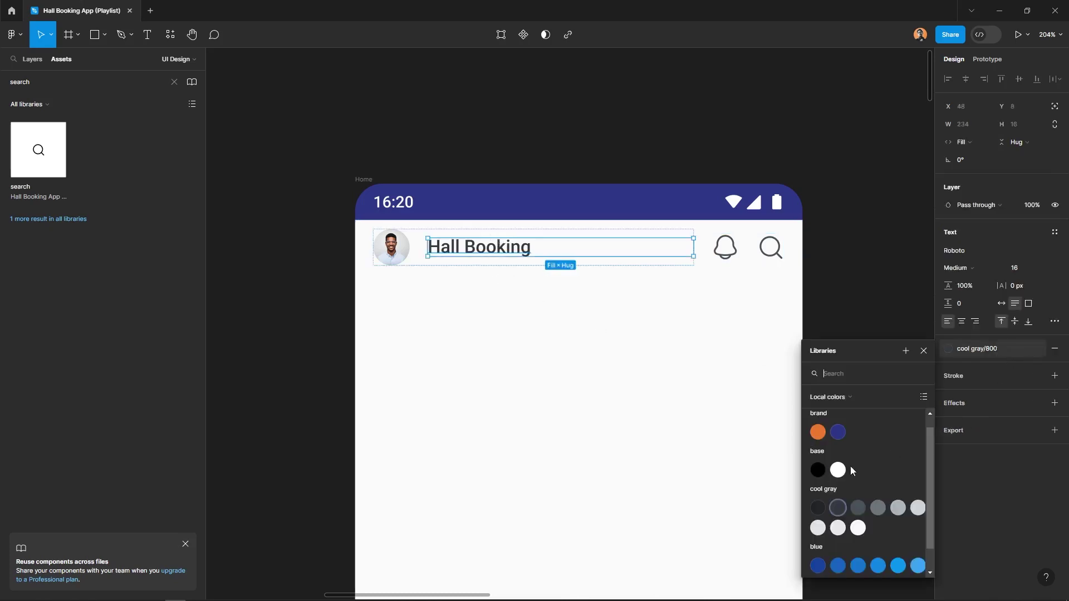
{"action": "left_click", "coordinate": [709, 444]}
{"action": "scroll", "coordinate": [708, 360], "scroll_direction": "down", "scroll_amount": 2}
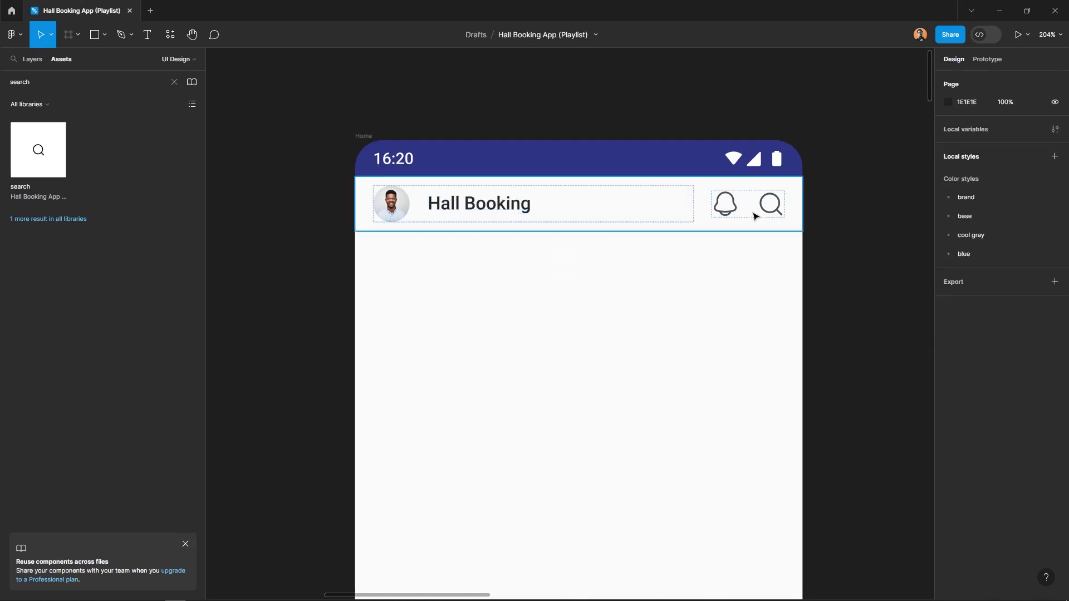
- Change the bell and search icons to cool gray/600
{"action": "double_click", "coordinate": [755, 216]}
{"action": "left_click", "coordinate": [976, 453]}
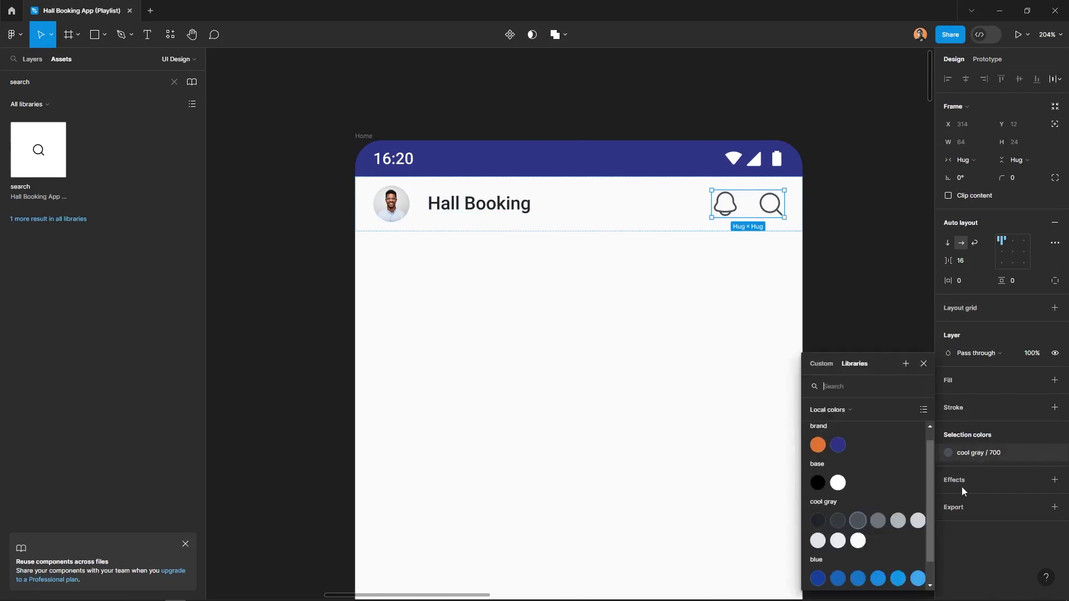
{"action": "left_click", "coordinate": [895, 520]}
{"action": "scroll", "coordinate": [489, 236], "scroll_direction": "down", "scroll_amount": 3}
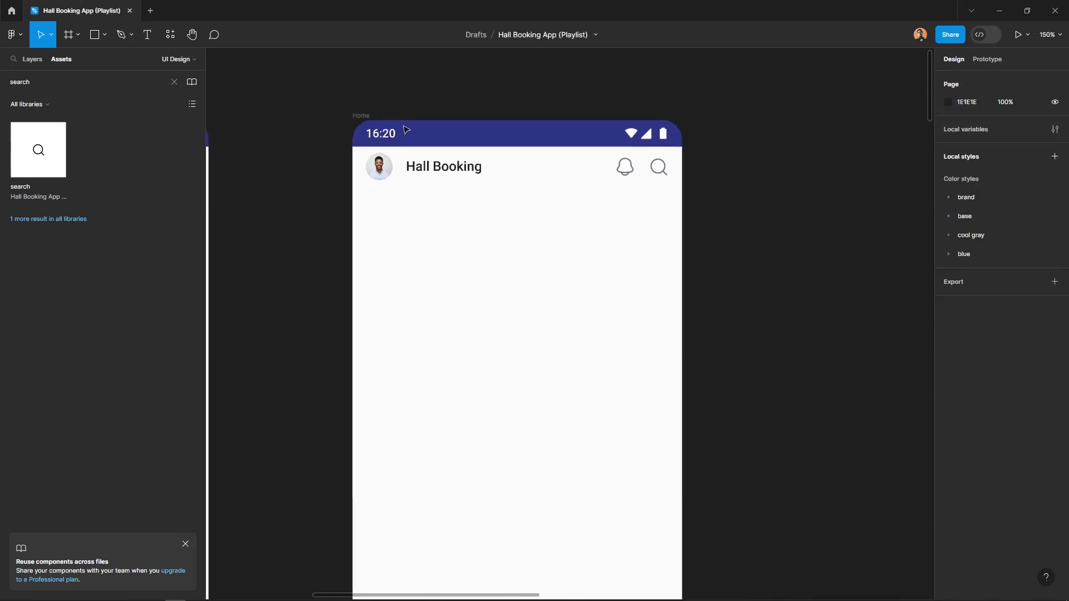
{"action": "left_click", "coordinate": [529, 167]}
- Add a drop shadow to the header at 16% opacity
{"action": "scroll", "coordinate": [1014, 425], "scroll_direction": "down", "scroll_amount": 1}
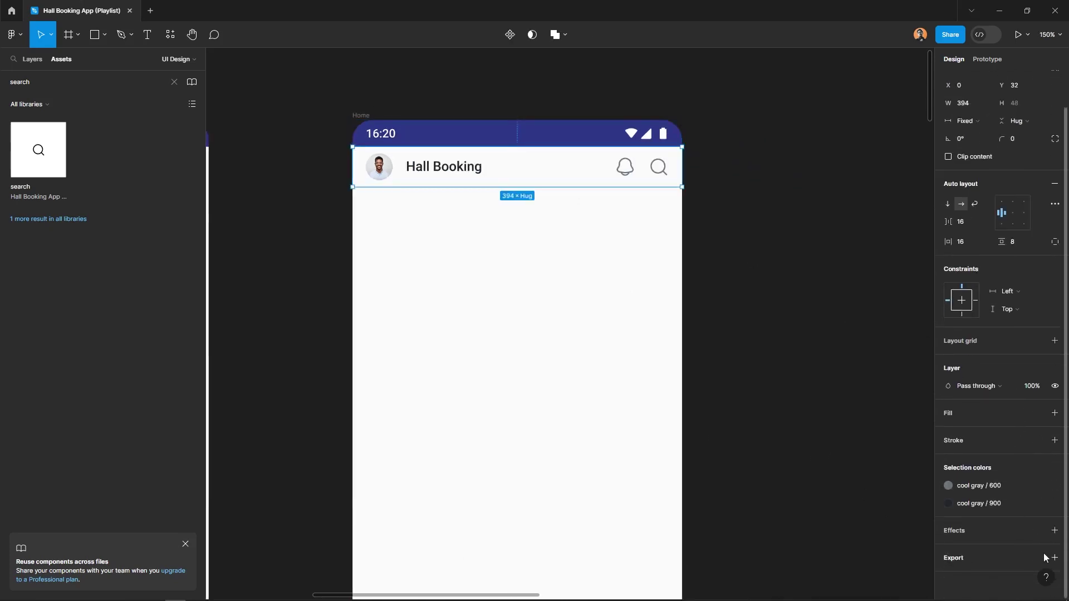
{"action": "left_click", "coordinate": [1054, 531]}
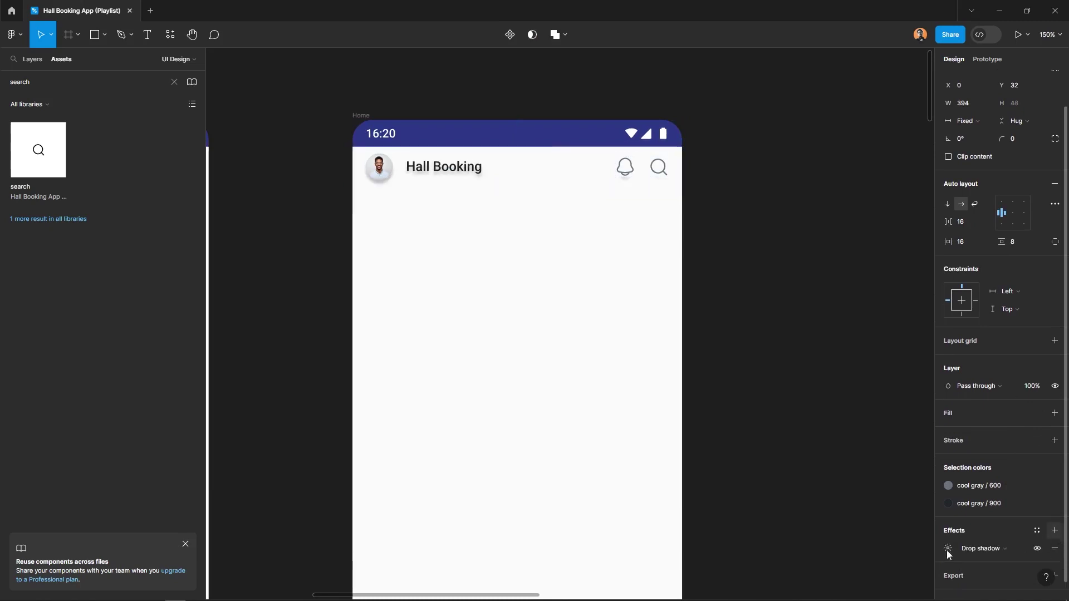
{"action": "left_click", "coordinate": [948, 549]}
{"action": "left_click", "coordinate": [864, 550]}
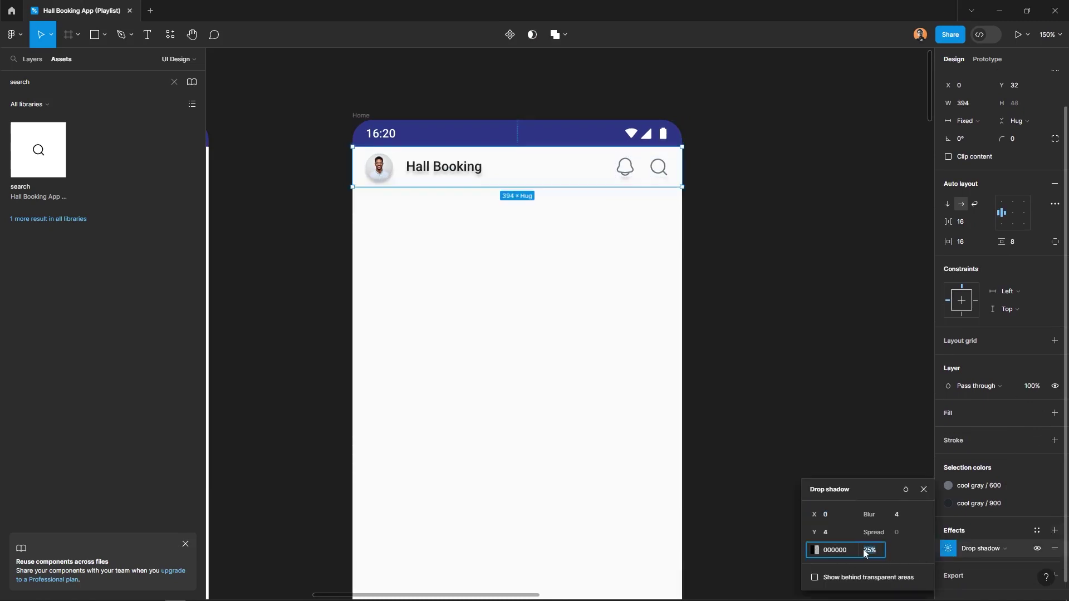
{"action": "type", "text": "6"}
{"action": "key", "text": "Return"}
- Give the header a white FFFFFF fill and set the shadow's Y offset to 1
{"action": "left_click", "coordinate": [1055, 413]}
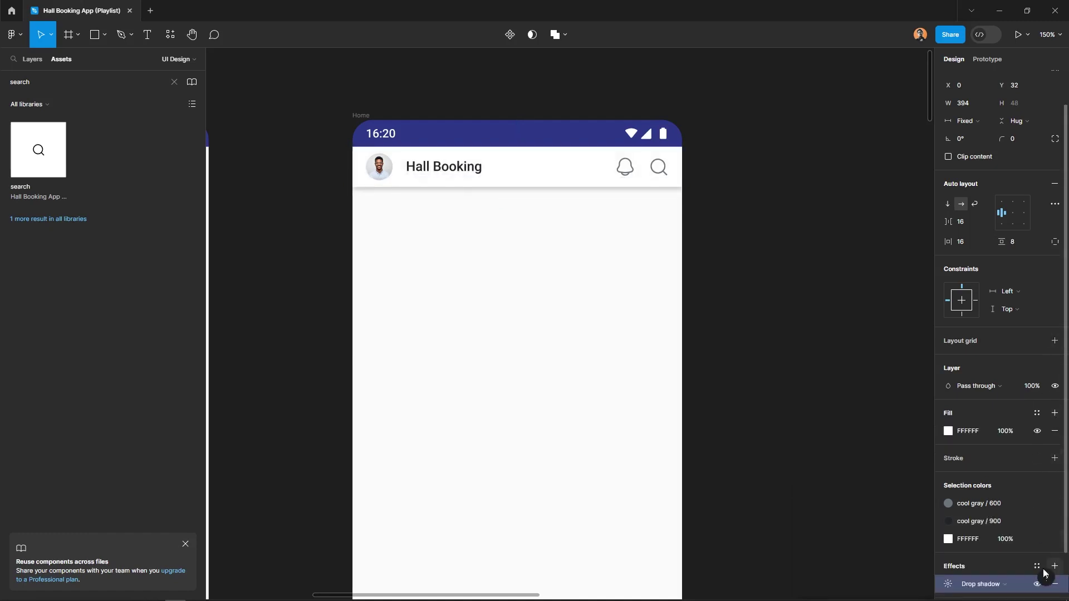
{"action": "left_click", "coordinate": [948, 583]}
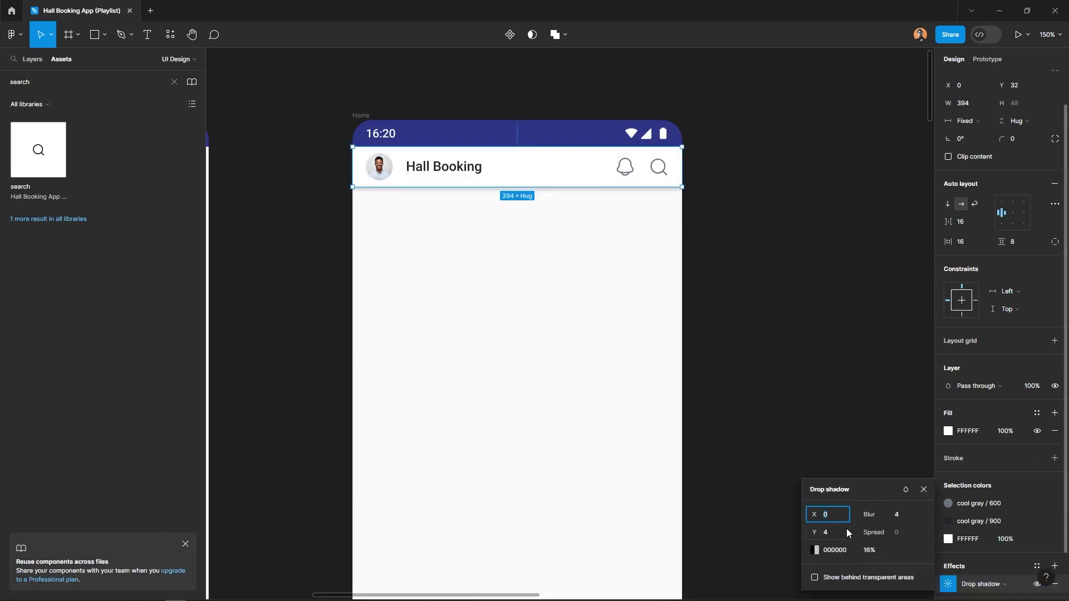
{"action": "left_click", "coordinate": [900, 519]}
{"action": "type", "text": "8"}
{"action": "left_click", "coordinate": [871, 549]}
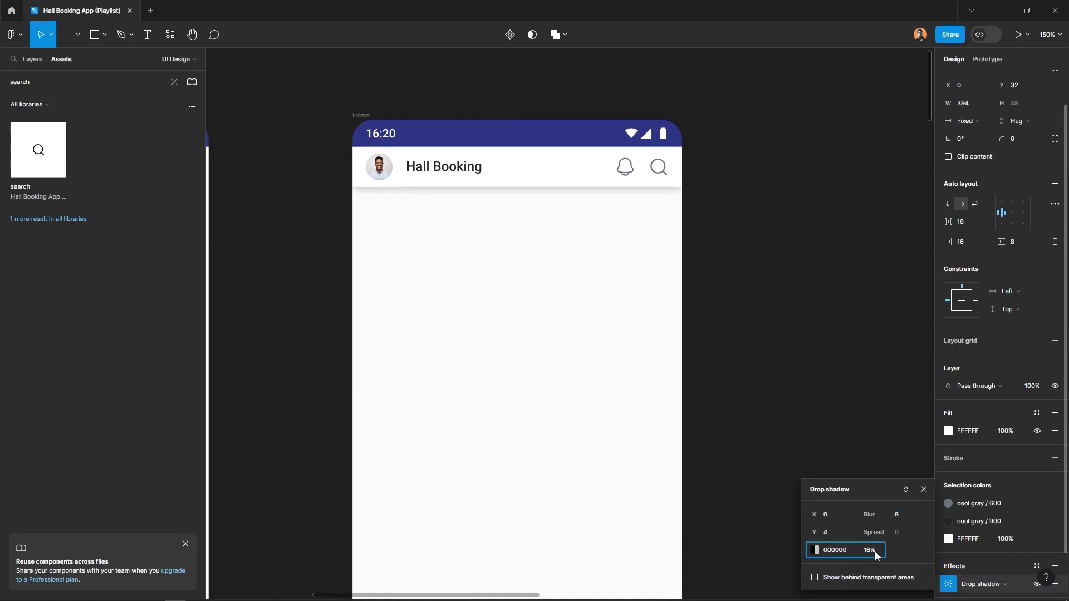
{"action": "left_click", "coordinate": [841, 538]}
{"action": "key", "text": "Down"}
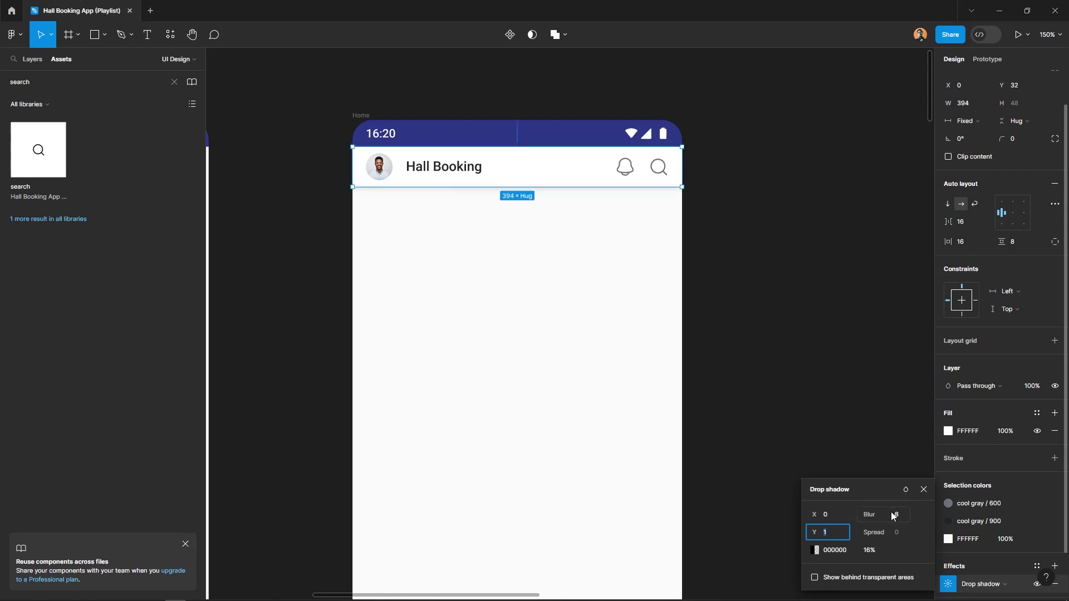
{"action": "left_click", "coordinate": [855, 390]}
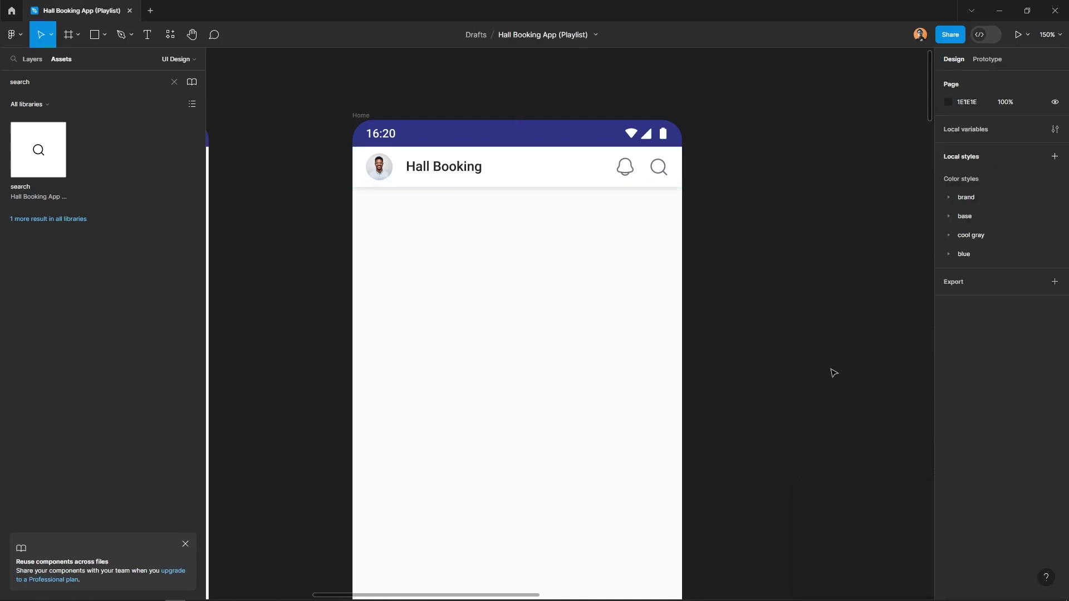
- Add a 'Meeting Rooms (13)' heading below the header
{"action": "key", "text": "t"}
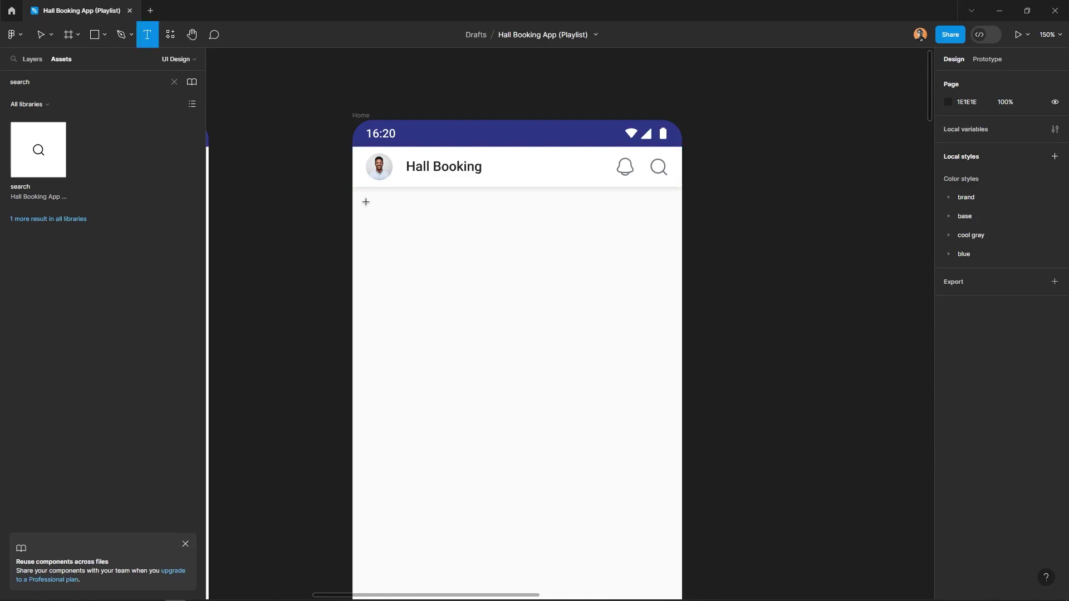
{"action": "left_click", "coordinate": [389, 216]}
{"action": "type", "text": "M"}
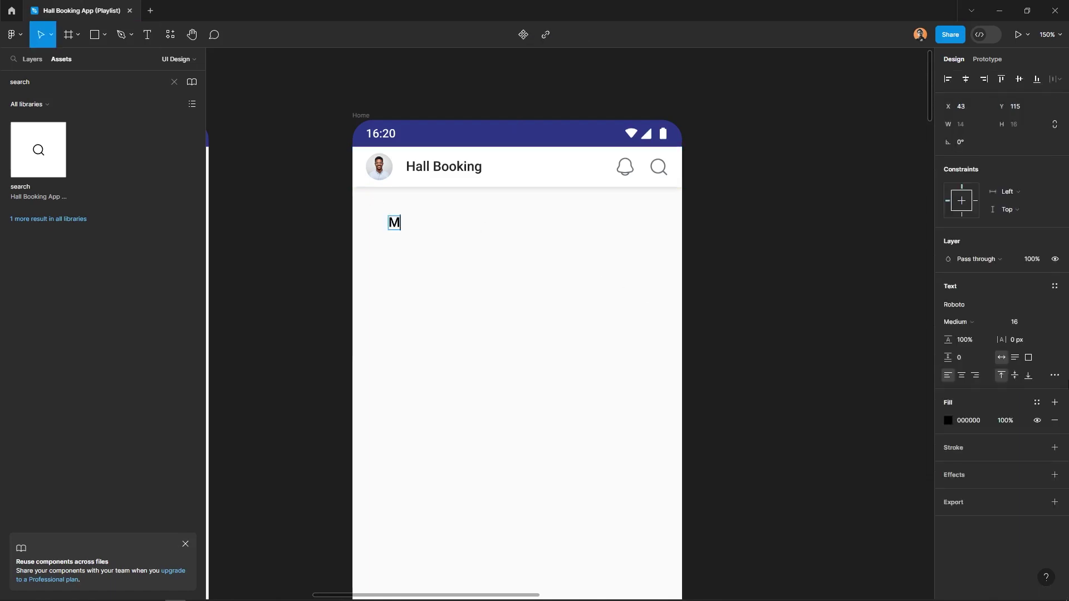
{"action": "type", "text": "eeting"}
{"action": "type", "text": "Rooms()"}
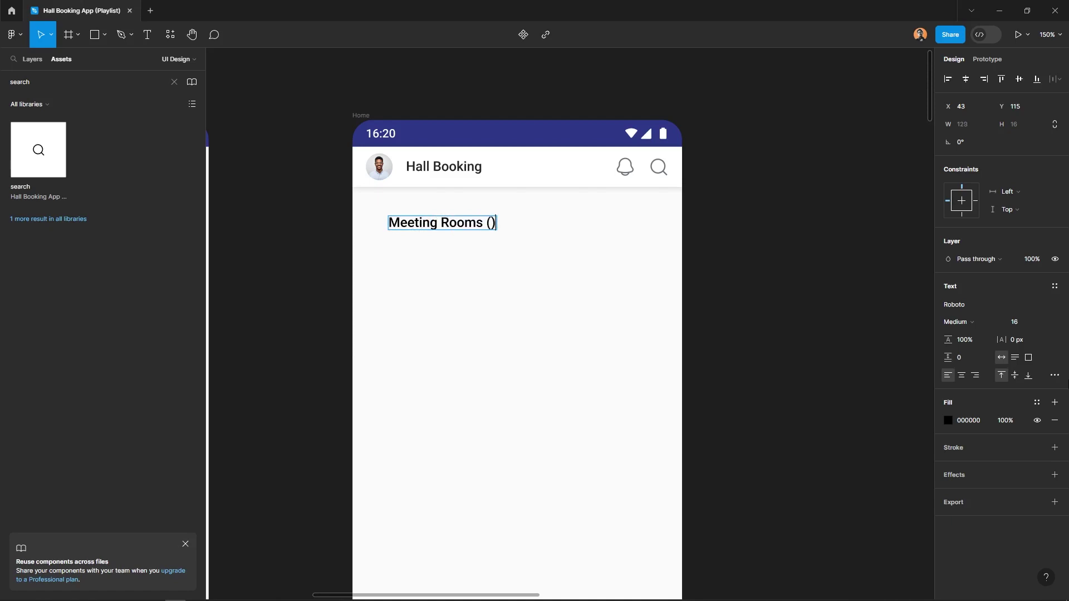
{"action": "type", "text": "13"}
{"action": "key", "text": "Escape"}
{"action": "scroll", "coordinate": [456, 239], "scroll_direction": "up", "scroll_amount": 3}
- Duplicate the heading just below it and set the copy to 12 px Regular
{"action": "left_click_drag", "start_coordinate": [434, 215], "coordinate": [434, 252]}
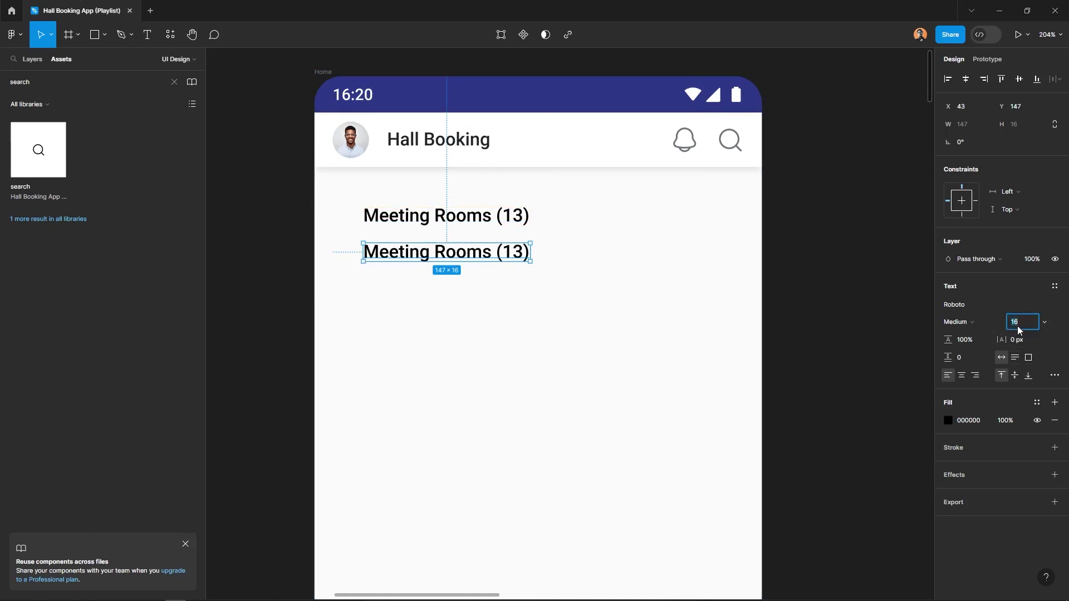
{"action": "type", "text": "12"}
{"action": "key", "text": "Return"}
{"action": "left_click", "coordinate": [971, 325]}
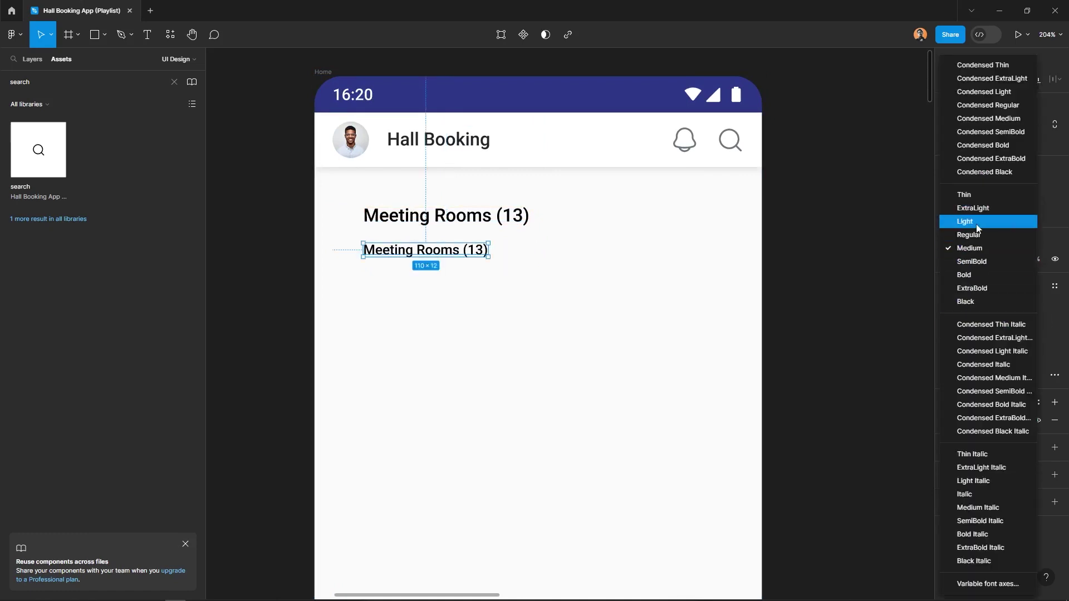
{"action": "left_click", "coordinate": [975, 234]}
- Retype the copy as the meeting-room booking description with 150% line height
{"action": "double_click", "coordinate": [409, 254]}
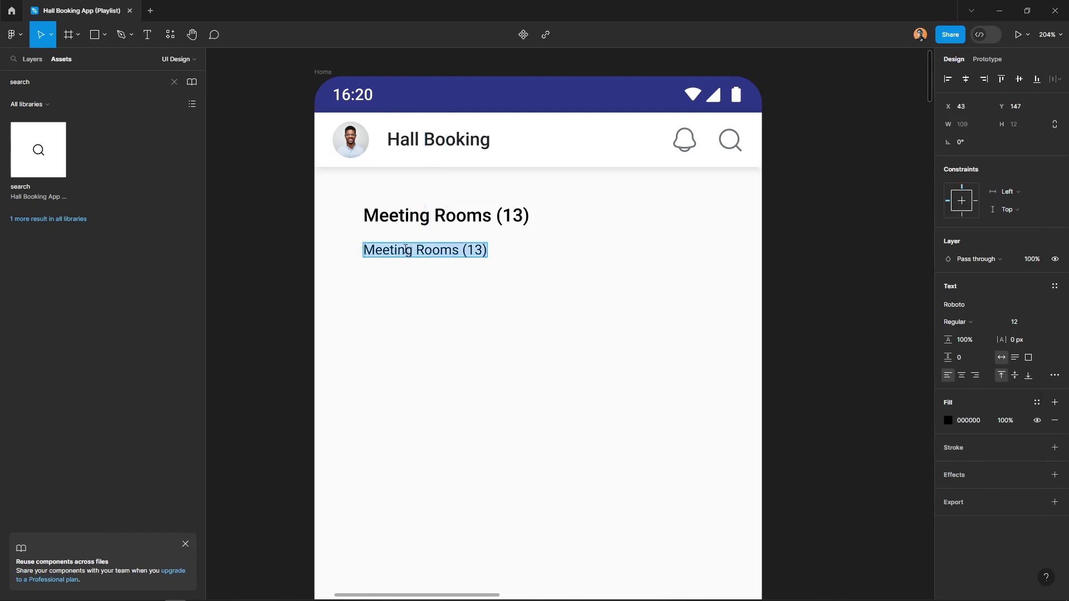
{"action": "type", "text": "H"}
{"action": "key", "text": "BackSpace"}
{"action": "type", "text": "Here you can"}
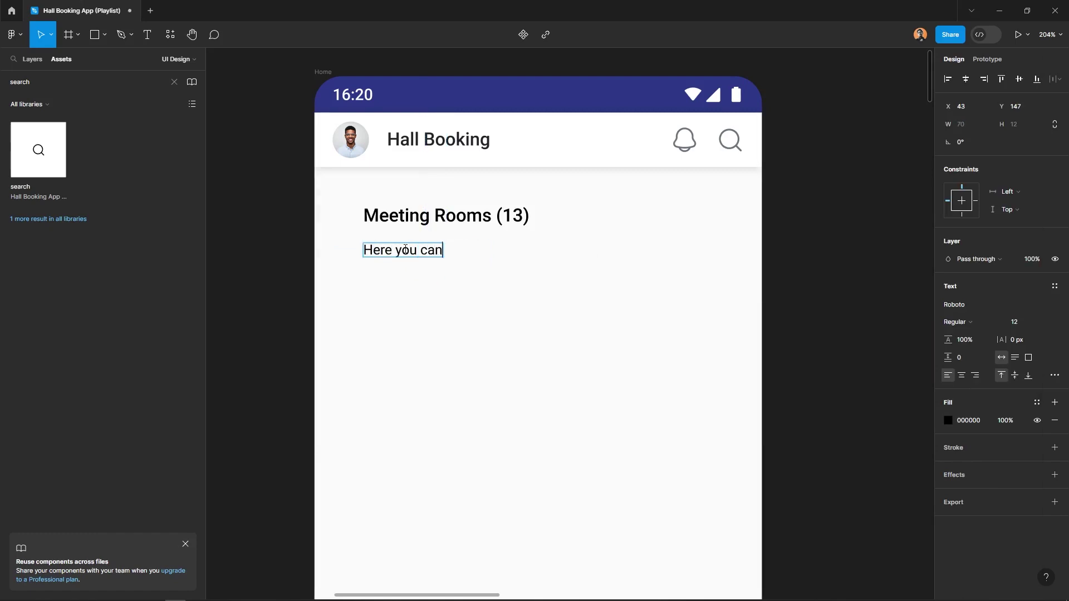
{"action": "type", "text": " choose a suitable meeting"}
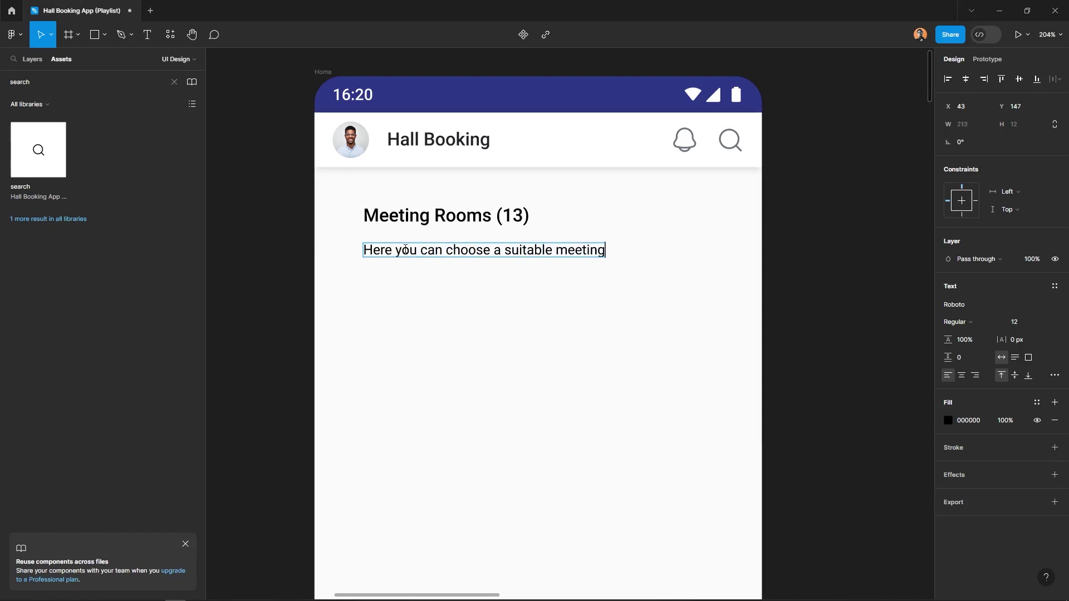
{"action": "type", "text": " room, book and in"}
{"action": "type", "text": "vite"}
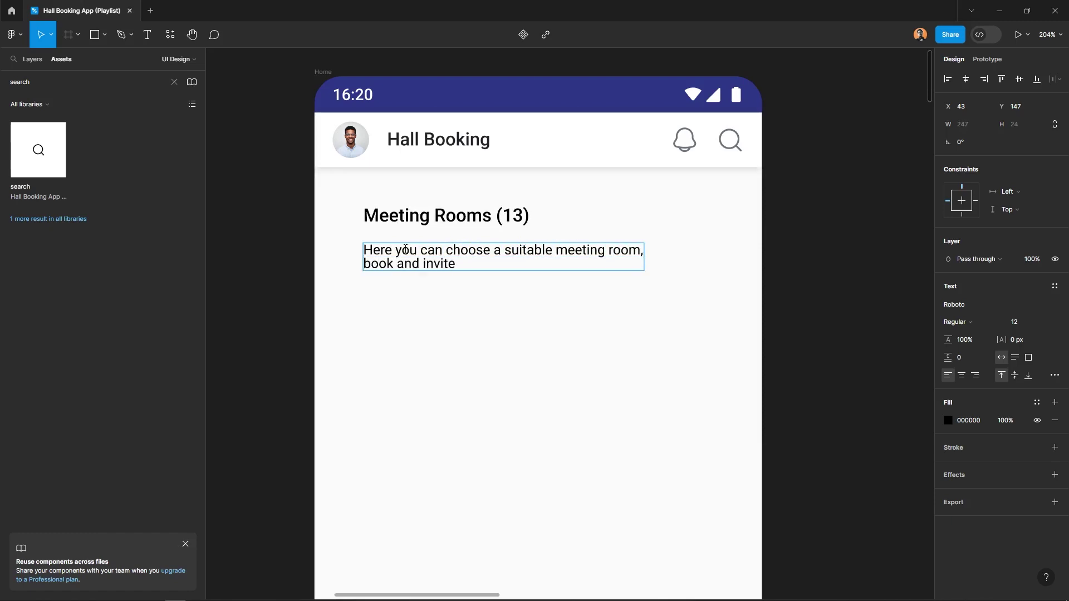
{"action": "type", "text": " employees for a"}
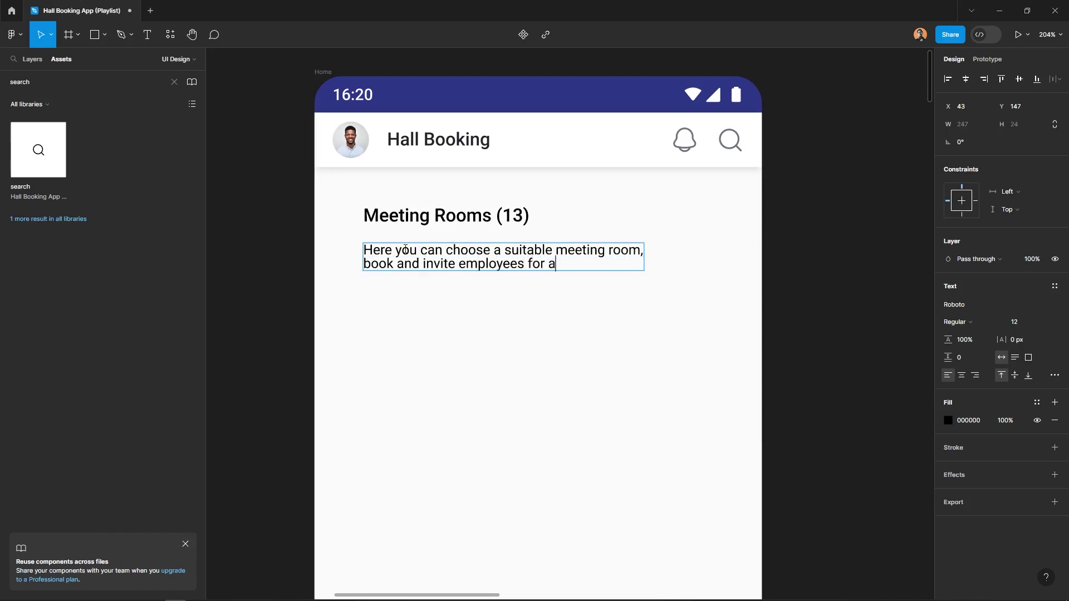
{"action": "type", "text": " meeting."}
{"action": "key", "text": "ctrl+a"}
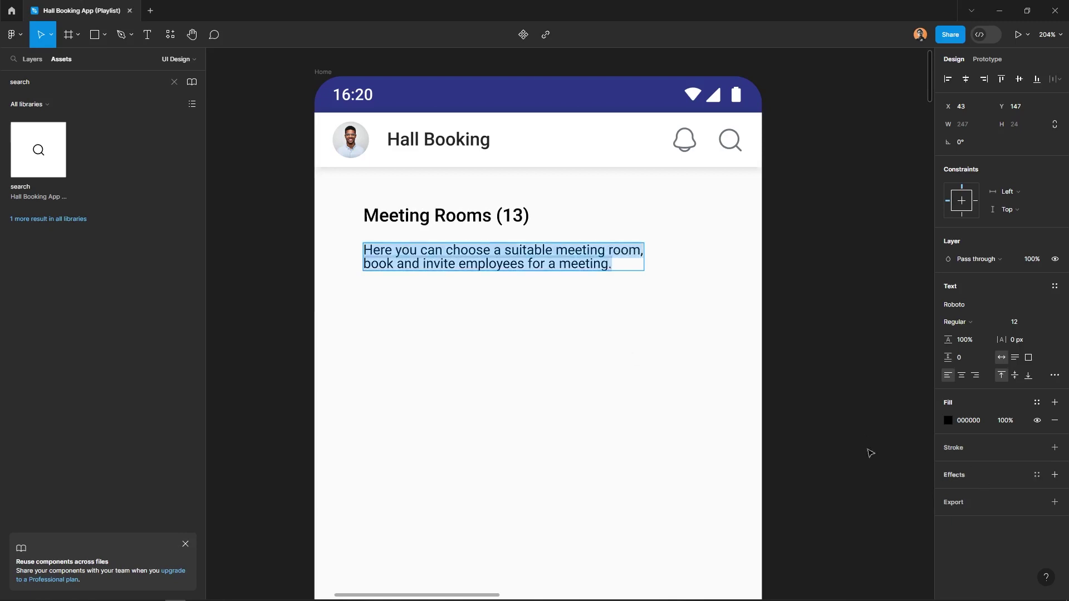
{"action": "left_click", "coordinate": [958, 340]}
{"action": "type", "text": "150"}
- Give the description paragraph 150% line height and the Inter font
{"action": "key", "text": "Return"}
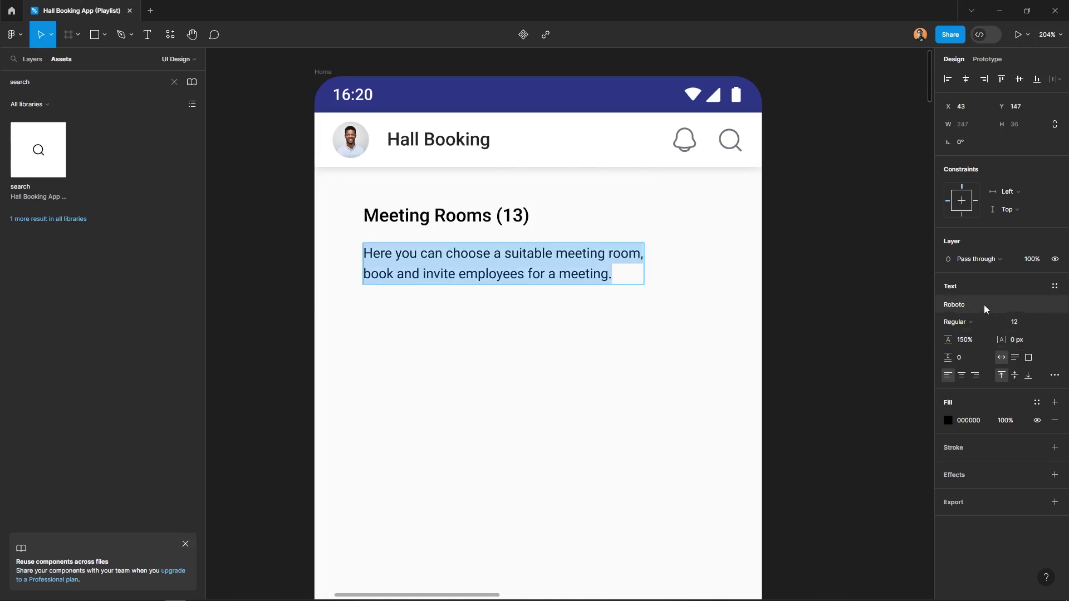
{"action": "left_click", "coordinate": [983, 305]}
{"action": "type", "text": "Inter"}
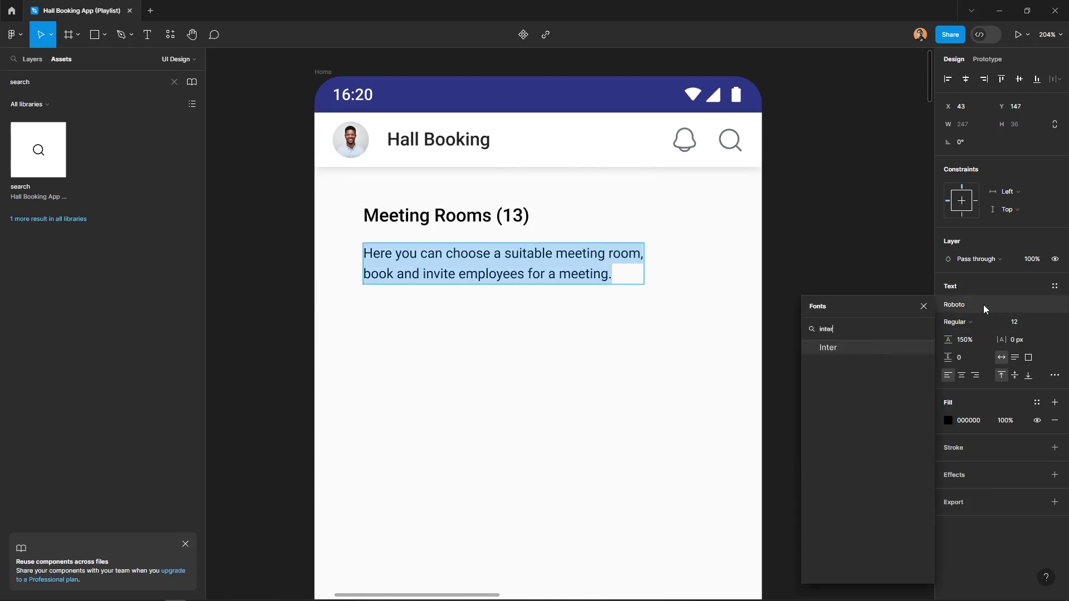
{"action": "key", "text": "Return"}
- Switch the Meeting Rooms (13) heading to Inter
{"action": "left_click", "coordinate": [473, 215]}
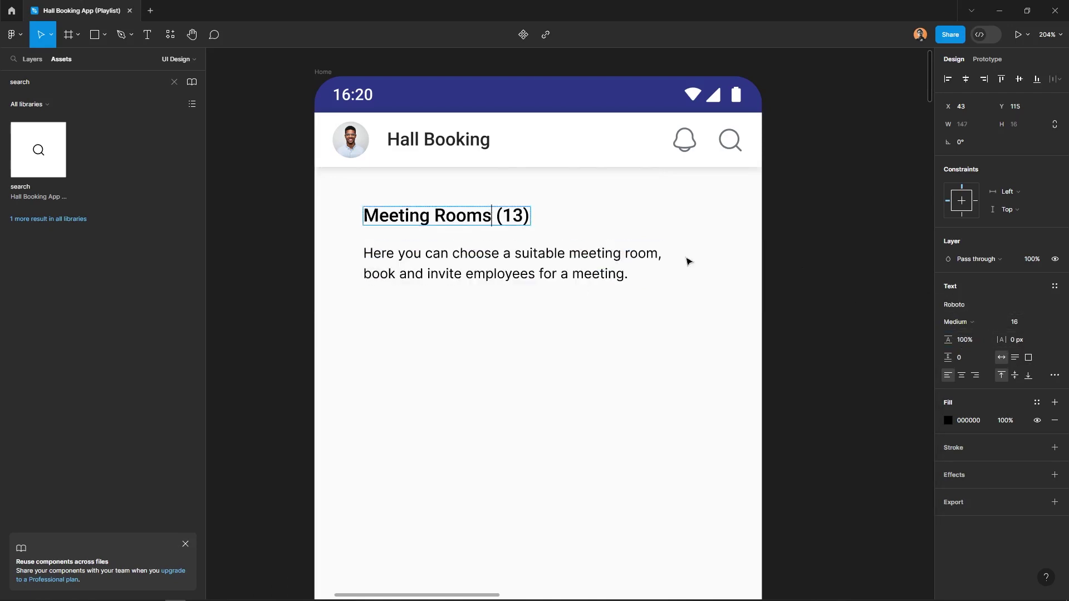
{"action": "left_click", "coordinate": [974, 306]}
{"action": "type", "text": "Inter"}
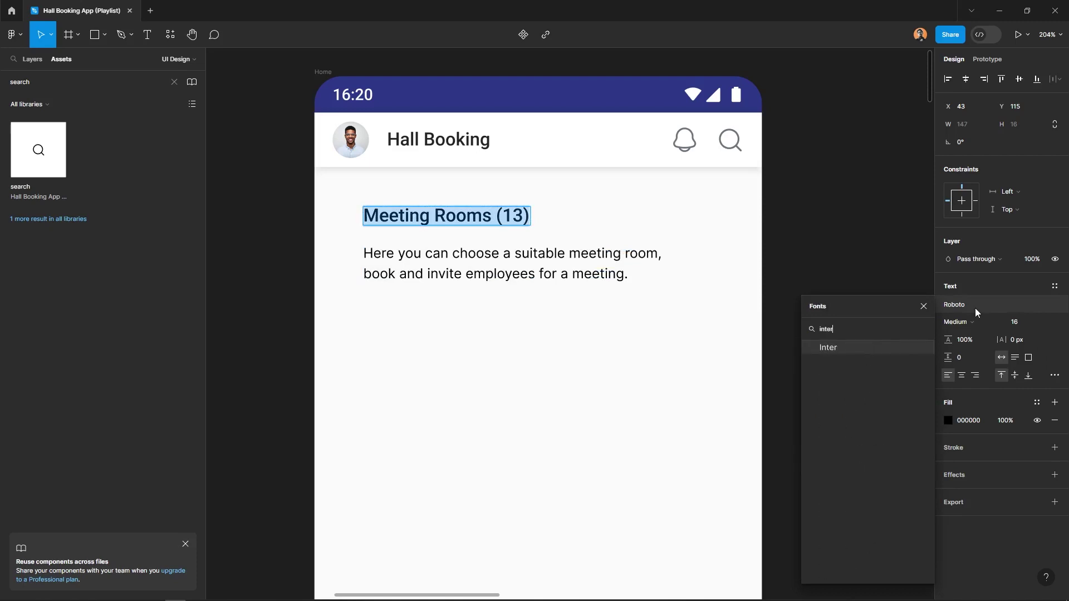
{"action": "key", "text": "Return"}
- Set the Hall Booking title in Inter Semi Bold
{"action": "left_click", "coordinate": [591, 139]}
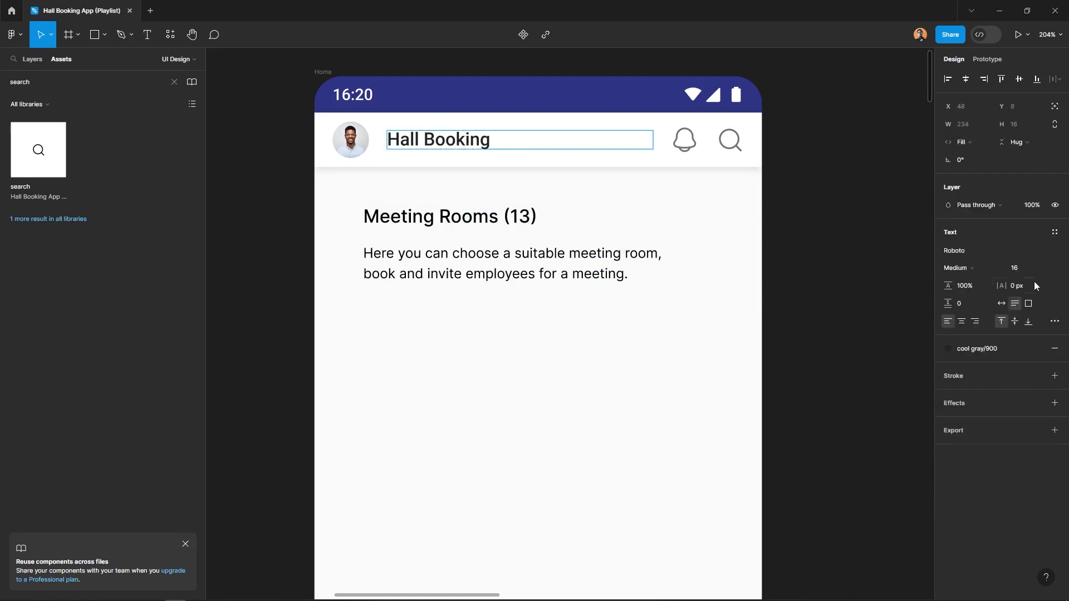
{"action": "key", "text": "Return"}
{"action": "left_click", "coordinate": [969, 251]}
{"action": "type", "text": "Inter"}
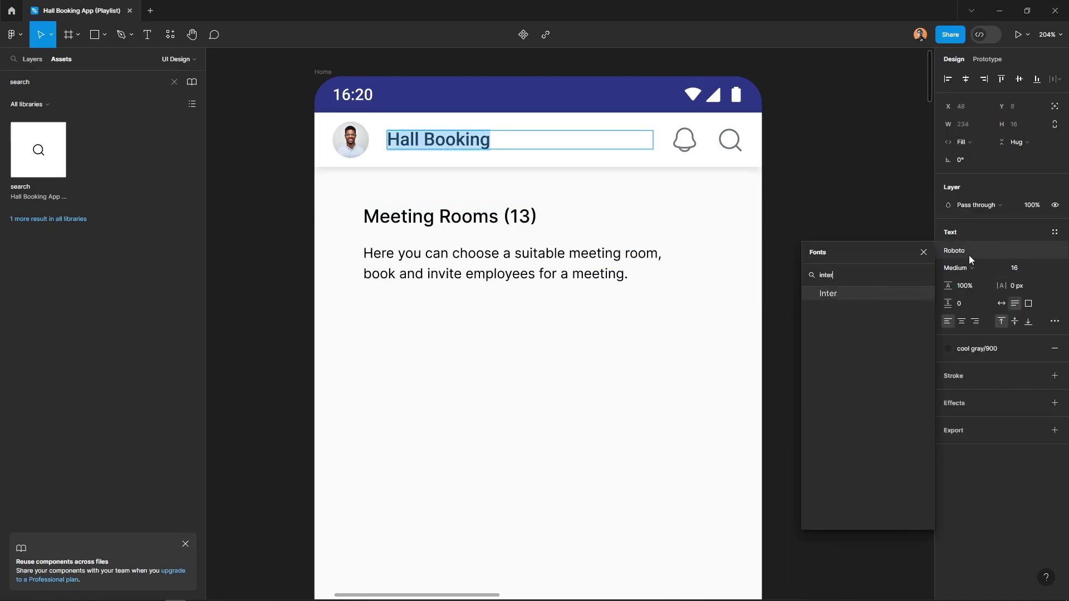
{"action": "key", "text": "Return"}
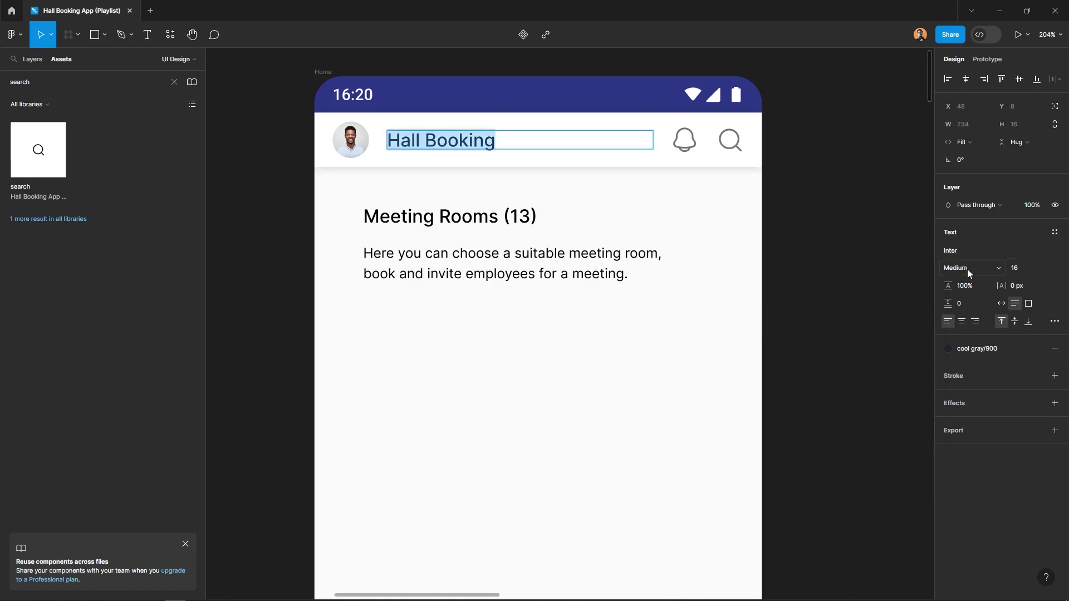
{"action": "left_click", "coordinate": [969, 268]}
{"action": "key", "text": "Escape"}
{"action": "key", "text": "Escape"}
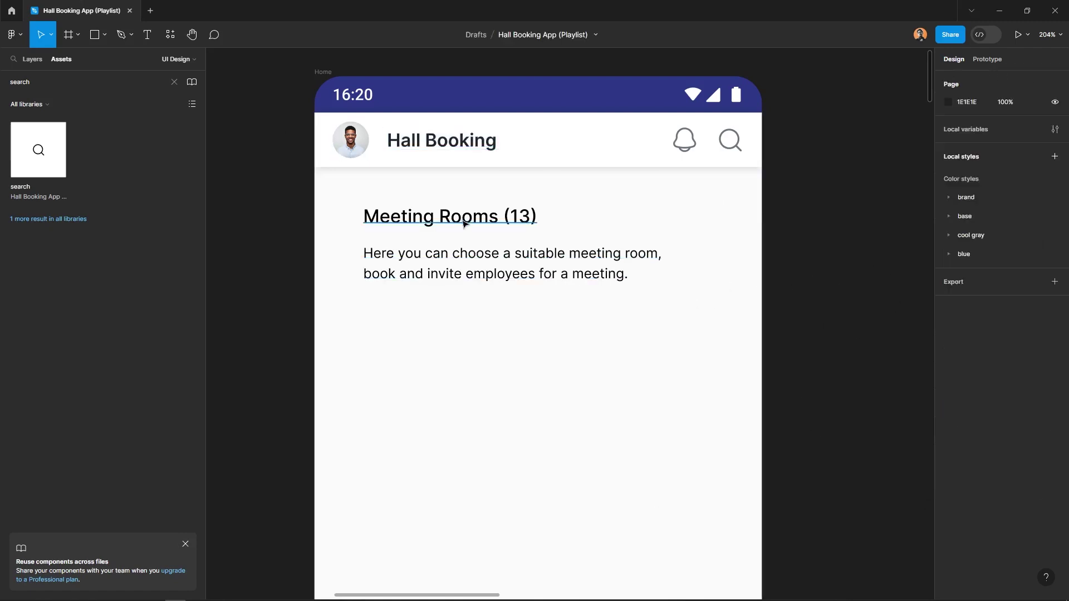
- Make the Meeting Rooms (13) heading size 20 Semi Bold
{"action": "left_click", "coordinate": [465, 222]}
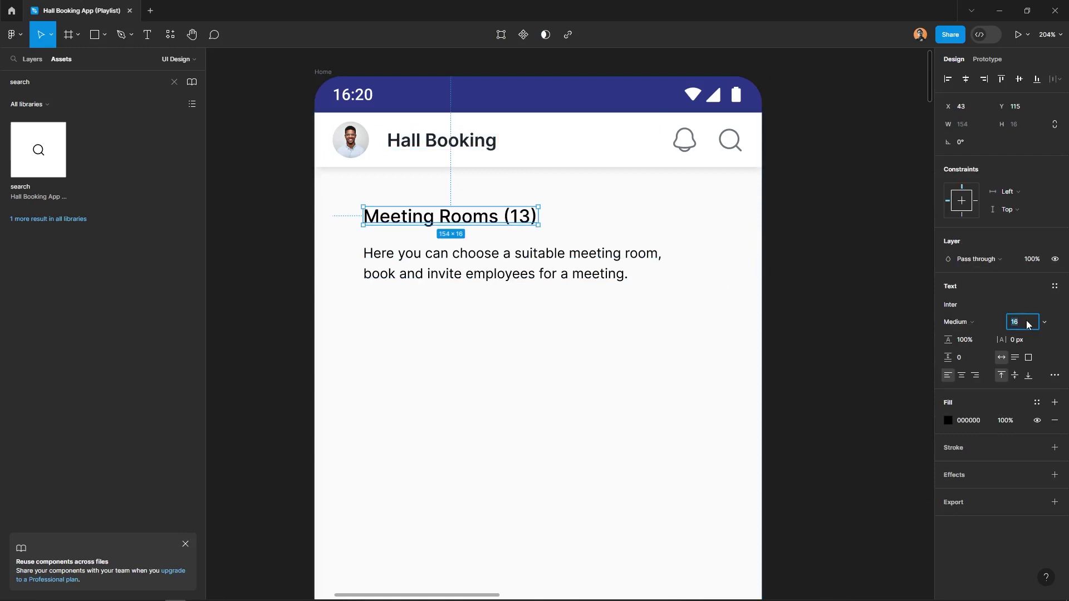
{"action": "key", "text": "Return"}
{"action": "left_click", "coordinate": [959, 322]}
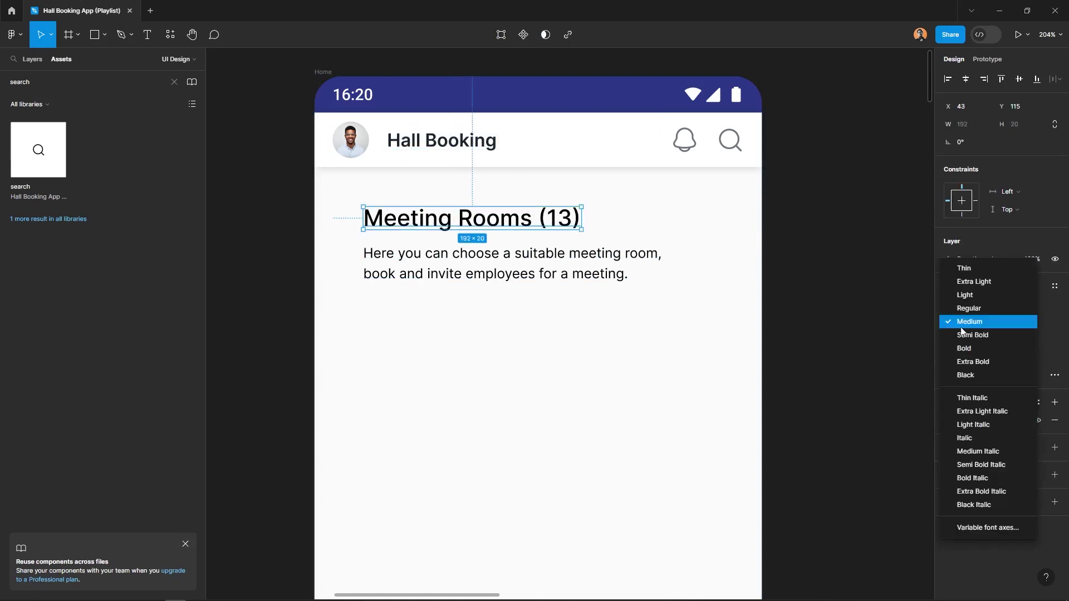
{"action": "left_click", "coordinate": [967, 336]}
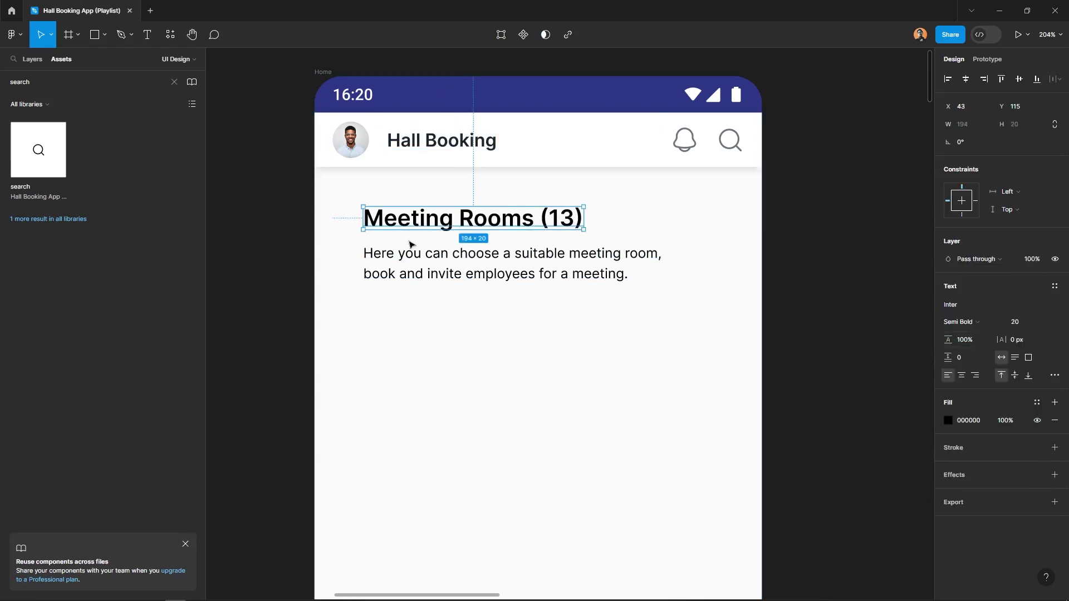
- Colour the paragraph cool gray/700 and the heading cool gray/900
{"action": "left_click", "coordinate": [402, 258]}
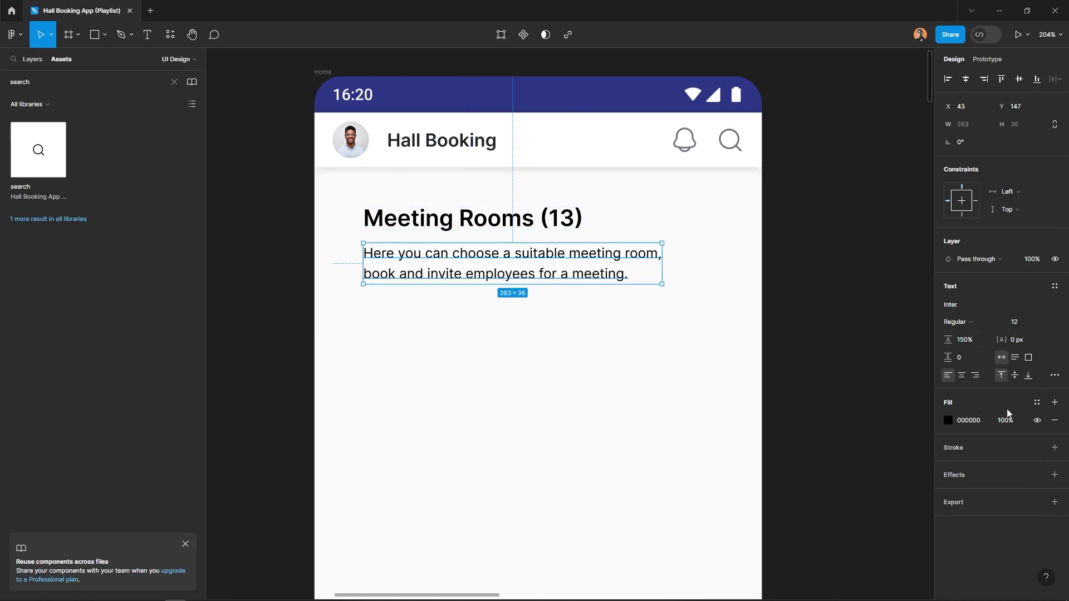
{"action": "left_click", "coordinate": [1036, 402]}
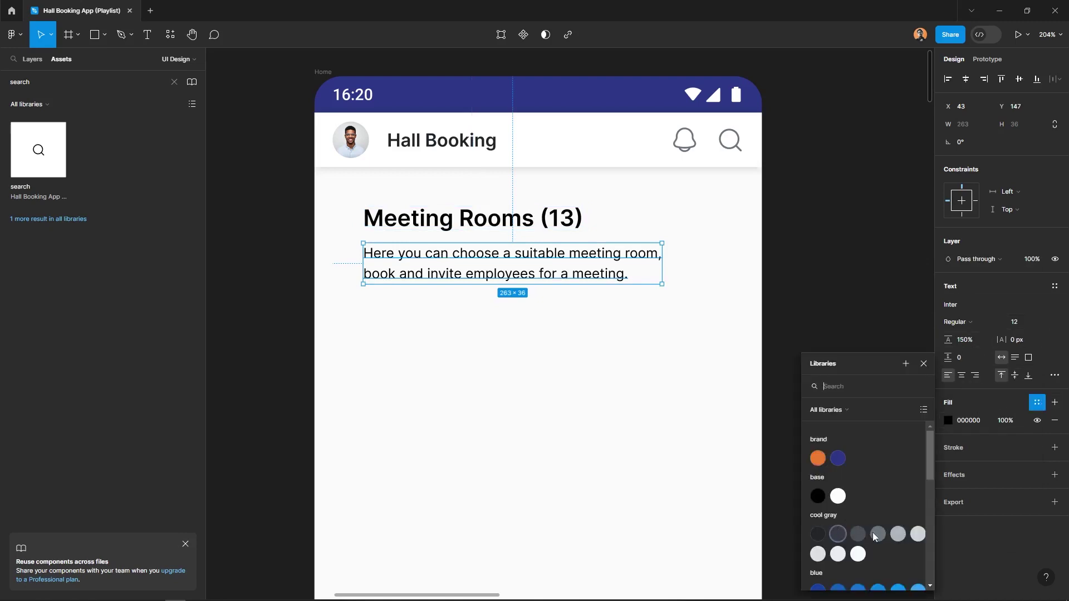
{"action": "left_click", "coordinate": [858, 534]}
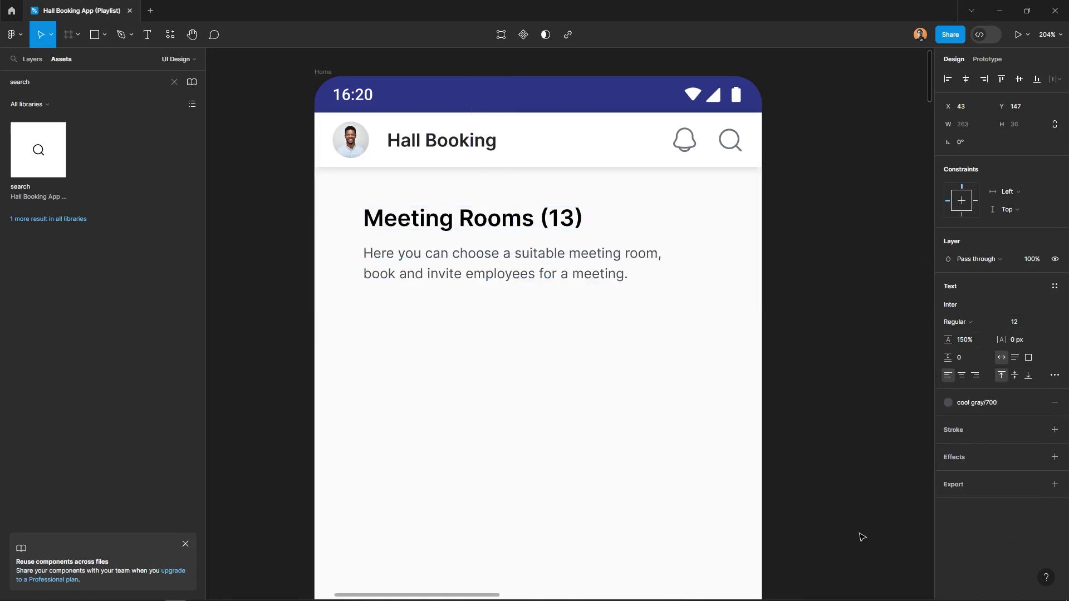
{"action": "left_click", "coordinate": [543, 224]}
{"action": "left_click", "coordinate": [1037, 402]}
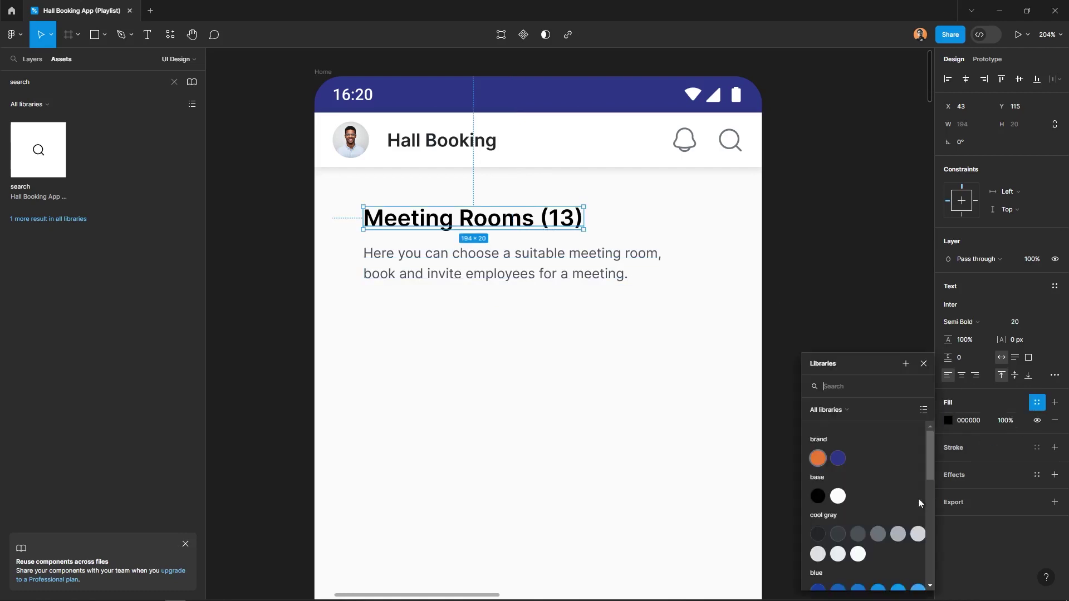
{"action": "left_click", "coordinate": [818, 533]}
{"action": "left_click", "coordinate": [523, 259], "text": "shift"}
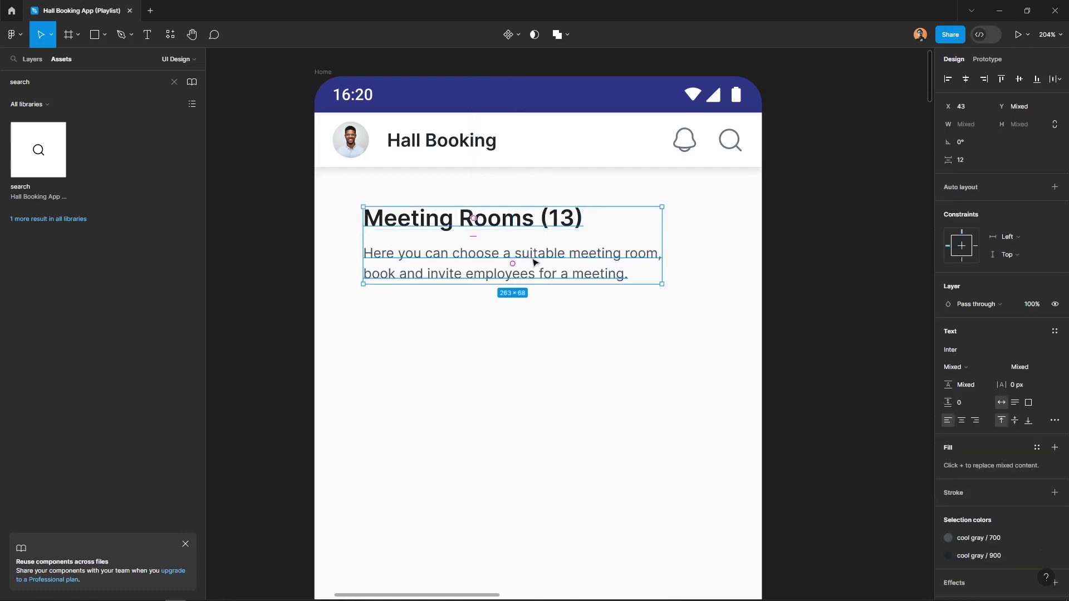
- Wrap the heading and paragraph in auto layout, aligned to the grid's left column
{"action": "right_click", "coordinate": [521, 247]}
{"action": "left_click", "coordinate": [547, 471]}
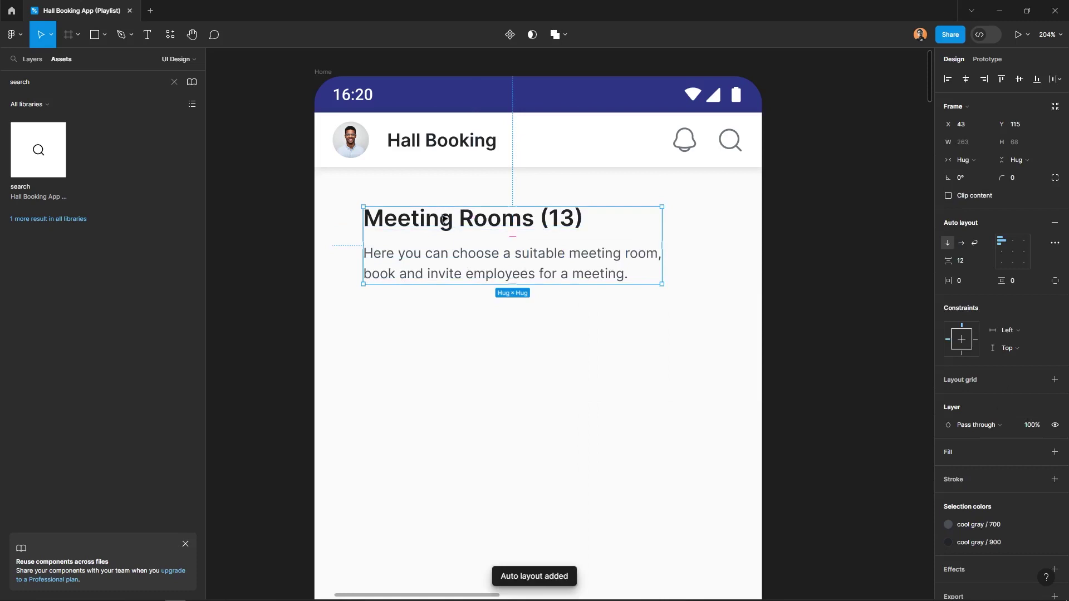
{"action": "left_click_drag", "start_coordinate": [444, 219], "coordinate": [422, 199]}
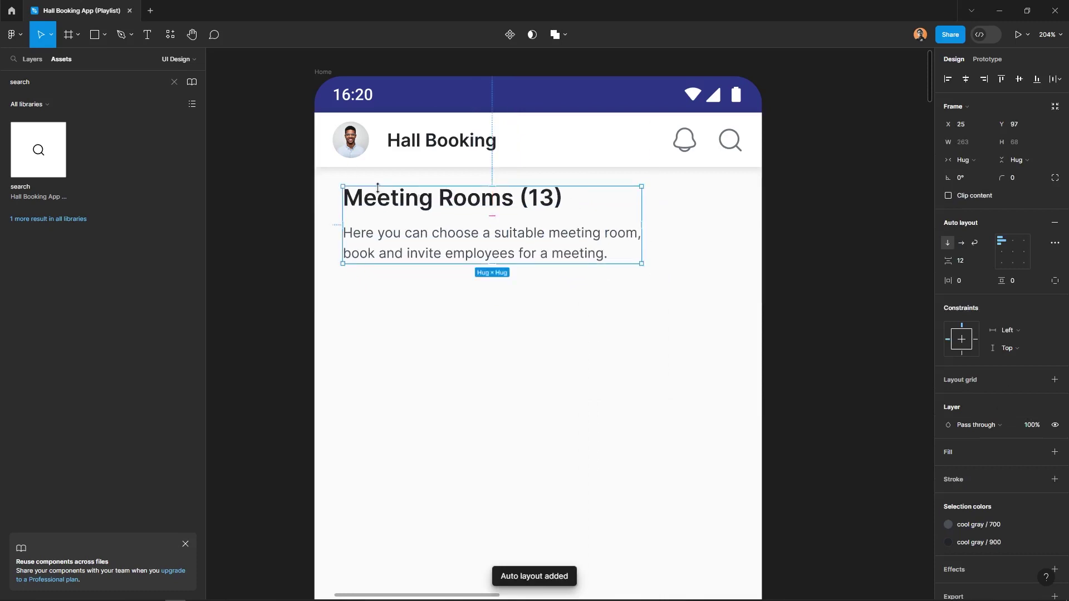
{"action": "key", "text": "ctrl+shift+4"}
{"action": "left_click_drag", "start_coordinate": [378, 188], "coordinate": [427, 162]}
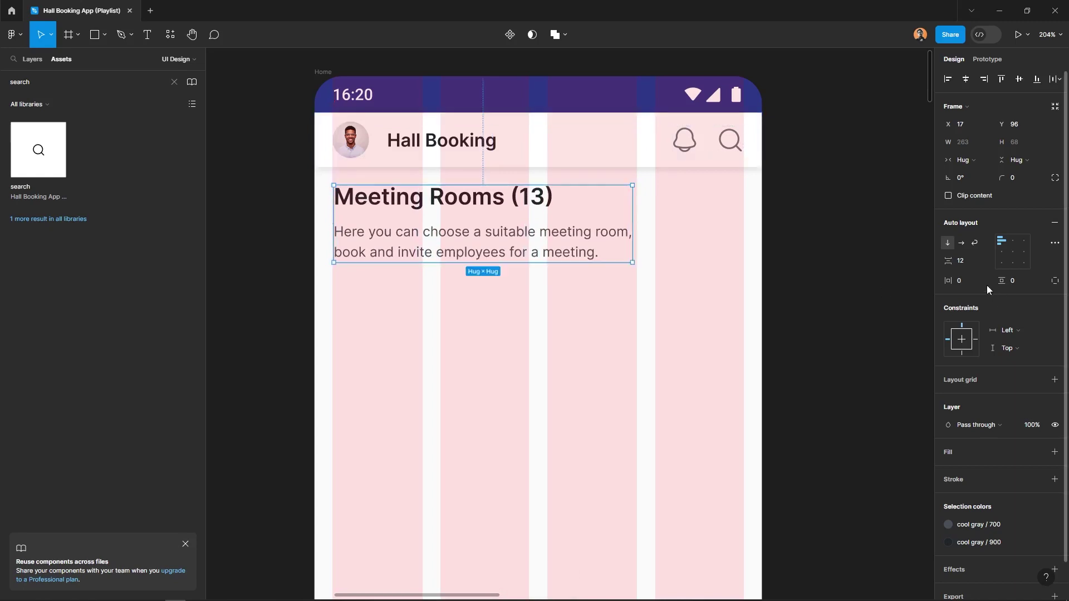
- Set the text gap to 8 and widen the block to 361 with texts filling it
{"action": "left_click", "coordinate": [975, 261]}
{"action": "type", "text": "8"}
{"action": "key", "text": "Return"}
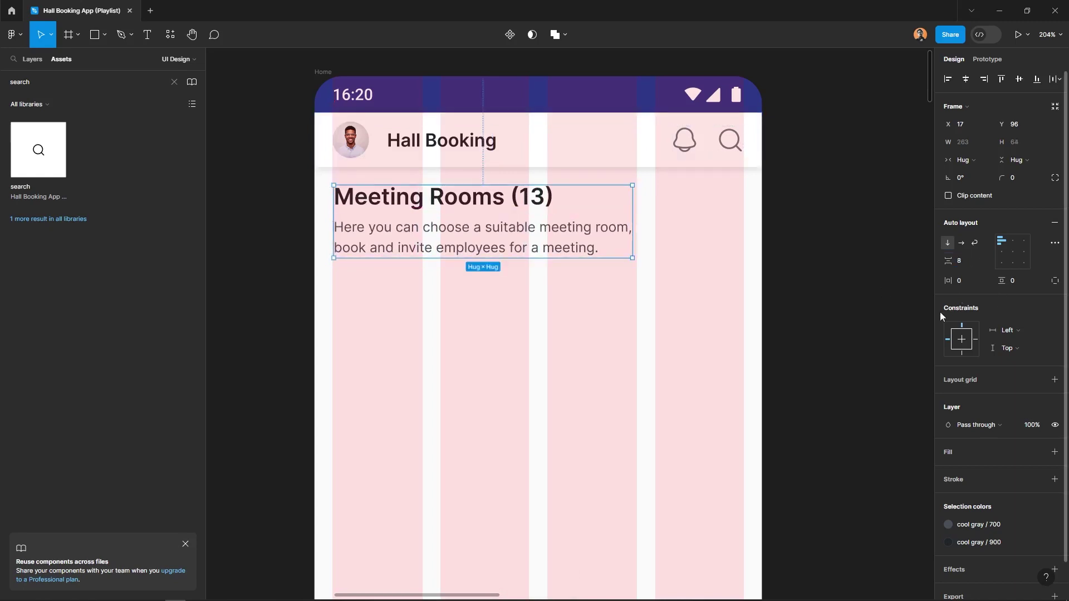
{"action": "left_click_drag", "start_coordinate": [635, 220], "coordinate": [744, 223]}
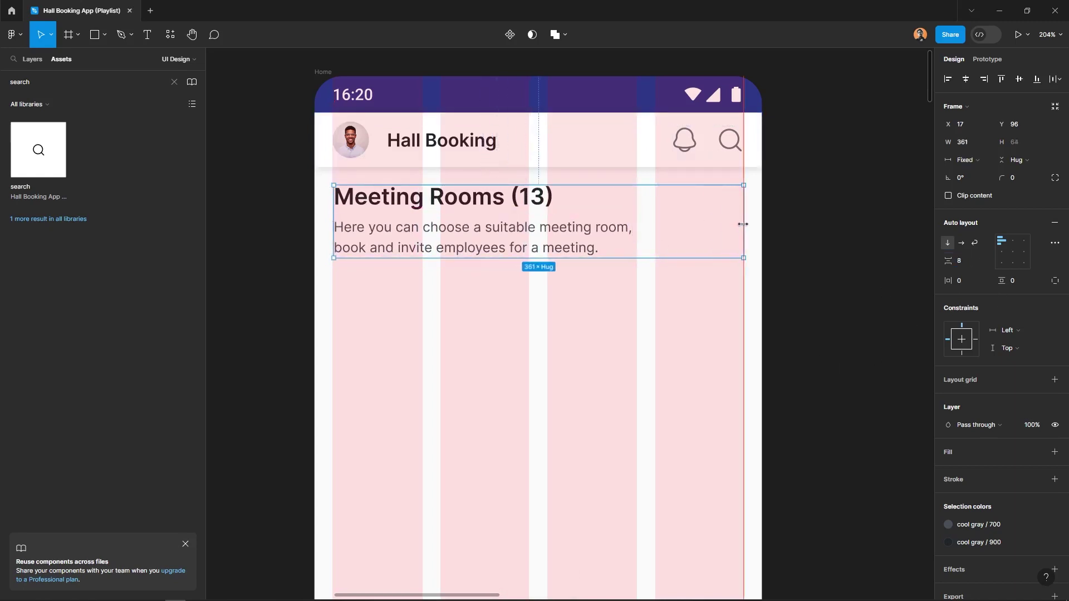
{"action": "key", "text": "Return"}
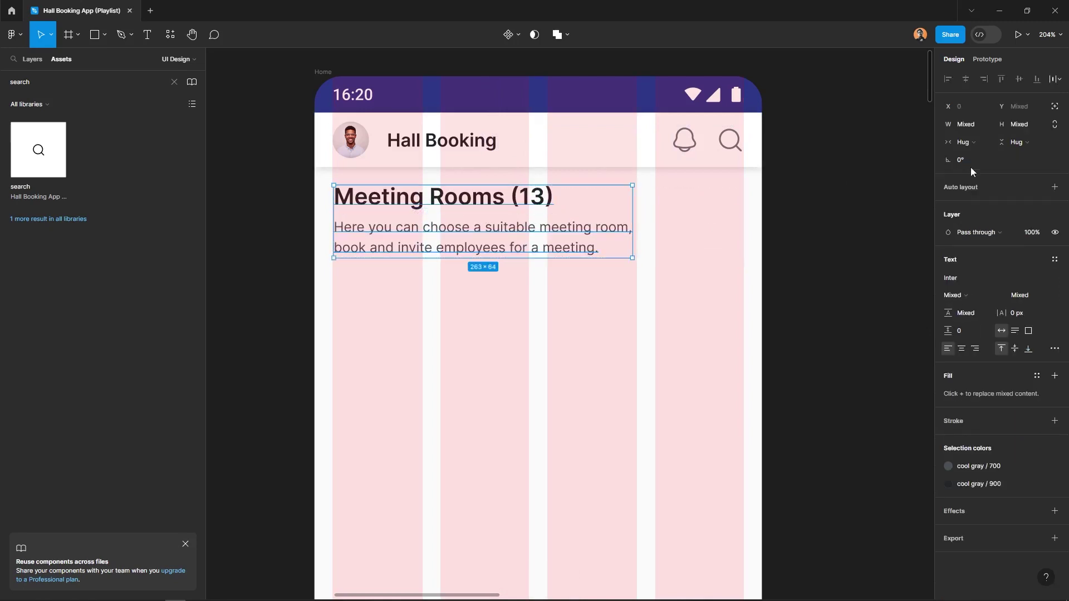
{"action": "left_click", "coordinate": [970, 143]}
{"action": "left_click", "coordinate": [827, 297]}
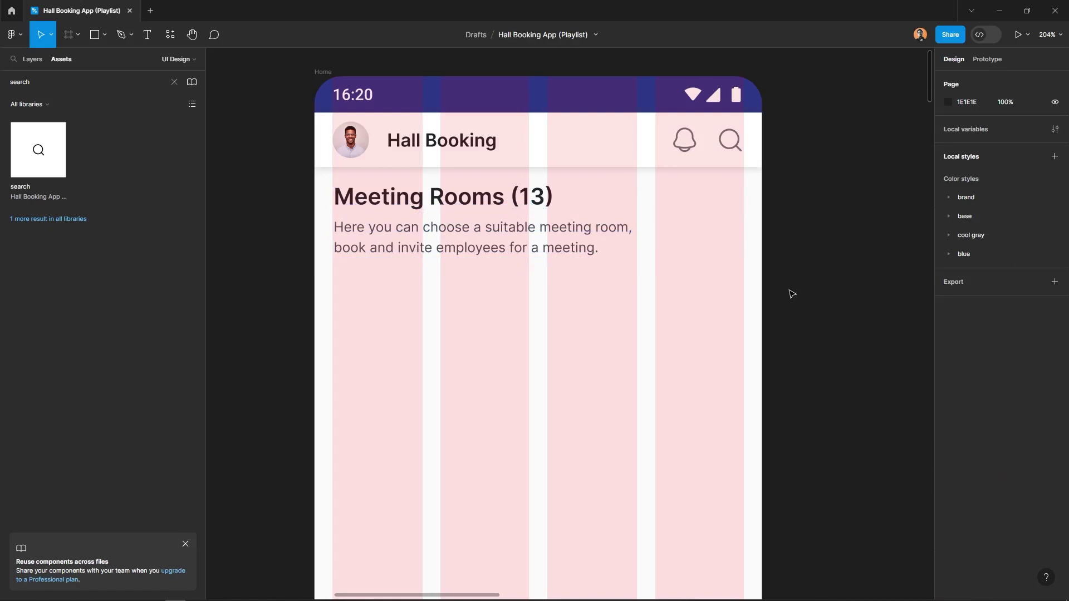
{"action": "left_click", "coordinate": [451, 235]}
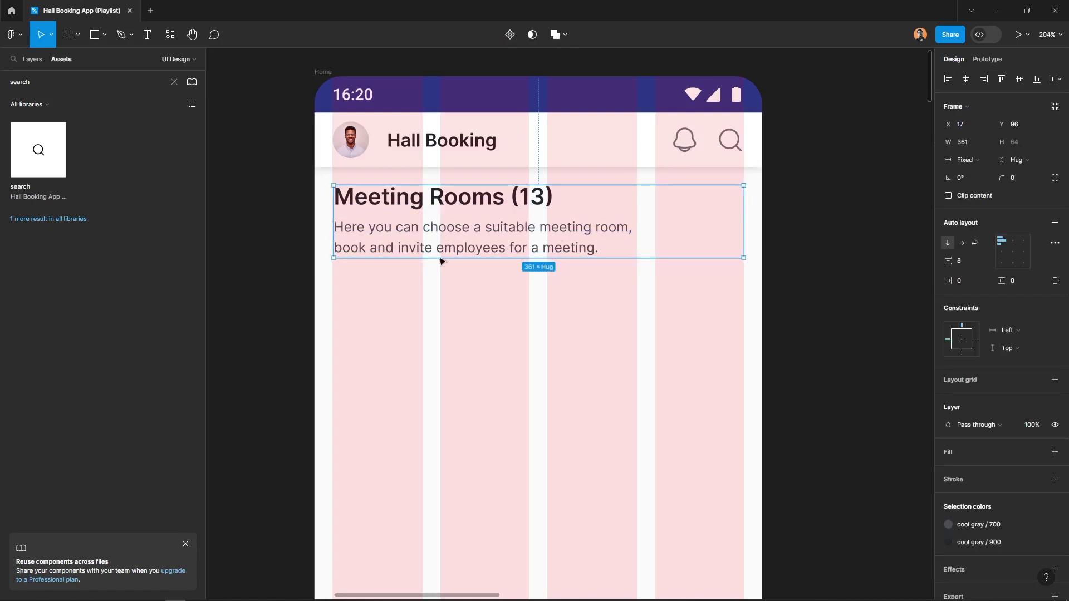
- Copy the description below itself, retype it as 'Facilities' and set auto width
{"action": "left_click", "coordinate": [466, 228]}
{"action": "left_click_drag", "start_coordinate": [470, 233], "coordinate": [473, 304], "text": "alt"}
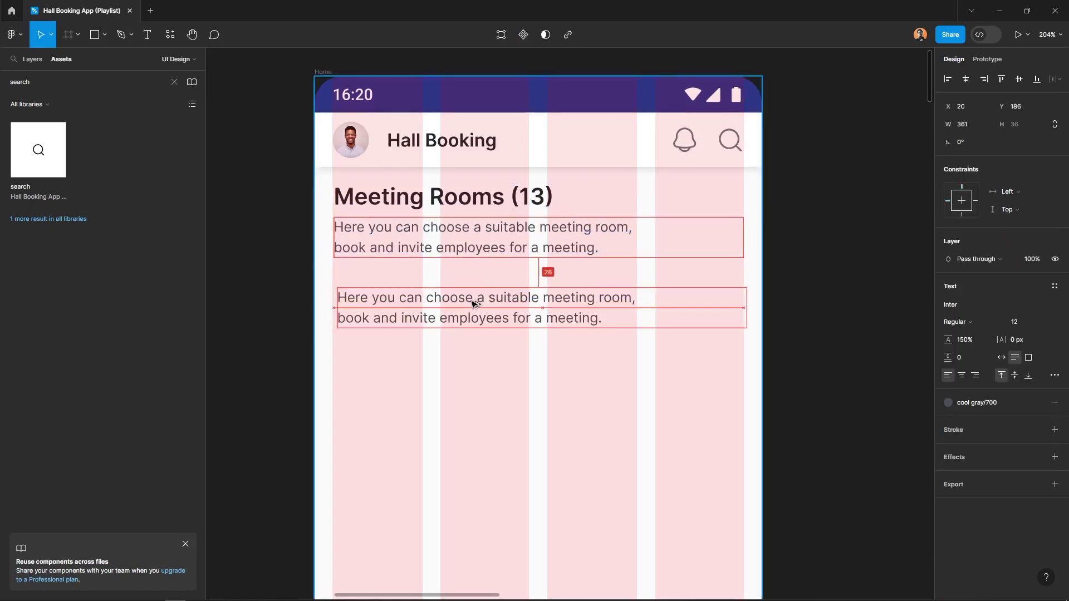
{"action": "scroll", "coordinate": [391, 317], "scroll_direction": "up", "scroll_amount": 3}
{"action": "key", "text": "Return"}
{"action": "key", "text": "BackSpace"}
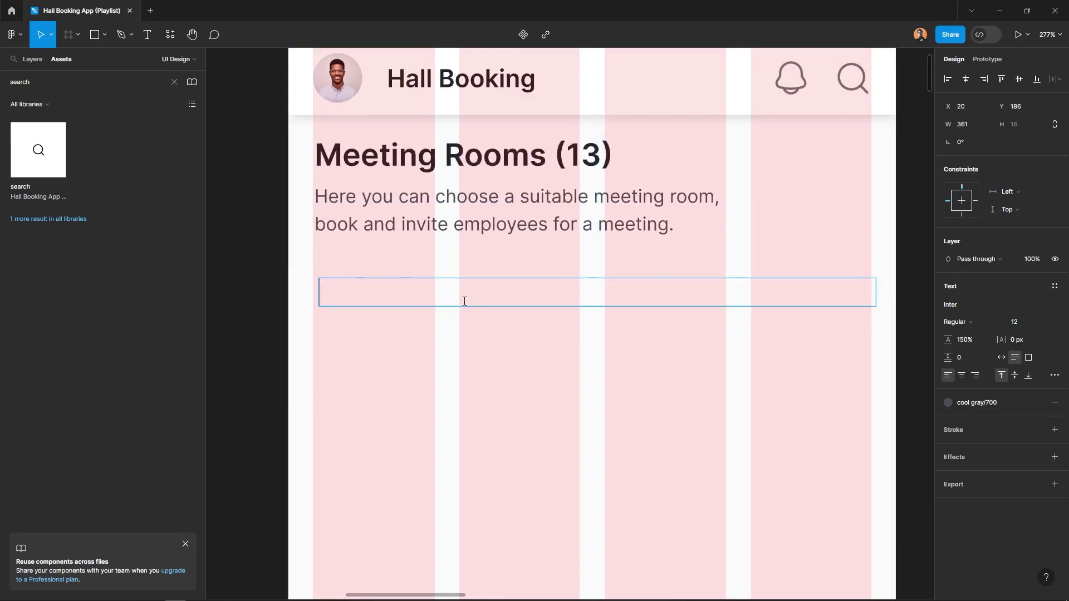
{"action": "type", "text": "Facilit"}
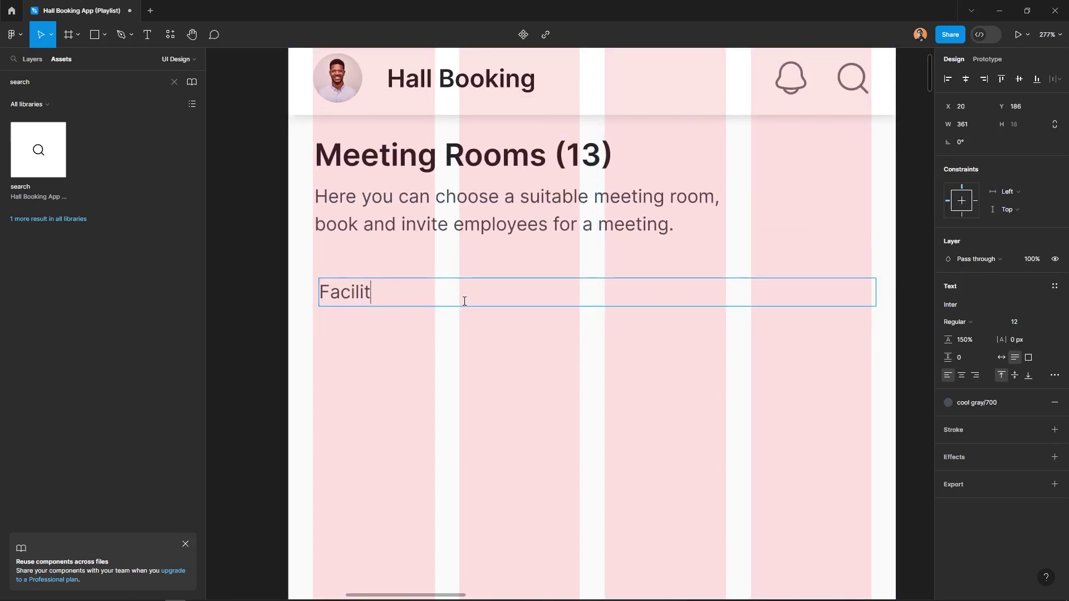
{"action": "type", "text": "ies"}
{"action": "key", "text": "Escape"}
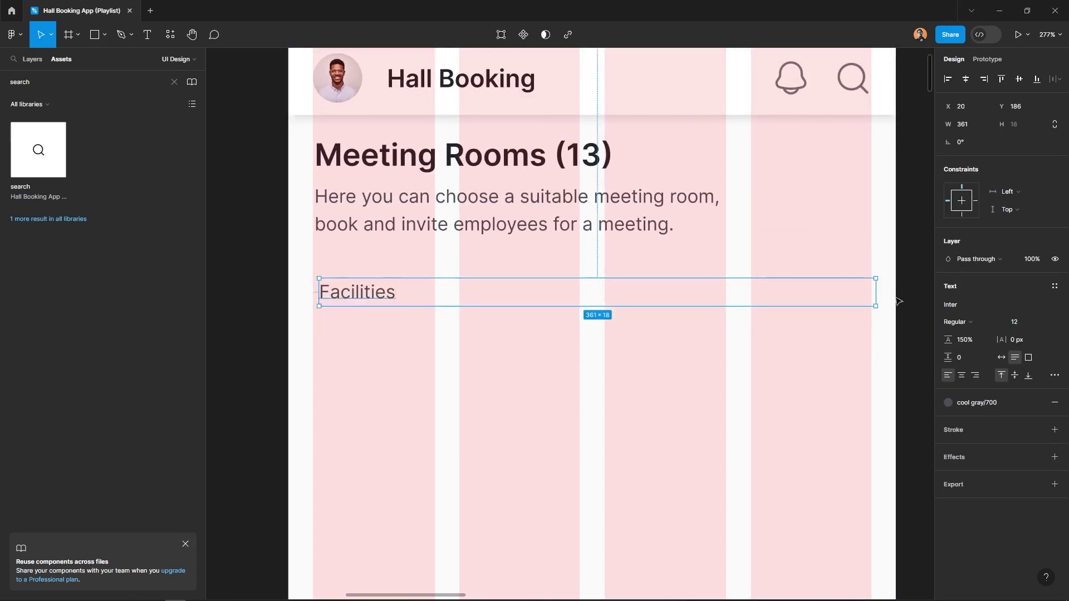
{"action": "double_click", "coordinate": [875, 305]}
- Wrap Facilities in auto layout with padding 12 horizontal and 6 vertical
{"action": "right_click", "coordinate": [371, 295]}
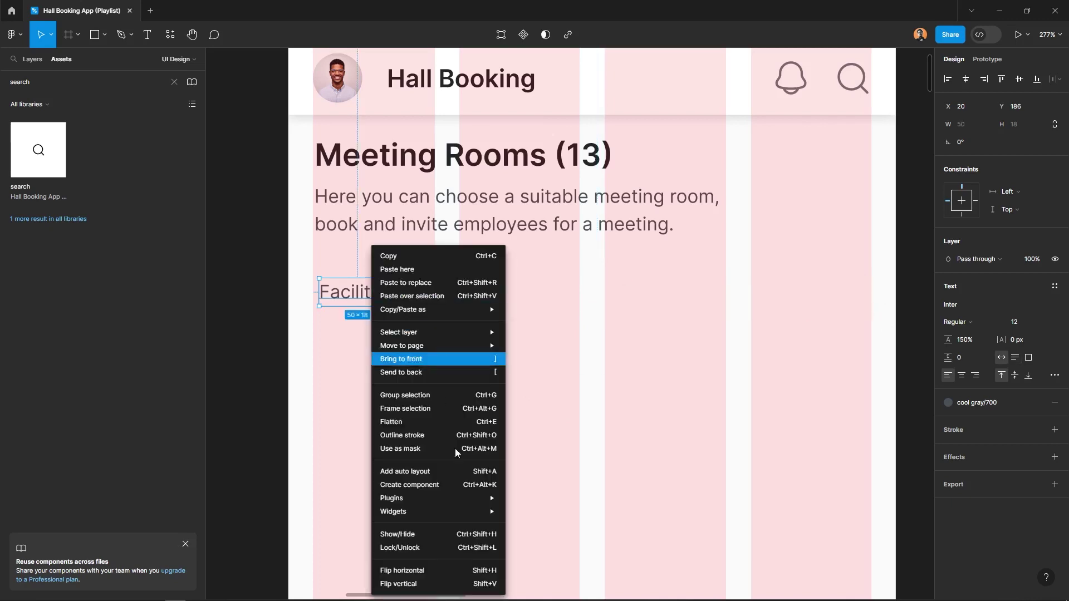
{"action": "left_click", "coordinate": [423, 473]}
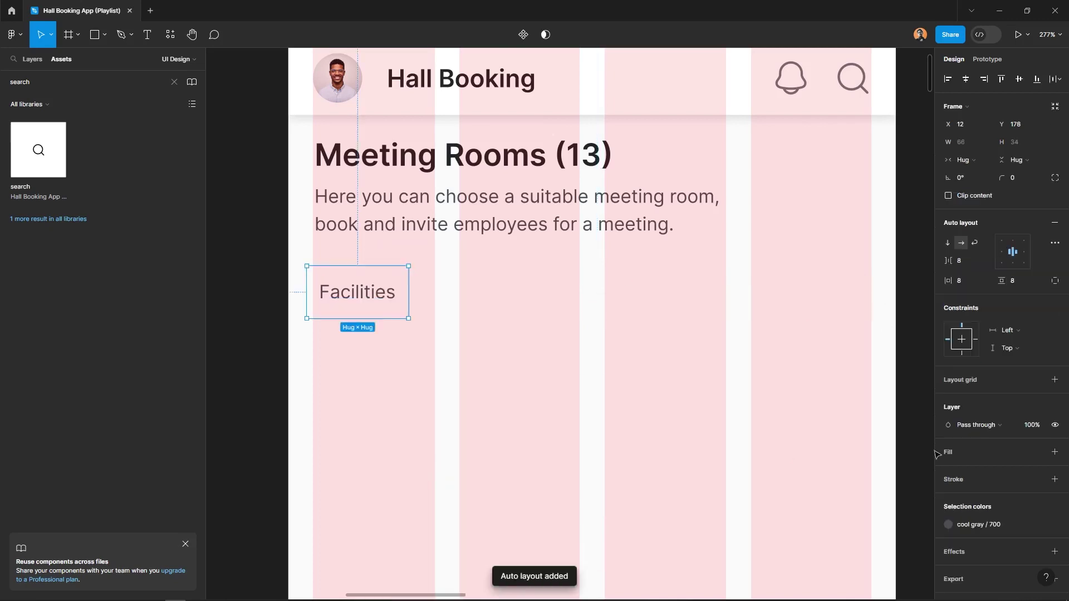
{"action": "left_click", "coordinate": [973, 280]}
{"action": "type", "text": "2"}
{"action": "key", "text": "Tab"}
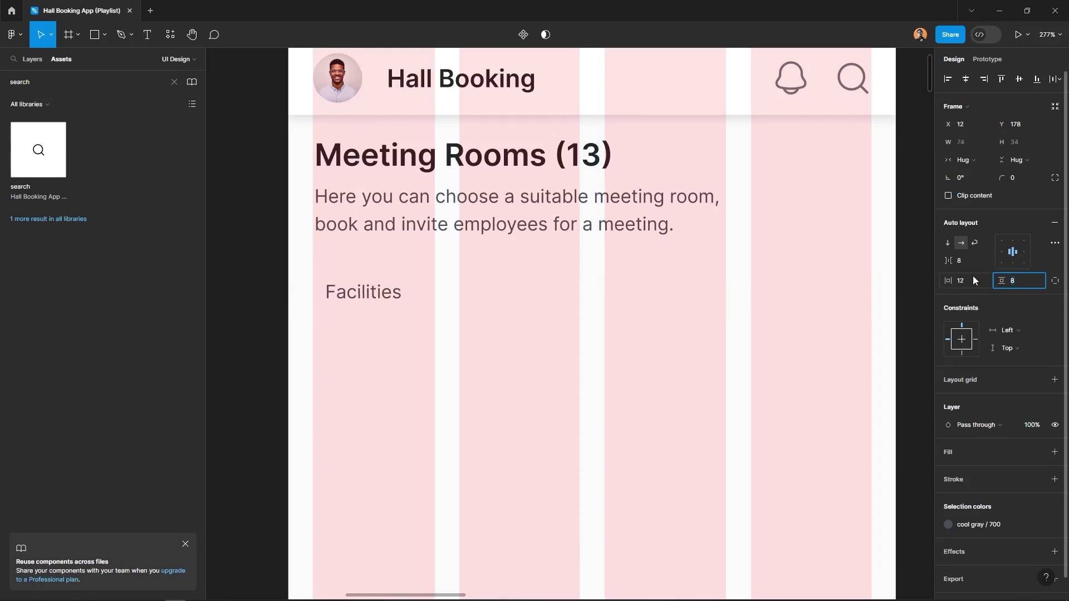
{"action": "type", "text": "6"}
{"action": "key", "text": "Return"}
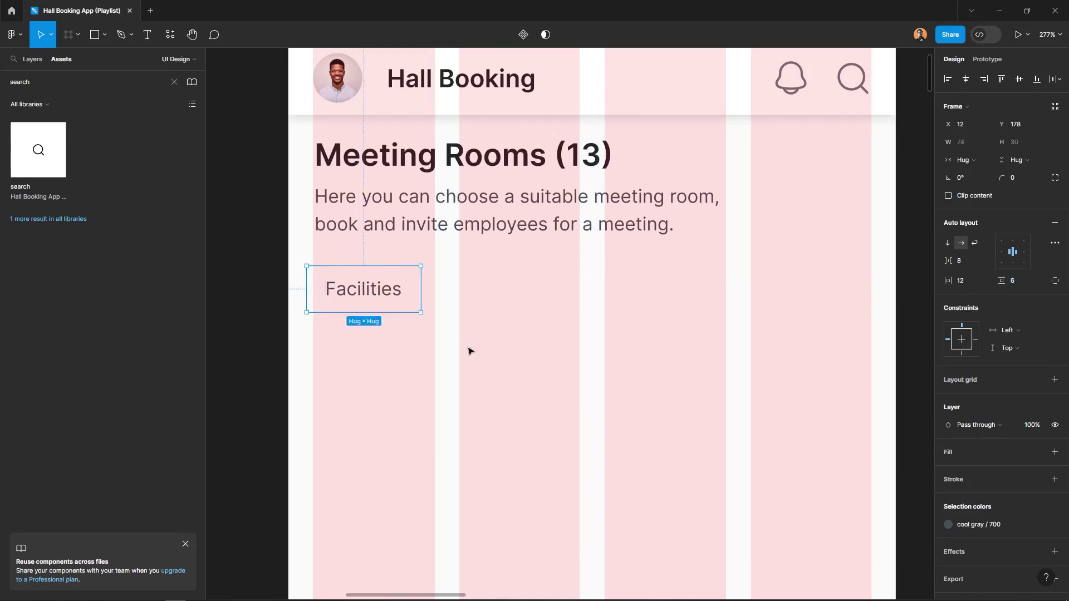
- Give the Facilities text 100% line height and nudge the tag into place
{"action": "double_click", "coordinate": [381, 295]}
{"action": "left_click", "coordinate": [966, 289]}
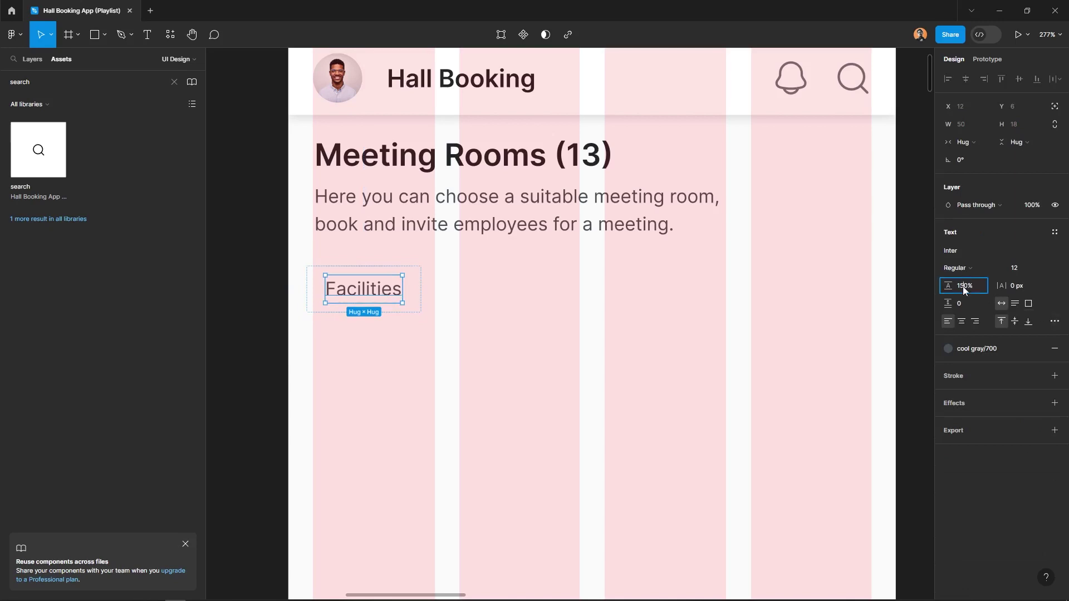
{"action": "type", "text": "100"}
{"action": "key", "text": "Return"}
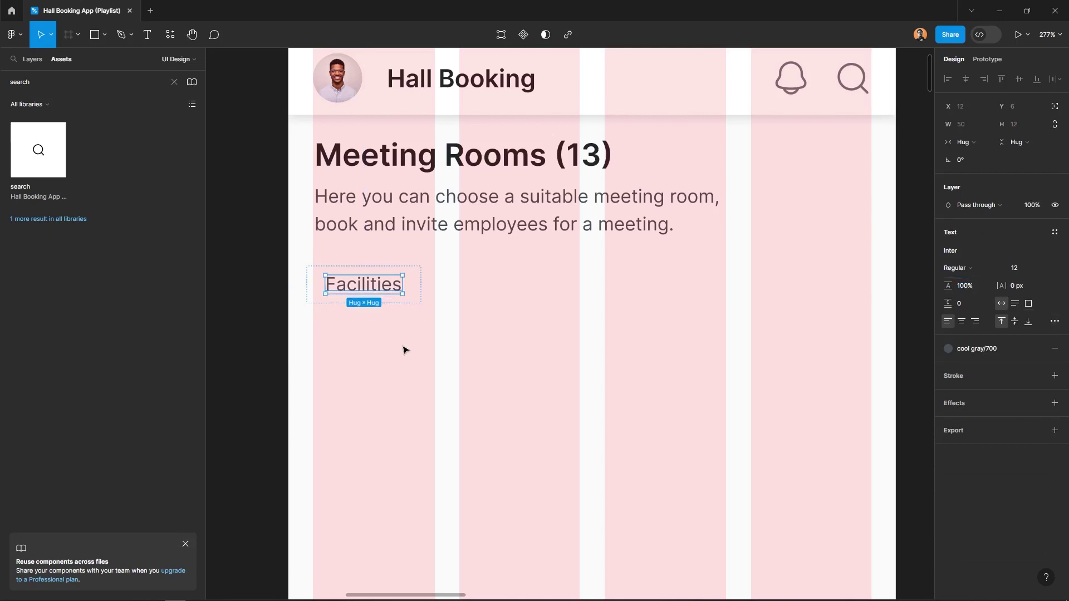
{"action": "left_click", "coordinate": [404, 350]}
{"action": "left_click_drag", "start_coordinate": [399, 288], "coordinate": [409, 285]}
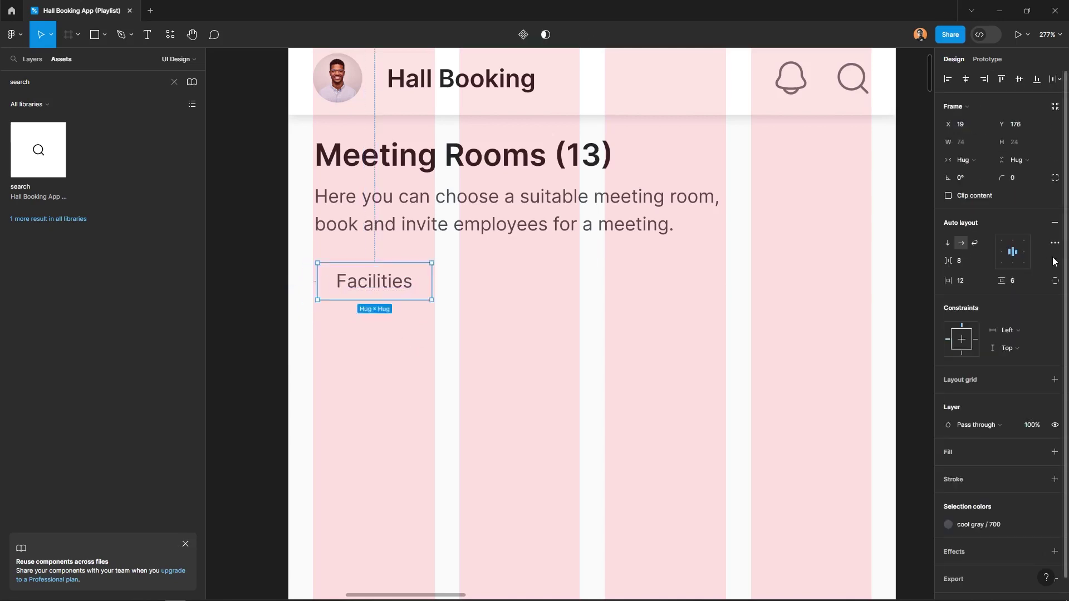
- Round the tag to radius 88 and apply brand/primary to its outline and text
{"action": "left_click_drag", "start_coordinate": [1006, 177], "coordinate": [1054, 178]}
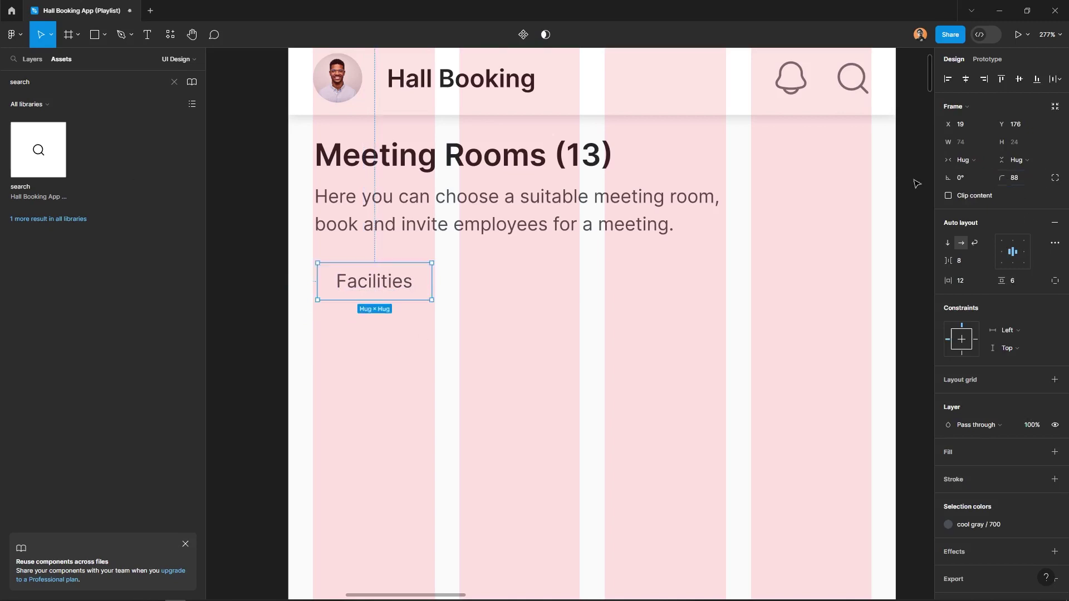
{"action": "scroll", "coordinate": [980, 388], "scroll_direction": "down", "scroll_amount": 1}
{"action": "scroll", "coordinate": [982, 388], "scroll_direction": "down", "scroll_amount": 1}
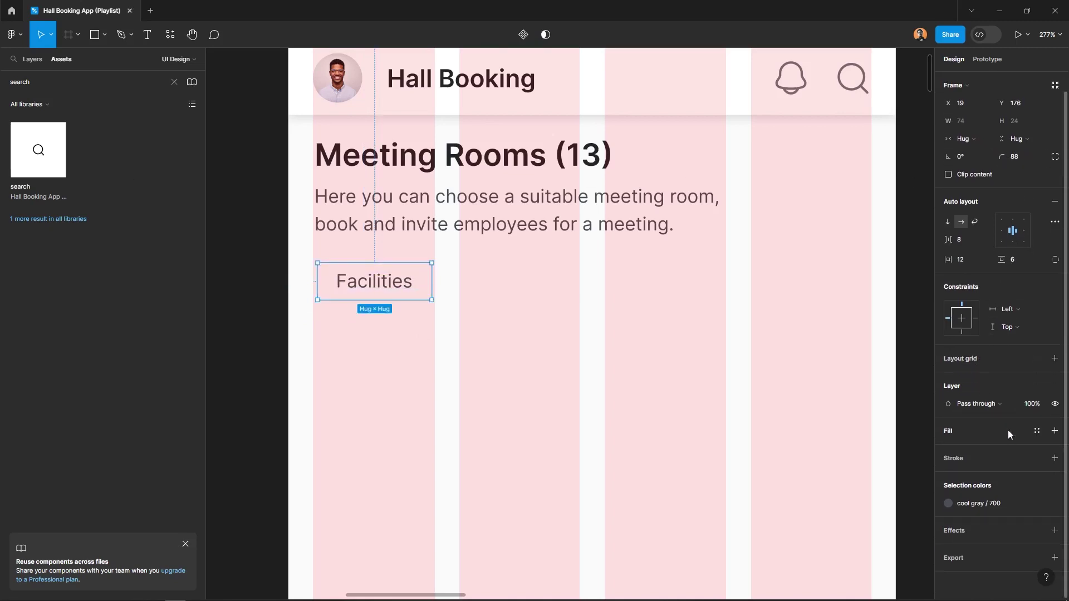
{"action": "left_click", "coordinate": [1036, 457]}
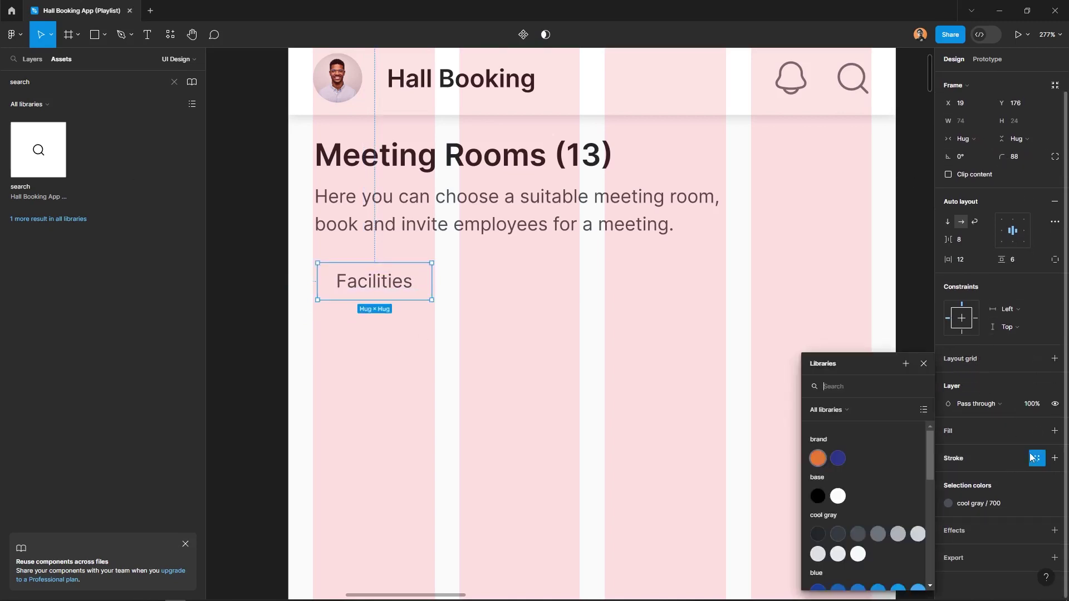
{"action": "left_click", "coordinate": [838, 459]}
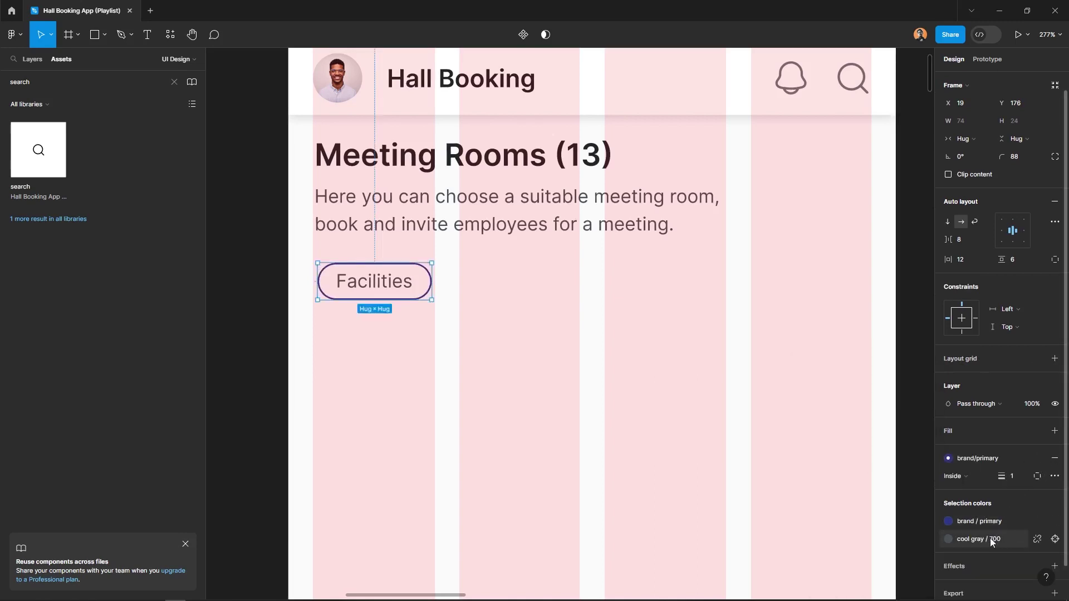
{"action": "left_click", "coordinate": [990, 539]}
{"action": "left_click", "coordinate": [840, 447]}
- Copy the Facilities tag to its right and relabel it 'Time/Date'
{"action": "left_click", "coordinate": [435, 321]}
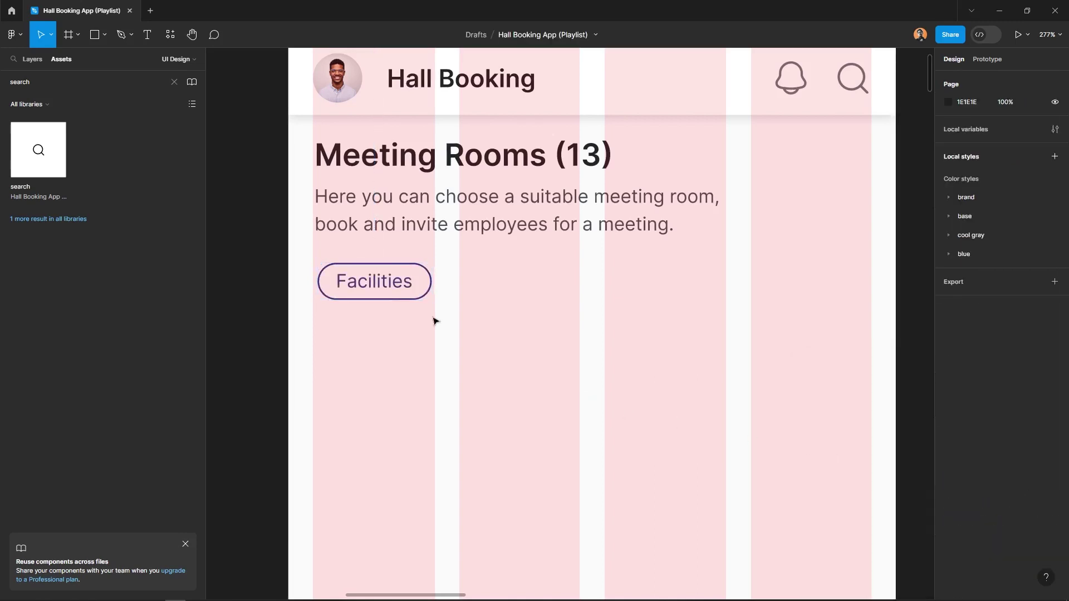
{"action": "left_click_drag", "start_coordinate": [351, 283], "coordinate": [499, 289]}
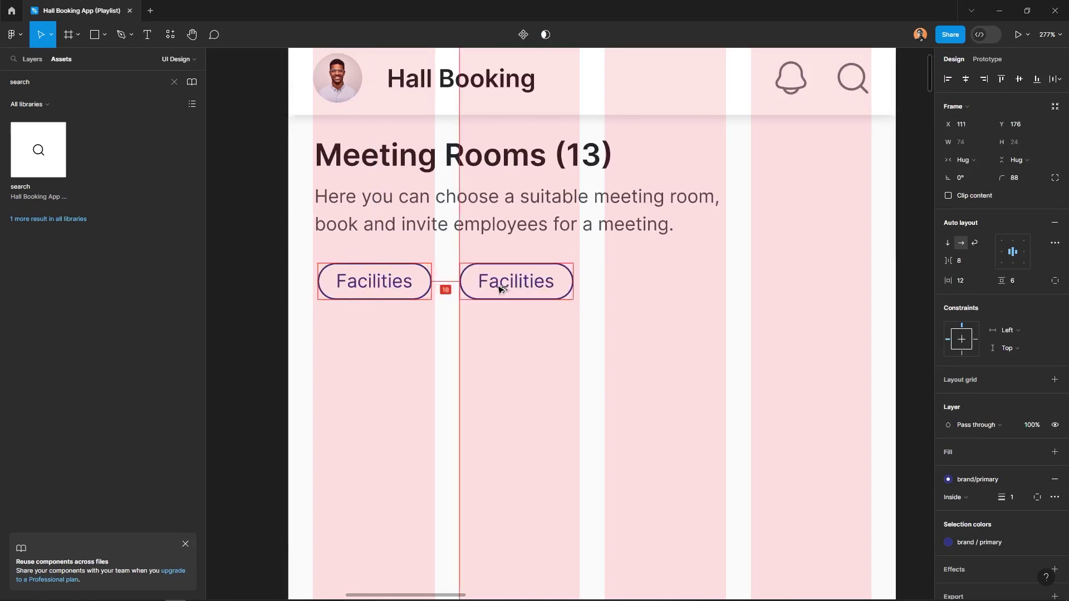
{"action": "double_click", "coordinate": [502, 289]}
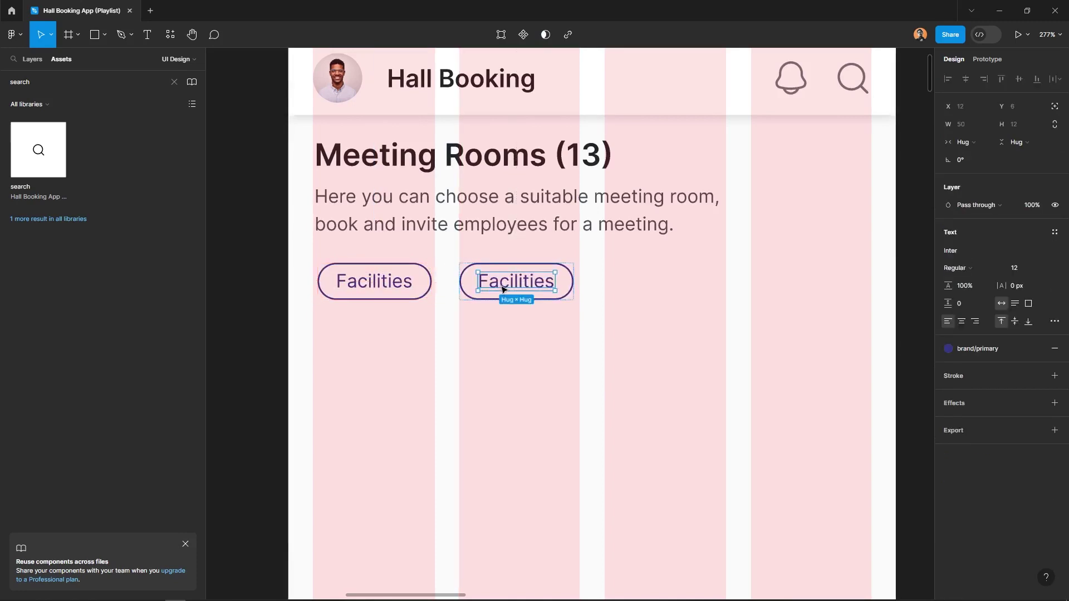
{"action": "type", "text": "Time"}
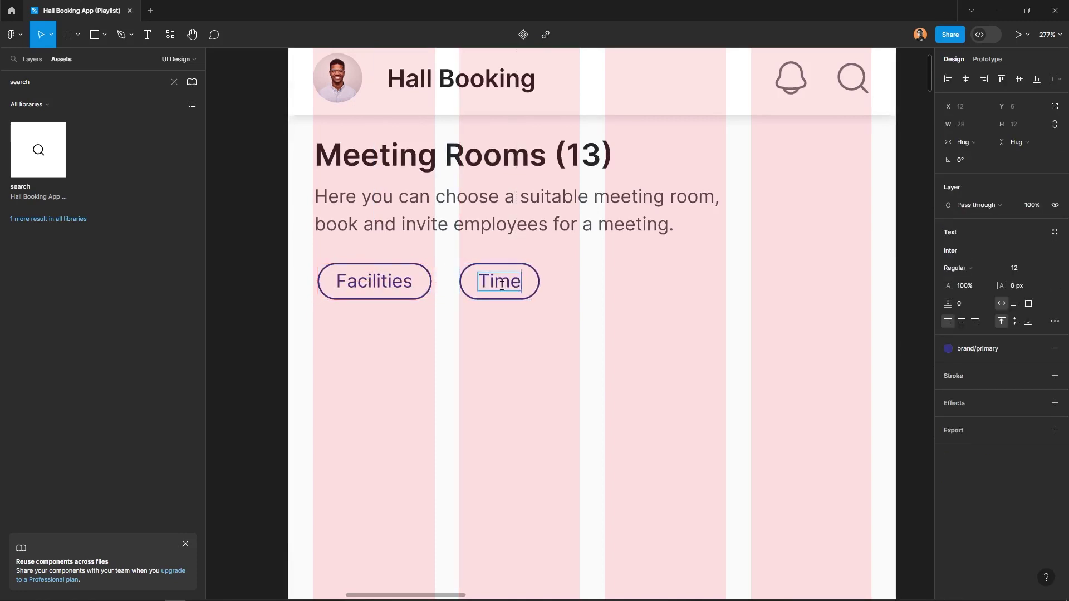
{"action": "type", "text": "/Date"}
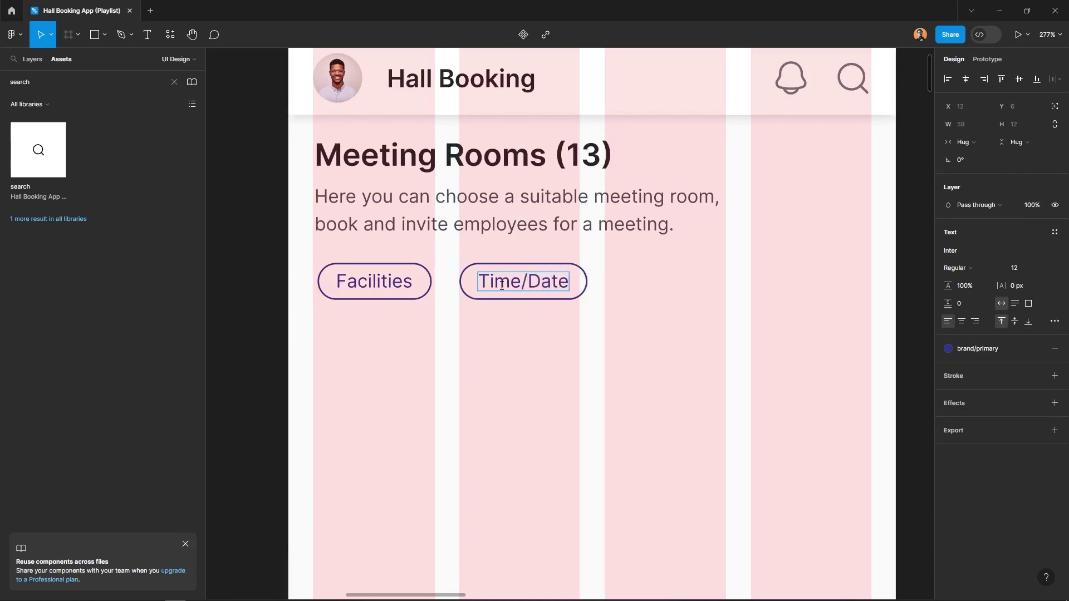
{"action": "key", "text": "Escape"}
{"action": "key", "text": "Escape"}
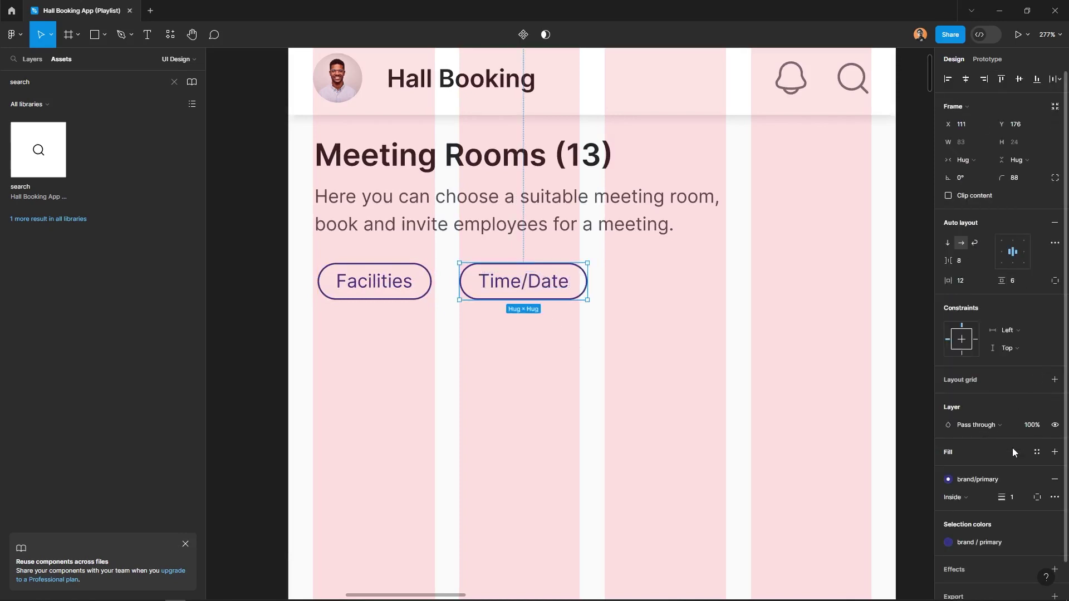
- Give Time/Date a white FFFFFF fill, no outline and cool gray/600 text
{"action": "scroll", "coordinate": [1012, 449], "scroll_direction": "down", "scroll_amount": 1}
{"action": "left_click", "coordinate": [1054, 412]}
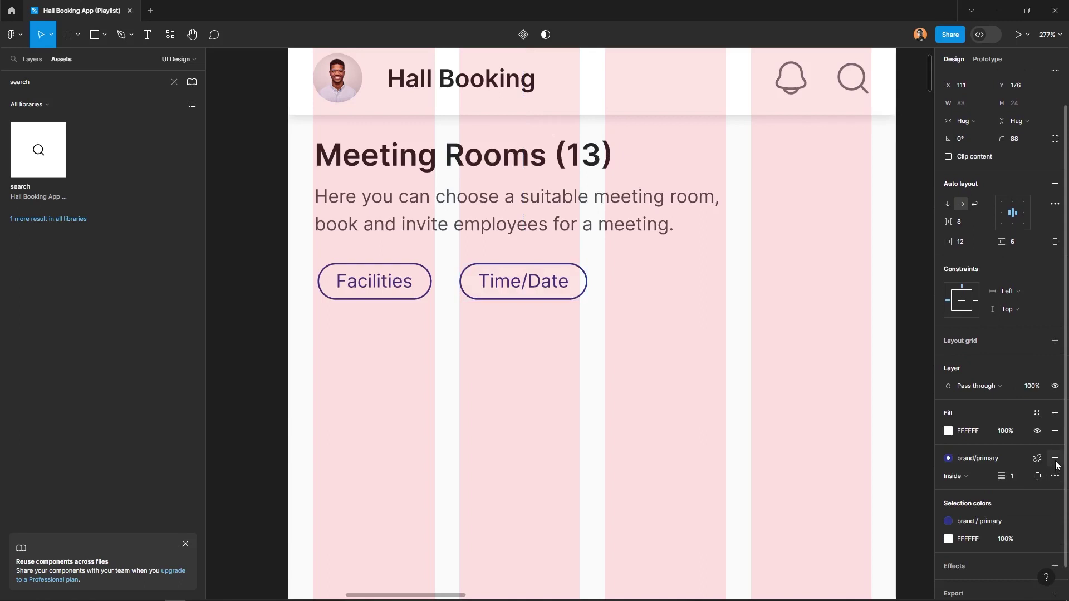
{"action": "left_click", "coordinate": [1054, 459]}
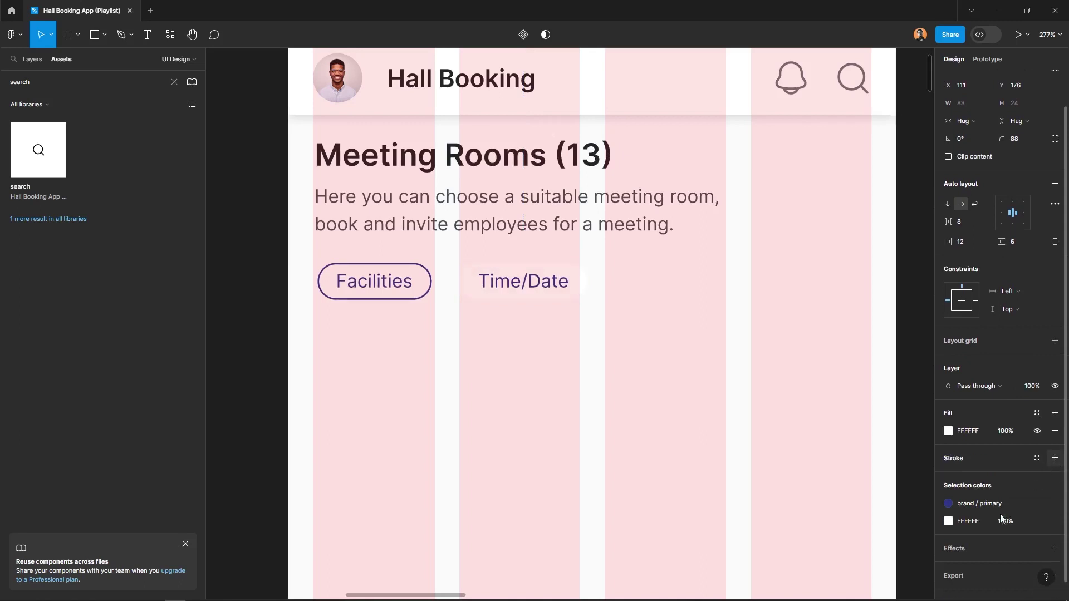
{"action": "left_click", "coordinate": [961, 504]}
{"action": "left_click", "coordinate": [871, 531]}
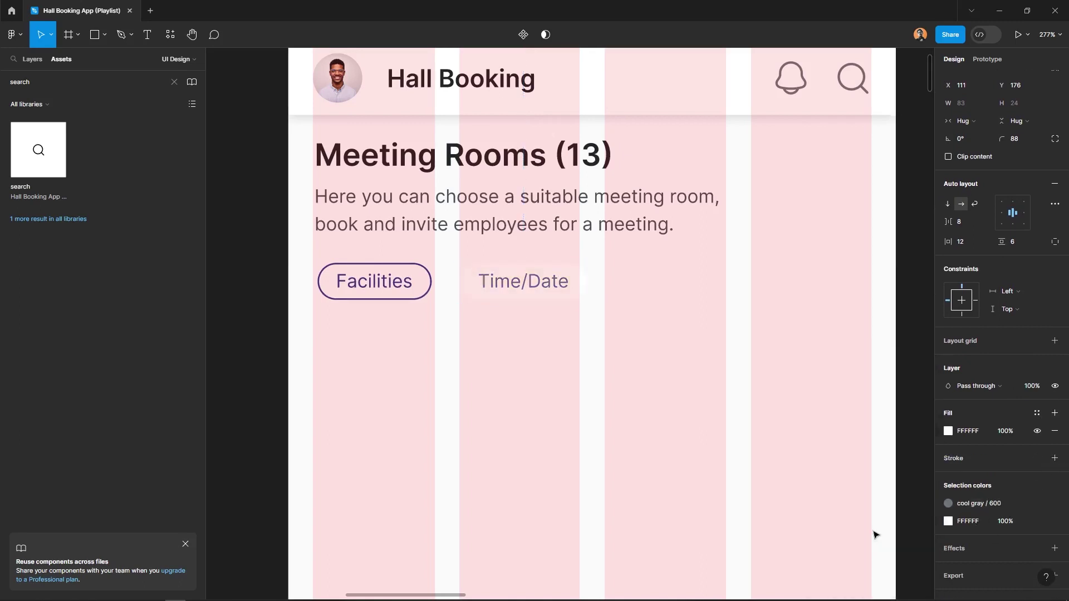
{"action": "left_click", "coordinate": [977, 504]}
{"action": "left_click", "coordinate": [852, 522]}
{"action": "left_click", "coordinate": [644, 440]}
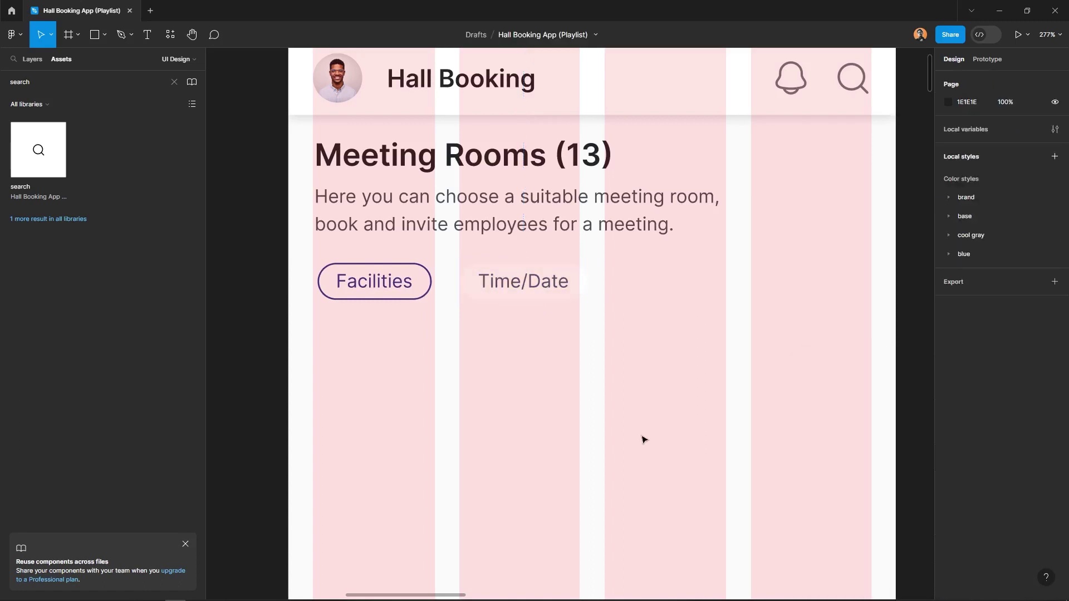
- Hide the layout grid and add a third chip labelled 'Available Capacity'
{"action": "key", "text": "ctrl+shift+4"}
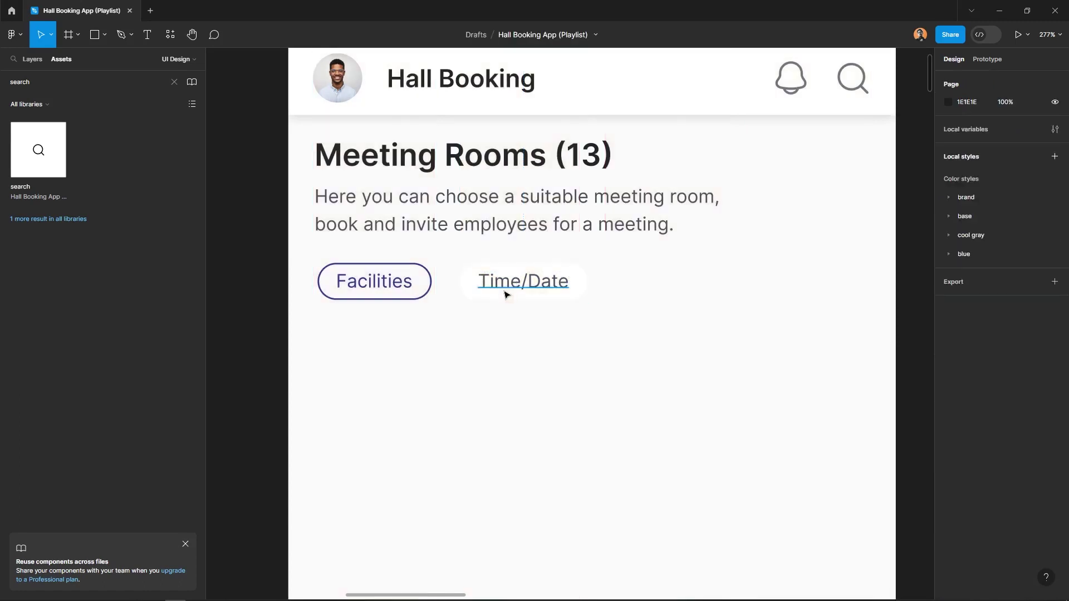
{"action": "left_click_drag", "start_coordinate": [490, 293], "coordinate": [640, 295]}
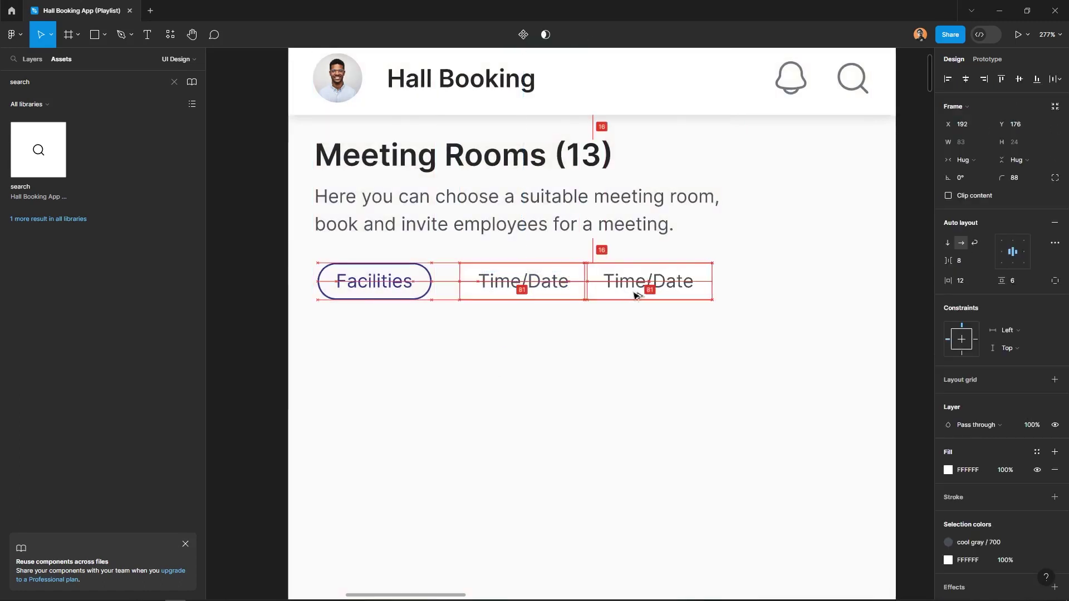
{"action": "double_click", "coordinate": [664, 285]}
{"action": "type", "text": "Ava"}
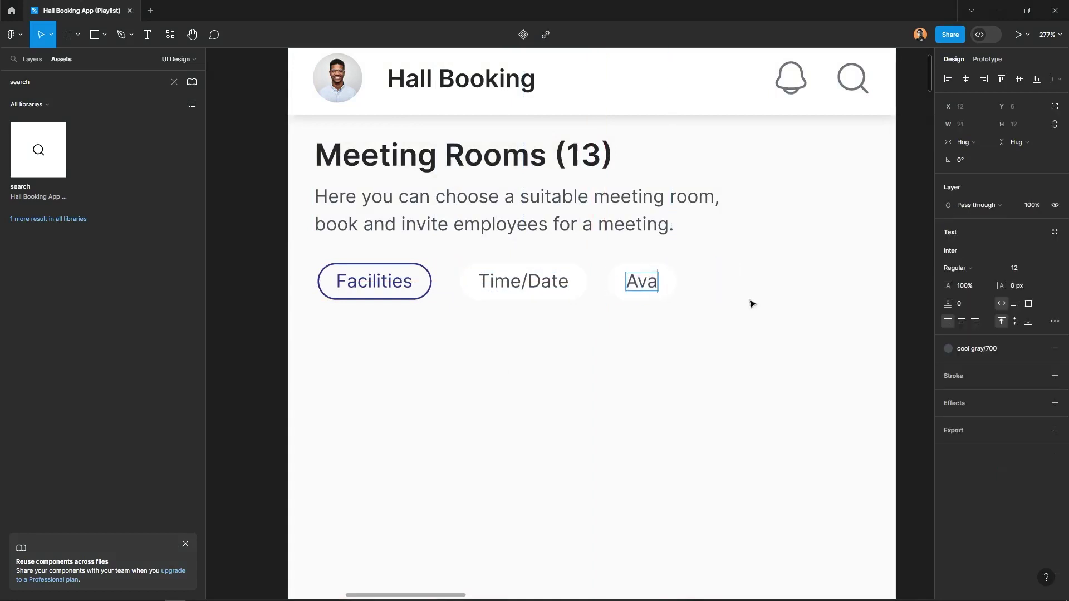
{"action": "type", "text": "ilable Capa"}
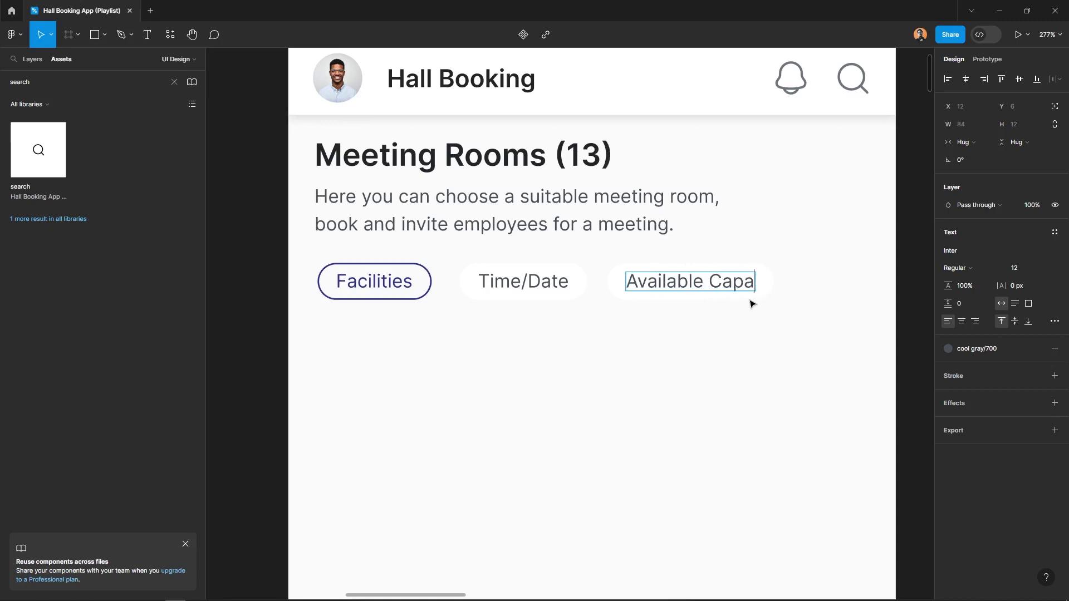
{"action": "type", "text": "i"}
{"action": "key", "text": "BackSpace"}
{"action": "type", "text": "cityu"}
{"action": "key", "text": "BackSpace"}
{"action": "key", "text": "Escape"}
- Combine Facilities, Time/Date and Available Capacity into an auto-layout row spaced 16
{"action": "left_click", "coordinate": [523, 282], "text": "shift"}
{"action": "left_click", "coordinate": [389, 285], "text": "shift"}
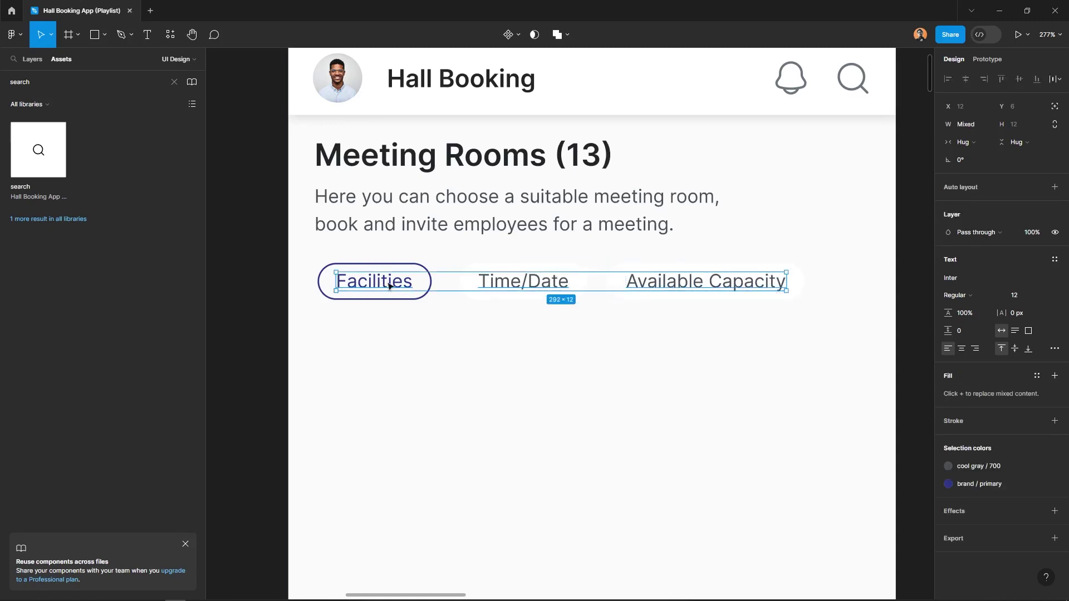
{"action": "left_click", "coordinate": [507, 376]}
{"action": "scroll", "coordinate": [512, 272], "scroll_direction": "down", "scroll_amount": 5}
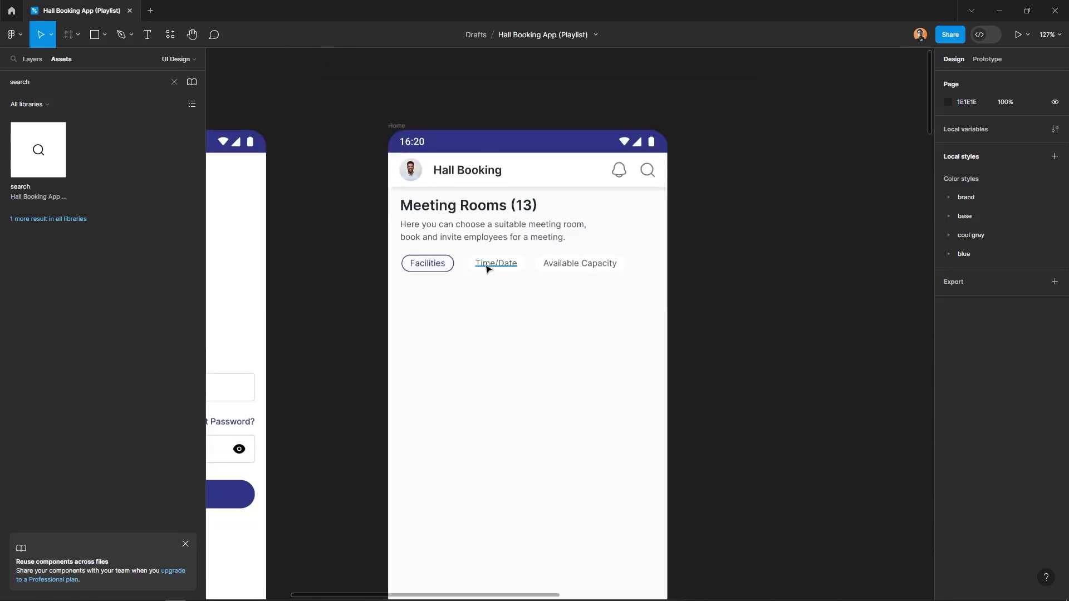
{"action": "left_click", "coordinate": [487, 269]}
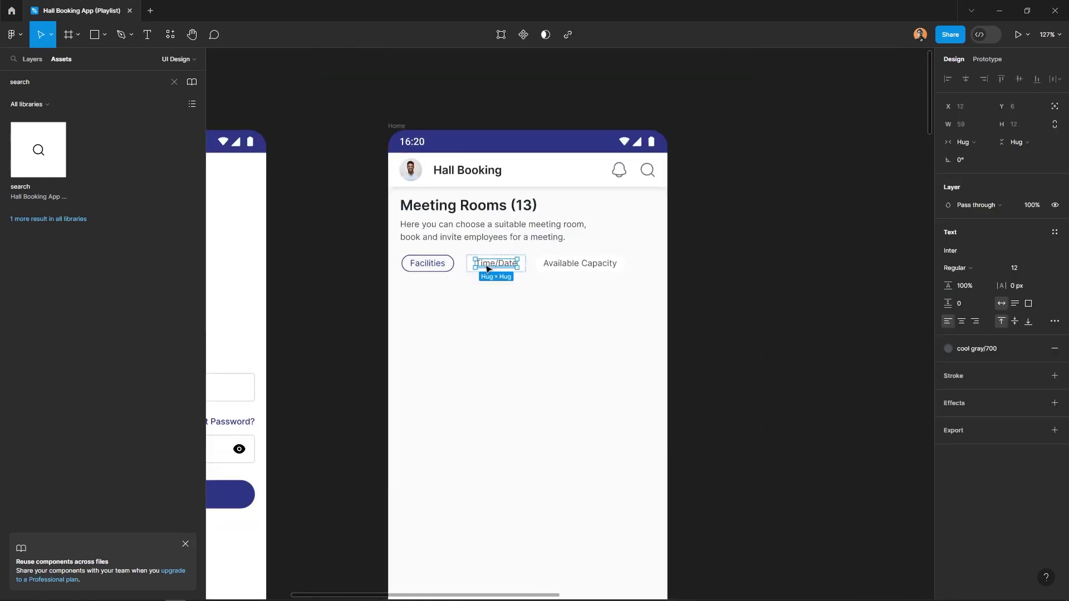
{"action": "left_click", "coordinate": [495, 317]}
{"action": "scroll", "coordinate": [450, 267], "scroll_direction": "up", "scroll_amount": 2, "text": "ctrl"}
{"action": "left_click", "coordinate": [426, 263]}
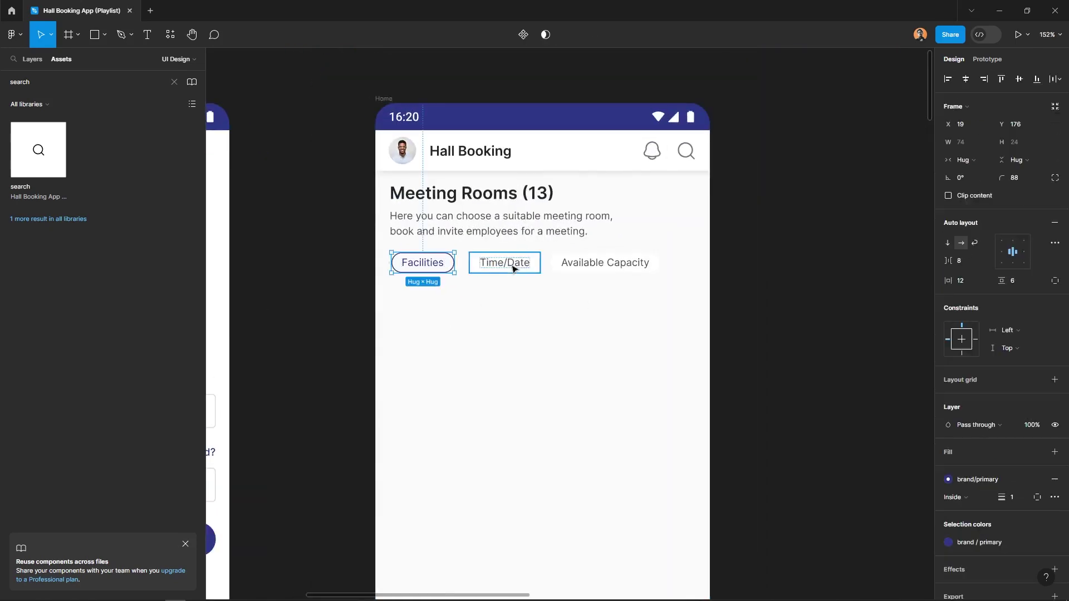
{"action": "left_click", "coordinate": [508, 268], "text": "shift"}
{"action": "left_click", "coordinate": [594, 269], "text": "shift"}
{"action": "key", "text": "shift+a"}
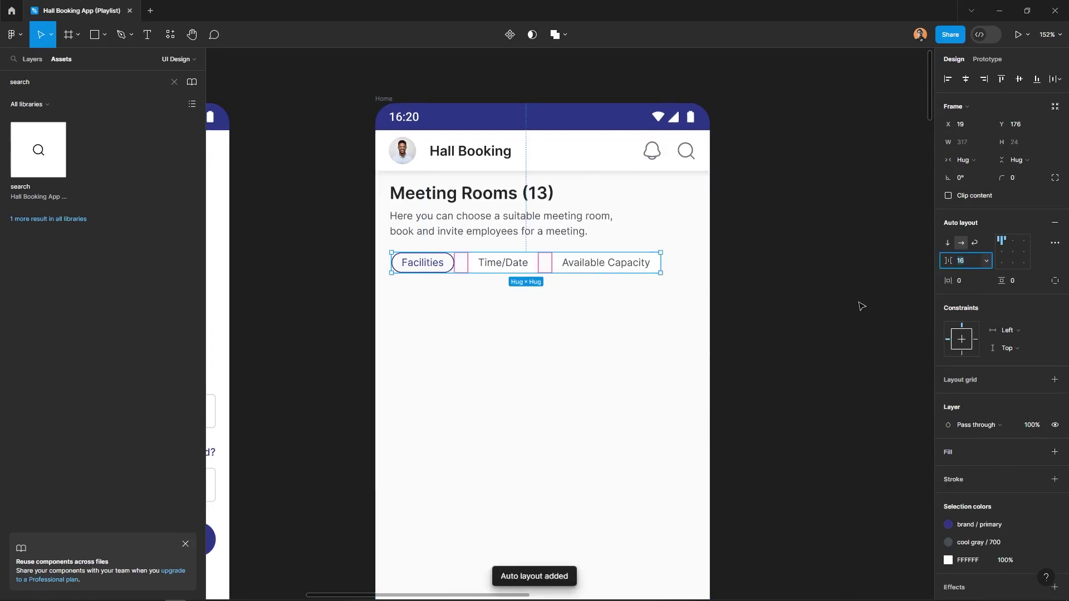
{"action": "left_click", "coordinate": [798, 335]}
- Duplicate the Meeting Rooms (13) heading below the chip row
{"action": "left_click", "coordinate": [469, 268]}
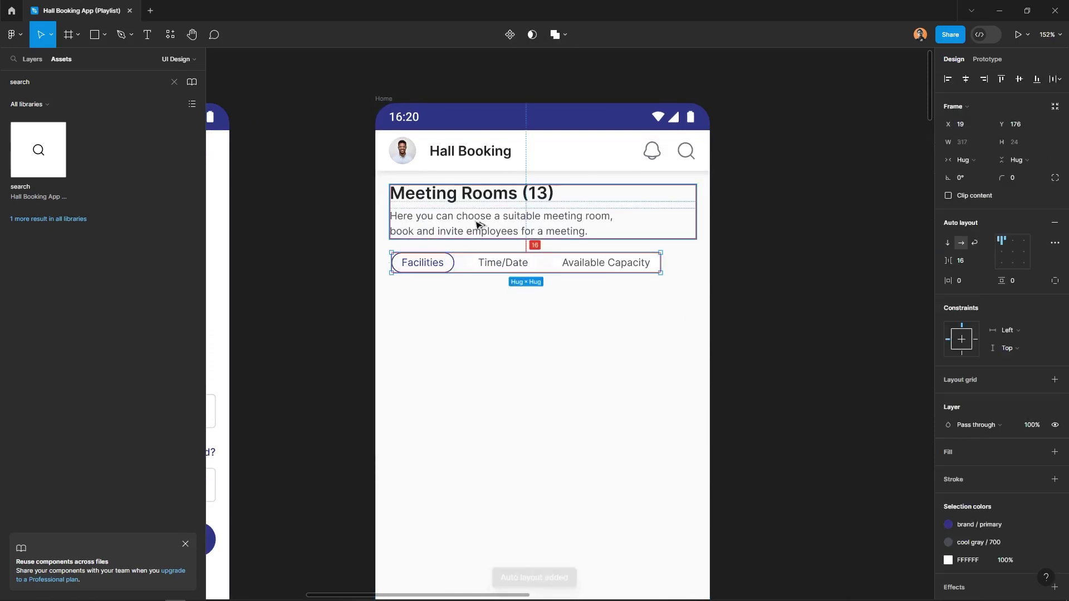
{"action": "scroll", "coordinate": [477, 224], "scroll_direction": "down", "scroll_amount": 1}
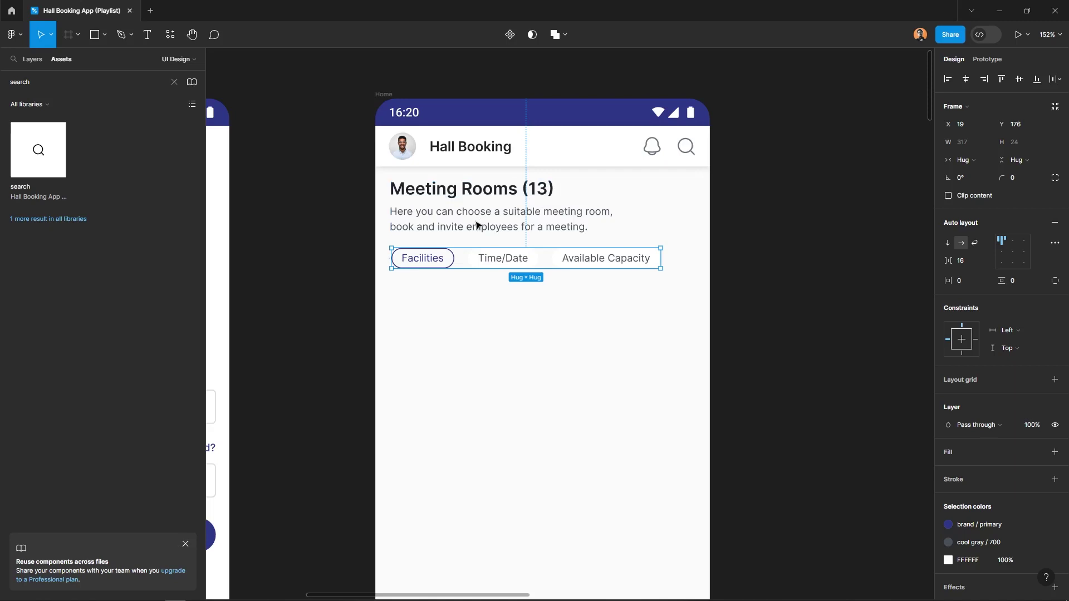
{"action": "left_click", "coordinate": [513, 352]}
{"action": "left_click", "coordinate": [461, 191]}
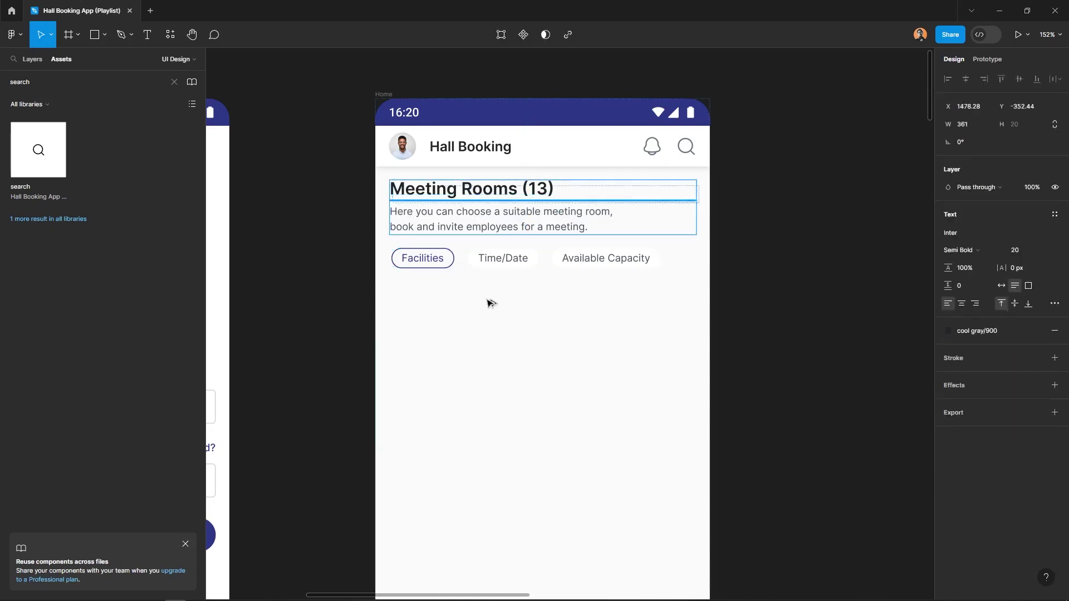
{"action": "left_click_drag", "start_coordinate": [478, 192], "coordinate": [478, 318]}
- Retype the heading copy as 'Hall 1', size 14 Semi Bold, with auto width
{"action": "double_click", "coordinate": [478, 319]}
{"action": "type", "text": "Ha"}
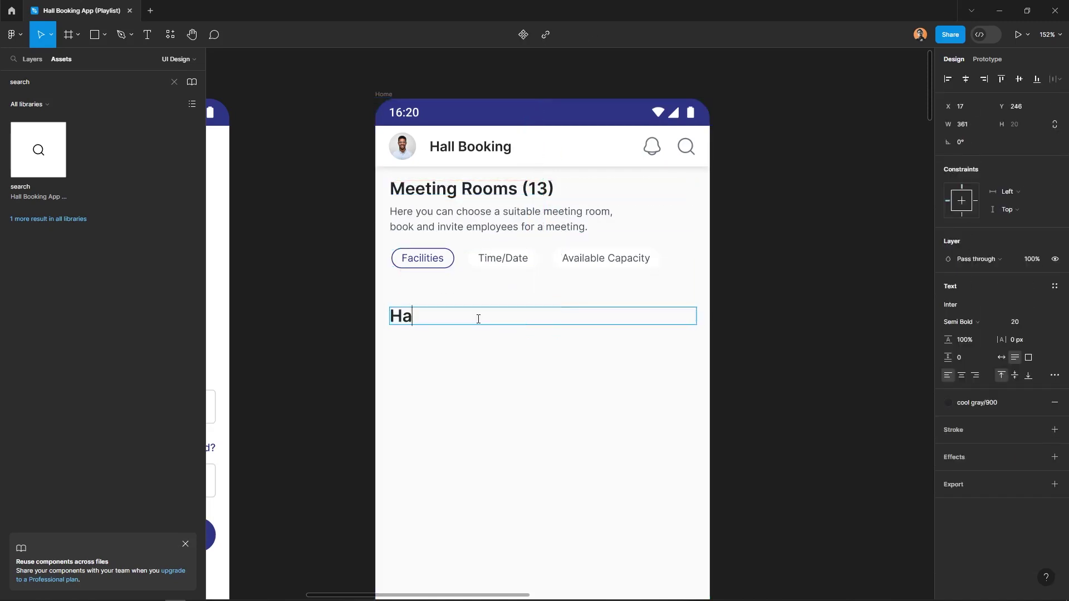
{"action": "type", "text": "ll 1"}
{"action": "key", "text": "ctrl+a"}
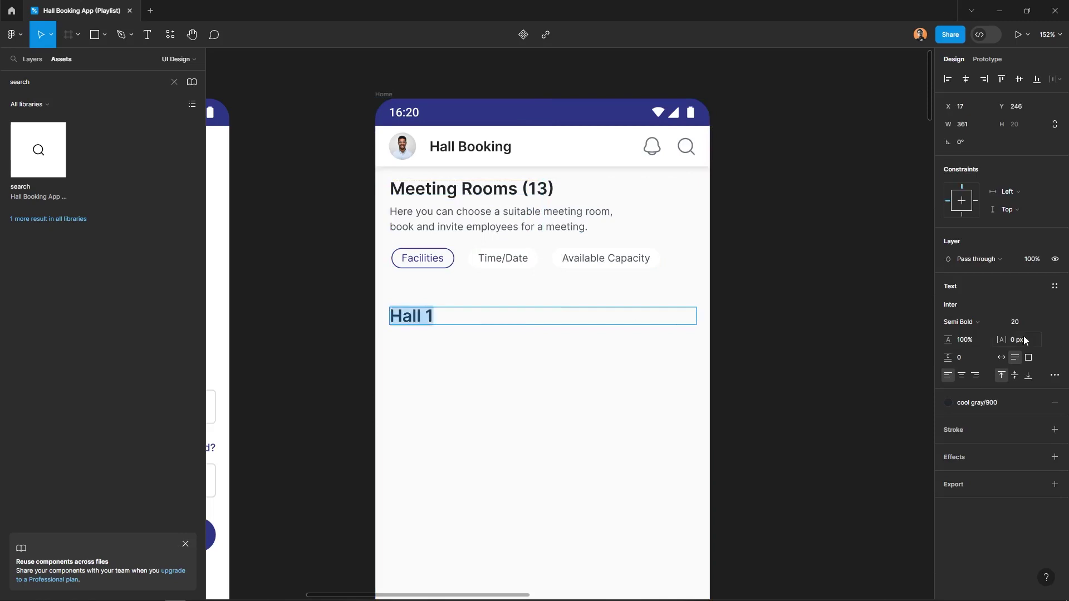
{"action": "left_click", "coordinate": [1022, 326]}
{"action": "type", "text": "4"}
{"action": "key", "text": "Return"}
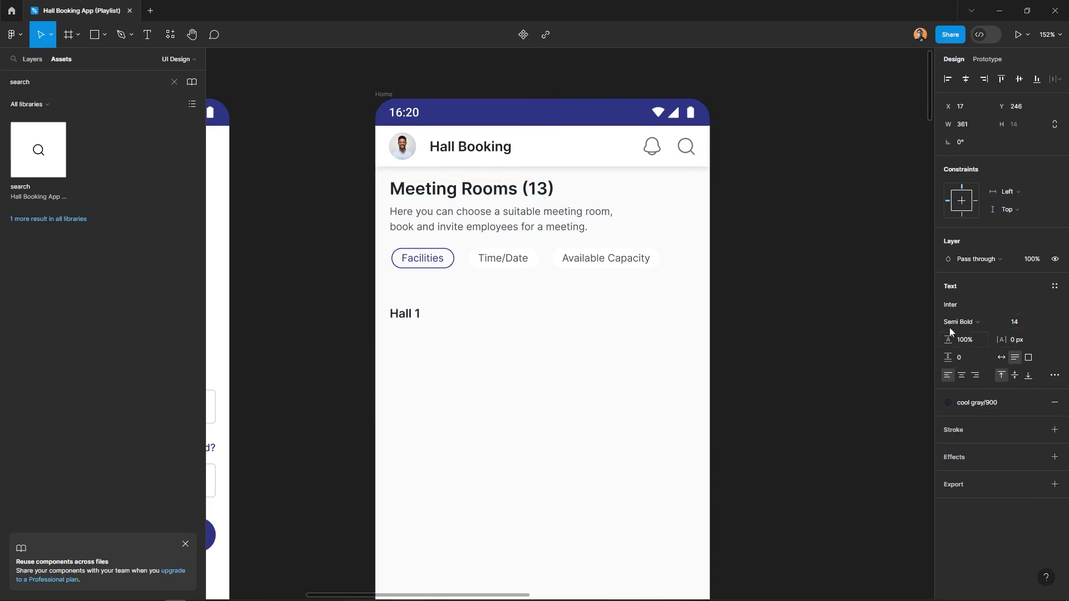
{"action": "left_click", "coordinate": [948, 327]}
{"action": "left_click", "coordinate": [947, 327]}
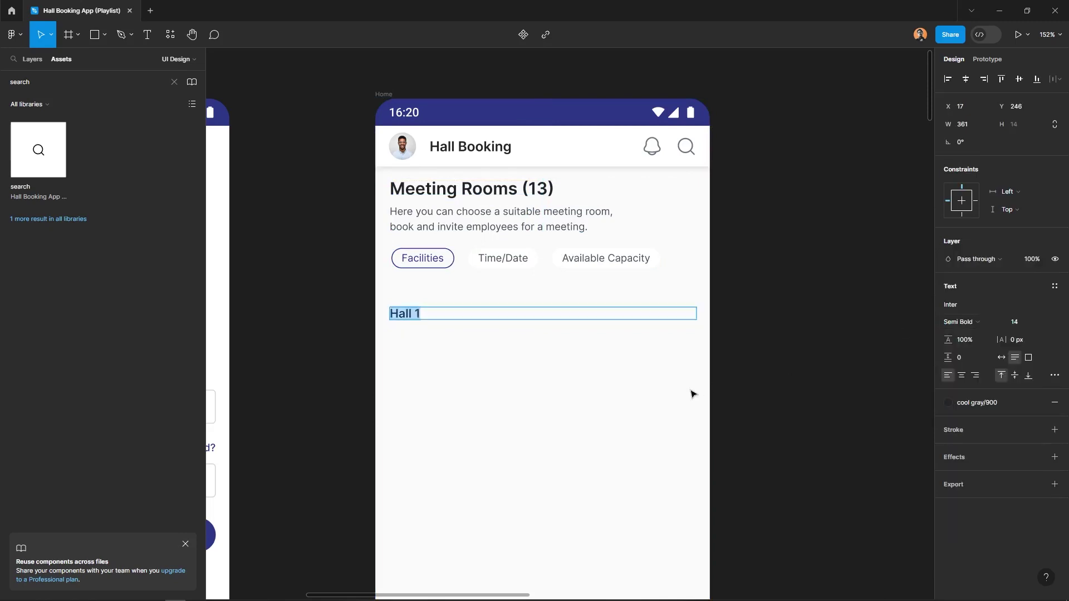
{"action": "key", "text": "Escape"}
{"action": "double_click", "coordinate": [696, 320]}
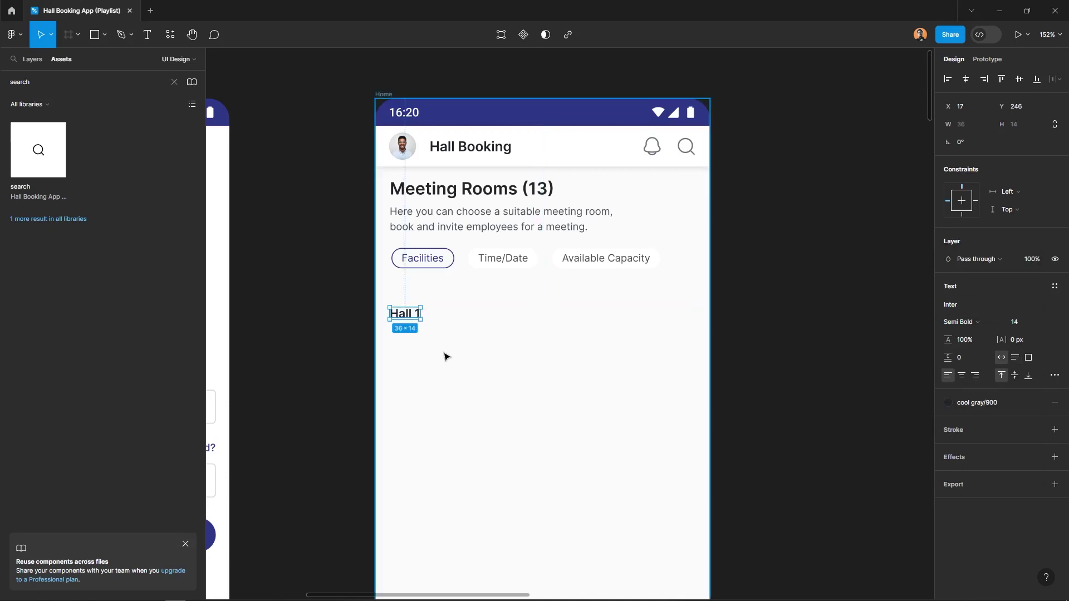
- Add an auto-width 'Ground Floor' line under Hall 1 in cool gray/600
{"action": "scroll", "coordinate": [448, 356], "scroll_direction": "up", "scroll_amount": 3}
{"action": "scroll", "coordinate": [461, 362], "scroll_direction": "up", "scroll_amount": 2}
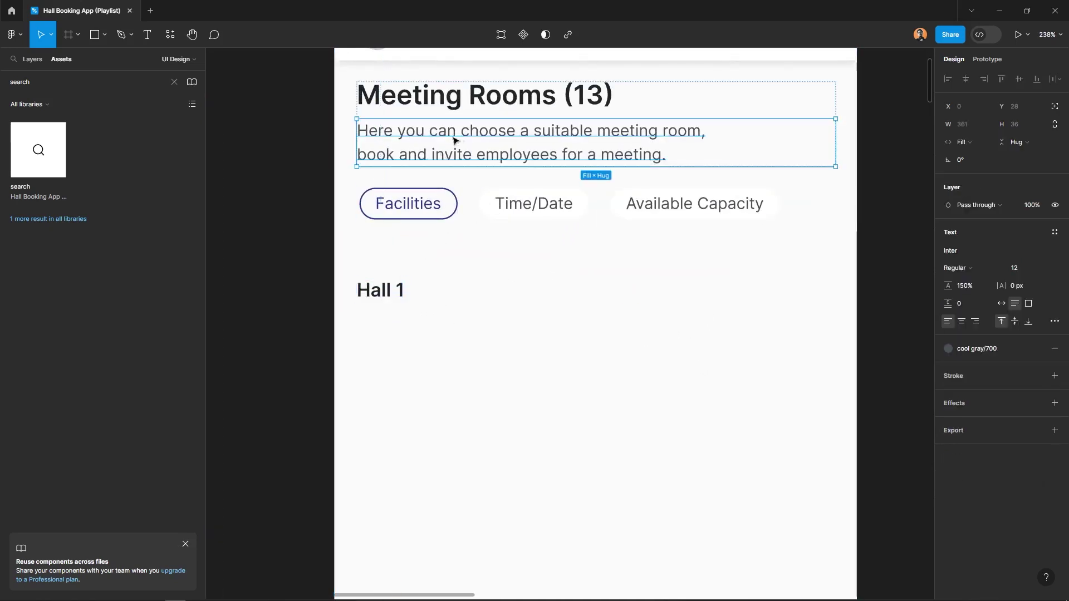
{"action": "left_click_drag", "start_coordinate": [453, 143], "coordinate": [450, 346]}
{"action": "double_click", "coordinate": [450, 346]}
{"action": "type", "text": "G"}
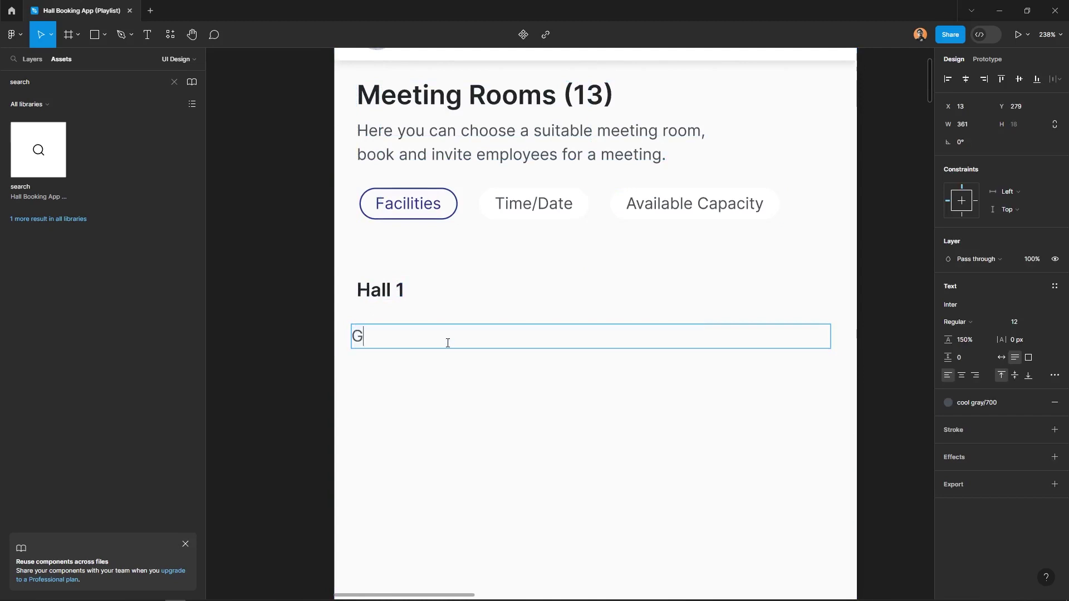
{"action": "type", "text": "round Fl"}
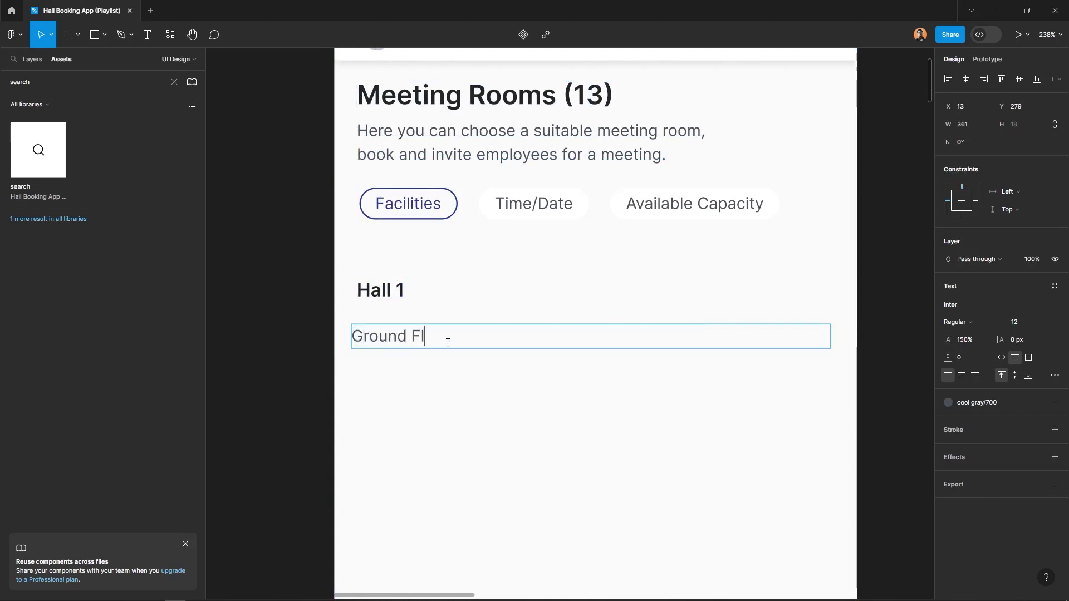
{"action": "type", "text": "oor"}
{"action": "key", "text": "Escape"}
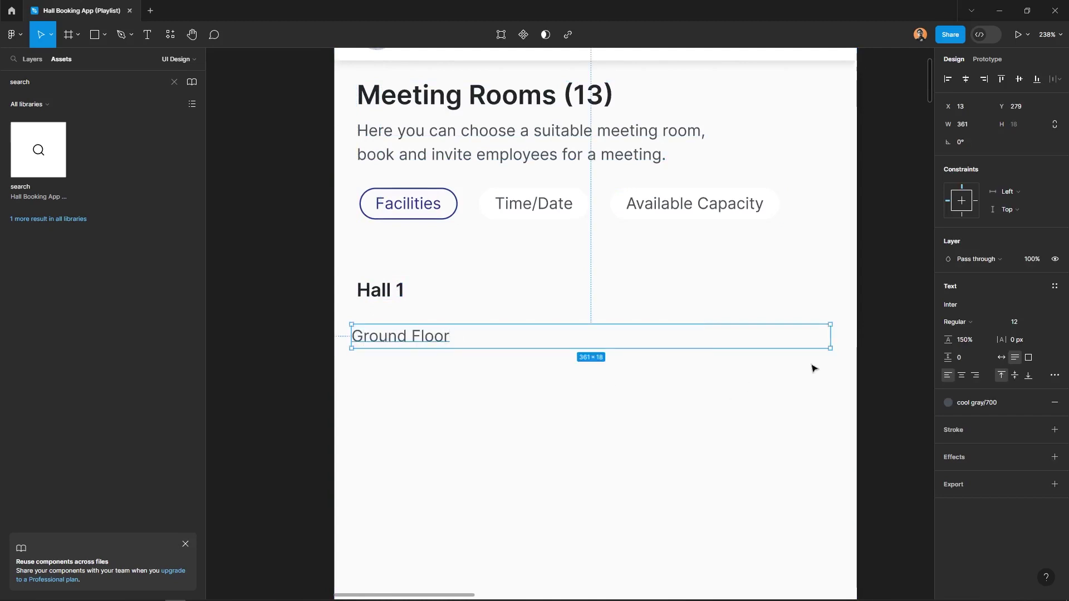
{"action": "double_click", "coordinate": [829, 346]}
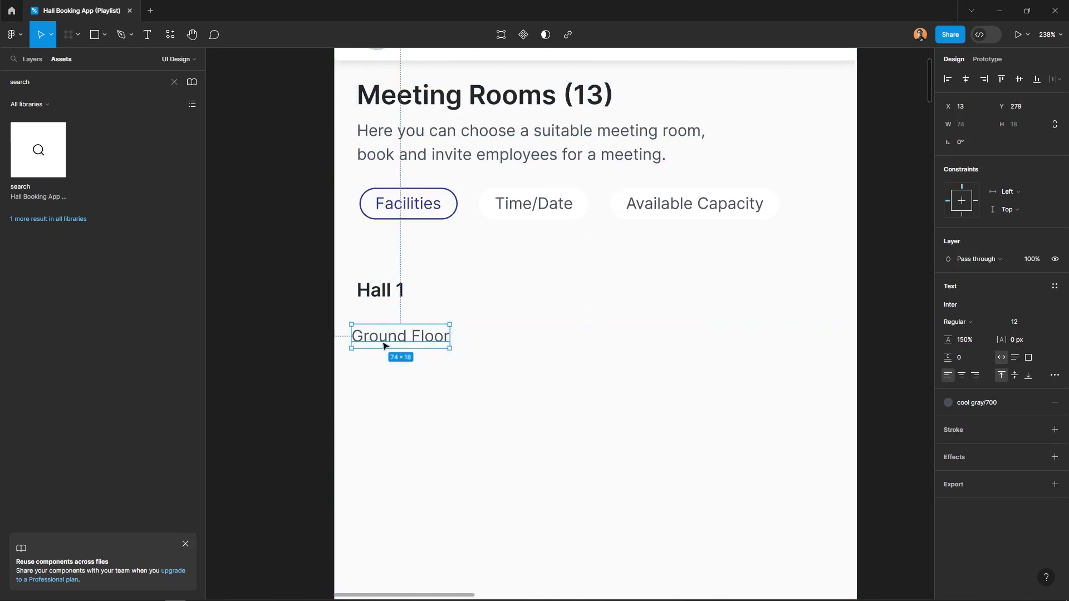
{"action": "left_click_drag", "start_coordinate": [383, 346], "coordinate": [390, 335]}
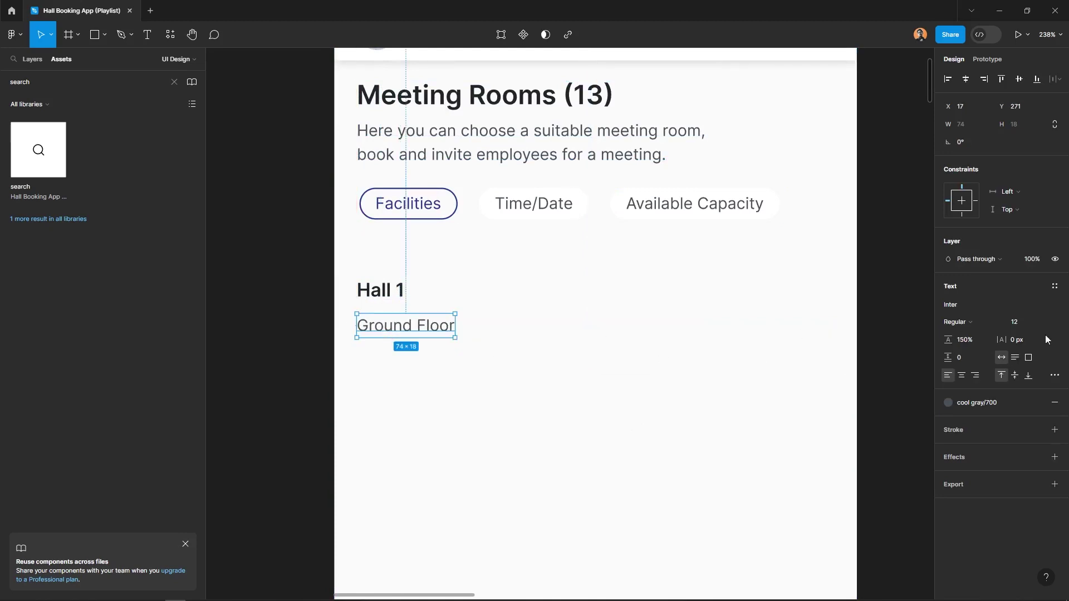
{"action": "left_click", "coordinate": [948, 403]}
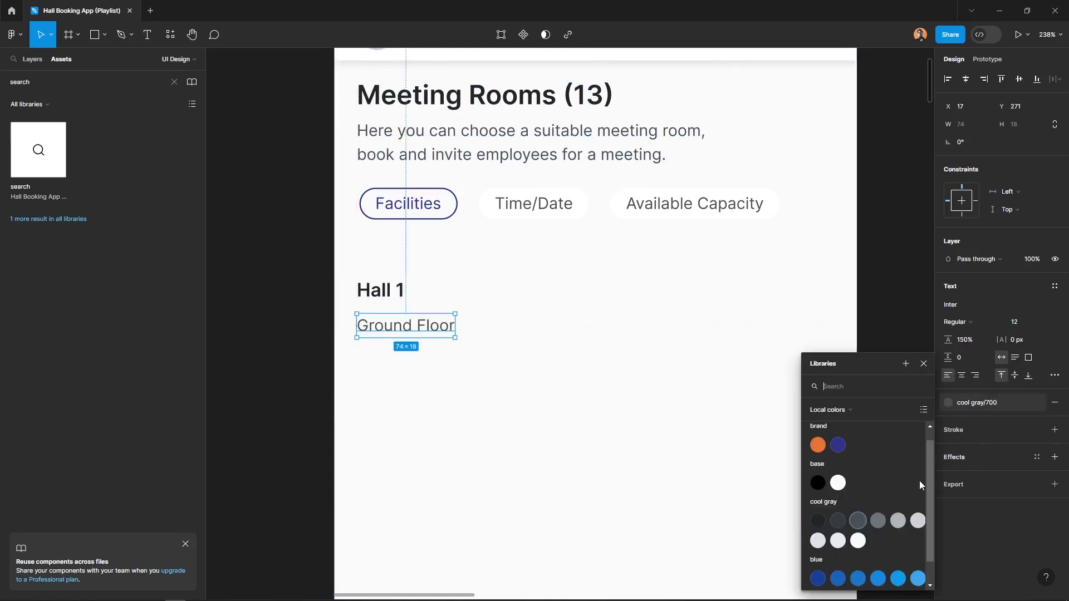
{"action": "left_click", "coordinate": [868, 521]}
{"action": "left_click", "coordinate": [569, 452]}
{"action": "scroll", "coordinate": [556, 427], "scroll_direction": "down", "scroll_amount": 1}
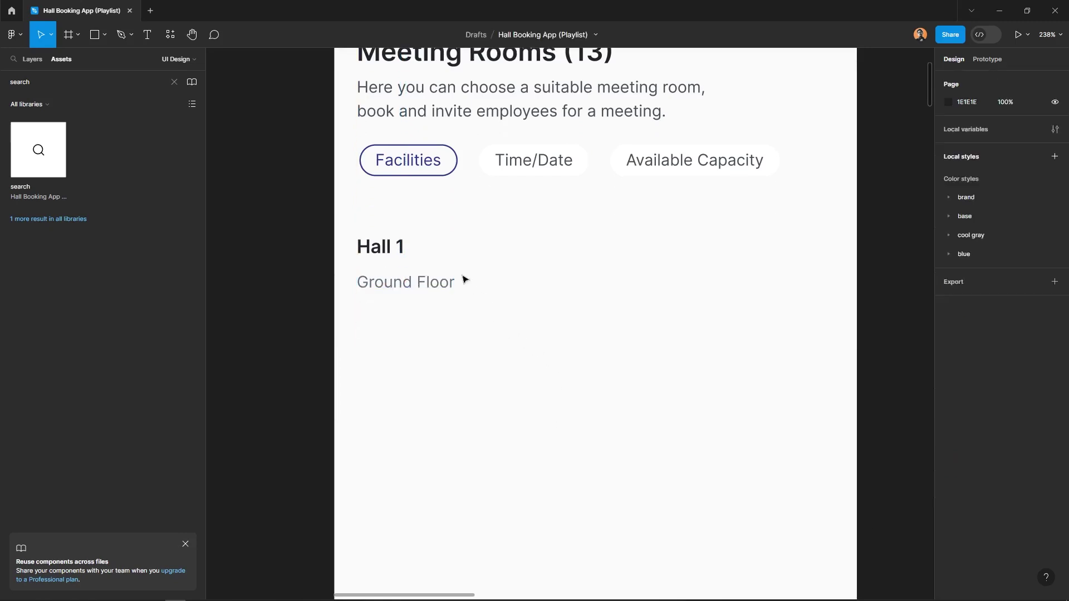
- Duplicate Ground Floor below itself and change the copy's text to '<10 persons'
{"action": "left_click_drag", "start_coordinate": [431, 285], "coordinate": [437, 337]}
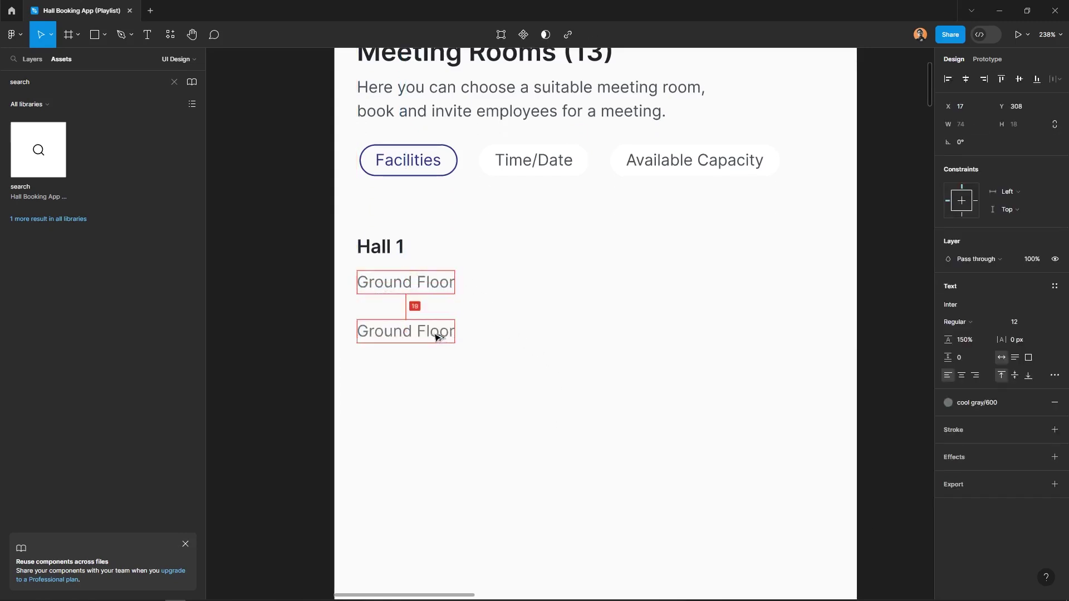
{"action": "double_click", "coordinate": [435, 333]}
{"action": "type", "text": "<"}
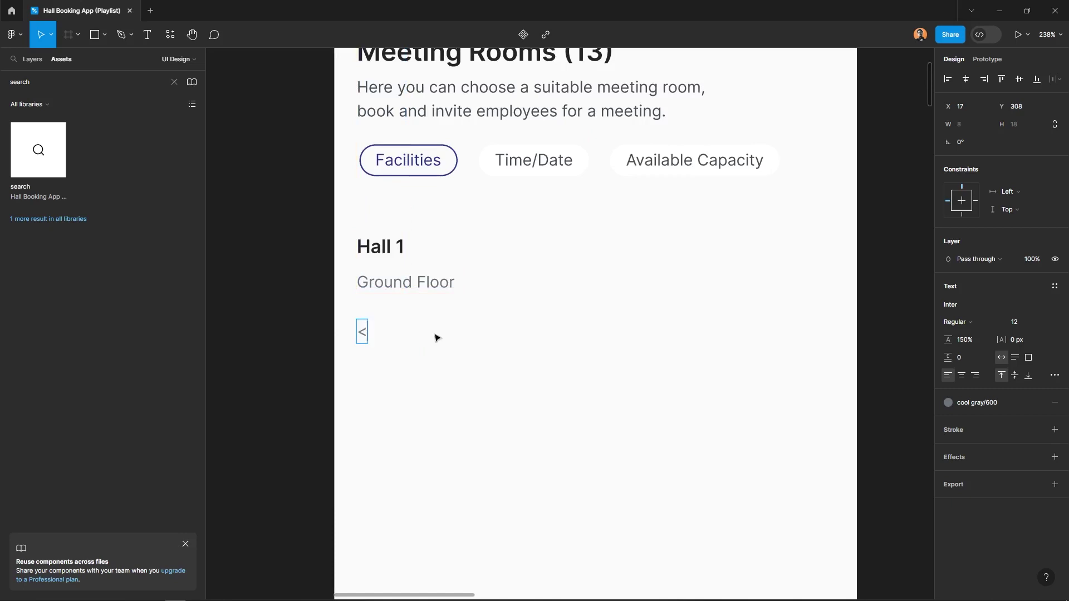
{"action": "type", "text": "10"}
{"action": "type", "text": " persons"}
{"action": "key", "text": "Escape"}
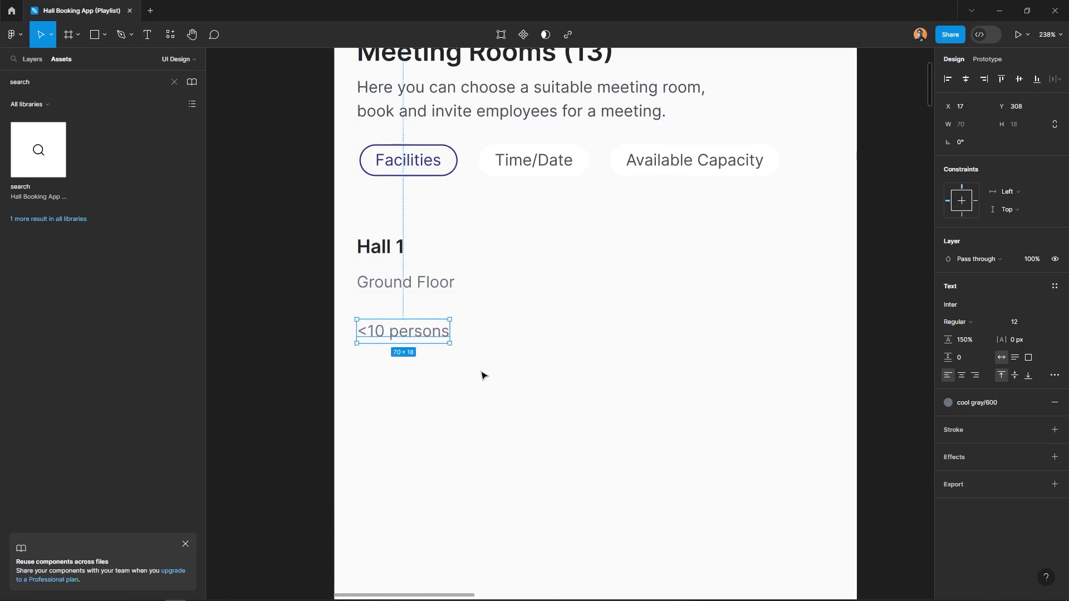
- Wrap the '<10 persons' text in an auto-layout frame with vertical padding 4
{"action": "right_click", "coordinate": [437, 343]}
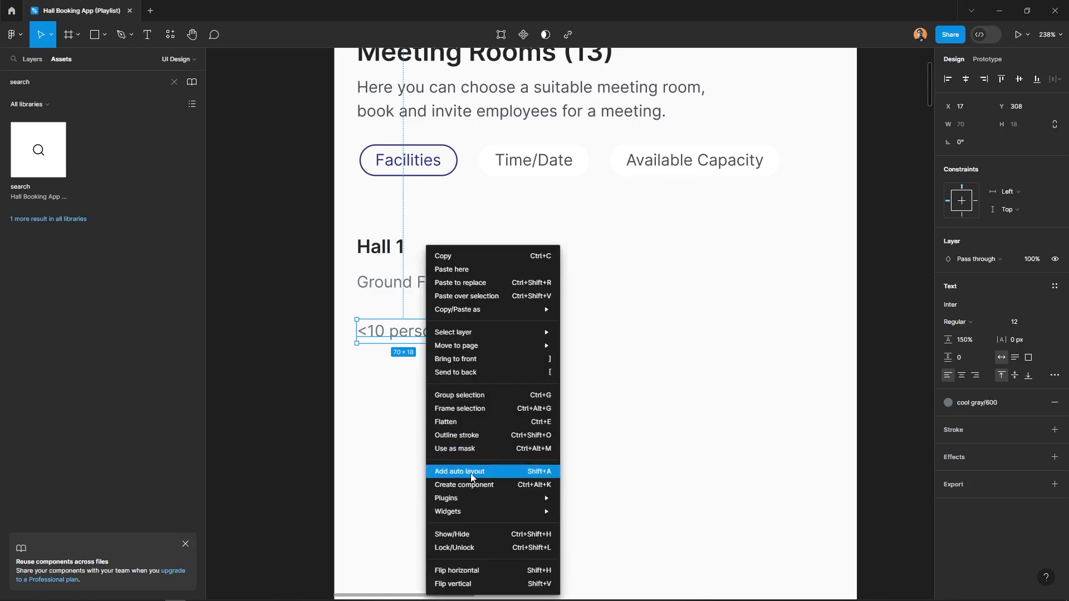
{"action": "left_click", "coordinate": [470, 474]}
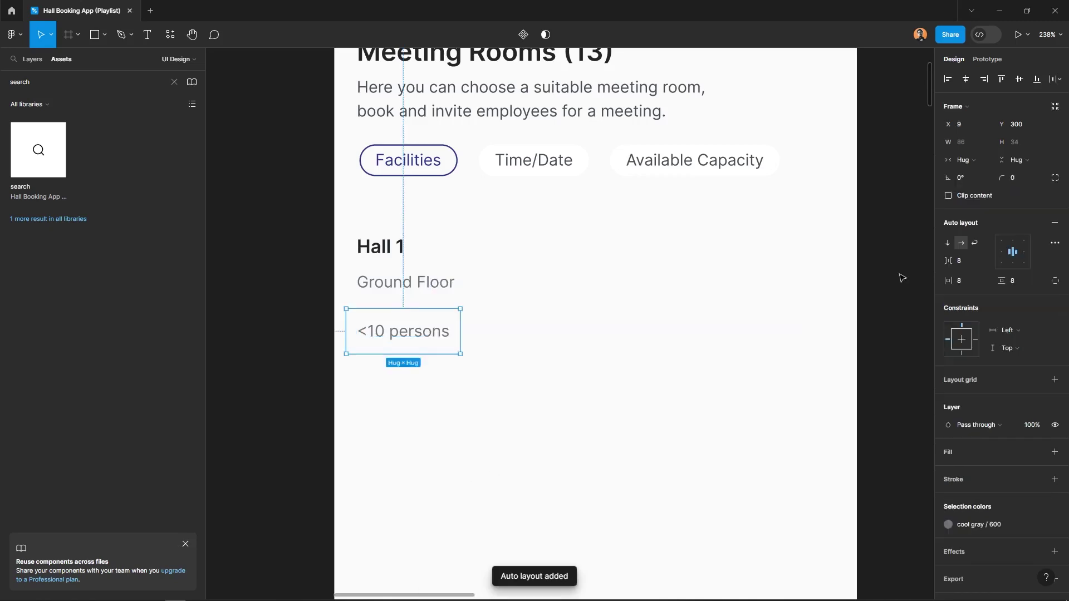
{"action": "left_click", "coordinate": [973, 279]}
{"action": "key", "text": "Tab"}
{"action": "type", "text": "4"}
{"action": "key", "text": "Return"}
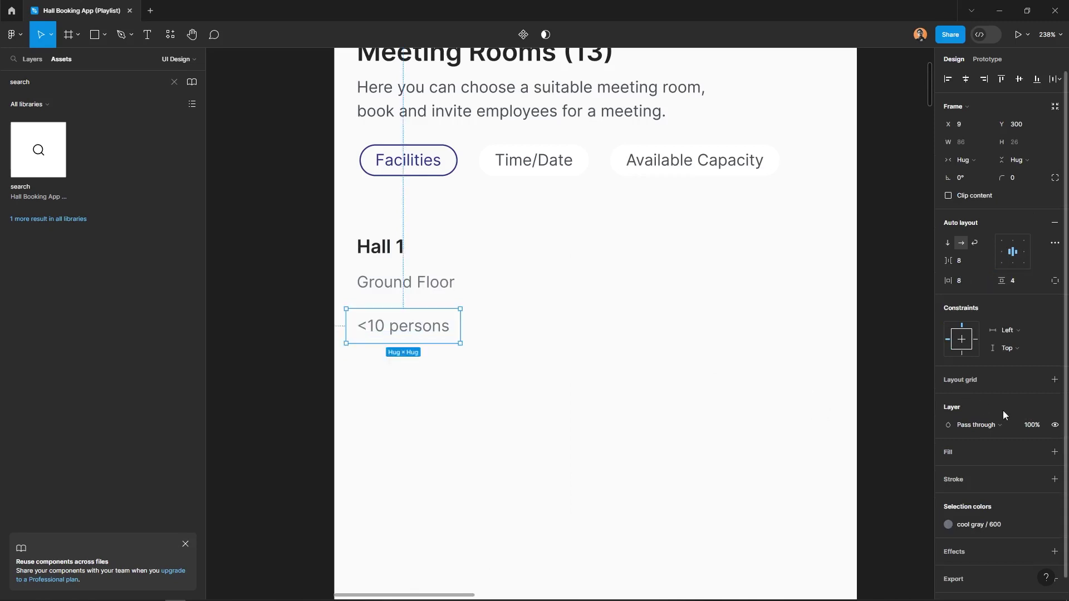
- Give the tag a light cool gray/200 fill and round it into a pill
{"action": "left_click", "coordinate": [1054, 452]}
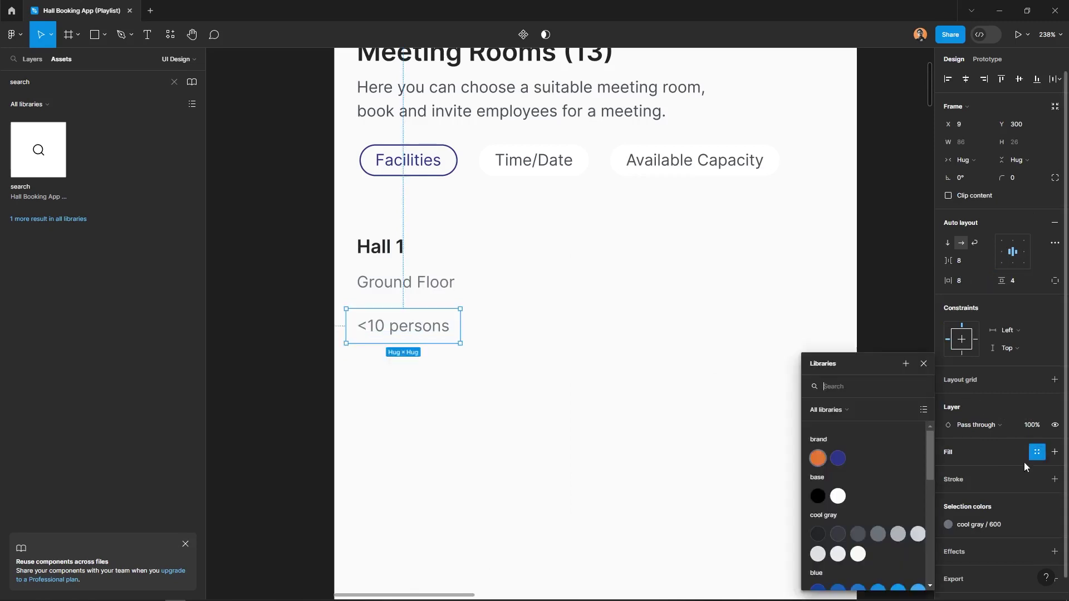
{"action": "left_click", "coordinate": [835, 555]}
{"action": "left_click", "coordinate": [1030, 179]}
{"action": "type", "text": "1"}
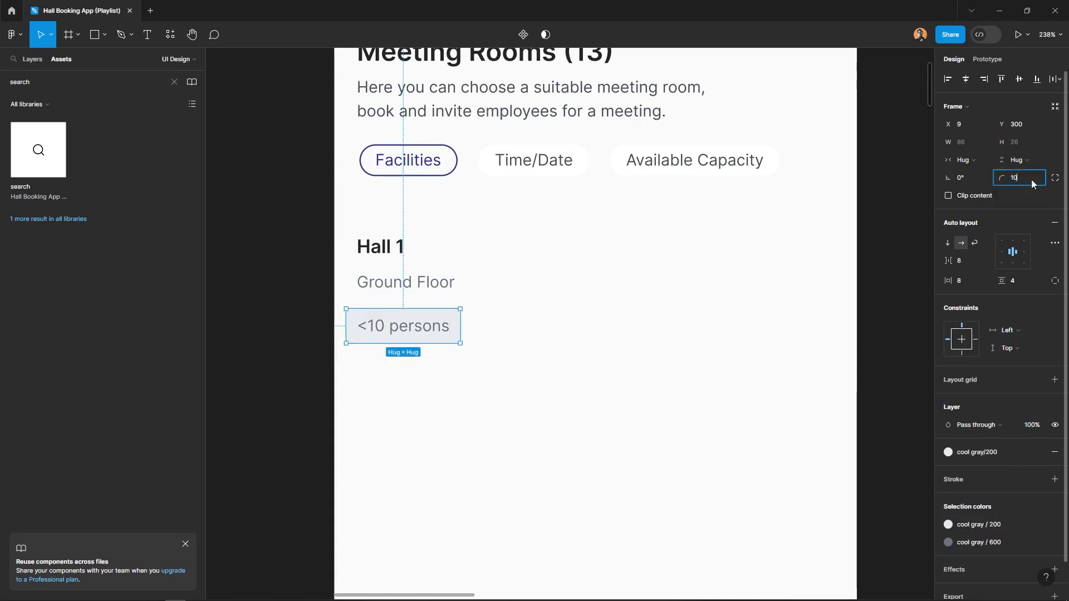
{"action": "type", "text": "0"}
{"action": "key", "text": "Return"}
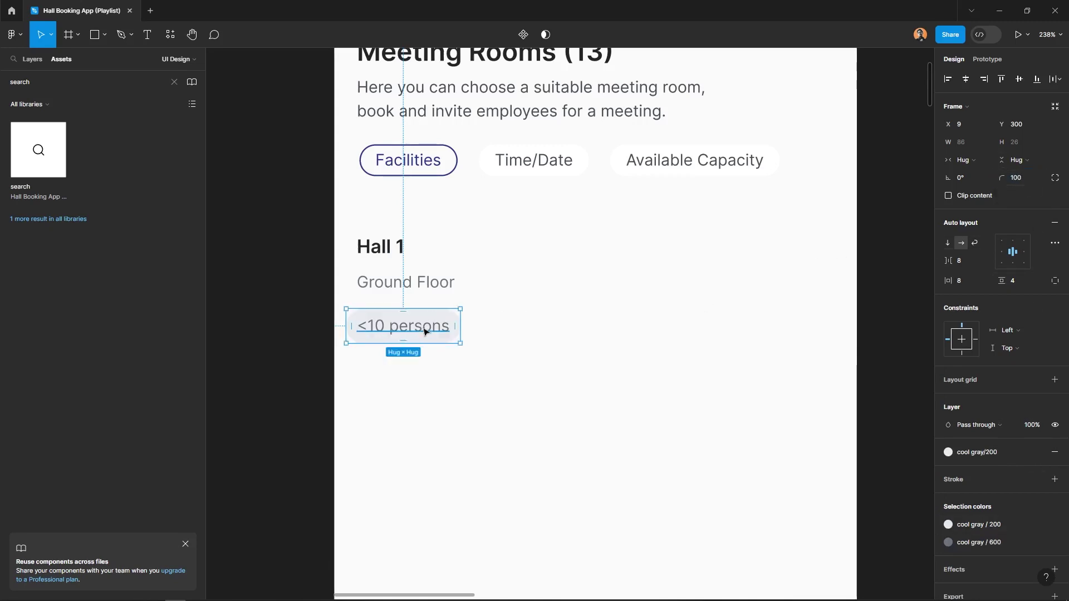
- Colour the tag's text with the cool gray/700 style and deselect it
{"action": "double_click", "coordinate": [424, 332]}
{"action": "left_click", "coordinate": [1036, 348]}
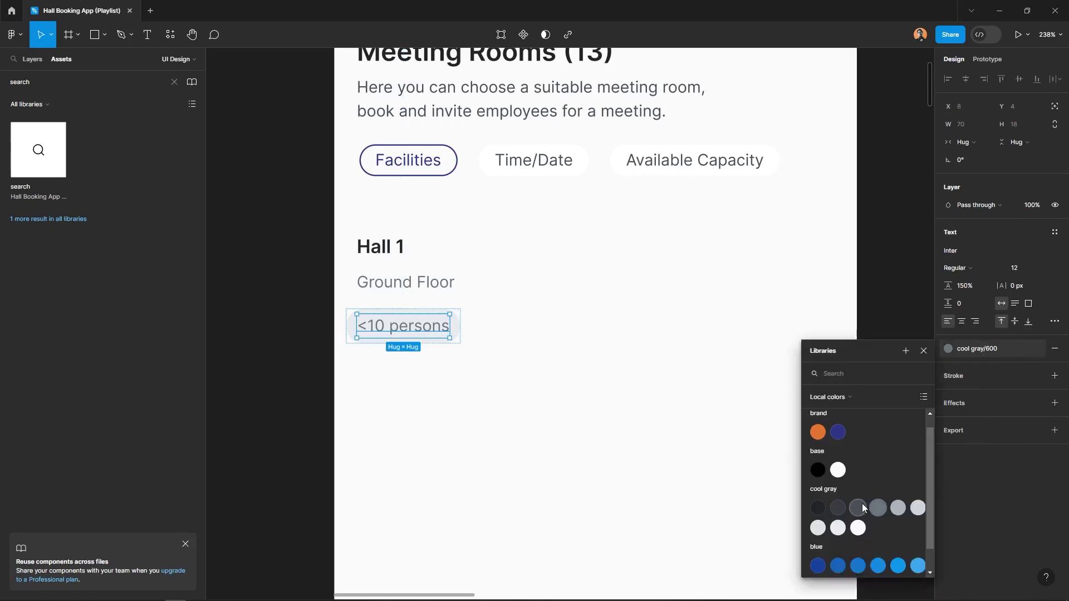
{"action": "left_click", "coordinate": [682, 484]}
{"action": "left_click", "coordinate": [589, 335]}
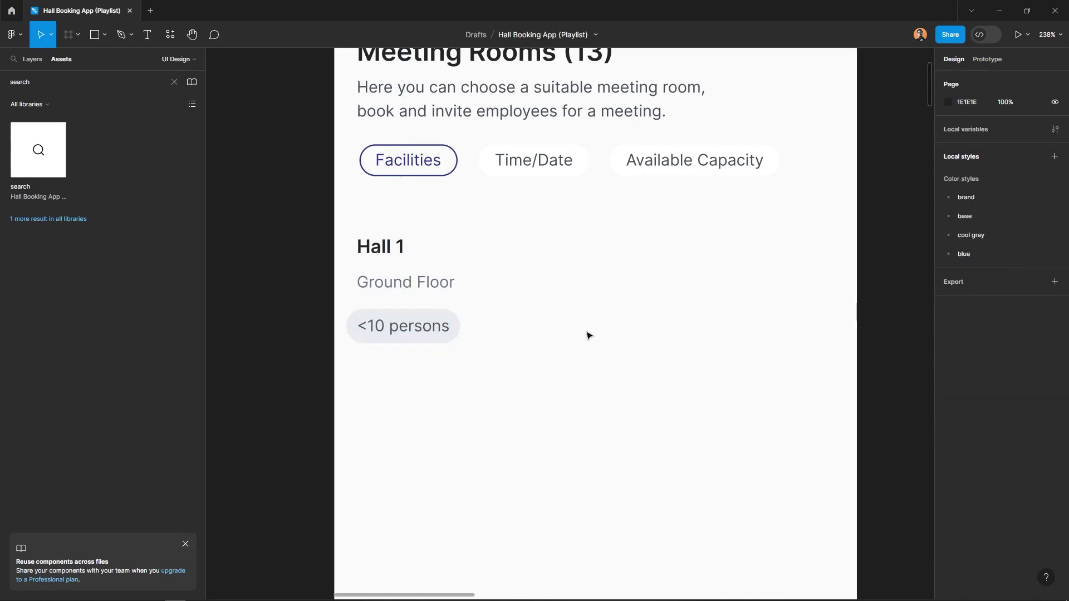
- Duplicate the '<10 persons' tag to its right and set both tag texts to 100% line height
{"action": "left_click", "coordinate": [450, 329]}
{"action": "left_click_drag", "start_coordinate": [404, 329], "coordinate": [533, 334]}
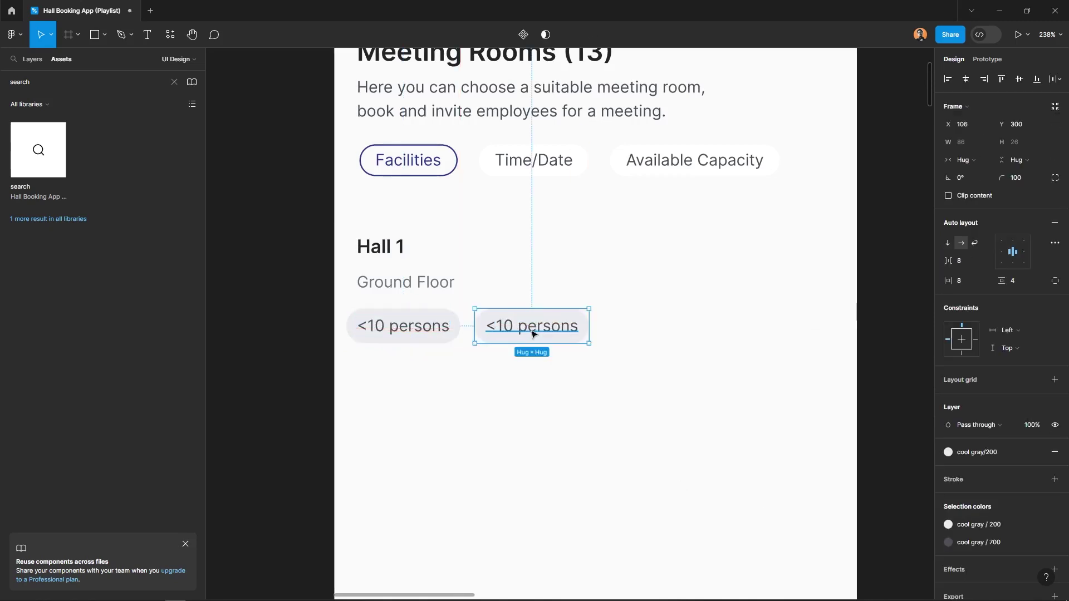
{"action": "left_click", "coordinate": [425, 329], "text": "shift"}
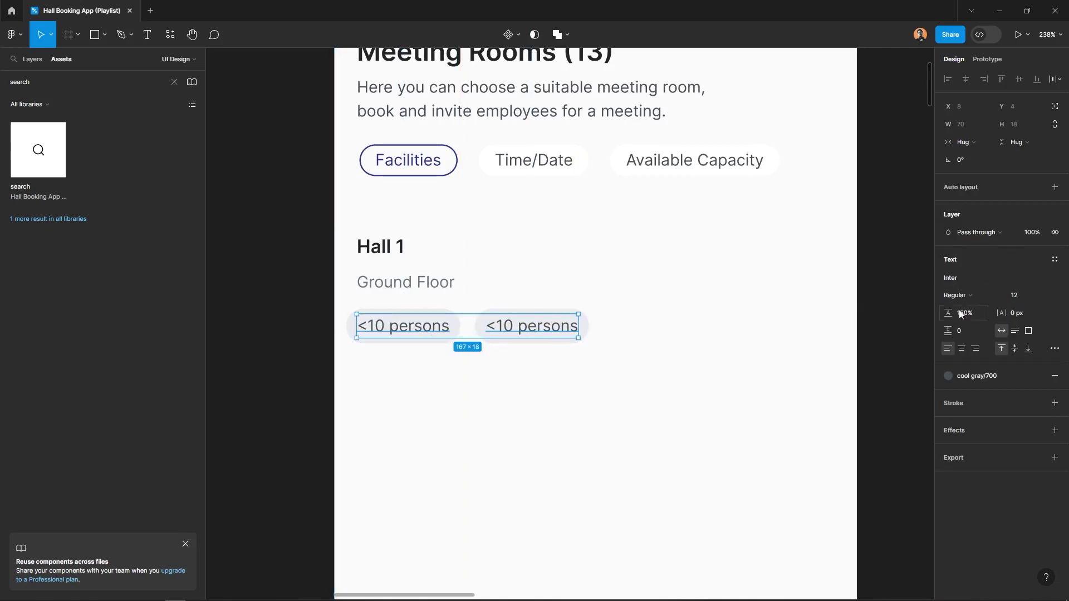
{"action": "left_click", "coordinate": [961, 314]}
{"action": "type", "text": "00"}
{"action": "key", "text": "Return"}
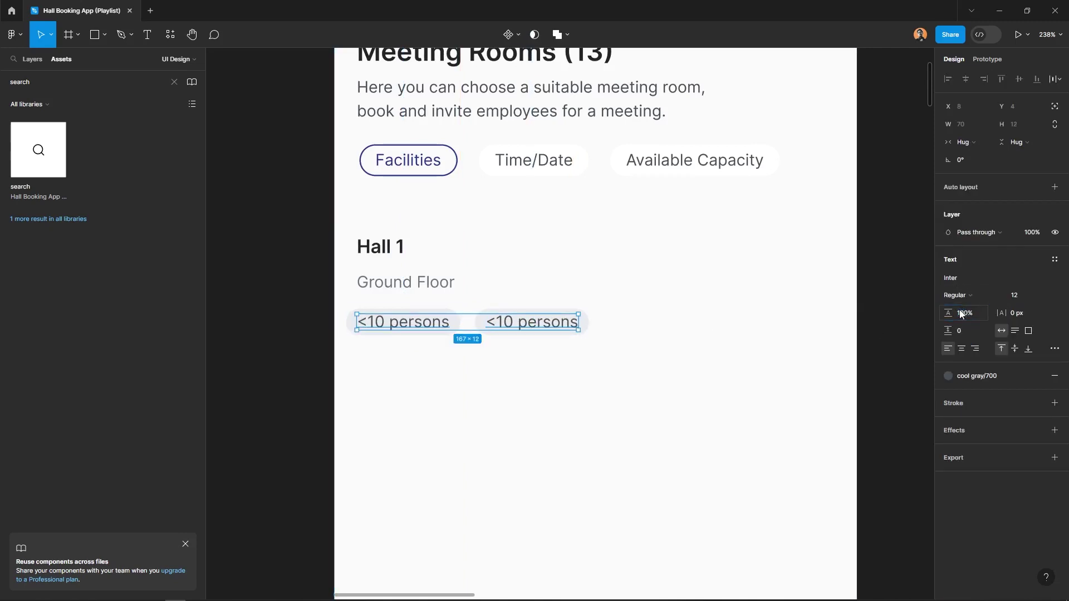
{"action": "left_click", "coordinate": [655, 395]}
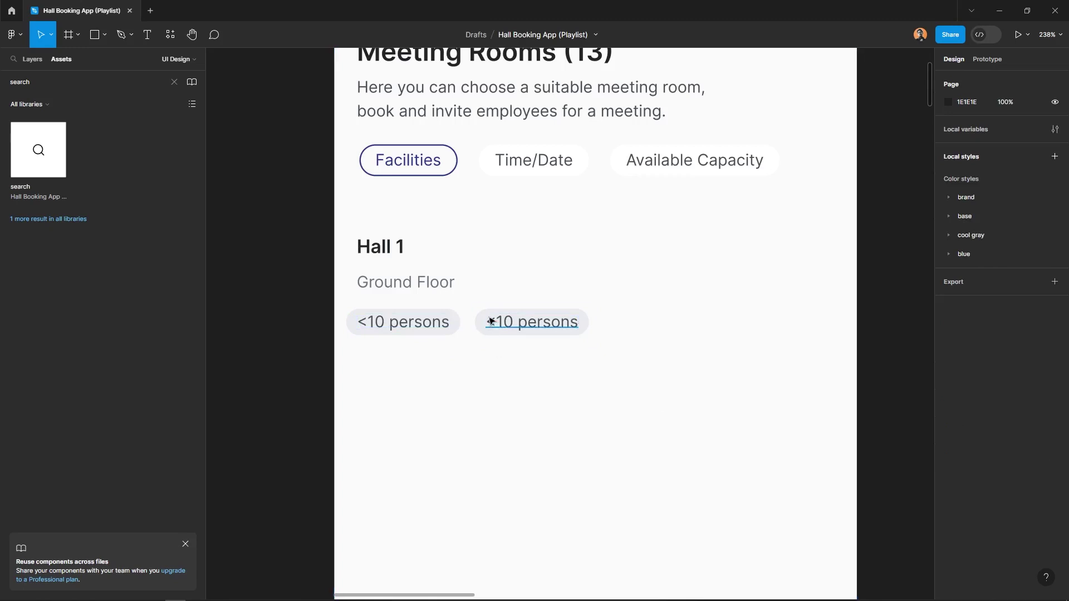
- Rename the copy 'TV', then duplicate it rightward as a 'Whiteboard' tag
{"action": "double_click", "coordinate": [508, 321]}
{"action": "type", "text": "TV"}
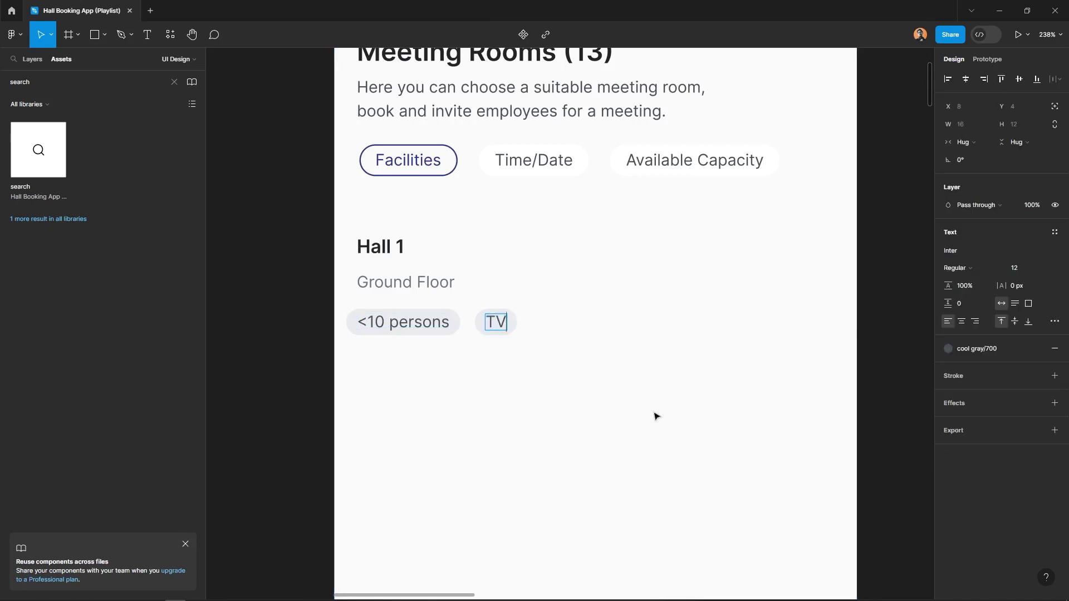
{"action": "key", "text": "Escape"}
{"action": "left_click_drag", "start_coordinate": [506, 321], "coordinate": [558, 325]}
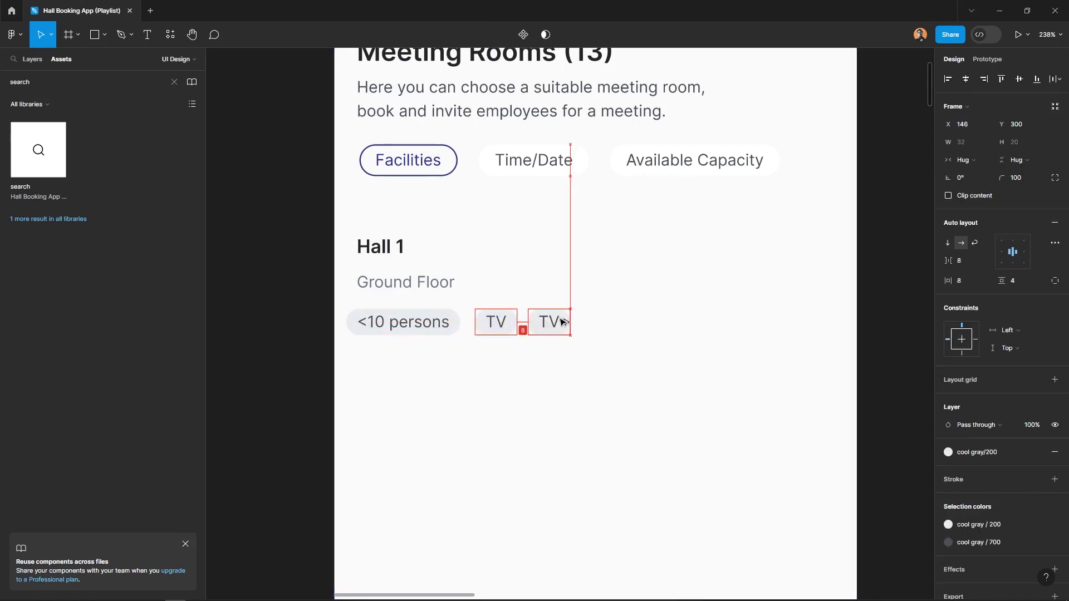
{"action": "double_click", "coordinate": [557, 321]}
{"action": "type", "text": "W"}
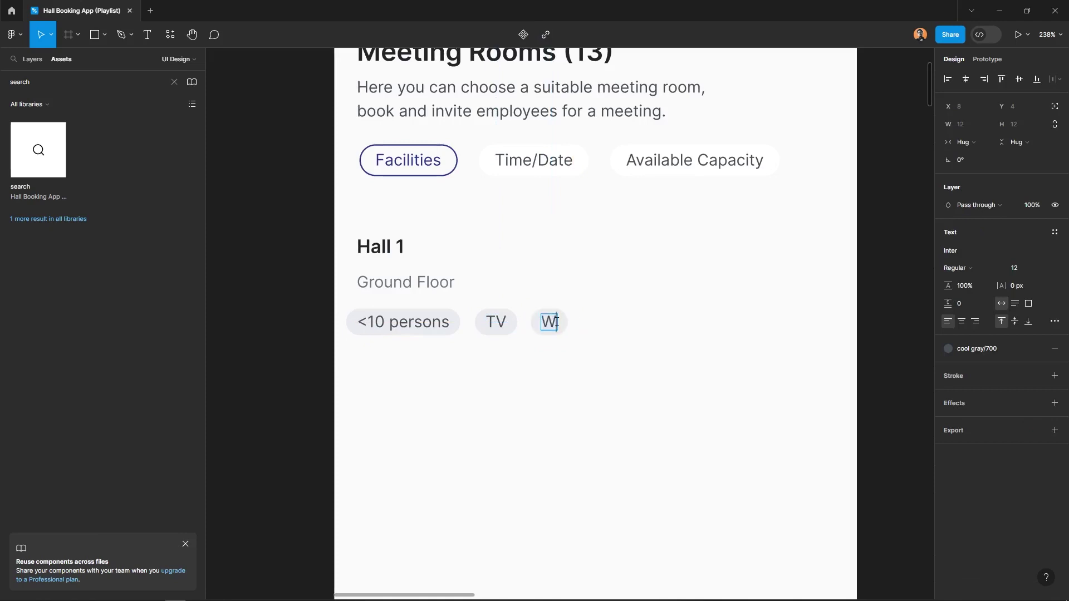
{"action": "type", "text": "hiteboard"}
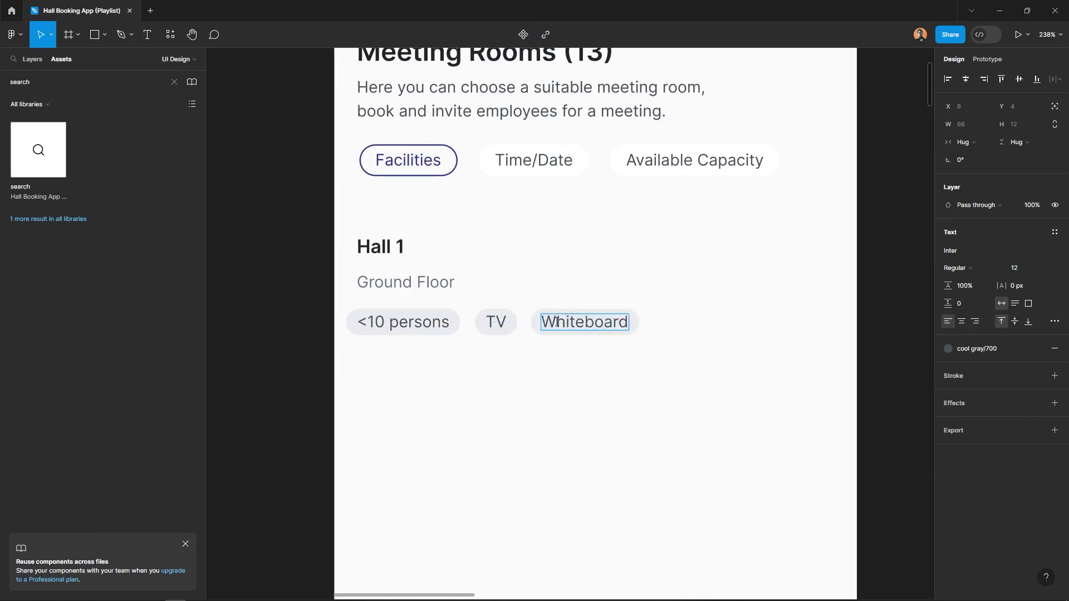
{"action": "key", "text": "Escape"}
{"action": "left_click", "coordinate": [395, 281]}
- Set the Ground Floor text to 100% line height
{"action": "left_click", "coordinate": [381, 245], "text": "shift"}
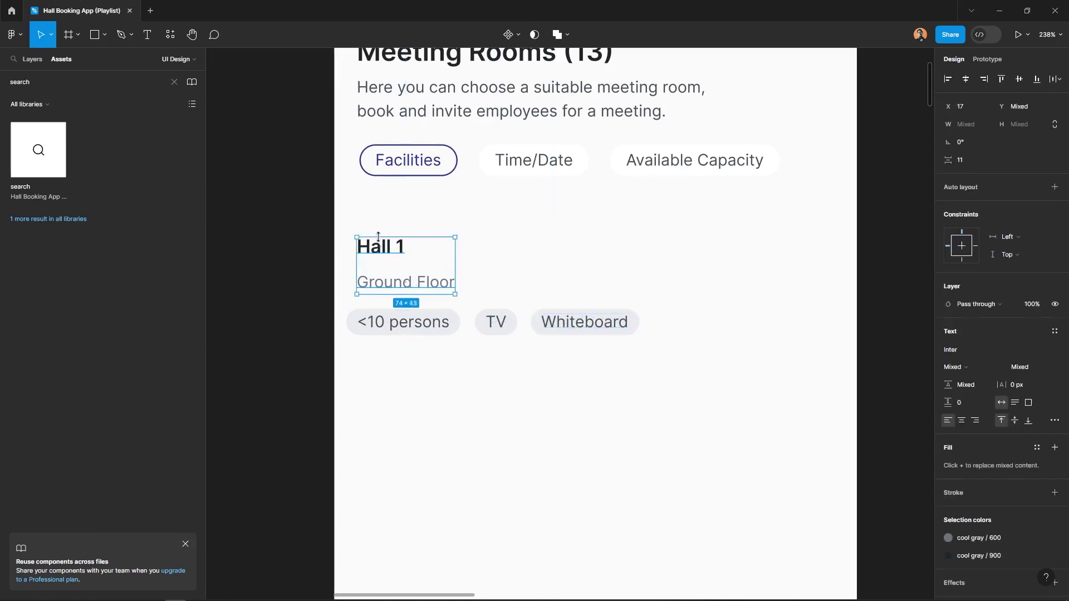
{"action": "left_click", "coordinate": [477, 281]}
{"action": "left_click", "coordinate": [401, 288]}
{"action": "left_click", "coordinate": [965, 341]}
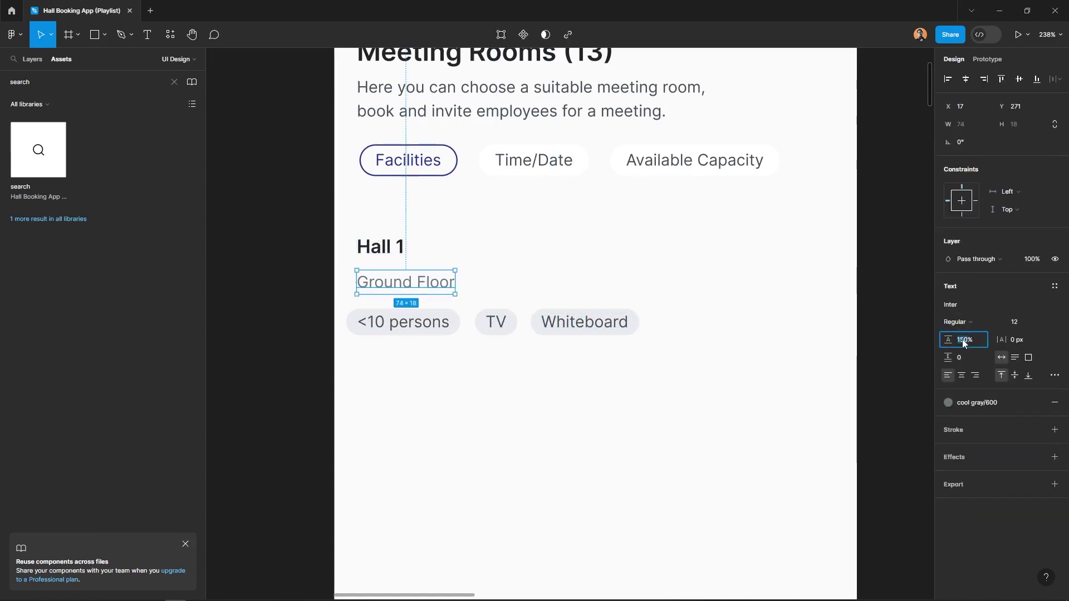
{"action": "type", "text": "100"}
{"action": "key", "text": "Return"}
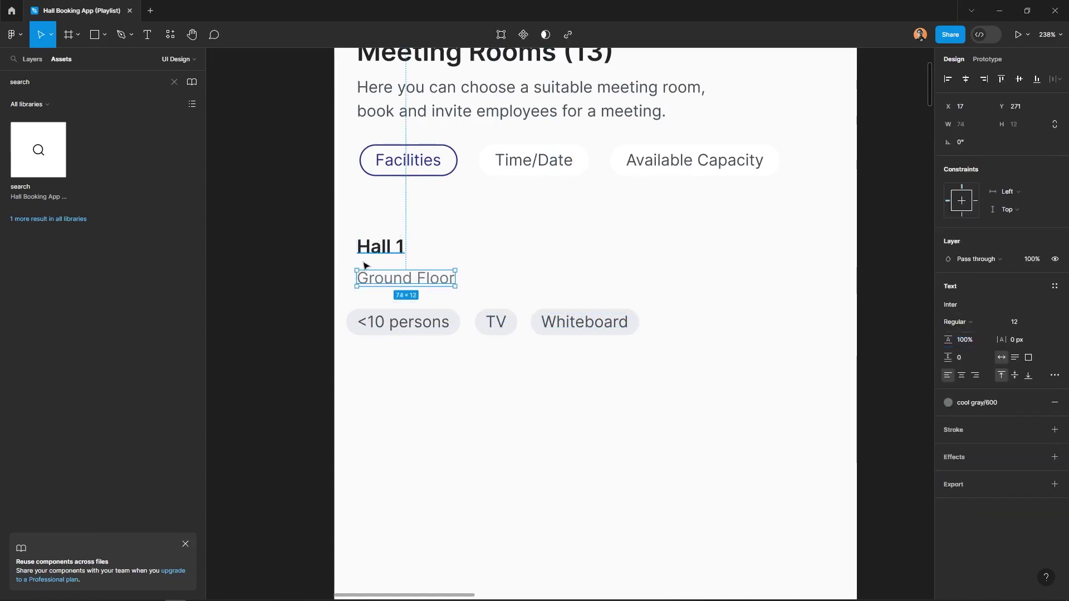
- Wrap Hall 1 and Ground Floor in a vertical auto layout with a 4 px gap
{"action": "left_click", "coordinate": [381, 253]}
{"action": "left_click", "coordinate": [400, 278]}
{"action": "left_click", "coordinate": [397, 245], "text": "shift"}
{"action": "right_click", "coordinate": [390, 246]}
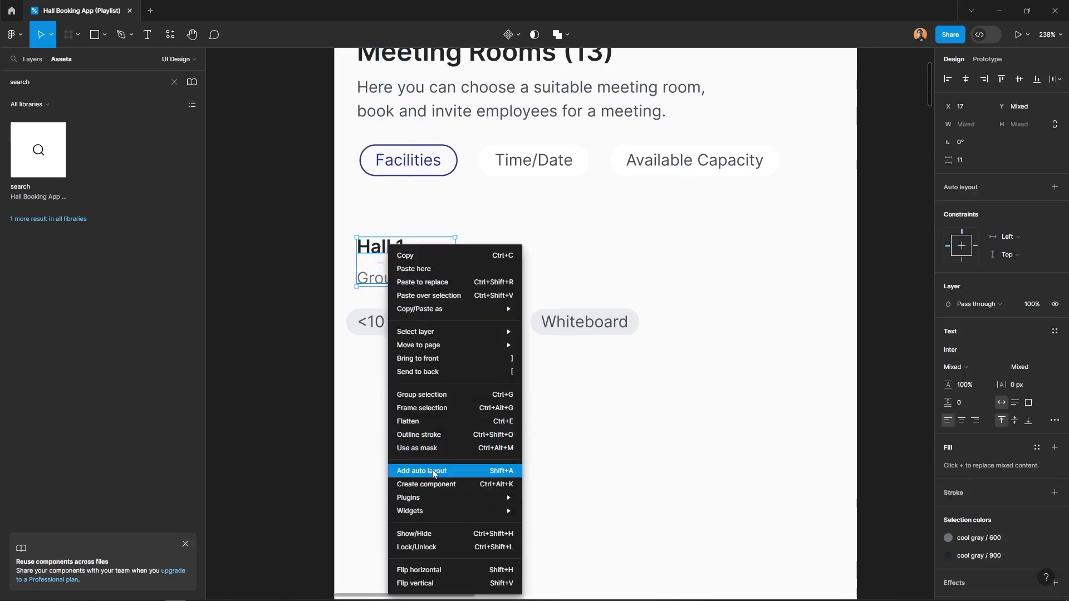
{"action": "left_click", "coordinate": [434, 471]}
{"action": "mouse_move", "coordinate": [965, 260]}
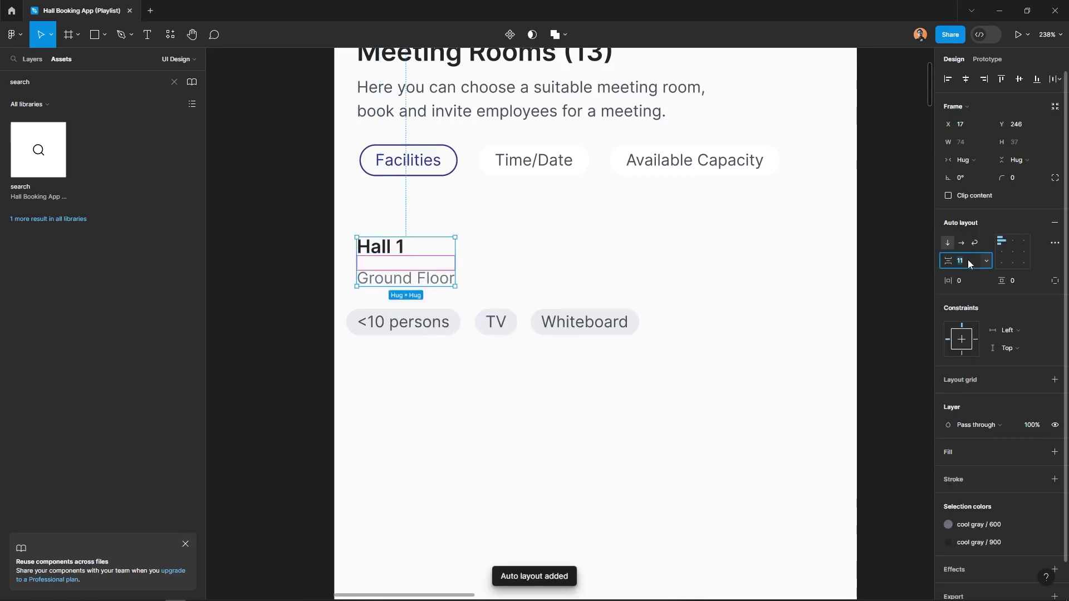
{"action": "type", "text": "4"}
{"action": "key", "text": "Return"}
- Wrap the <10 persons, TV and Whiteboard tags in a horizontal auto layout with 8 px gap
{"action": "left_click", "coordinate": [456, 322]}
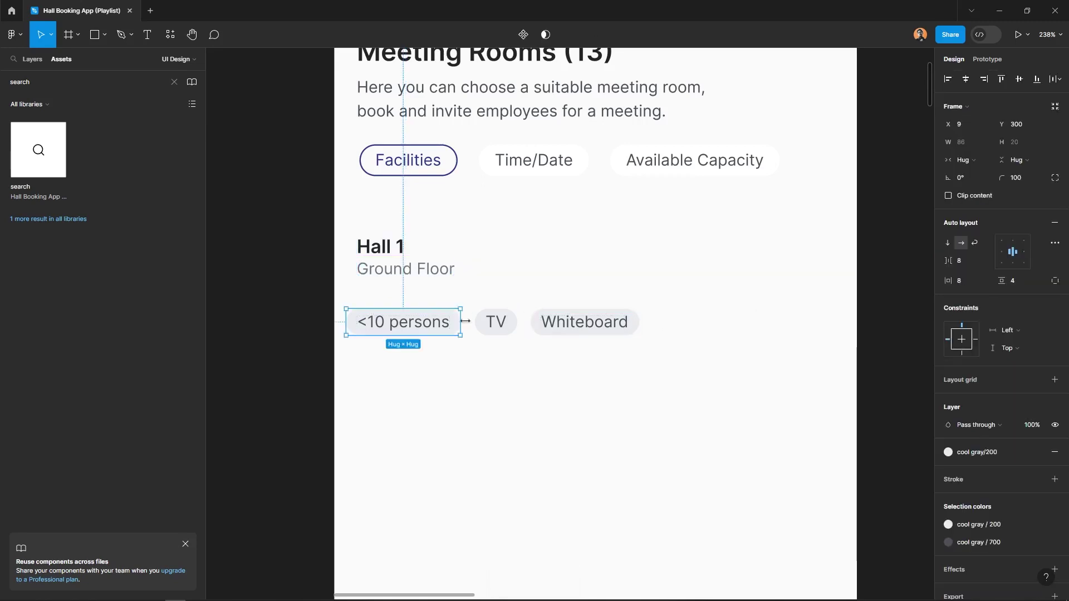
{"action": "left_click", "coordinate": [496, 322], "text": "shift"}
{"action": "left_click", "coordinate": [585, 321], "text": "shift"}
{"action": "right_click", "coordinate": [579, 323]}
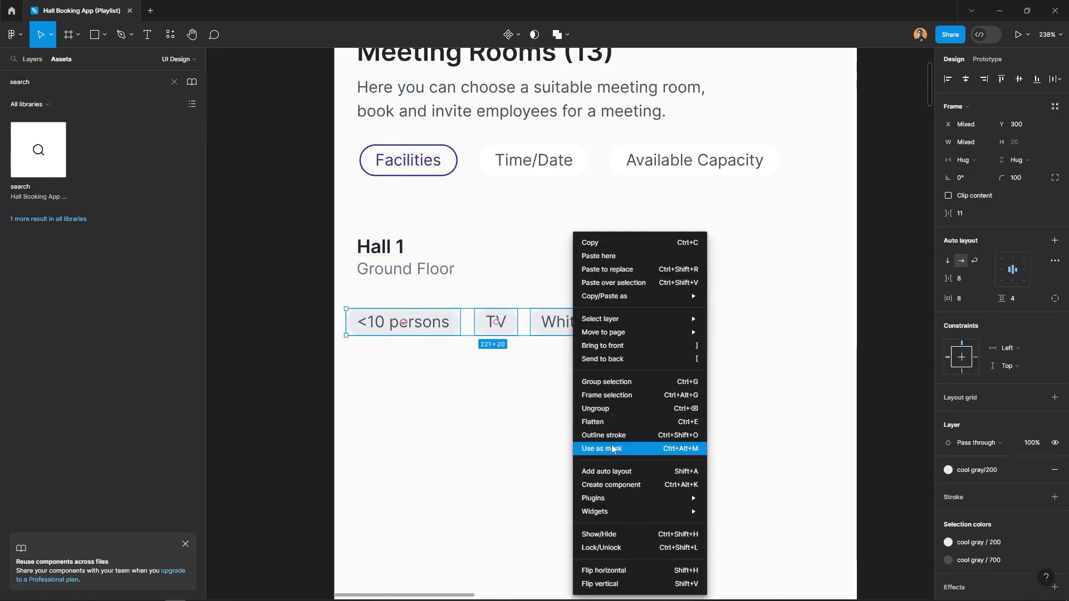
{"action": "left_click", "coordinate": [607, 472]}
{"action": "left_click", "coordinate": [964, 260]}
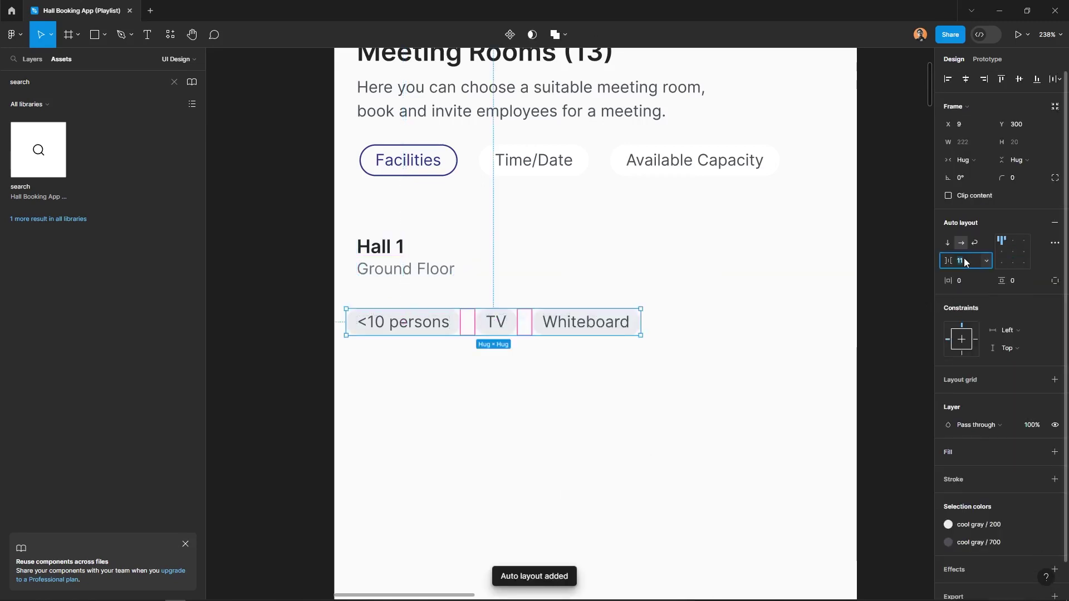
{"action": "type", "text": "8"}
{"action": "key", "text": "Return"}
- Stack the title block and tag row in one auto layout with a 16 px gap
{"action": "left_click", "coordinate": [383, 266], "text": "shift"}
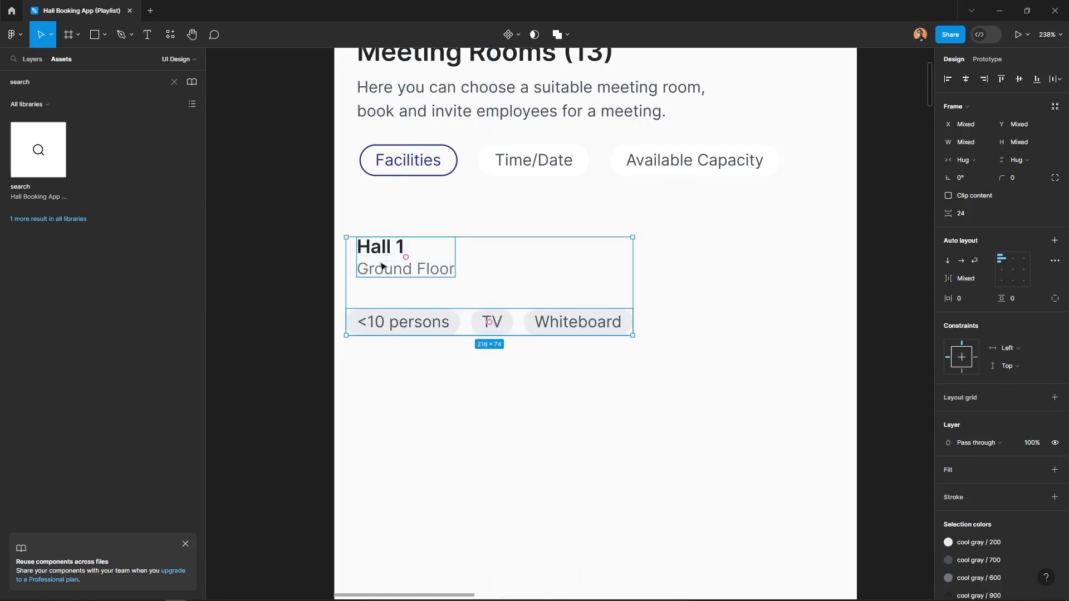
{"action": "right_click", "coordinate": [374, 266]}
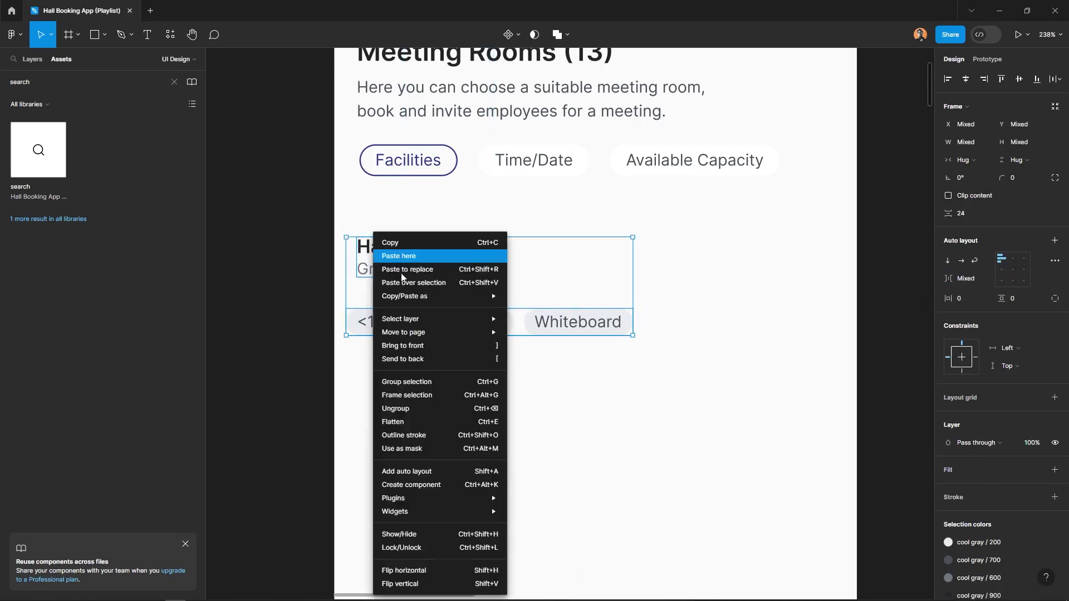
{"action": "left_click", "coordinate": [441, 475]}
{"action": "left_click", "coordinate": [978, 261]}
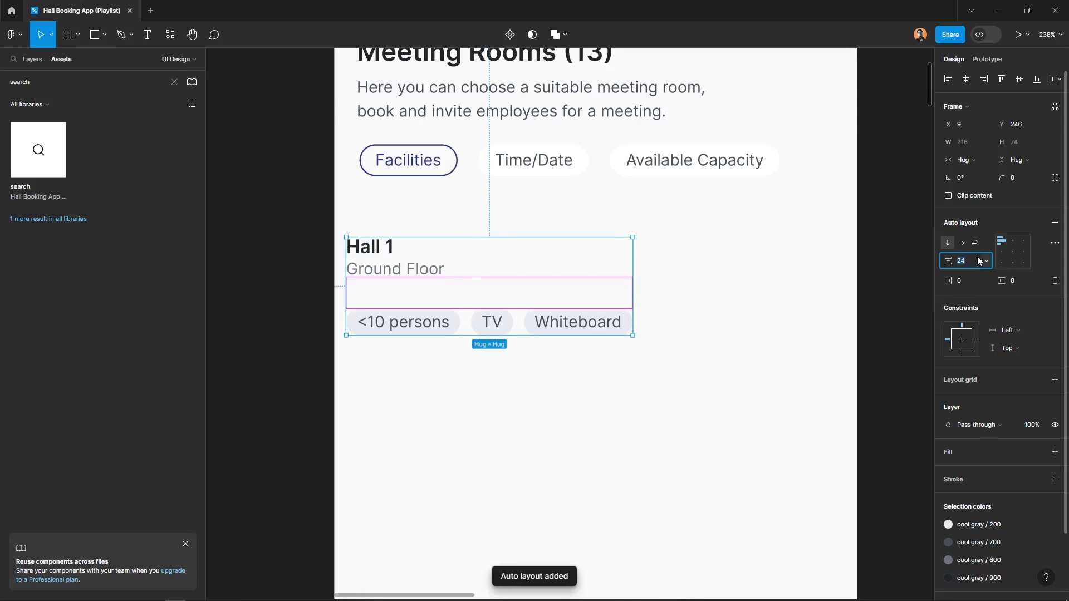
{"action": "type", "text": "16"}
{"action": "key", "text": "Return"}
{"action": "left_click", "coordinate": [623, 407]}
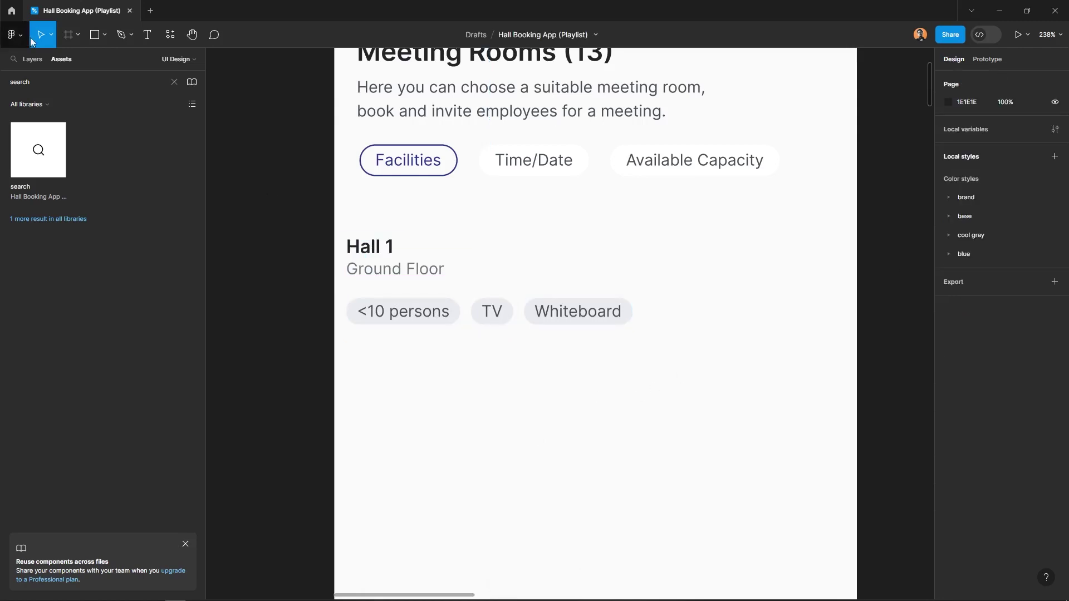
{"action": "left_click", "coordinate": [33, 59]}
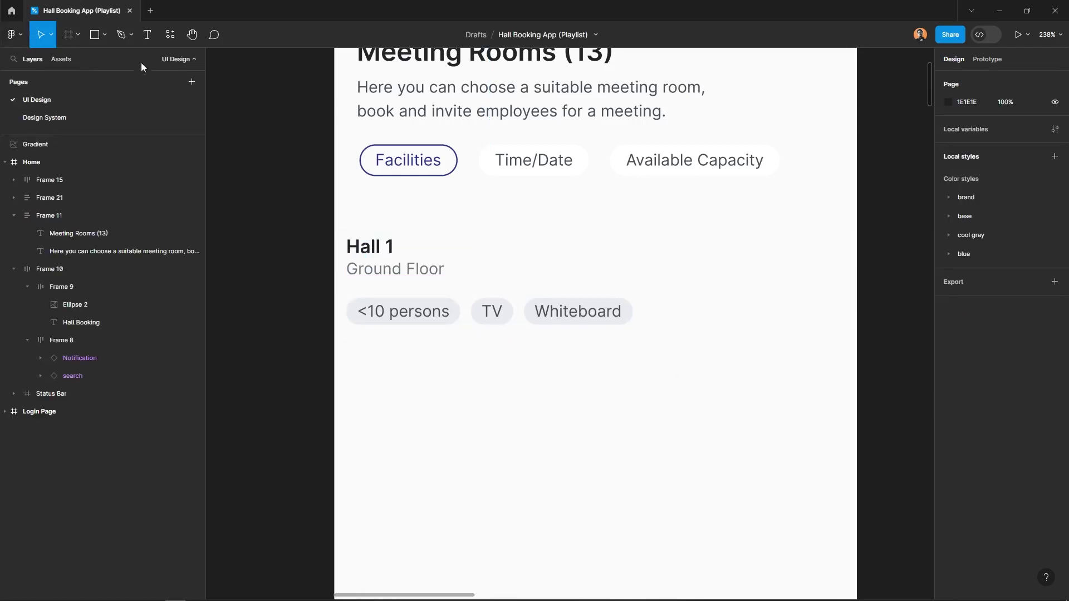
- On the Design System page, turn the arrow and History icons into components
{"action": "left_click", "coordinate": [38, 118]}
{"action": "left_click", "coordinate": [388, 233]}
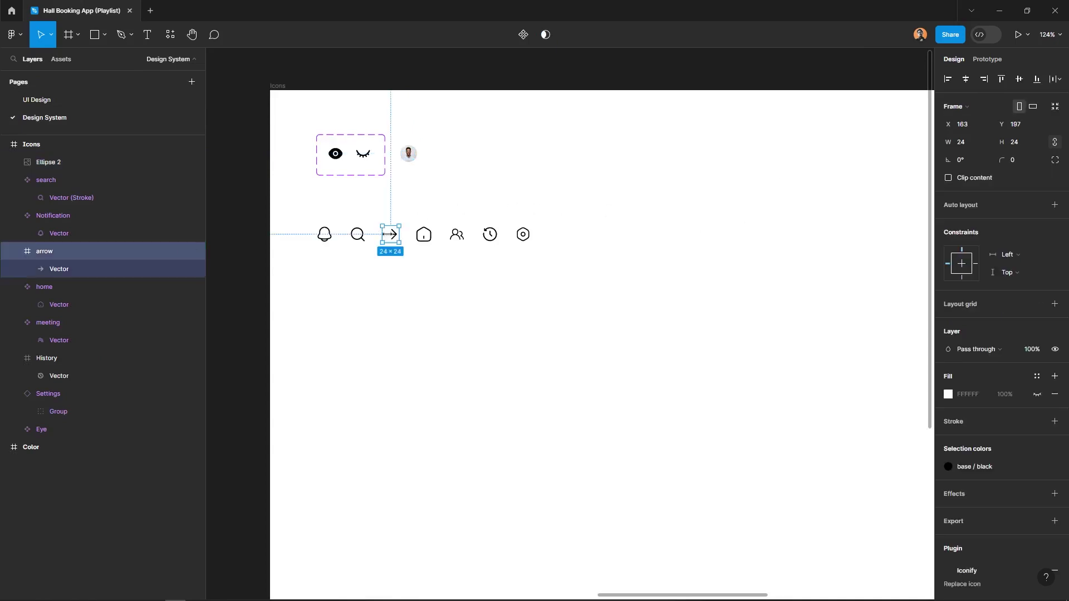
{"action": "left_click", "coordinate": [522, 35]}
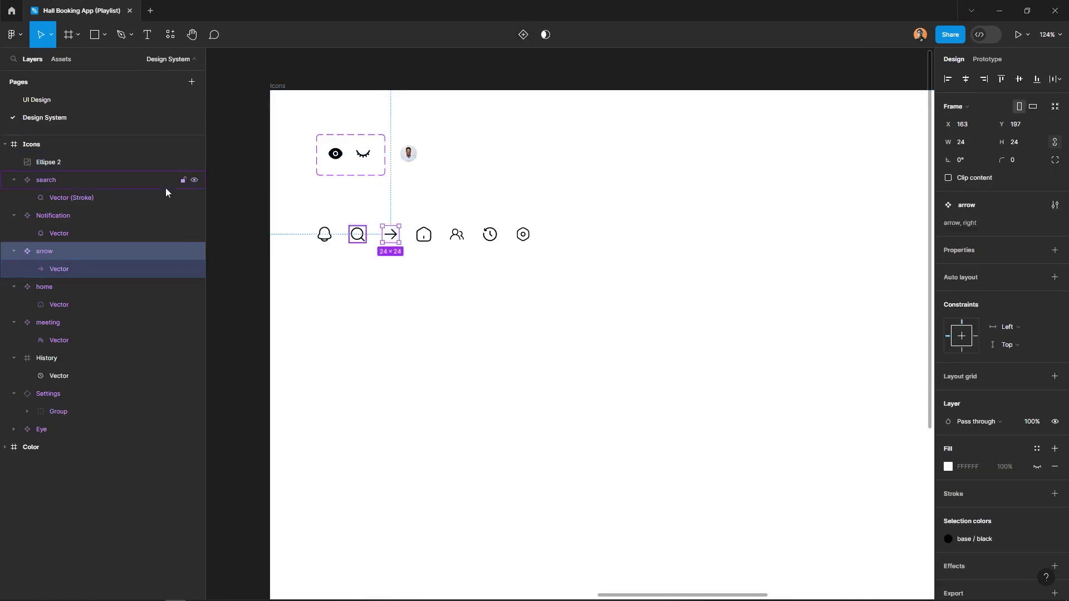
{"action": "left_click", "coordinate": [82, 359]}
{"action": "left_click", "coordinate": [522, 35]}
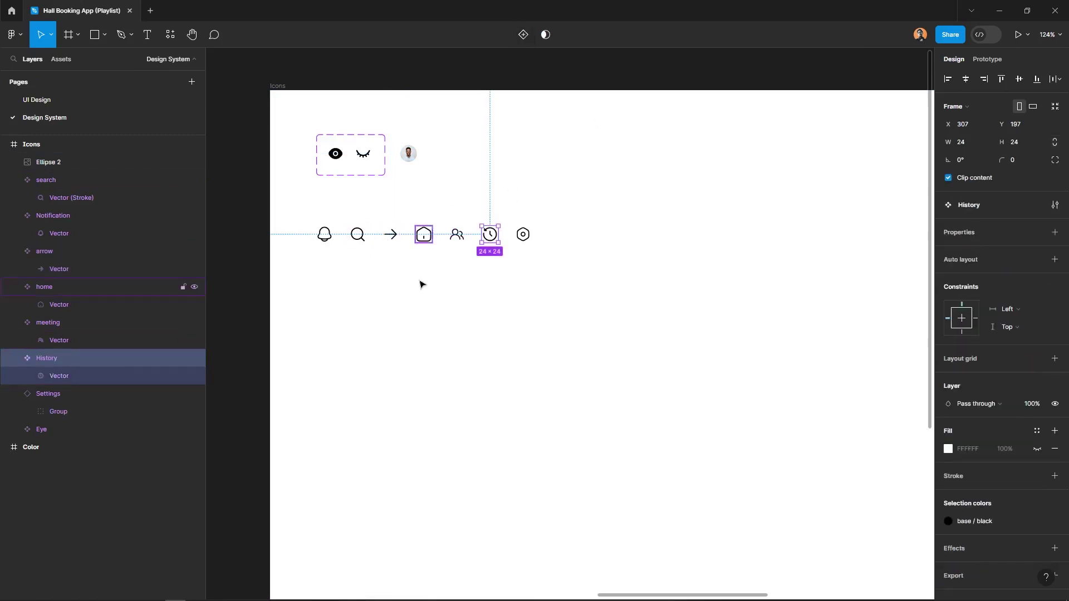
- Paste an arrow instance right of Hall 1, shrink it to 16×16, and wrap it in auto layout
{"action": "left_click", "coordinate": [390, 234]}
{"action": "left_click", "coordinate": [37, 100]}
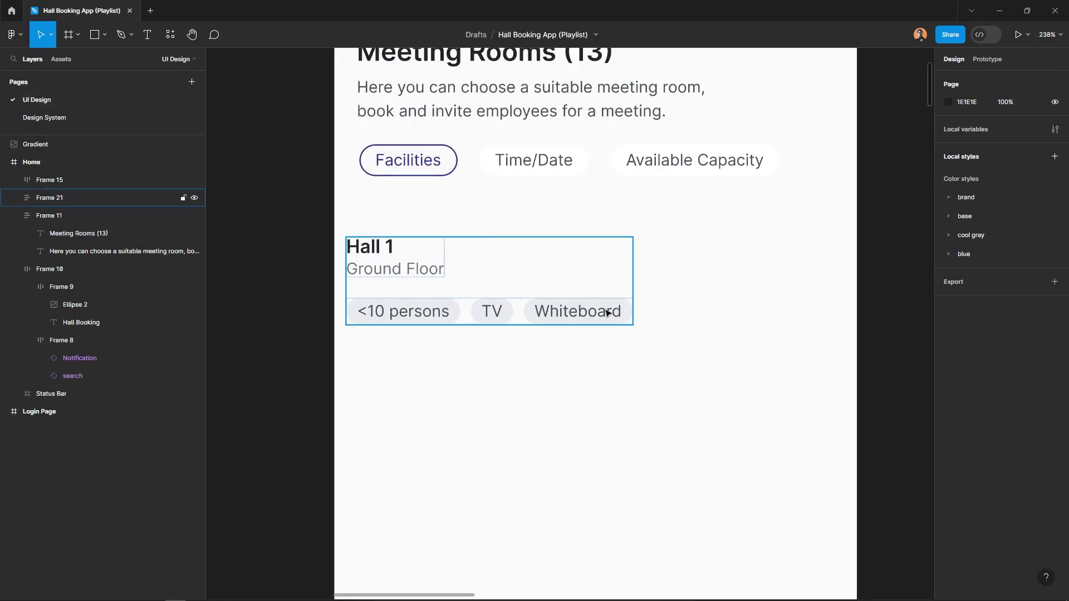
{"action": "key", "text": "ctrl+v"}
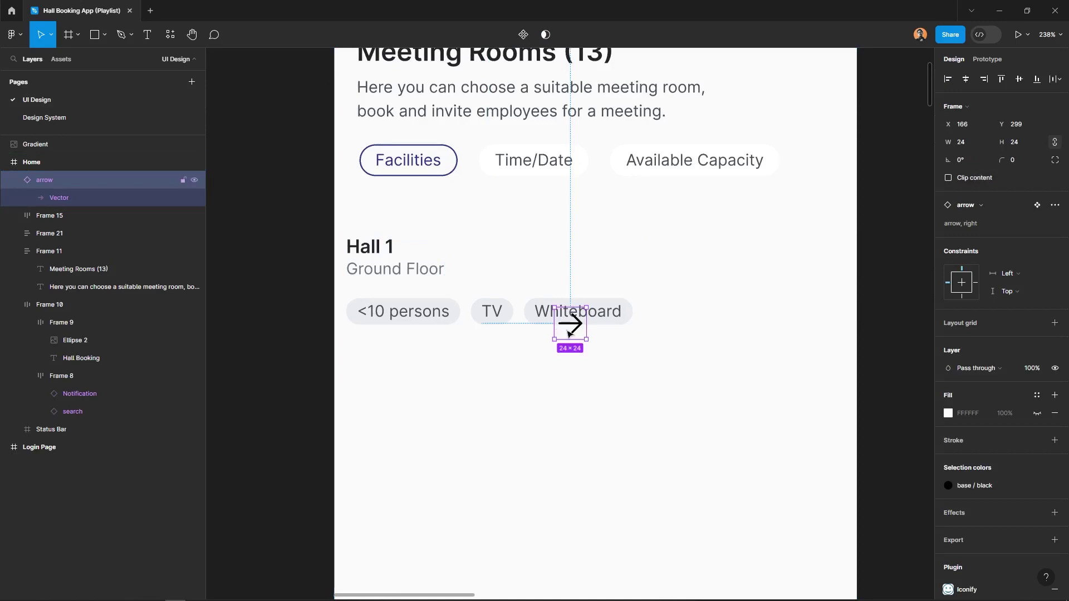
{"action": "left_click_drag", "start_coordinate": [569, 333], "coordinate": [737, 292]}
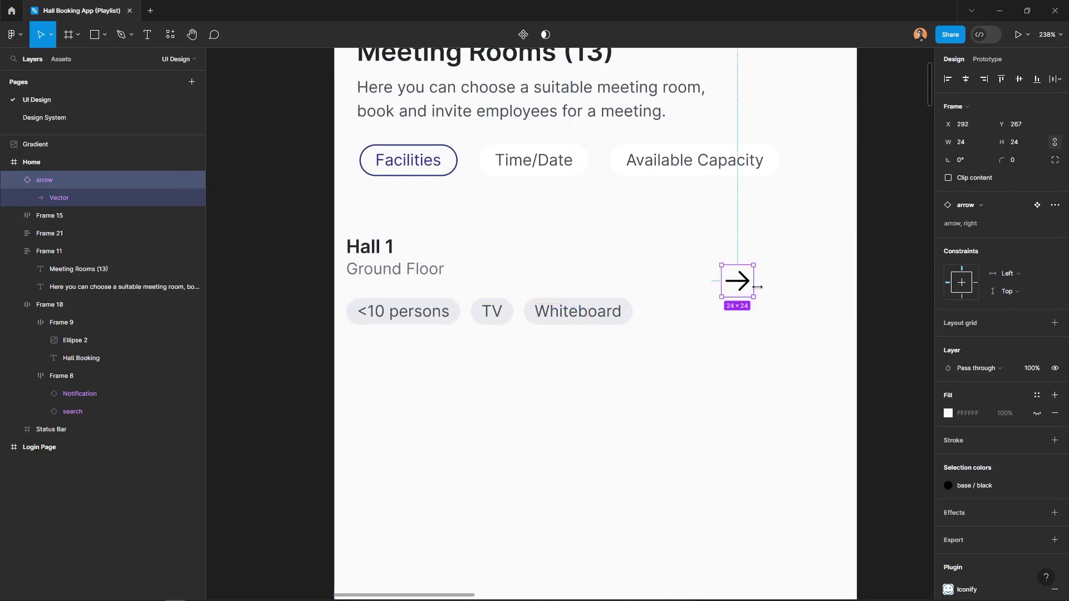
{"action": "left_click", "coordinate": [966, 143]}
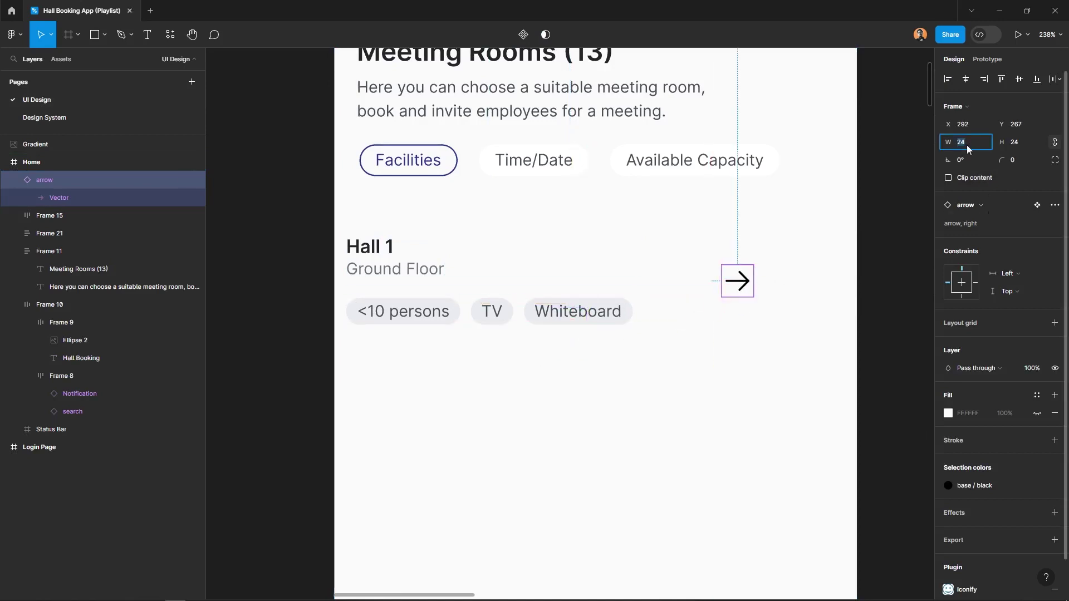
{"action": "type", "text": "16"}
{"action": "key", "text": "Return"}
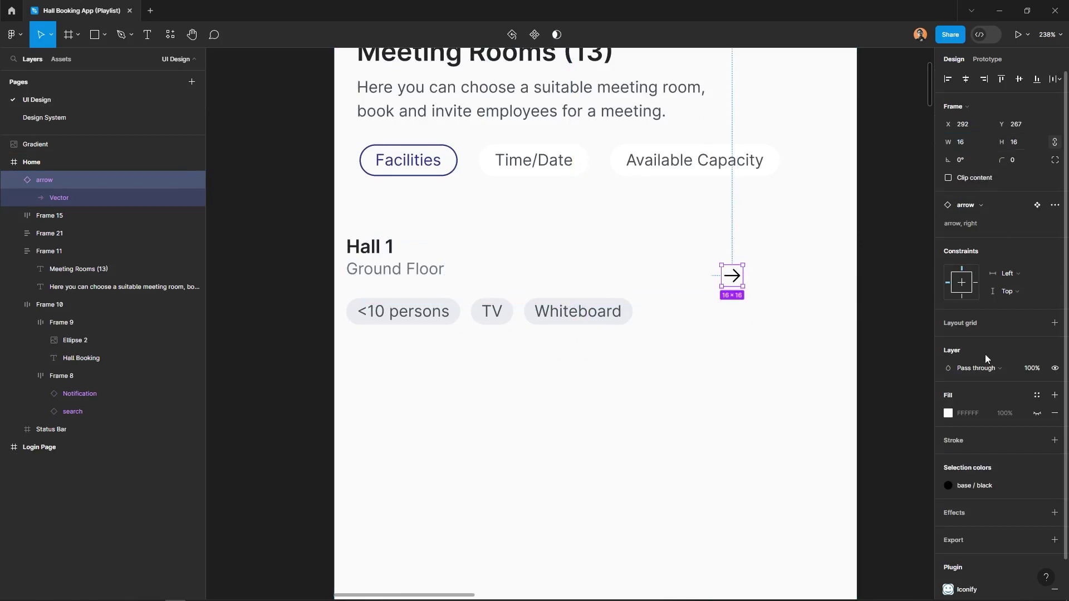
{"action": "right_click", "coordinate": [729, 278]}
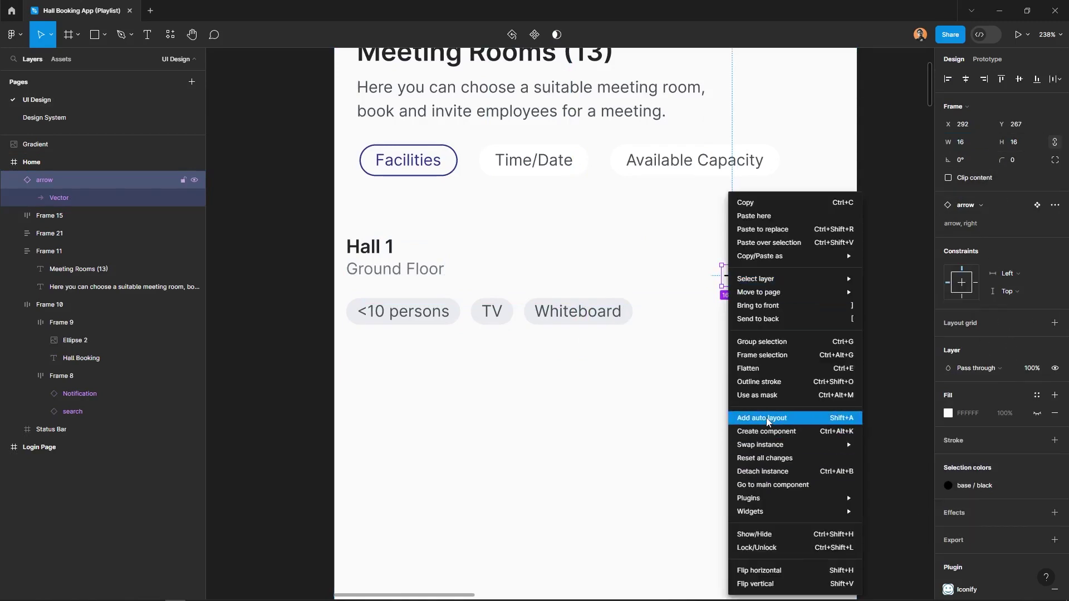
{"action": "left_click", "coordinate": [767, 418]}
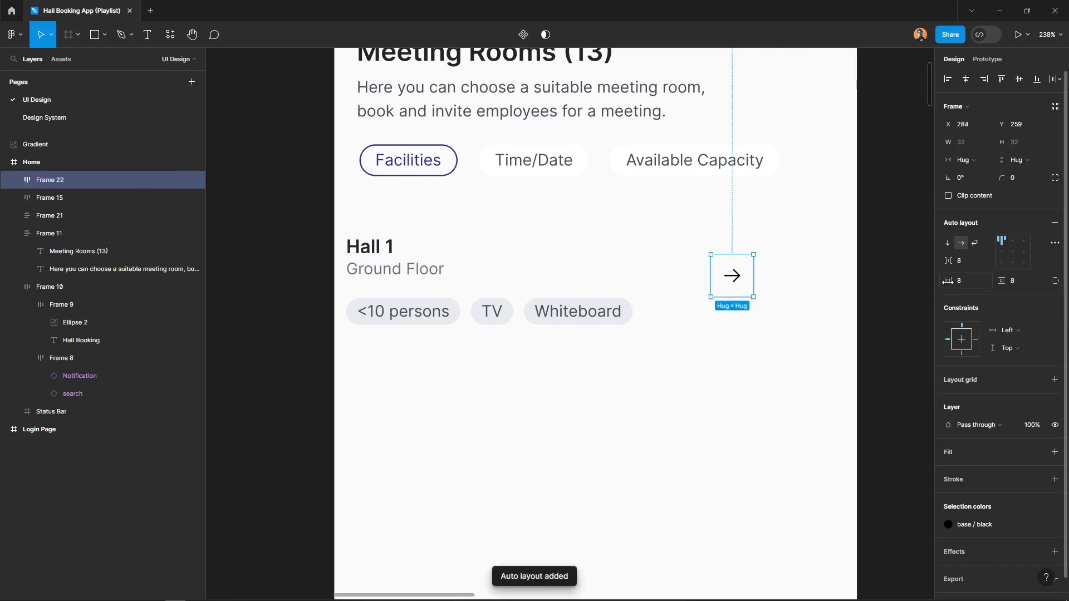
- Give the arrow's wrapping frame padding 4 and a blue/600 fill style
{"action": "left_click", "coordinate": [739, 280]}
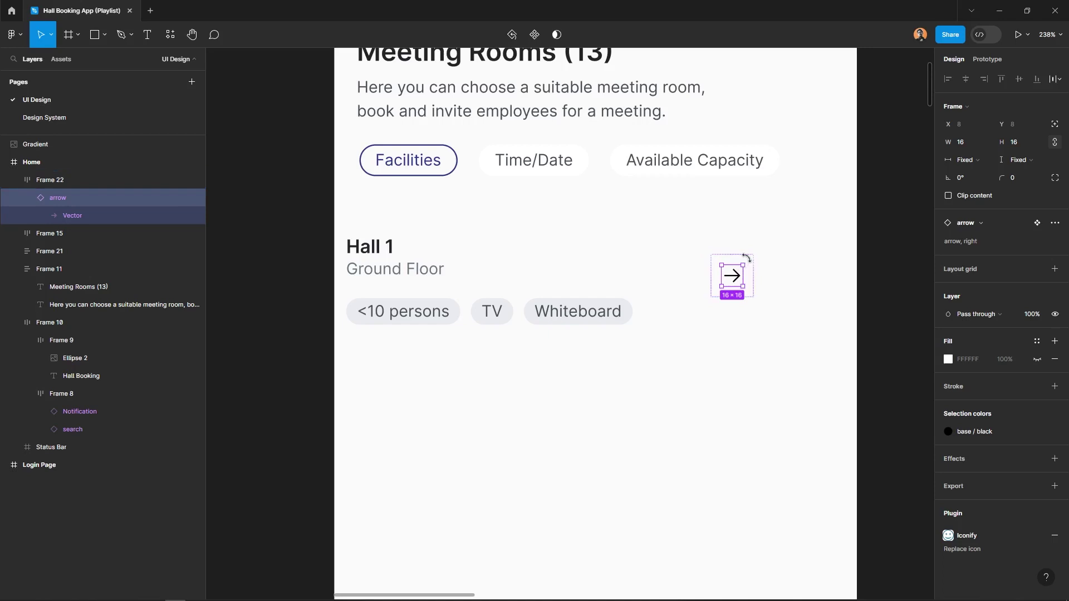
{"action": "left_click", "coordinate": [759, 275]}
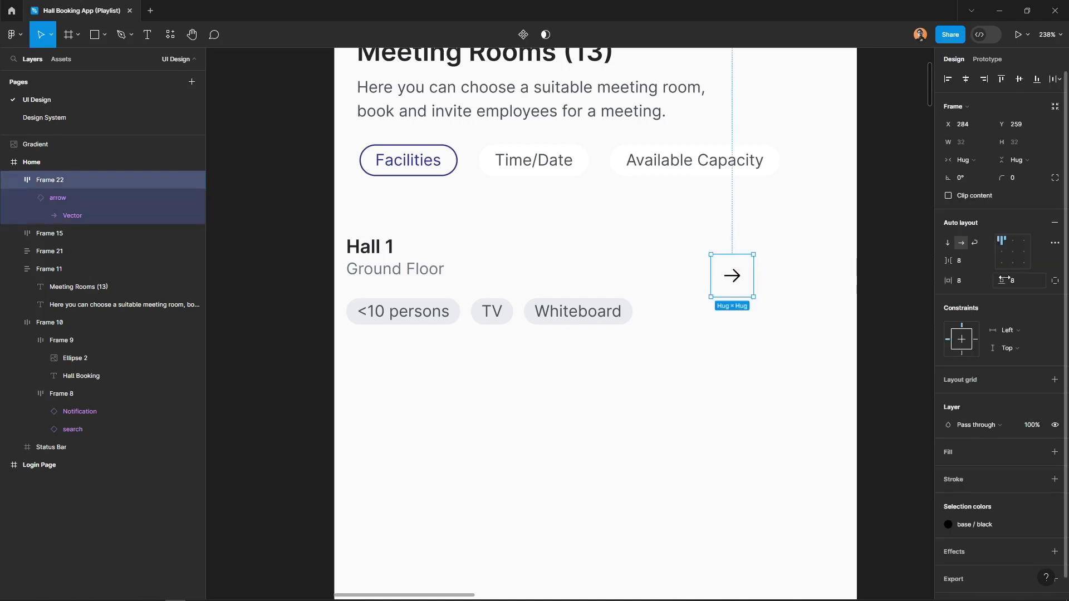
{"action": "left_click", "coordinate": [960, 282]}
{"action": "type", "text": "4"}
{"action": "key", "text": "Return"}
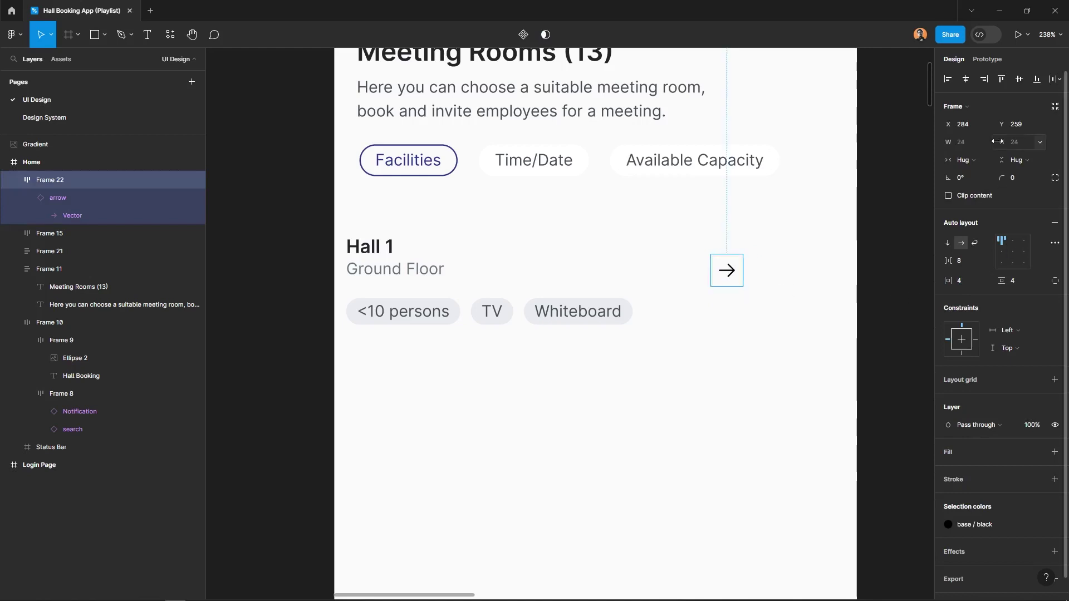
{"action": "scroll", "coordinate": [1049, 428], "scroll_direction": "down", "scroll_amount": 1}
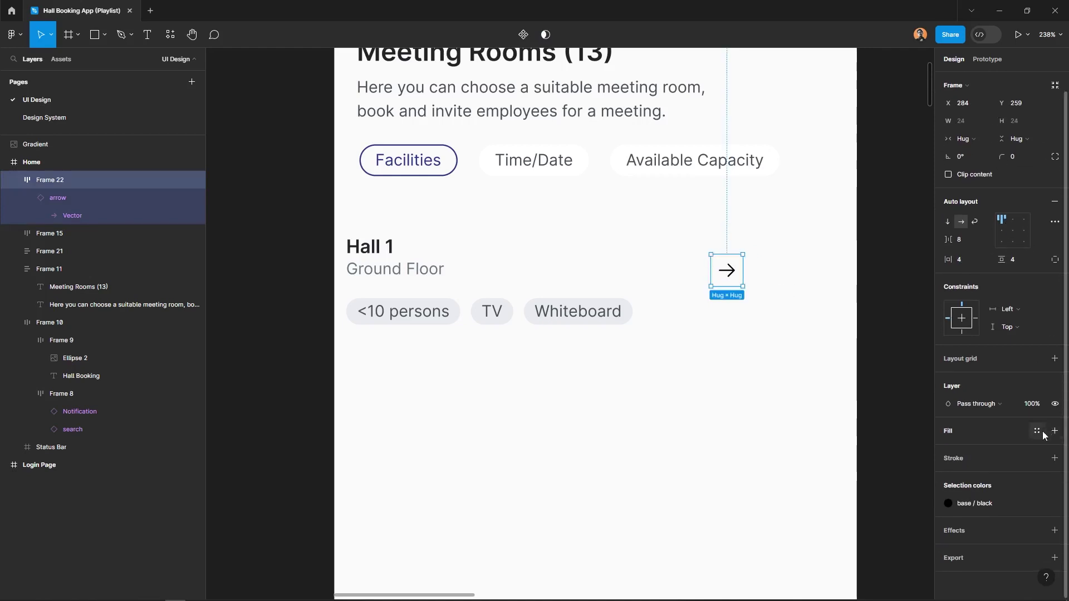
{"action": "left_click", "coordinate": [1030, 432]}
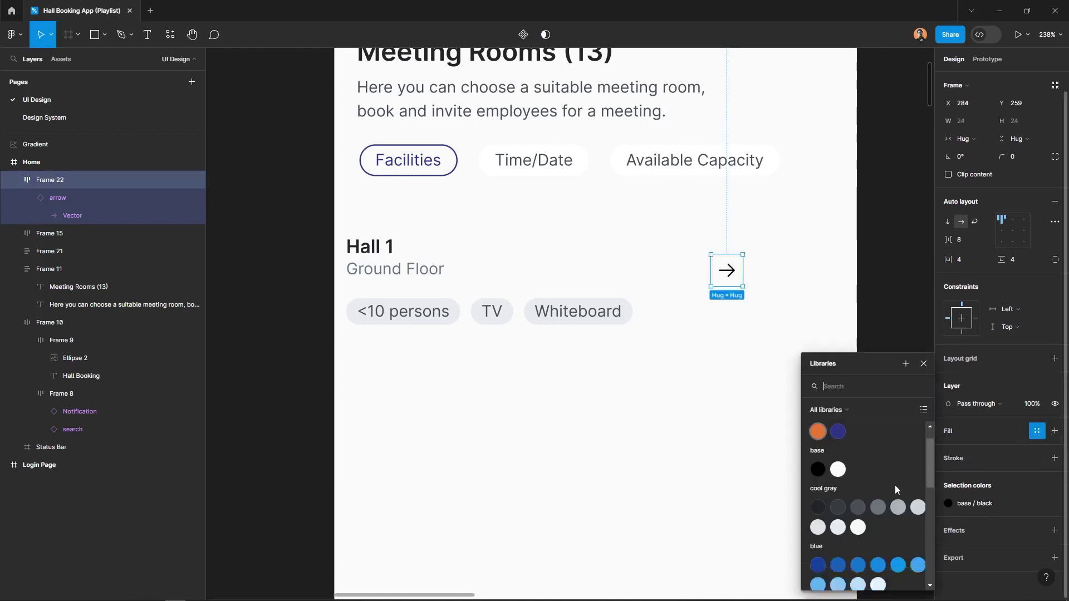
{"action": "scroll", "coordinate": [894, 486], "scroll_direction": "down", "scroll_amount": 5}
{"action": "scroll", "coordinate": [891, 477], "scroll_direction": "up", "scroll_amount": 2}
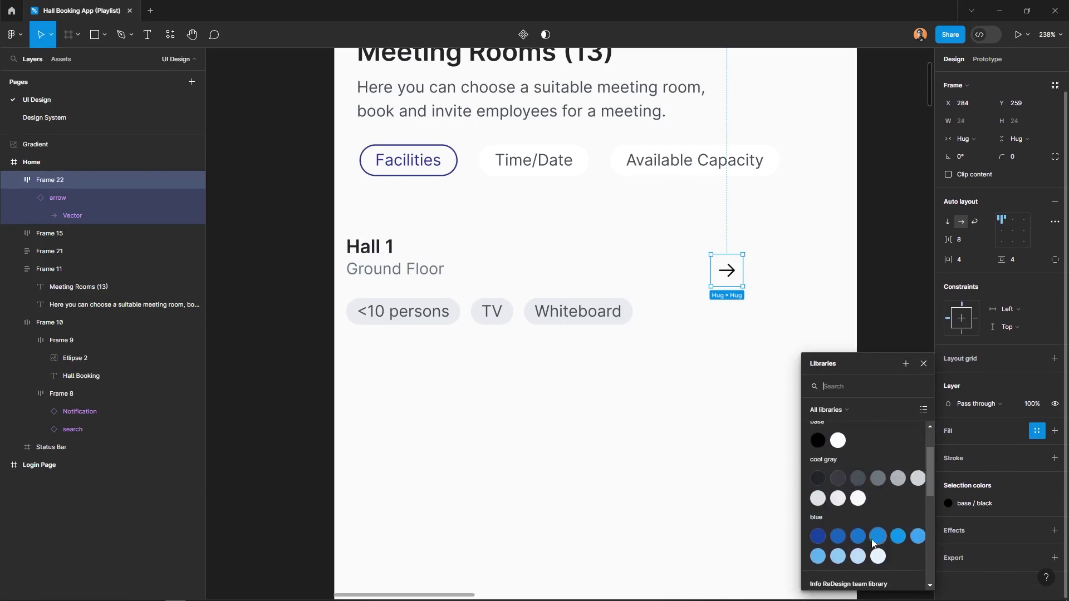
{"action": "left_click", "coordinate": [878, 482]}
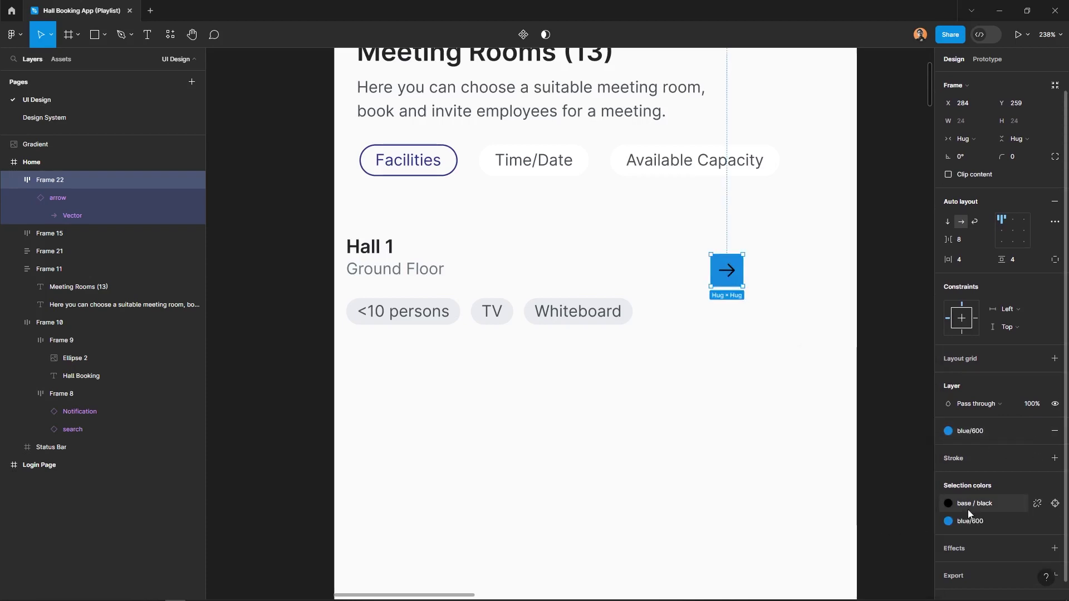
- Make the arrow white, darken the fill to blue/700, and round the button into a circle
{"action": "left_click", "coordinate": [948, 503]}
{"action": "left_click", "coordinate": [837, 496]}
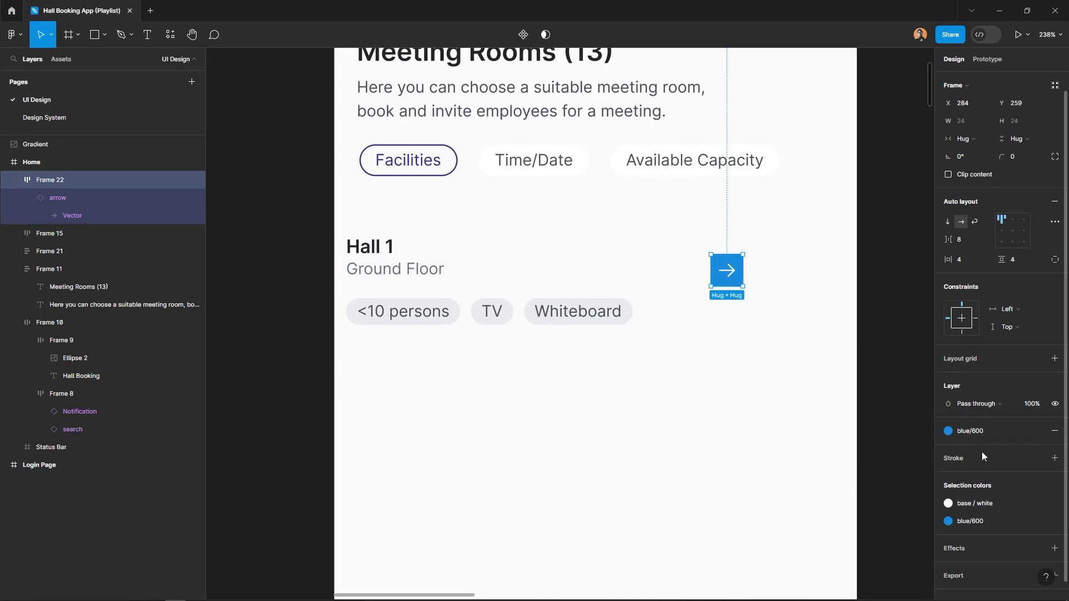
{"action": "left_click", "coordinate": [1029, 432]}
{"action": "left_click", "coordinate": [858, 552]}
{"action": "type", "text": "100"}
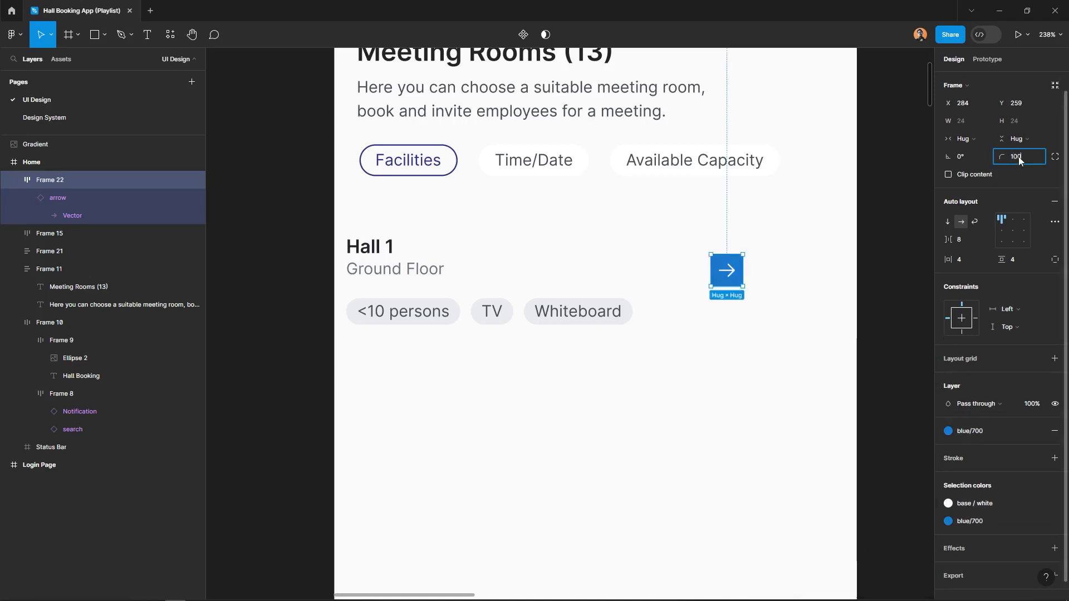
{"action": "key", "text": "Return"}
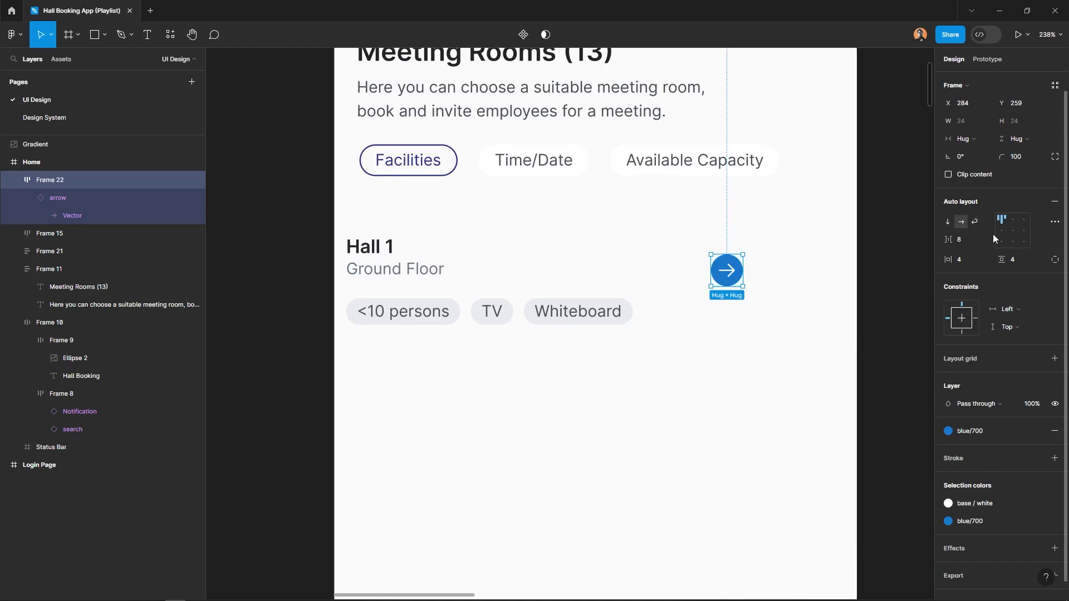
- Set the button padding to 6, making it 28×28
{"action": "left_click", "coordinate": [976, 260]}
{"action": "type", "text": "6"}
{"action": "key", "text": "Tab"}
{"action": "type", "text": "6"}
{"action": "key", "text": "Return"}
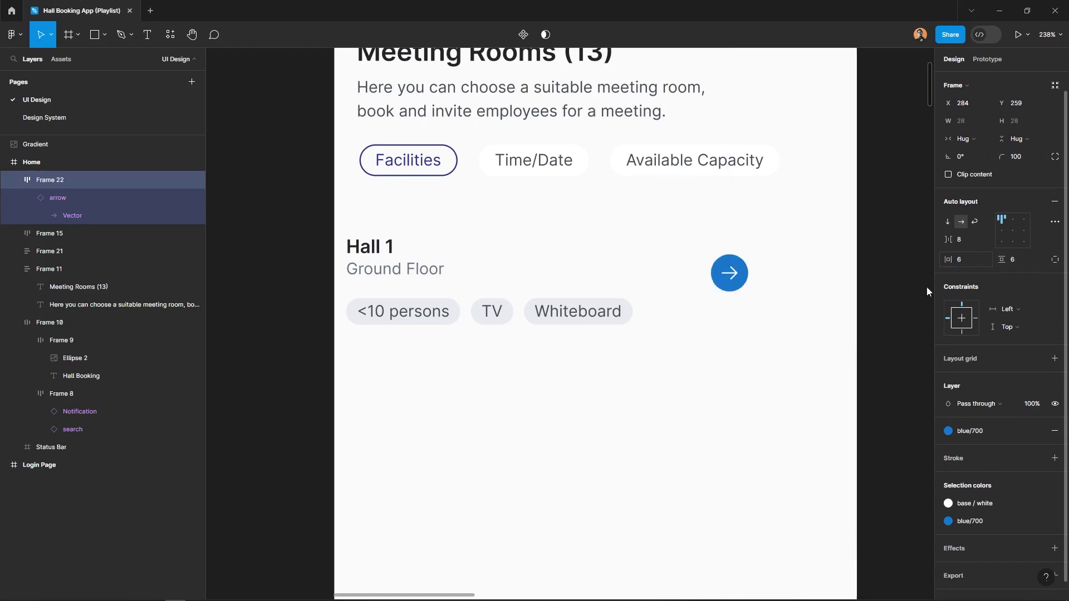
{"action": "left_click", "coordinate": [818, 358]}
{"action": "scroll", "coordinate": [796, 295], "scroll_direction": "down", "scroll_amount": 1, "text": "ctrl"}
- Wrap the Hall 1 text group and arrow button in auto layout under Facilities, padding 16, width 349
{"action": "left_click", "coordinate": [568, 303]}
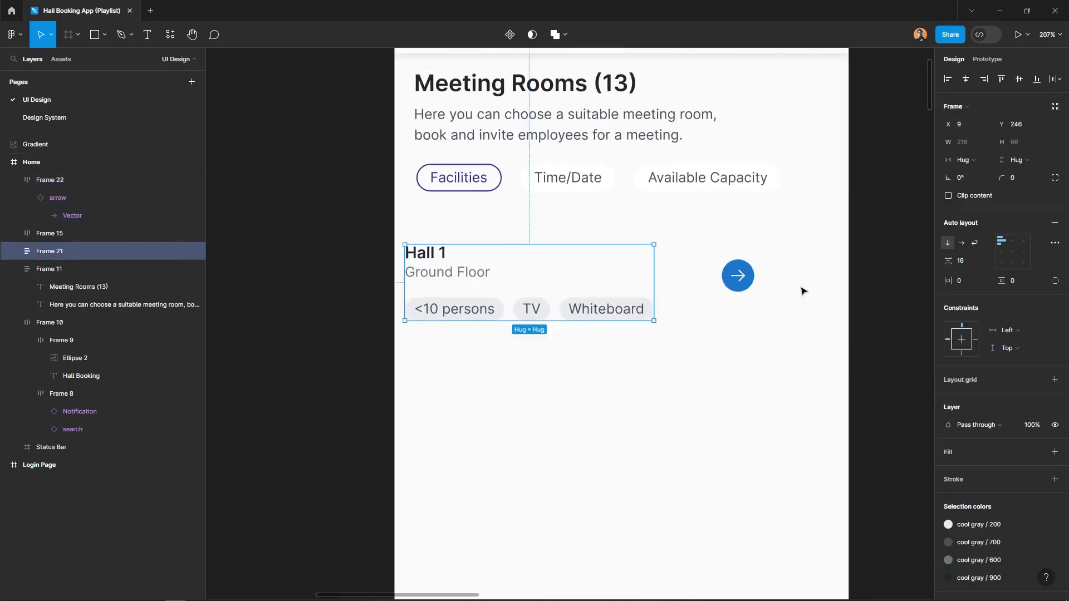
{"action": "left_click", "coordinate": [746, 280], "text": "shift"}
{"action": "key", "text": "shift+a"}
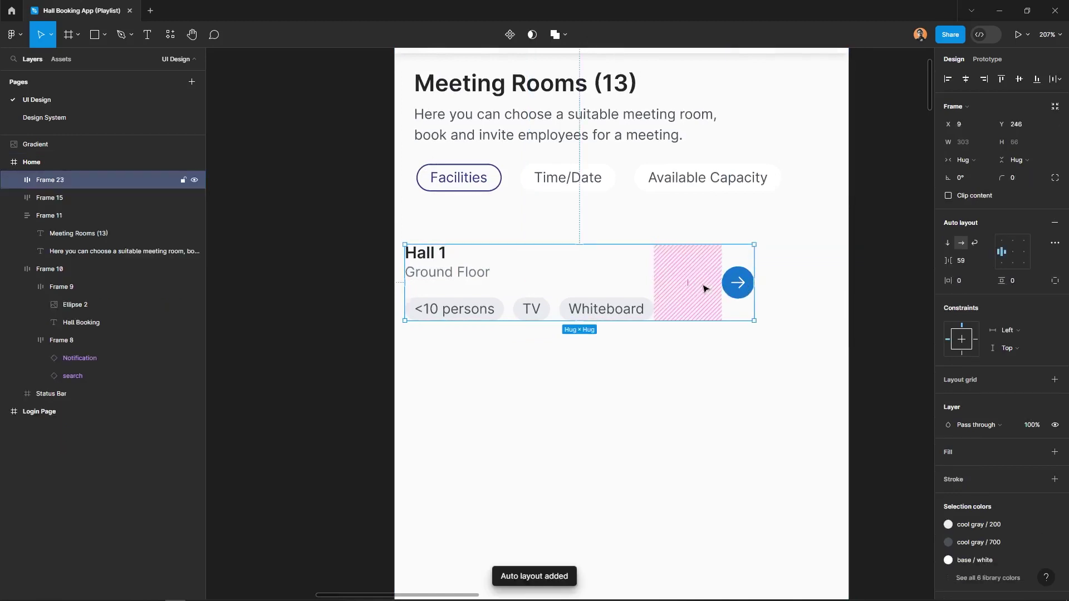
{"action": "left_click_drag", "start_coordinate": [538, 291], "coordinate": [549, 275]}
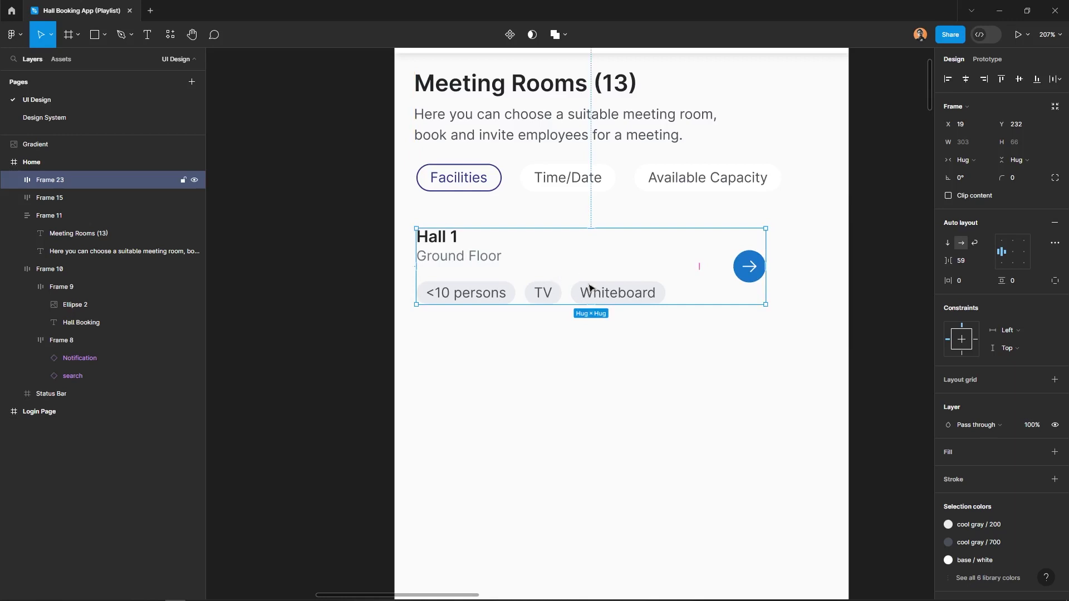
{"action": "scroll", "coordinate": [590, 287], "scroll_direction": "down", "scroll_amount": 2}
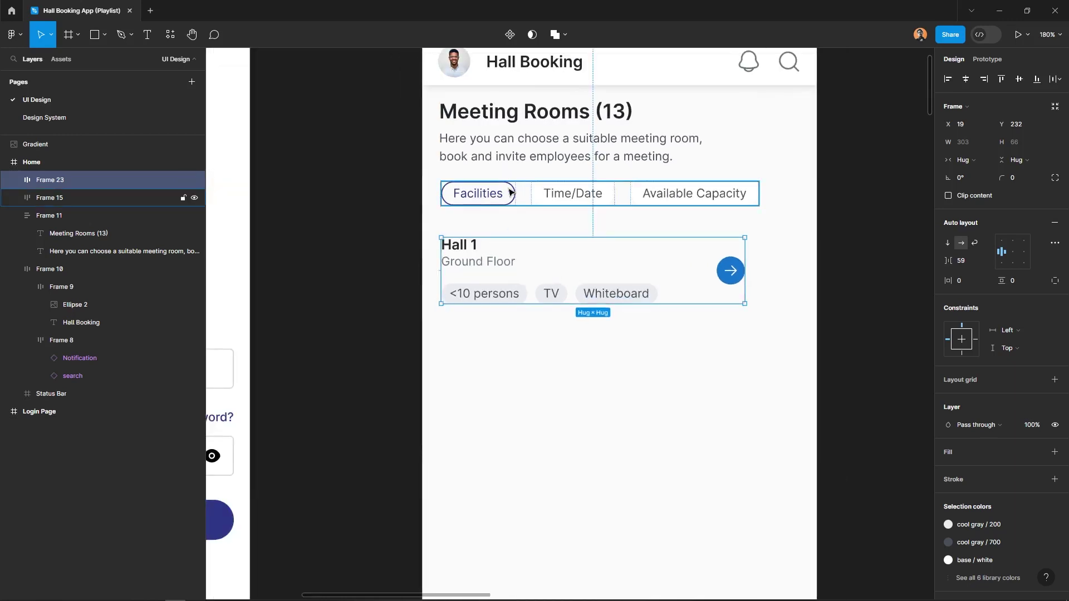
{"action": "key", "text": "shift+Up"}
{"action": "key", "text": "shift+Up"}
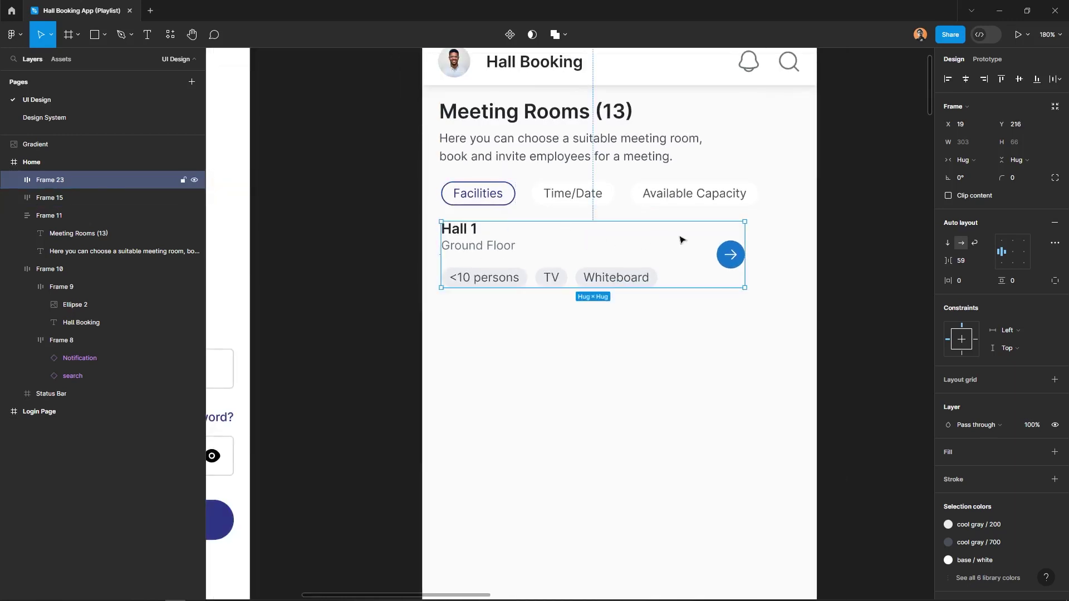
{"action": "left_click", "coordinate": [967, 281]}
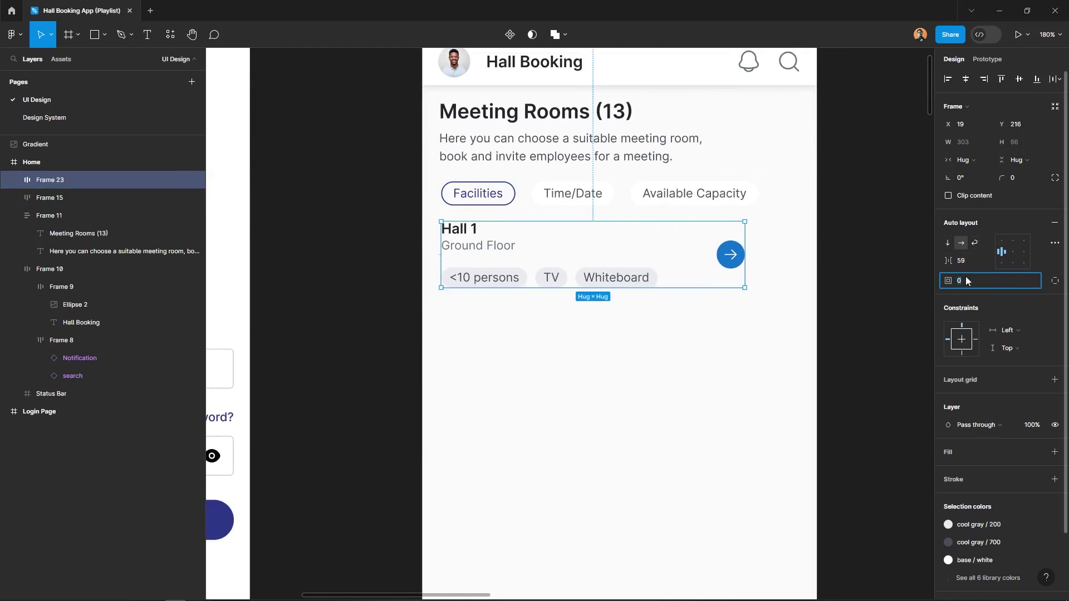
{"action": "type", "text": "16"}
{"action": "key", "text": "Return"}
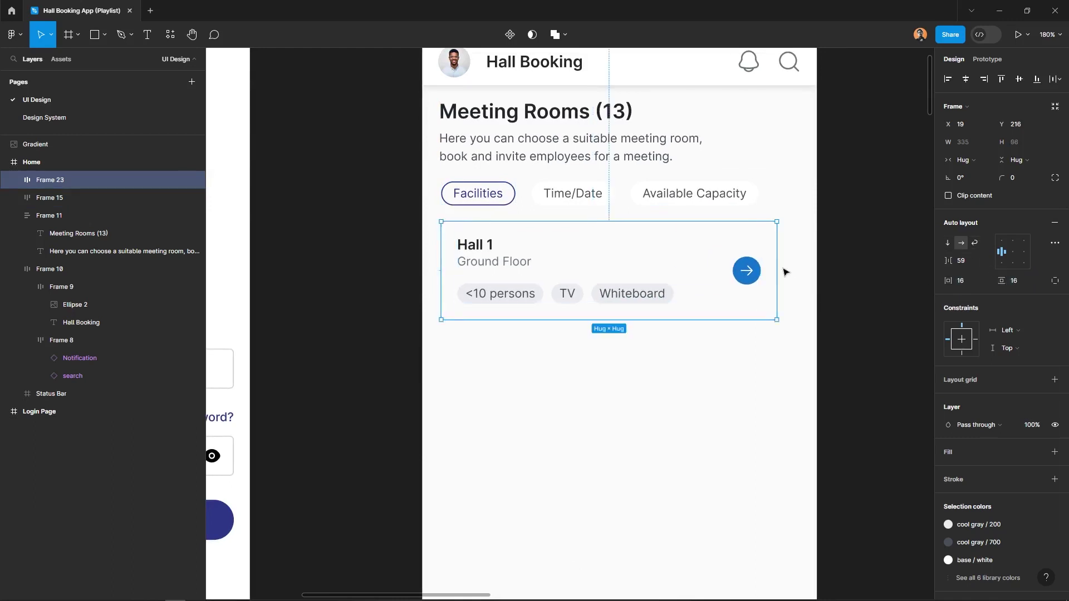
{"action": "left_click_drag", "start_coordinate": [780, 266], "coordinate": [800, 262]}
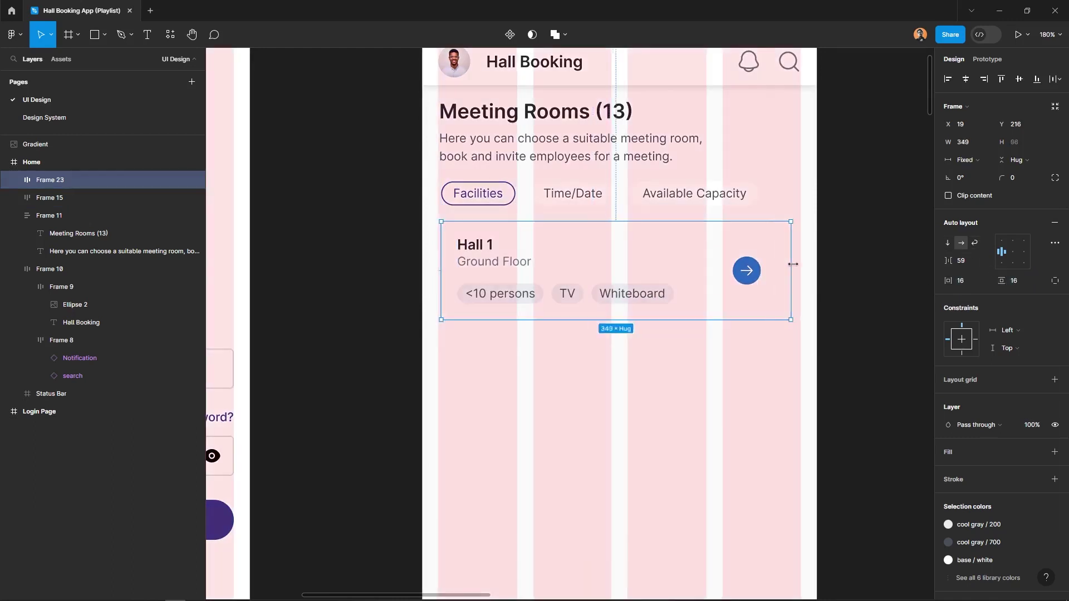
- Set the card's item gap to Auto and make the Hall 1 text group fill the card width
{"action": "left_click", "coordinate": [630, 273]}
{"action": "type", "text": "aut"}
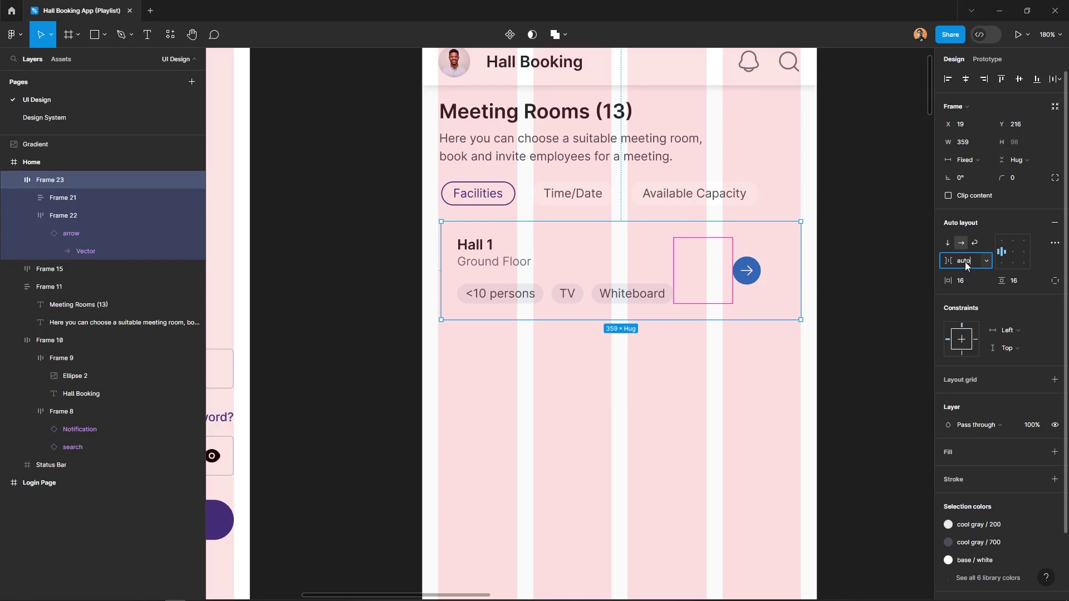
{"action": "type", "text": "o"}
{"action": "key", "text": "Return"}
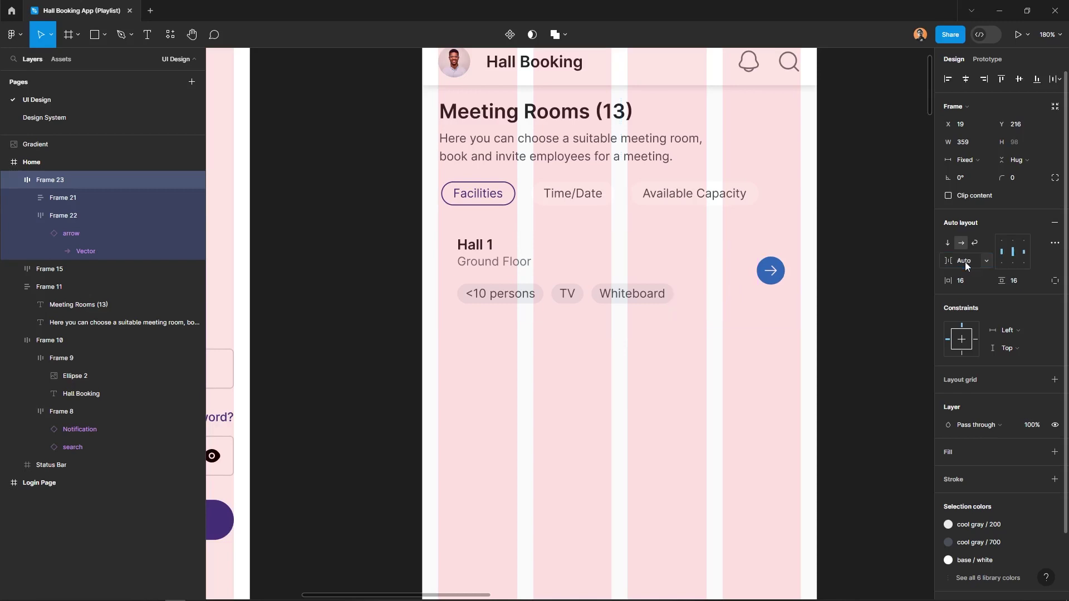
{"action": "left_click", "coordinate": [575, 254]}
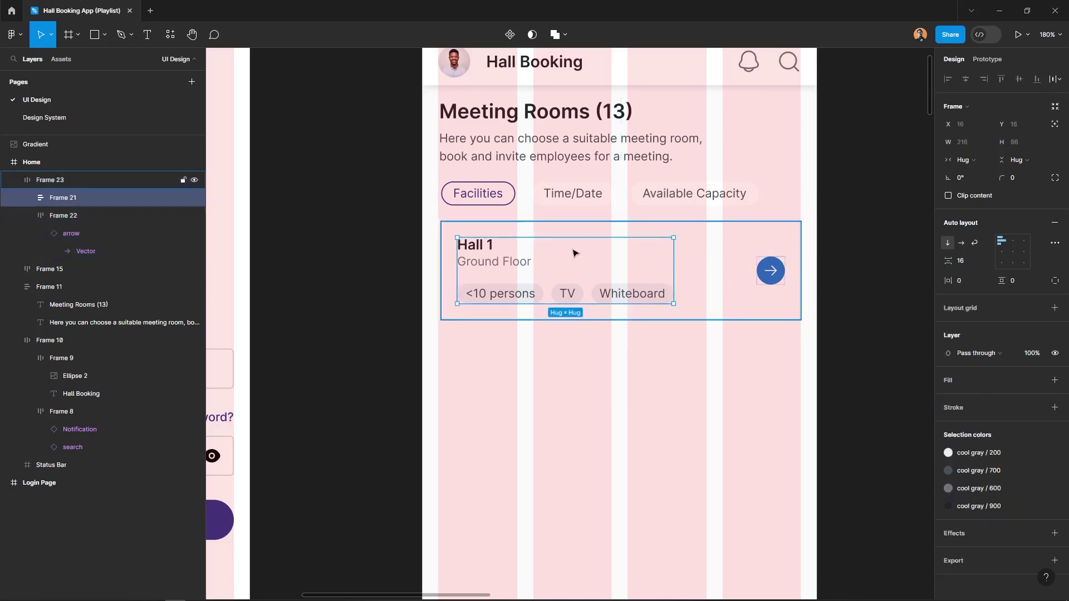
{"action": "left_click", "coordinate": [966, 160]}
{"action": "left_click", "coordinate": [966, 160]}
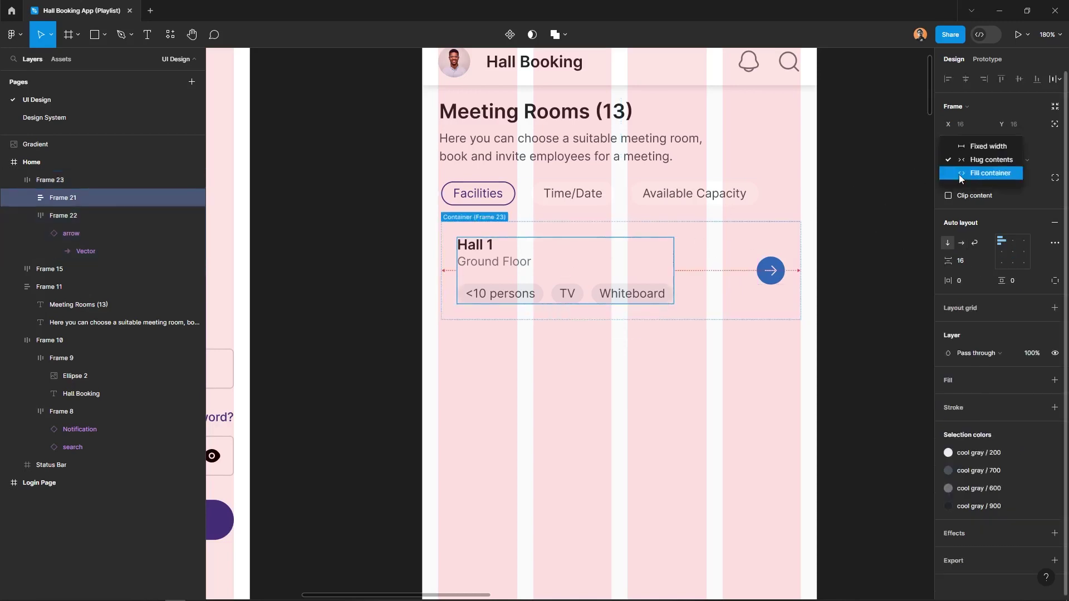
- Stretch the Hall 1/Ground Floor block to fill width and space them 6 apart
{"action": "double_click", "coordinate": [491, 257]}
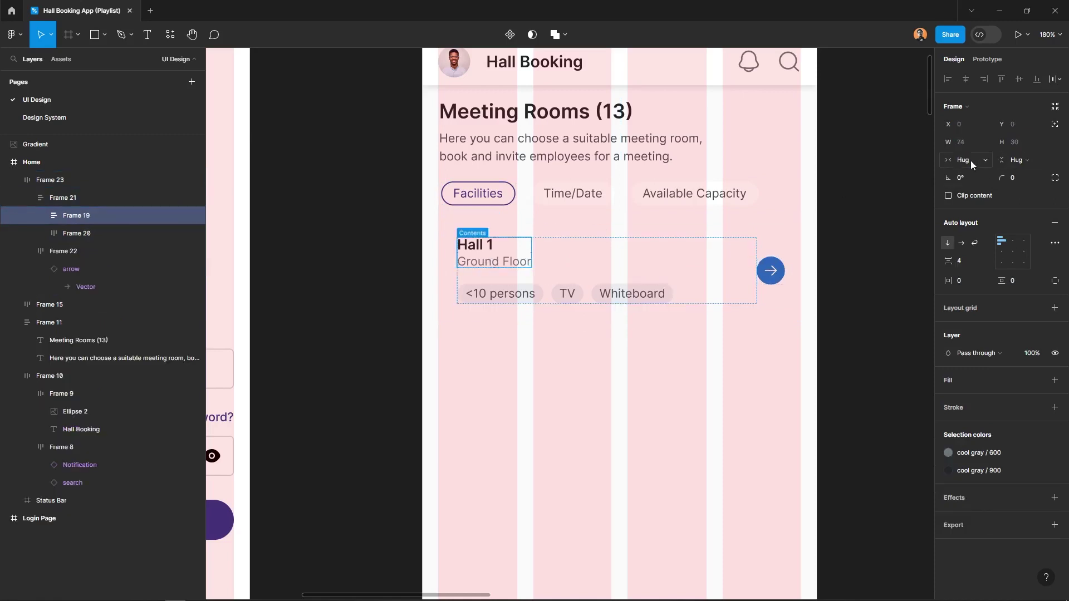
{"action": "left_click", "coordinate": [1016, 159]}
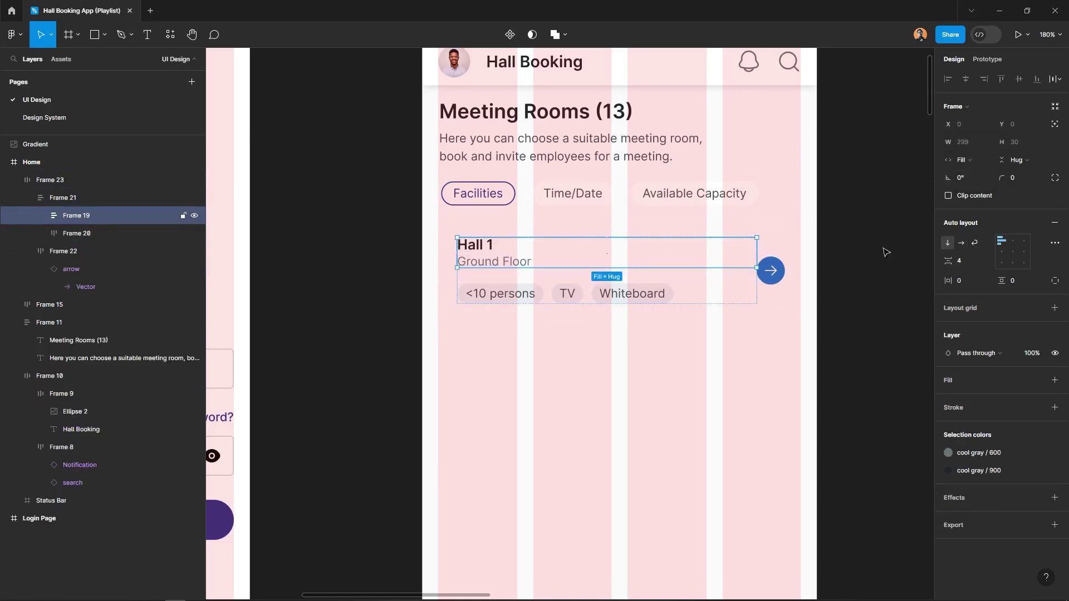
{"action": "type", "text": "8"}
{"action": "key", "text": "Return"}
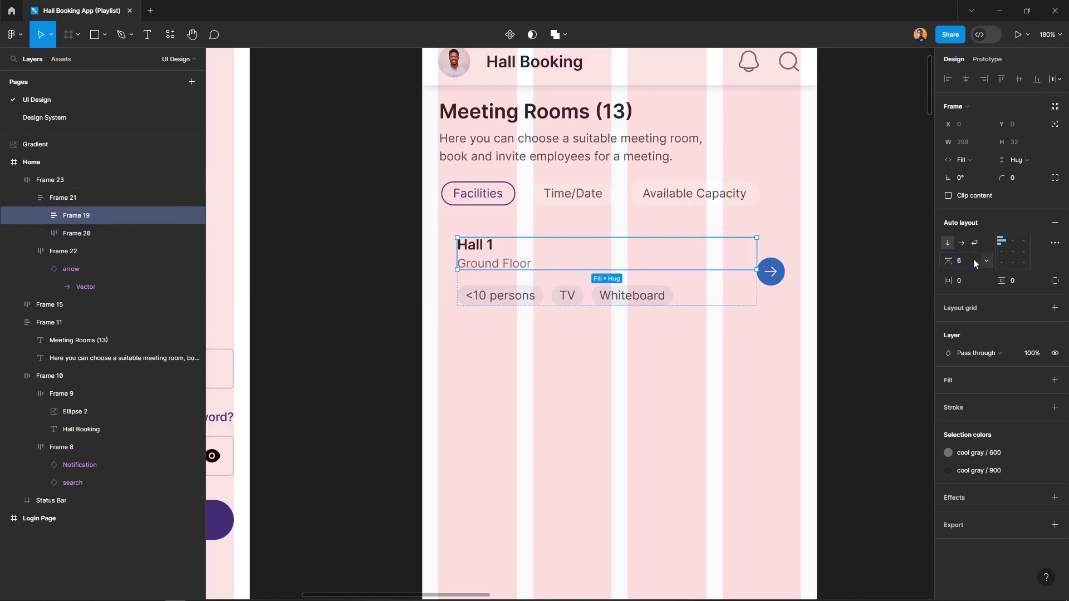
{"action": "left_click", "coordinate": [790, 305]}
{"action": "scroll", "coordinate": [1024, 352], "scroll_direction": "down", "scroll_amount": 2}
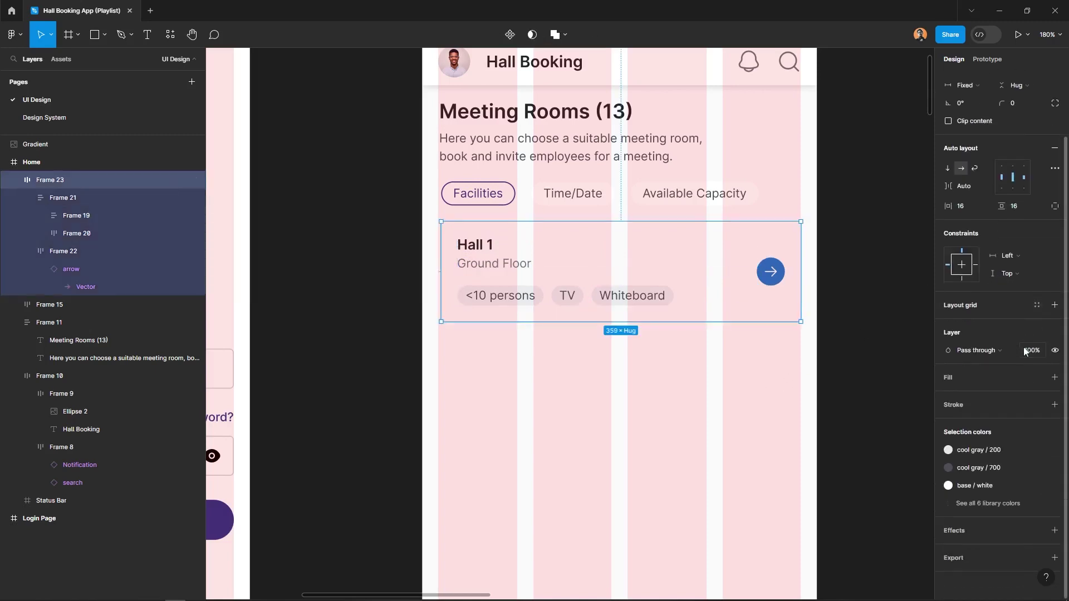
- Add a fill to the Hall 1 card frame using the base/white library colour style
{"action": "left_click", "coordinate": [1054, 378]}
{"action": "left_click", "coordinate": [948, 395]}
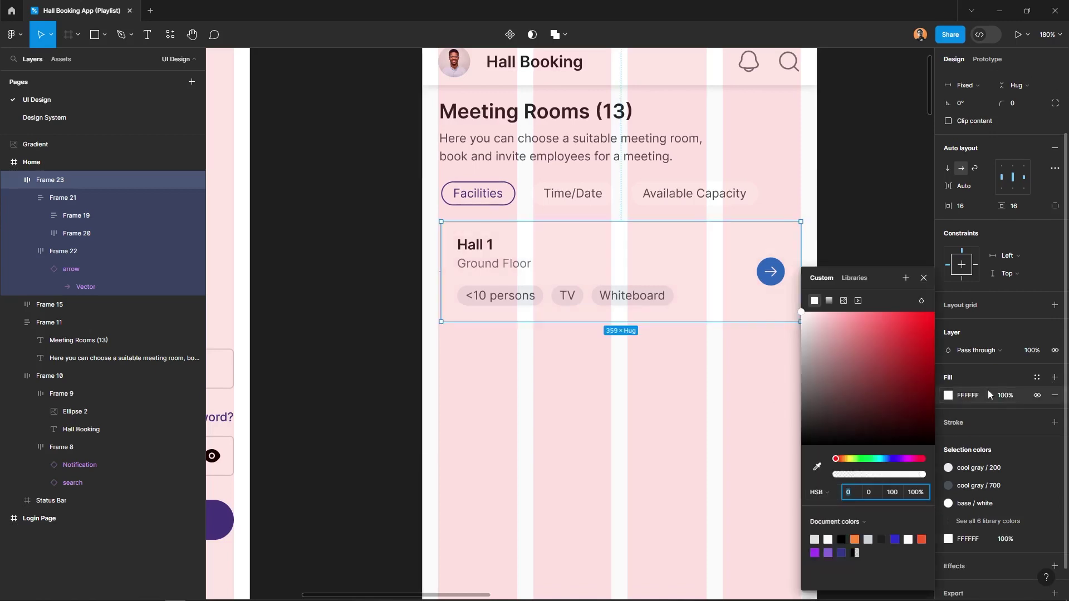
{"action": "left_click", "coordinate": [1036, 377]}
{"action": "left_click", "coordinate": [838, 496]}
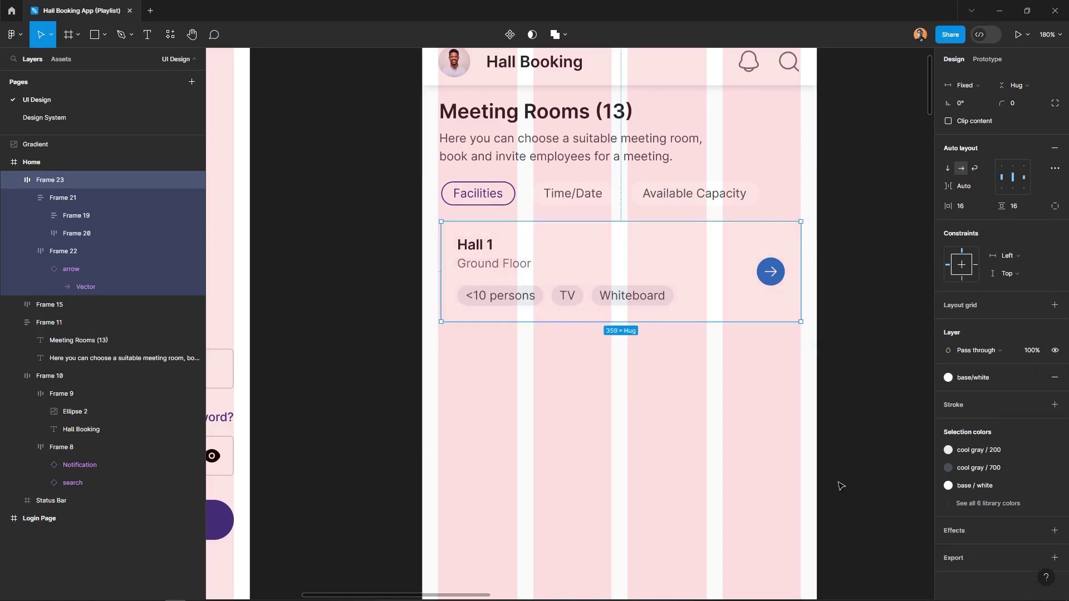
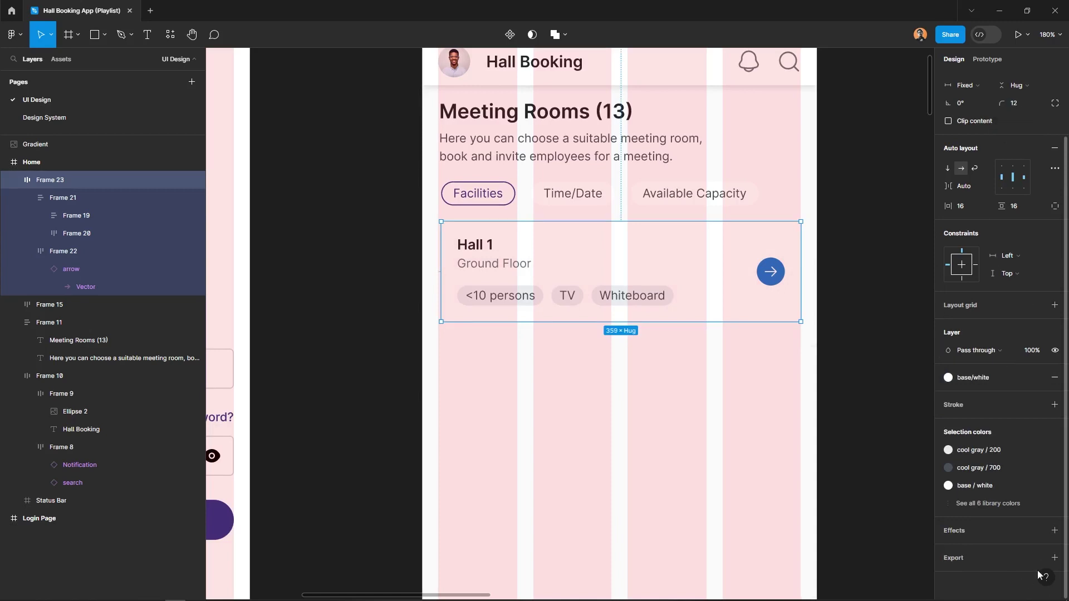
- Add a drop shadow to the Hall 1 card with blur 16 and 8% opacity
{"action": "left_click", "coordinate": [1055, 531]}
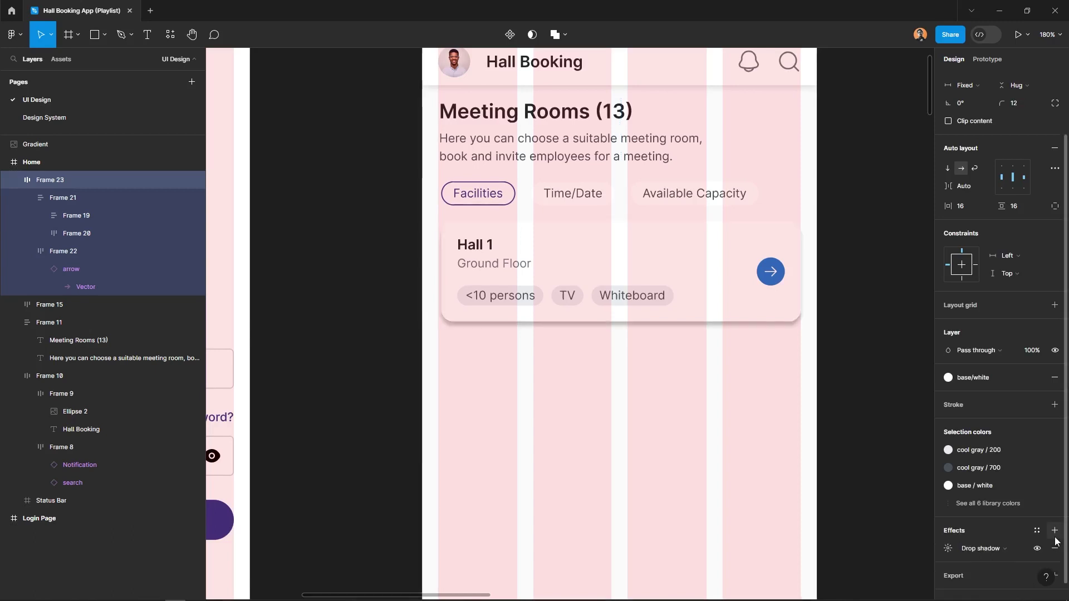
{"action": "left_click", "coordinate": [948, 549]}
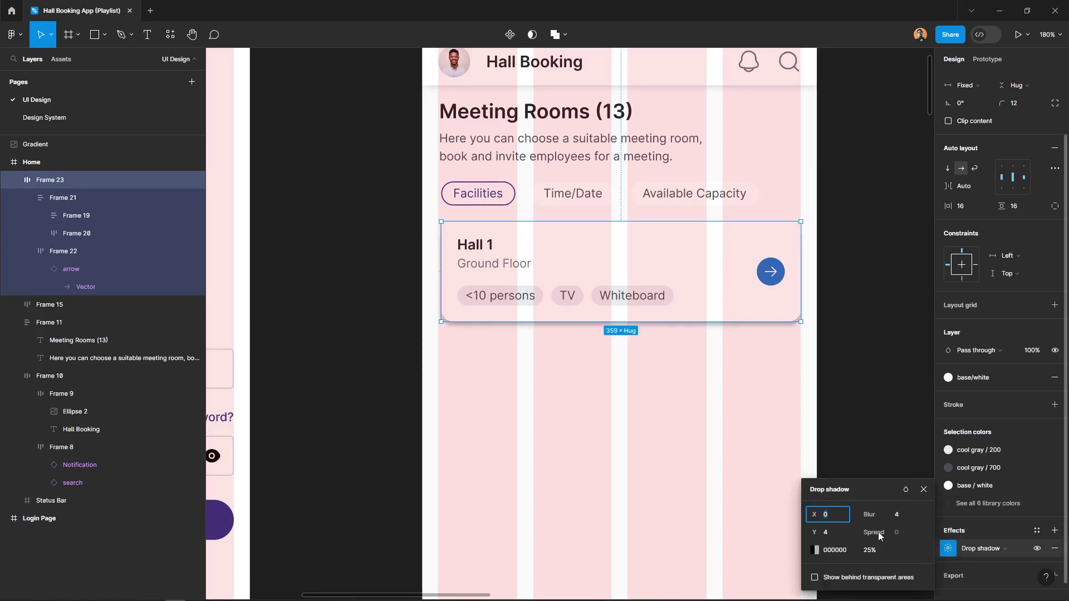
{"action": "left_click", "coordinate": [897, 515]}
{"action": "left_click", "coordinate": [840, 534]}
{"action": "left_click", "coordinate": [871, 551]}
{"action": "type", "text": "8"}
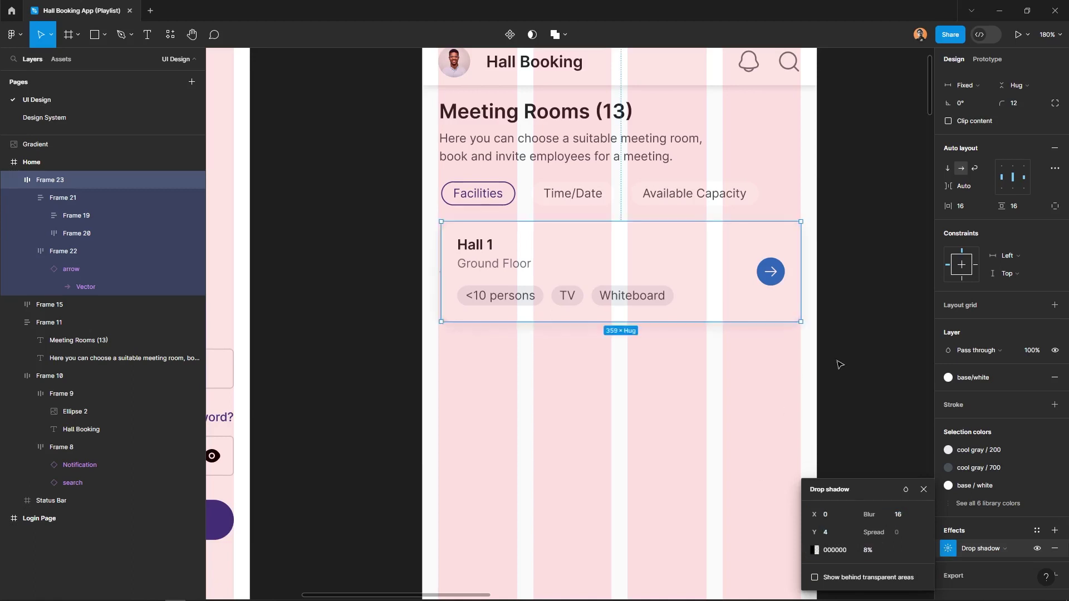
{"action": "left_click", "coordinate": [840, 365]}
- Set the Hall 1 card's horizontal constraint to Center and stretch its left edge outward
{"action": "left_click", "coordinate": [779, 314]}
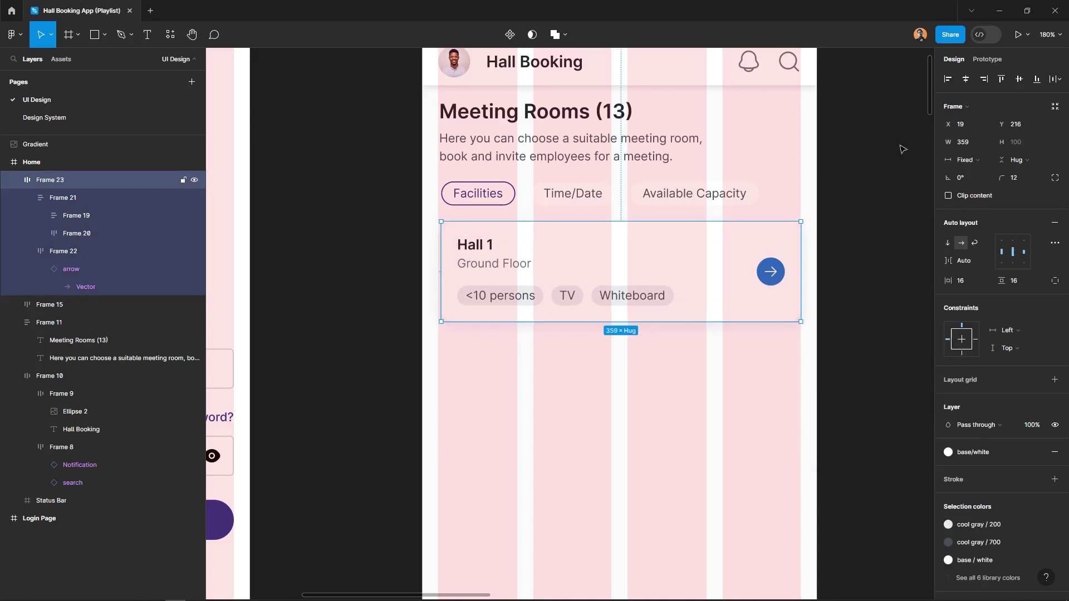
{"action": "left_click", "coordinate": [965, 79]}
{"action": "scroll", "coordinate": [432, 271], "scroll_direction": "up", "scroll_amount": 3, "text": "ctrl"}
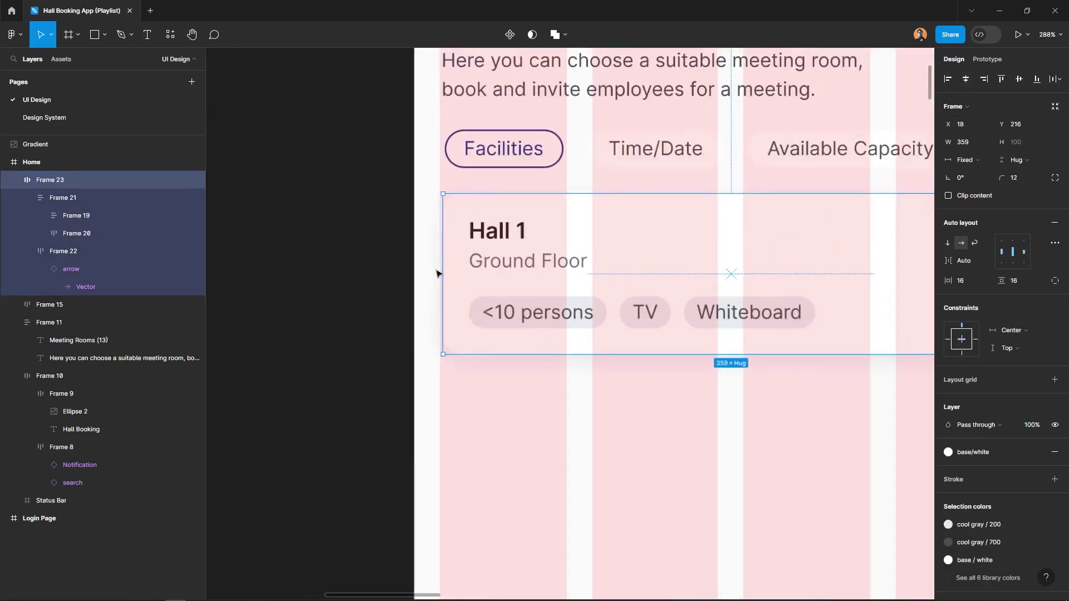
{"action": "scroll", "coordinate": [431, 271], "scroll_direction": "up", "scroll_amount": 2, "text": "ctrl"}
{"action": "left_click_drag", "start_coordinate": [446, 268], "coordinate": [442, 268]}
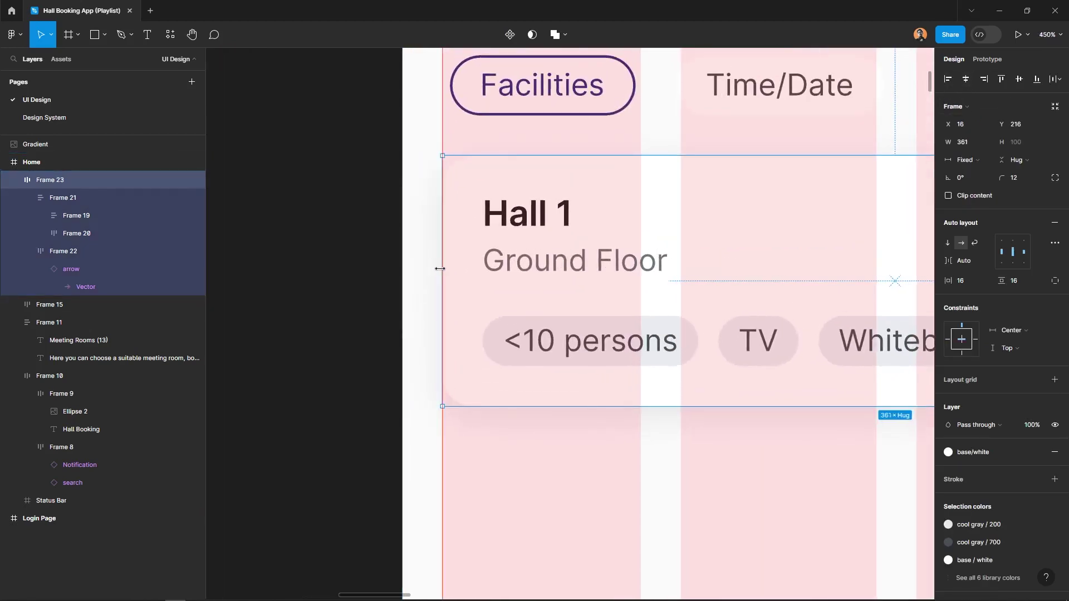
{"action": "scroll", "coordinate": [437, 278], "scroll_direction": "down", "scroll_amount": 3, "text": "ctrl"}
{"action": "scroll", "coordinate": [437, 279], "scroll_direction": "down", "scroll_amount": 2, "text": "ctrl"}
- Stretch the card's right edge so the card is 362 wide
{"action": "left_click", "coordinate": [869, 329]}
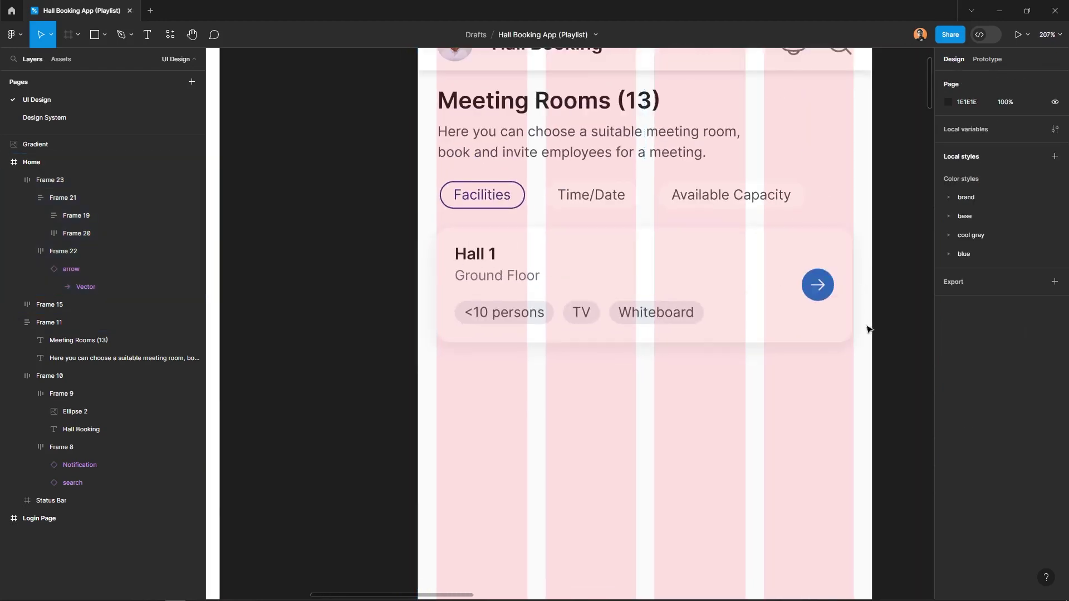
{"action": "scroll", "coordinate": [883, 316], "scroll_direction": "up", "scroll_amount": 2, "text": "ctrl"}
{"action": "scroll", "coordinate": [864, 279], "scroll_direction": "up", "scroll_amount": 3, "text": "ctrl"}
{"action": "left_click", "coordinate": [800, 262]}
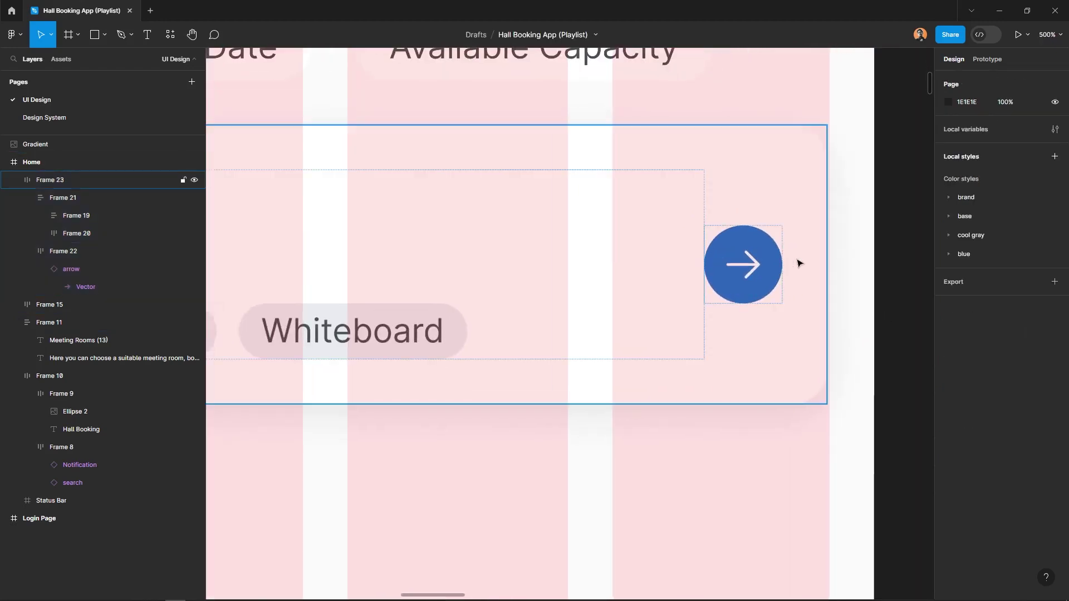
{"action": "left_click_drag", "start_coordinate": [824, 251], "coordinate": [830, 251]}
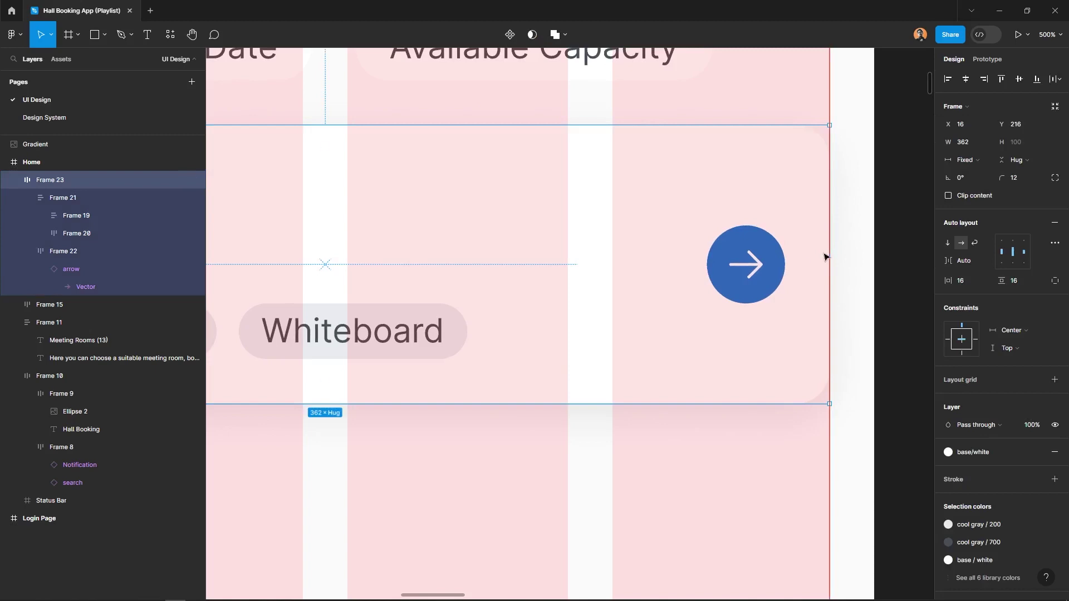
{"action": "left_click", "coordinate": [873, 310]}
{"action": "scroll", "coordinate": [811, 289], "scroll_direction": "down", "scroll_amount": 2, "text": "ctrl"}
{"action": "scroll", "coordinate": [804, 281], "scroll_direction": "down", "scroll_amount": 2, "text": "ctrl"}
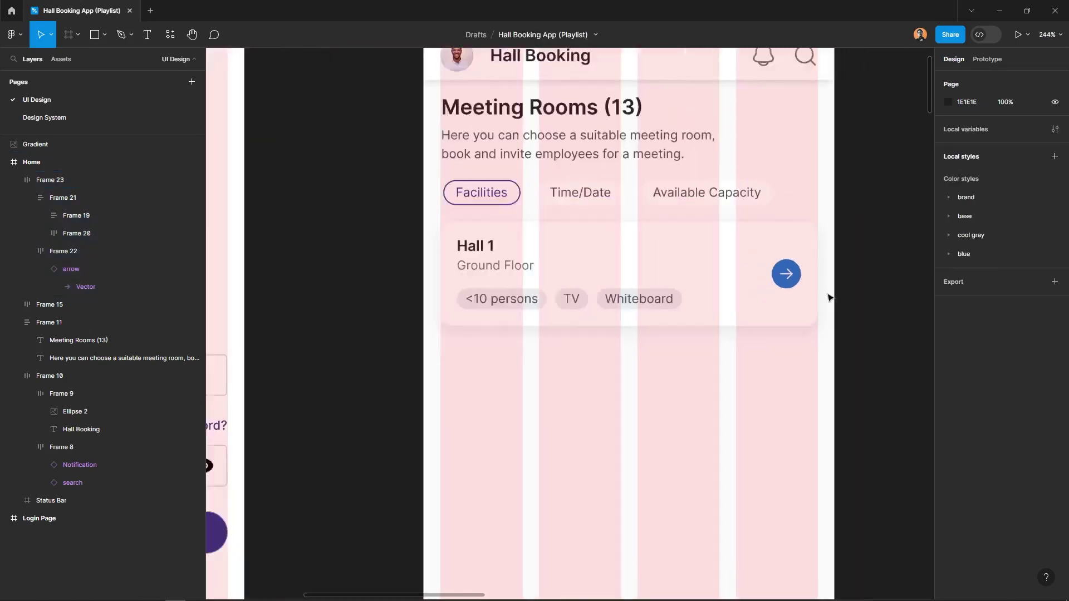
{"action": "scroll", "coordinate": [829, 298], "scroll_direction": "down", "scroll_amount": 2, "text": "ctrl"}
- Duplicate the Hall 1 card below the first and hide the pink layout grid
{"action": "left_click", "coordinate": [715, 253]}
{"action": "left_click_drag", "start_coordinate": [715, 253], "coordinate": [728, 353], "text": "alt"}
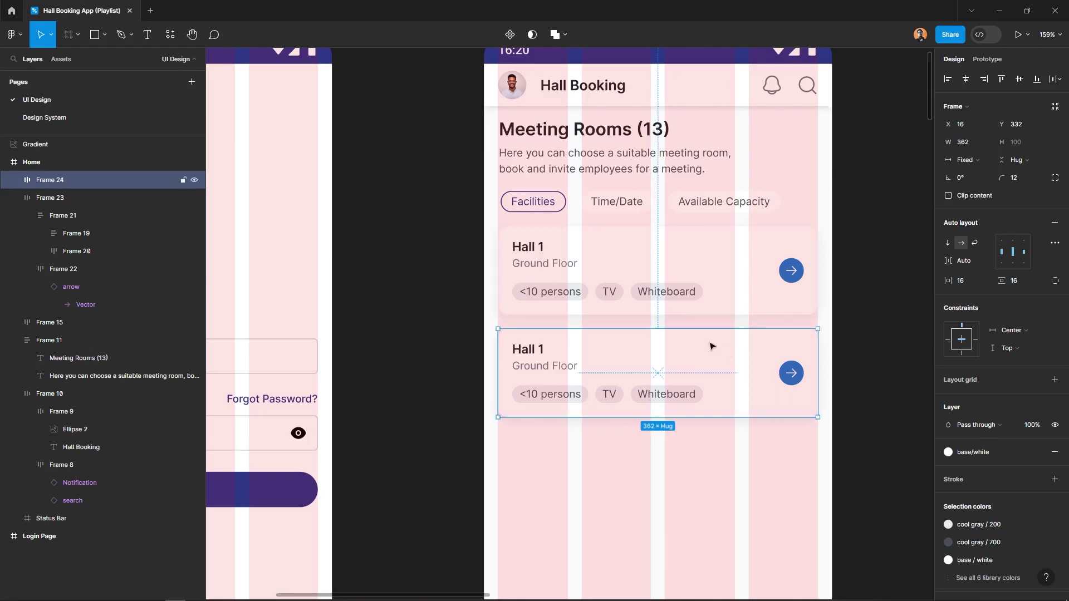
{"action": "scroll", "coordinate": [712, 347], "scroll_direction": "down", "scroll_amount": 2, "text": "ctrl"}
{"action": "left_click", "coordinate": [866, 269]}
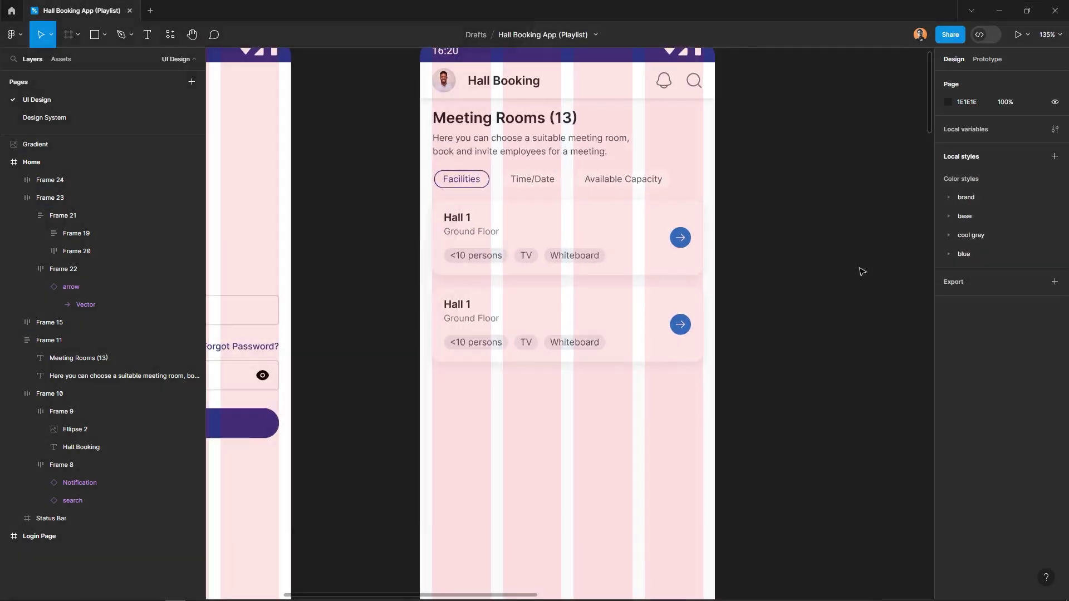
{"action": "key", "text": "ctrl+shift+4"}
{"action": "scroll", "coordinate": [791, 276], "scroll_direction": "down", "scroll_amount": 1, "text": "ctrl"}
{"action": "scroll", "coordinate": [790, 273], "scroll_direction": "up", "scroll_amount": 1, "text": "ctrl"}
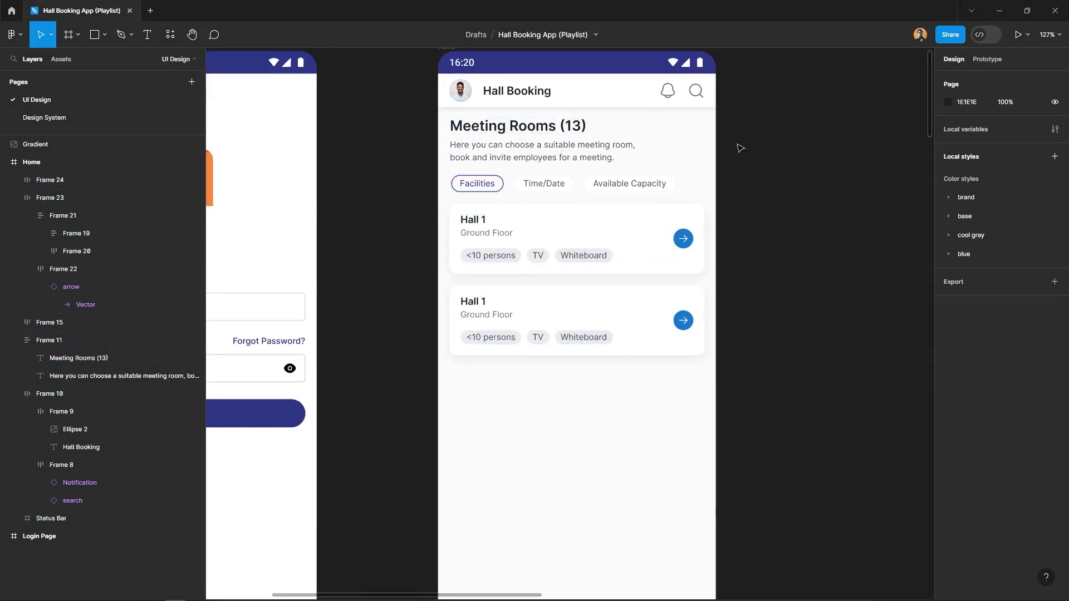
- Move the tab row, heading and both cards down to add space above the Facilities tabs
{"action": "mouse_move", "coordinate": [739, 145]}
{"action": "left_mouse_down"}
{"action": "mouse_move", "coordinate": [544, 302]}
{"action": "mouse_move", "coordinate": [540, 334]}
{"action": "left_mouse_up"}
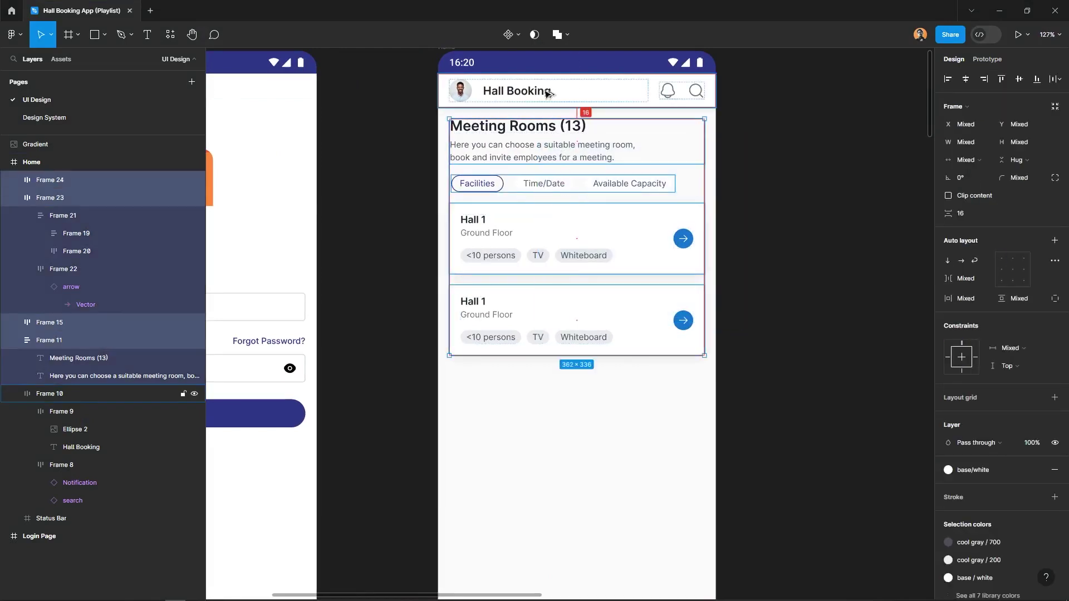
{"action": "left_click", "coordinate": [851, 312]}
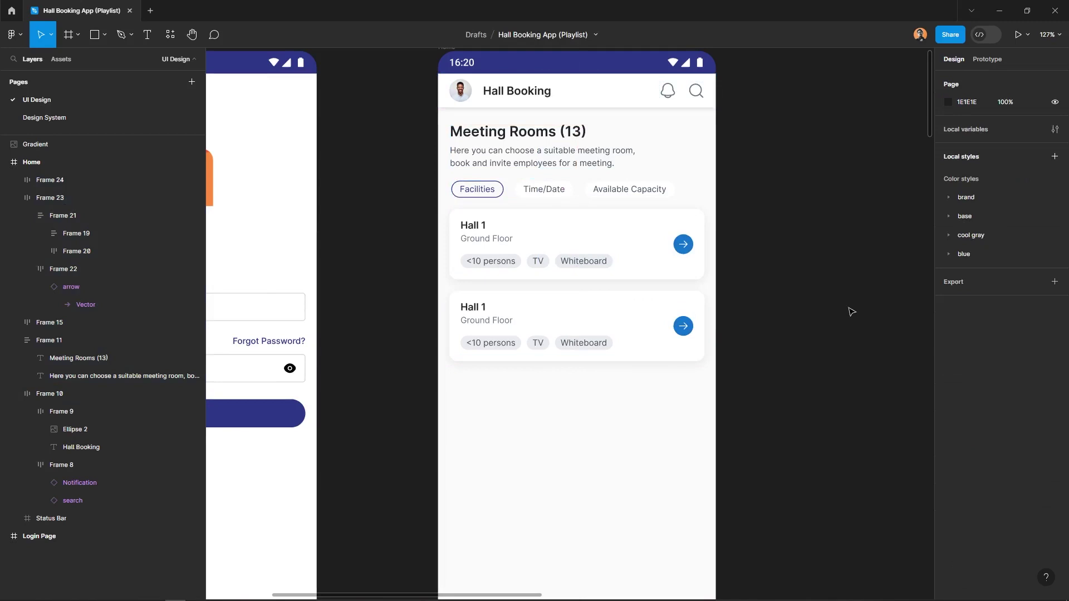
{"action": "left_click", "coordinate": [525, 192]}
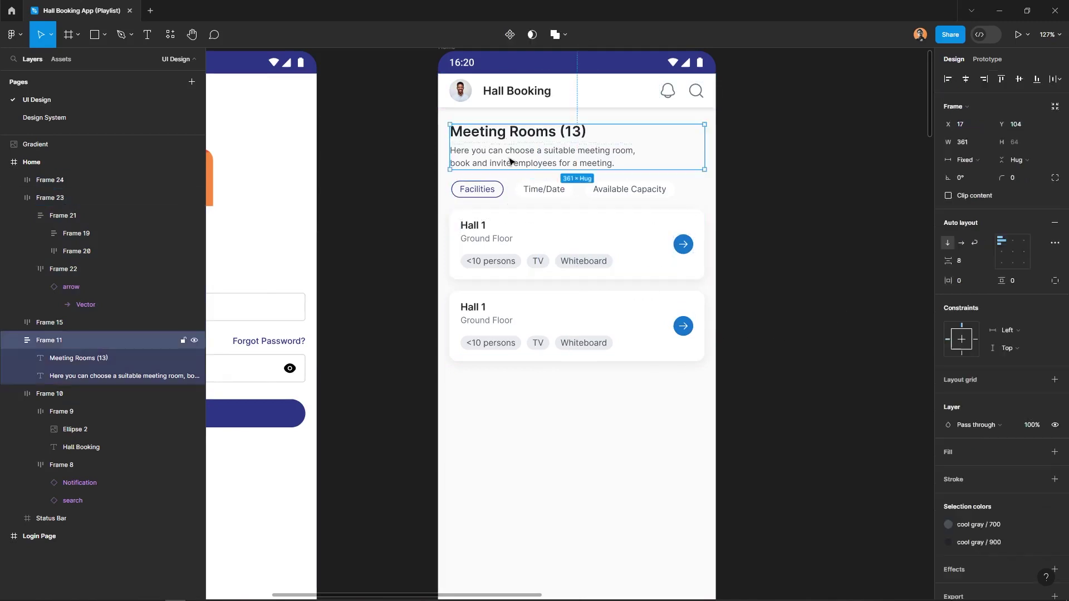
{"action": "left_click", "coordinate": [545, 256], "text": "shift"}
{"action": "left_click", "coordinate": [551, 325], "text": "shift"}
{"action": "left_click", "coordinate": [588, 165], "text": "shift"}
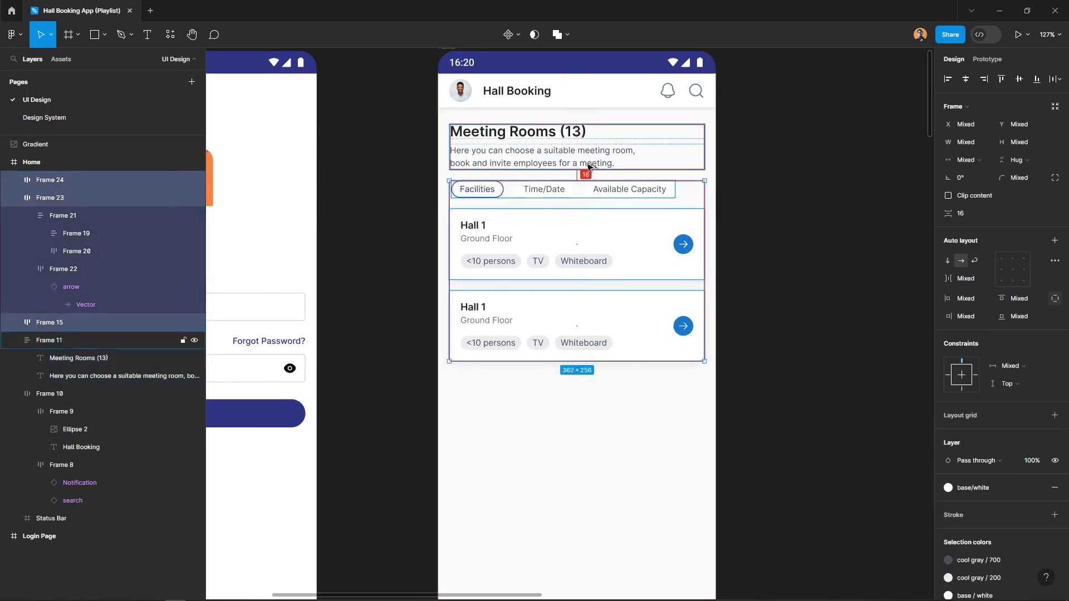
{"action": "left_click_drag", "start_coordinate": [589, 165], "coordinate": [589, 171]}
{"action": "left_click", "coordinate": [831, 247]}
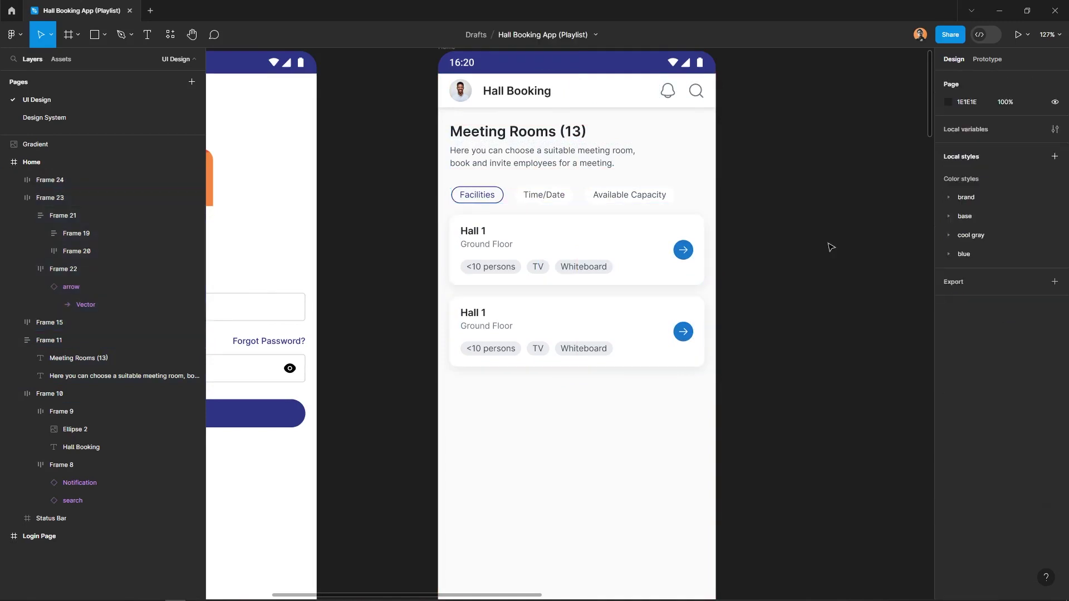
- Rename the second card to Hall 2 and update its capacity text
{"action": "scroll", "coordinate": [525, 282], "scroll_direction": "up", "scroll_amount": 3}
{"action": "scroll", "coordinate": [425, 255], "scroll_direction": "up", "scroll_amount": 3}
{"action": "double_click", "coordinate": [424, 258]}
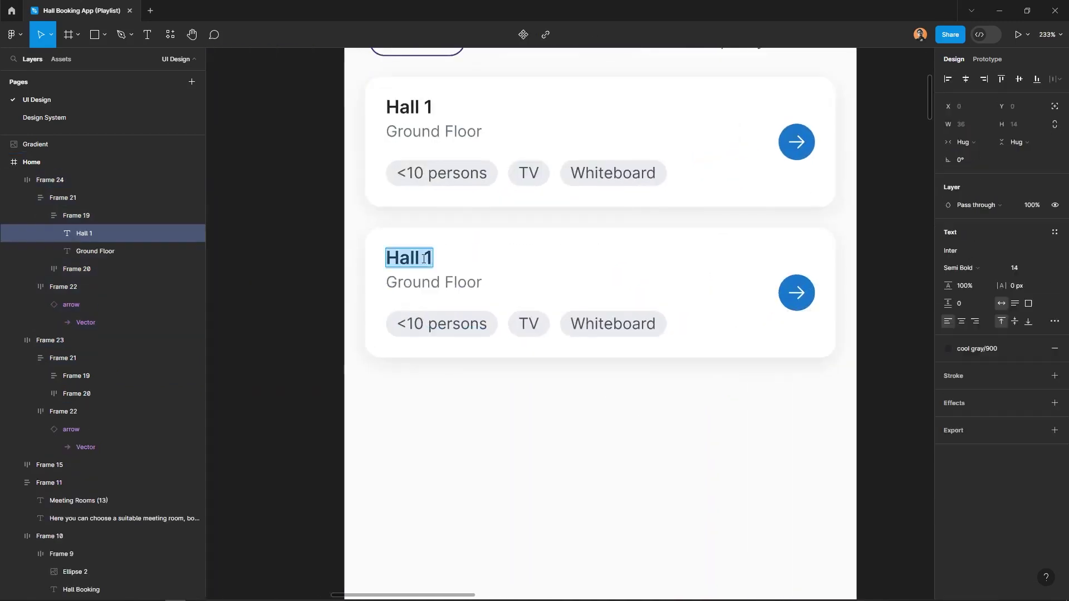
{"action": "type", "text": "2"}
{"action": "double_click", "coordinate": [416, 328]}
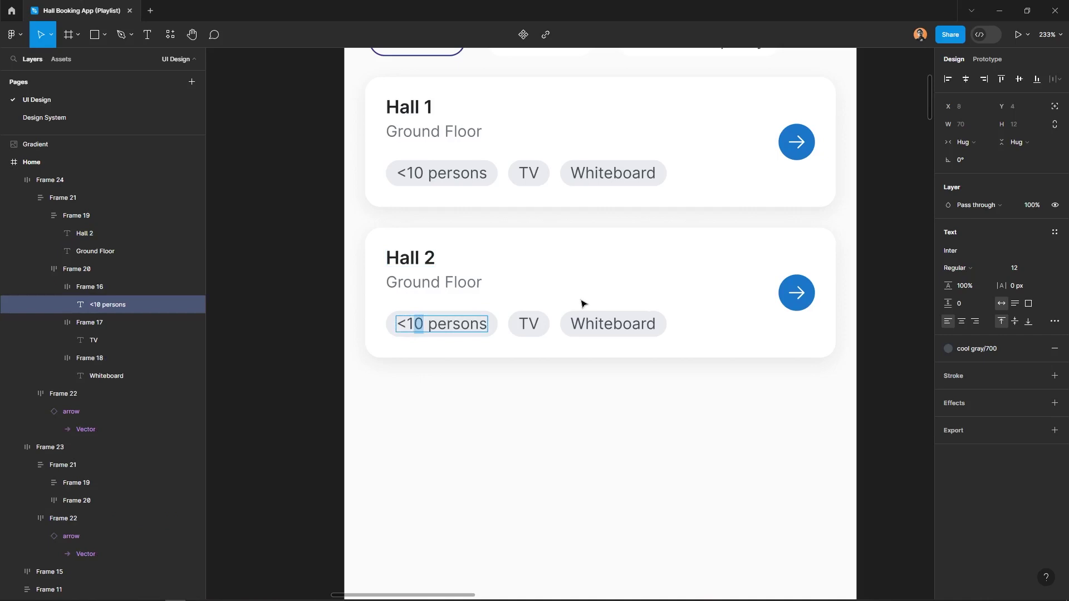
{"action": "type", "text": "2"}
- Duplicate the Hall 2 card with Ctrl+D and retitle the copy Hall 3
{"action": "left_click", "coordinate": [703, 443]}
{"action": "left_click", "coordinate": [675, 351]}
{"action": "key", "text": "ctrl+d"}
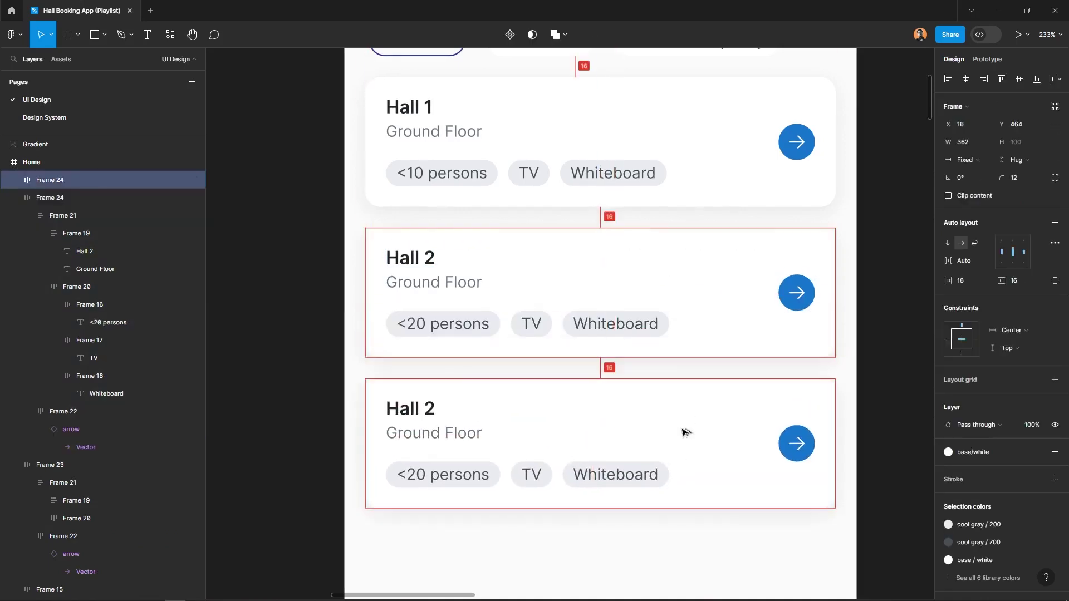
{"action": "scroll", "coordinate": [686, 433], "scroll_direction": "down", "scroll_amount": 1}
{"action": "double_click", "coordinate": [411, 362]}
{"action": "type", "text": "3"}
{"action": "key", "text": "Escape"}
- Set the Hall 3 capacity to 15 and hide its Whiteboard chip
{"action": "scroll", "coordinate": [516, 381], "scroll_direction": "down", "scroll_amount": 1}
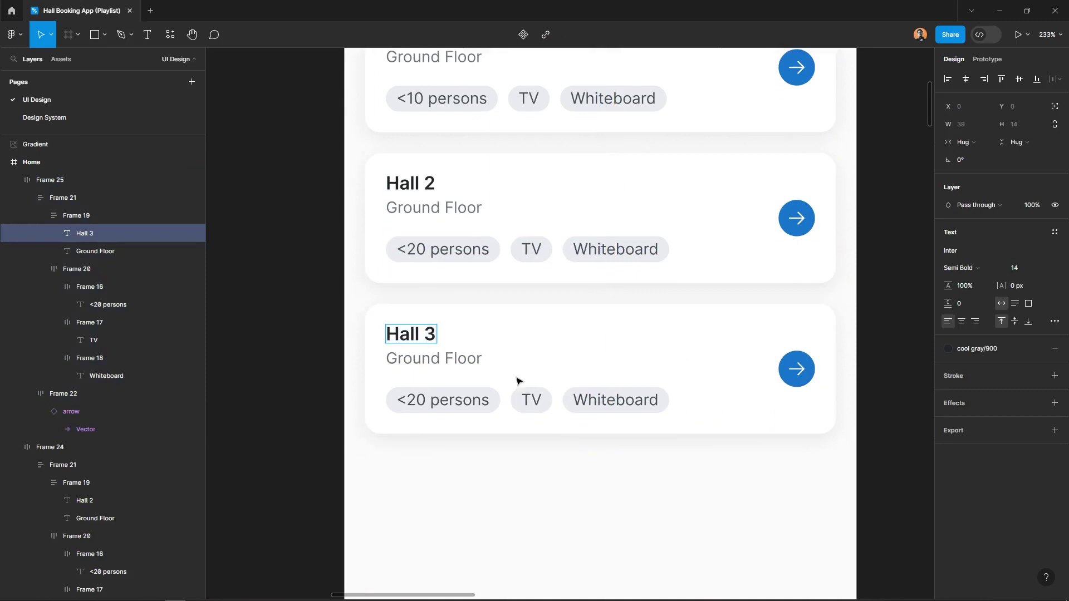
{"action": "scroll", "coordinate": [517, 381], "scroll_direction": "down", "scroll_amount": 1}
{"action": "double_click", "coordinate": [409, 384]}
{"action": "type", "text": "1"}
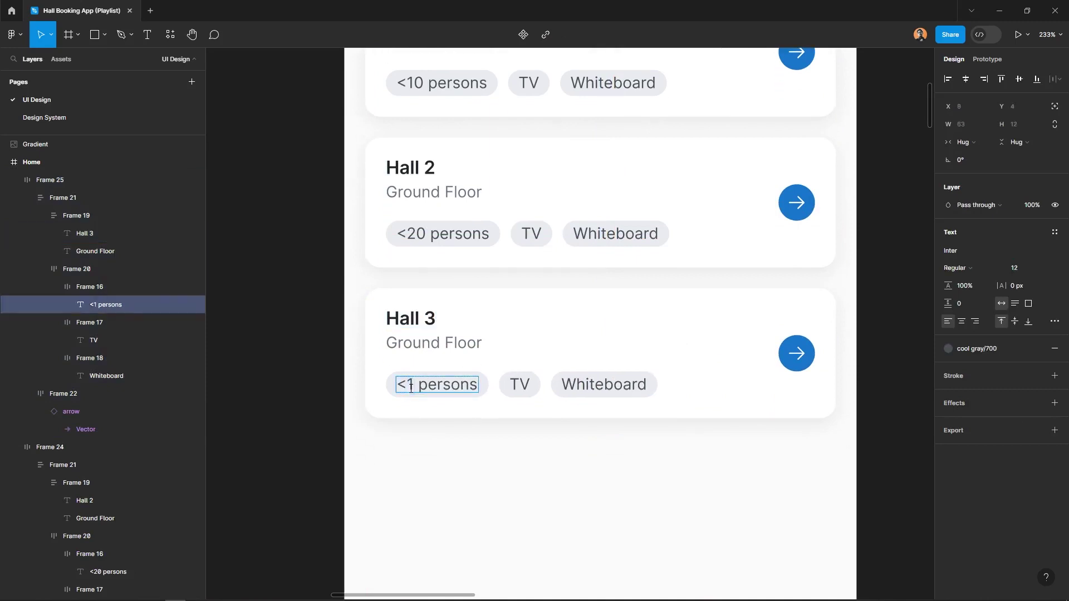
{"action": "type", "text": "5"}
{"action": "left_click", "coordinate": [607, 384]}
{"action": "key", "text": "0"}
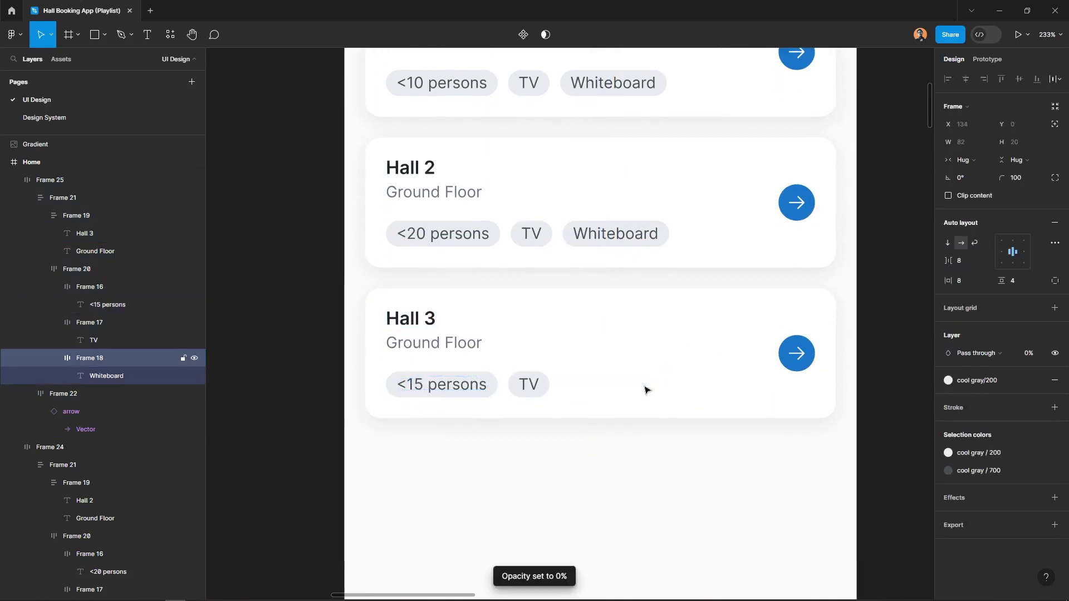
- Copy Hall 3 as Hall 4 with <5 persons, Whiteboard shown and TV hidden
{"action": "scroll", "coordinate": [645, 389], "scroll_direction": "down", "scroll_amount": 3}
{"action": "left_click_drag", "start_coordinate": [744, 134], "coordinate": [744, 283]}
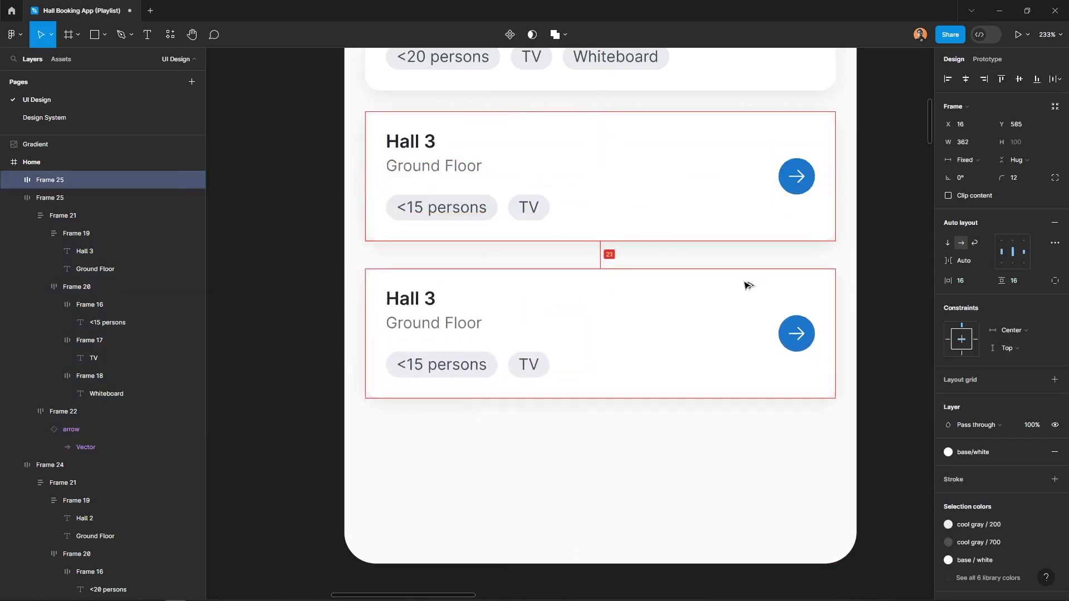
{"action": "double_click", "coordinate": [430, 292]}
{"action": "type", "text": "4"}
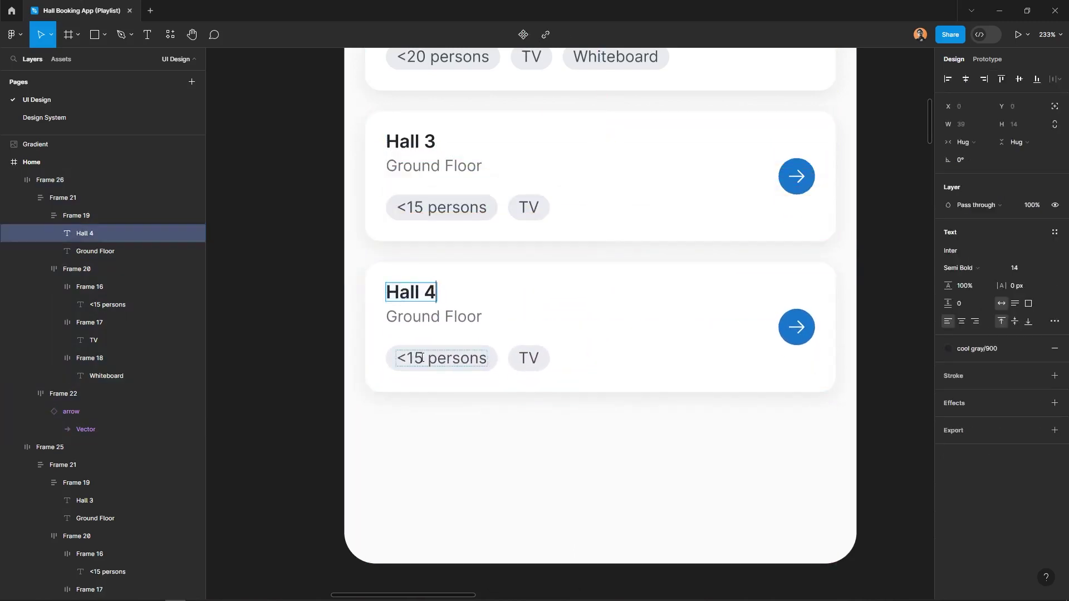
{"action": "double_click", "coordinate": [414, 358]}
{"action": "key", "text": "BackSpace"}
{"action": "key", "text": "Escape"}
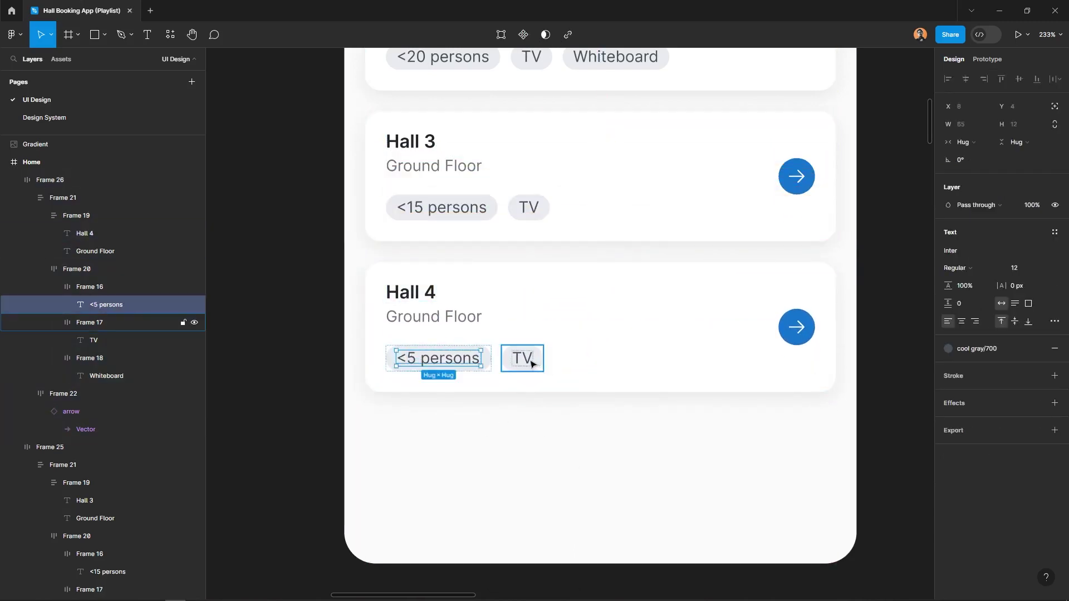
{"action": "left_click", "coordinate": [607, 359]}
{"action": "key", "text": "0"}
{"action": "left_click", "coordinate": [540, 368]}
{"action": "key", "text": "ctrl+shift+h"}
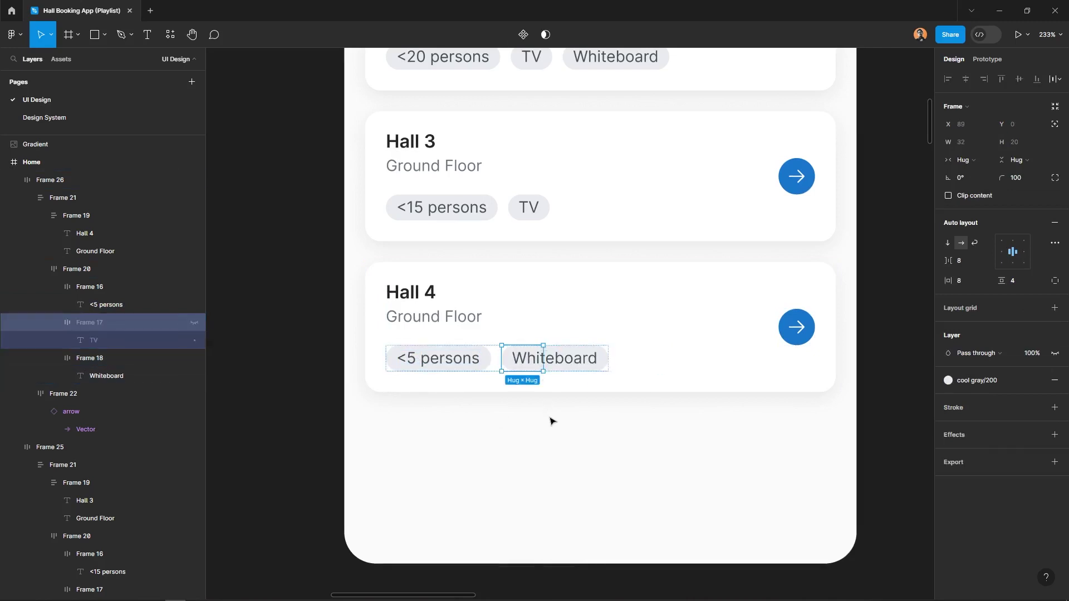
- Duplicate Hall 4 below as a Hall 5 card with <10 persons capacity
{"action": "left_click", "coordinate": [627, 277]}
{"action": "left_click_drag", "start_coordinate": [627, 277], "coordinate": [629, 428]}
{"action": "scroll", "coordinate": [629, 428], "scroll_direction": "down", "scroll_amount": 2}
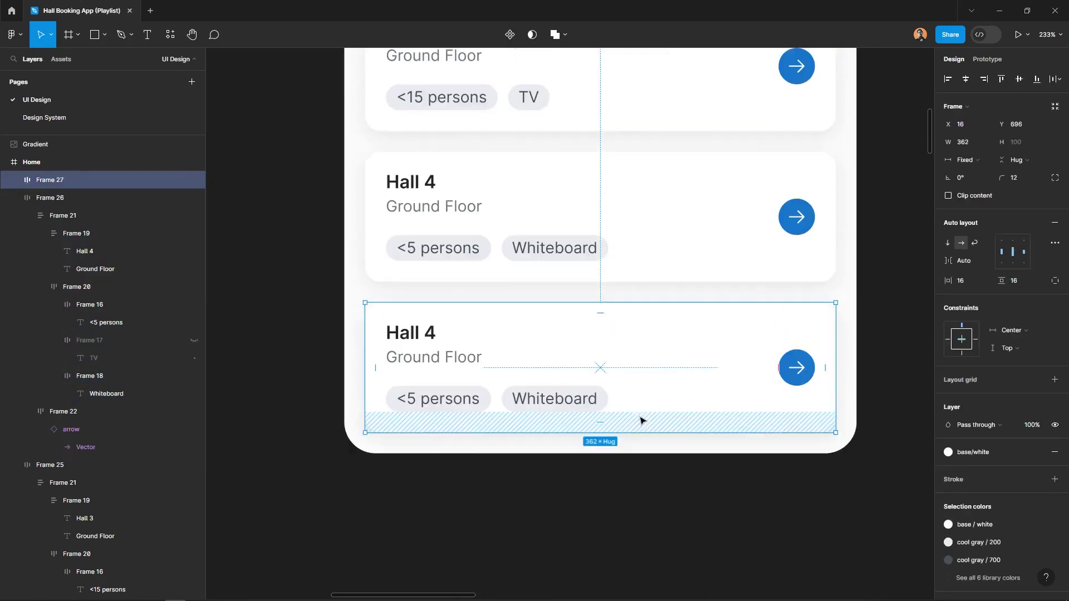
{"action": "double_click", "coordinate": [412, 332]}
{"action": "type", "text": "5"}
{"action": "left_click", "coordinate": [429, 399]}
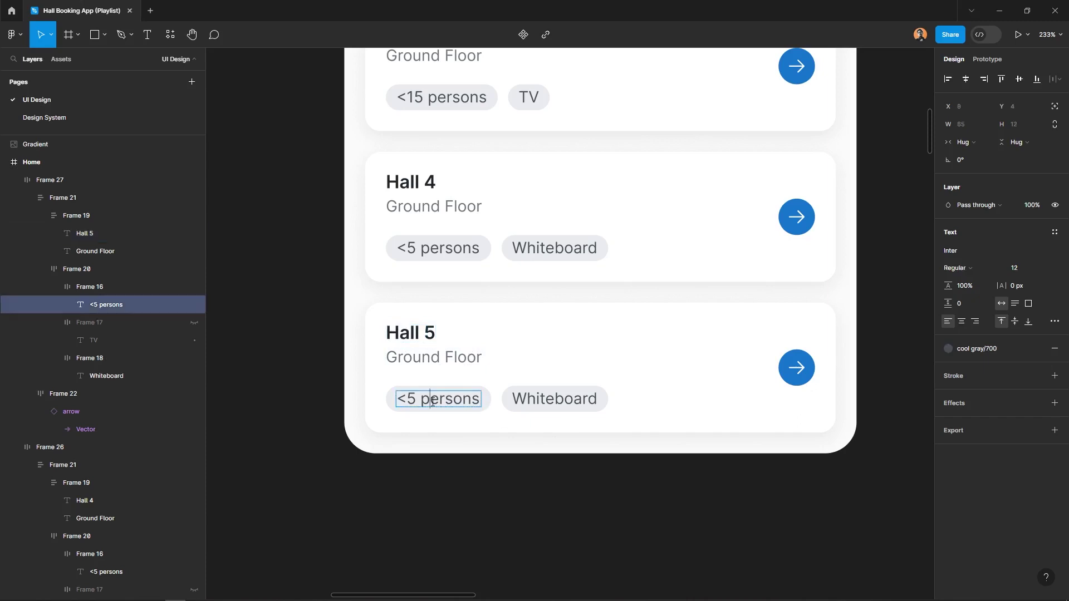
{"action": "double_click", "coordinate": [429, 398]}
{"action": "type", "text": "10"}
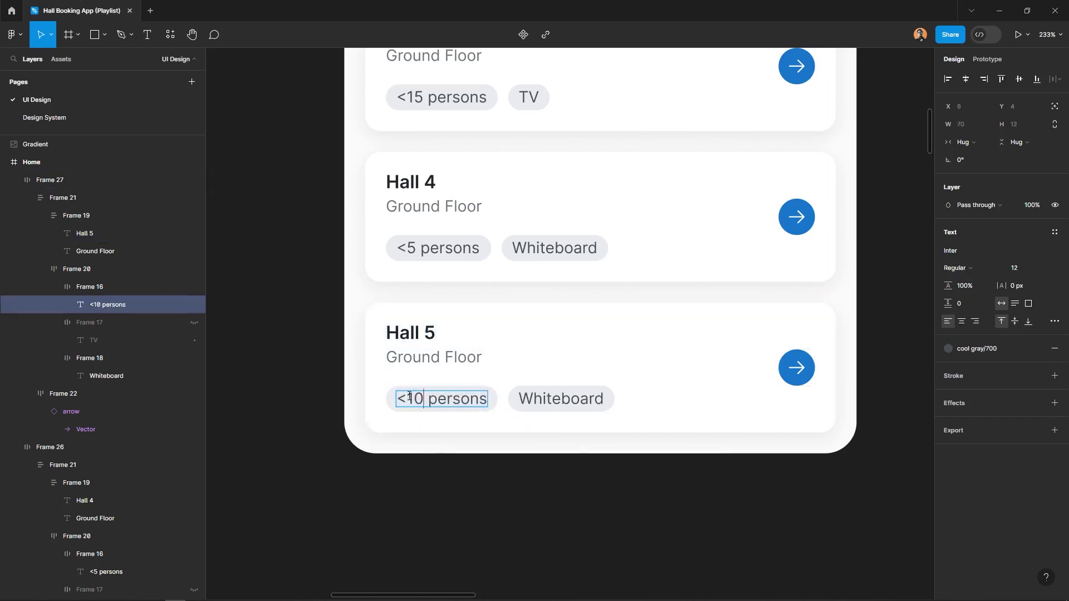
{"action": "left_click", "coordinate": [564, 433]}
- Swap Hall 5's chips to hide Whiteboard and show TV
{"action": "left_click", "coordinate": [563, 400]}
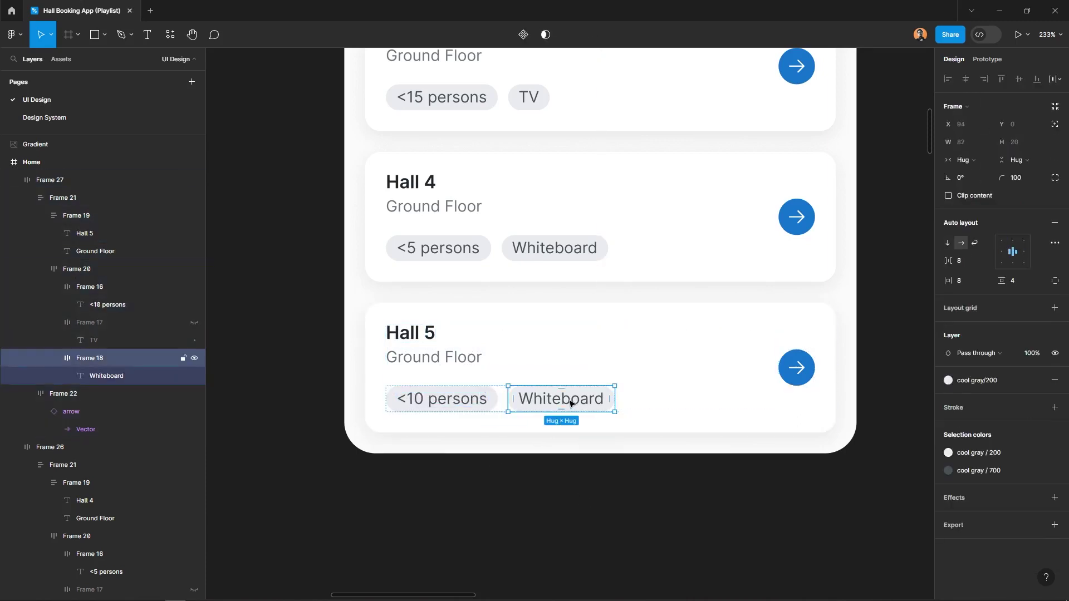
{"action": "key", "text": "ctrl+shift+h"}
{"action": "key", "text": "Escape"}
{"action": "double_click", "coordinate": [515, 395]}
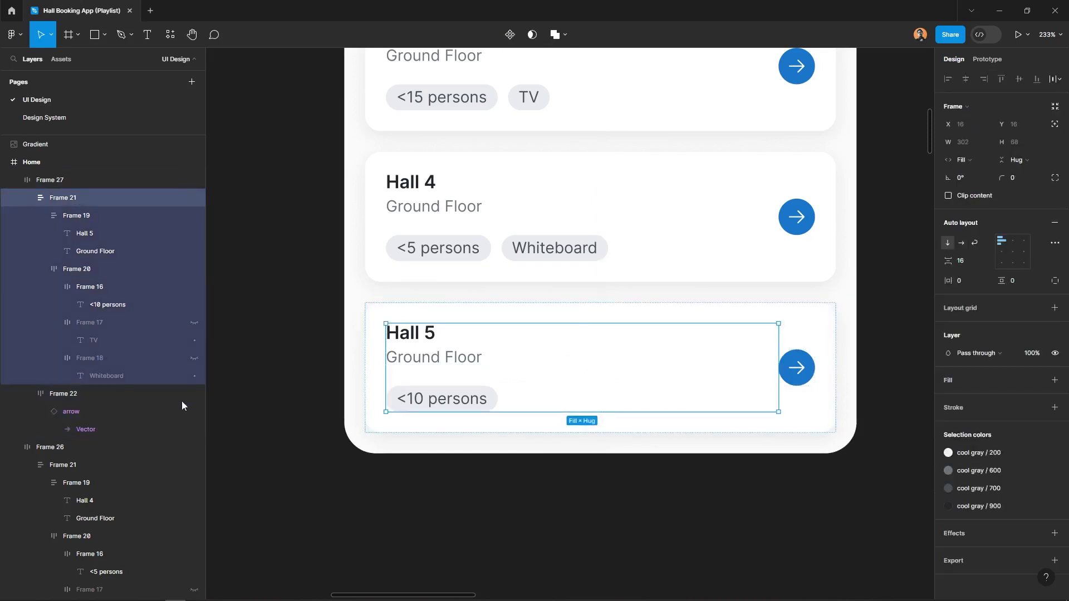
{"action": "left_click", "coordinate": [194, 323]}
{"action": "left_click", "coordinate": [453, 521]}
{"action": "key", "text": "shift+1"}
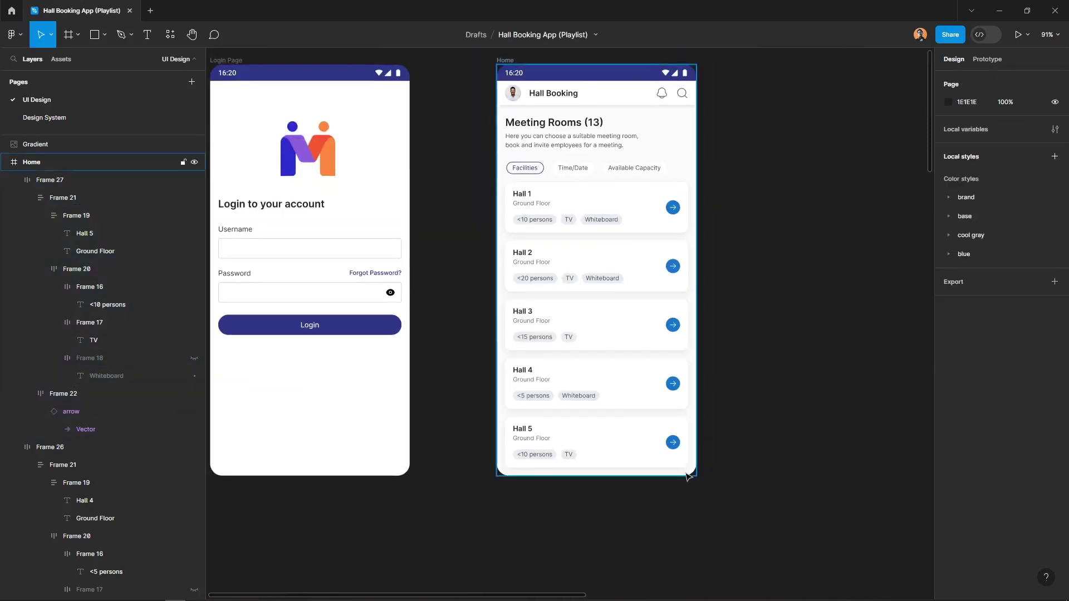
- On the Design System page, Alt-drag a copy of the 24×24 home icon below the icon row
{"action": "scroll", "coordinate": [689, 476], "scroll_direction": "down", "scroll_amount": 1, "text": "ctrl"}
{"action": "left_click", "coordinate": [662, 465]}
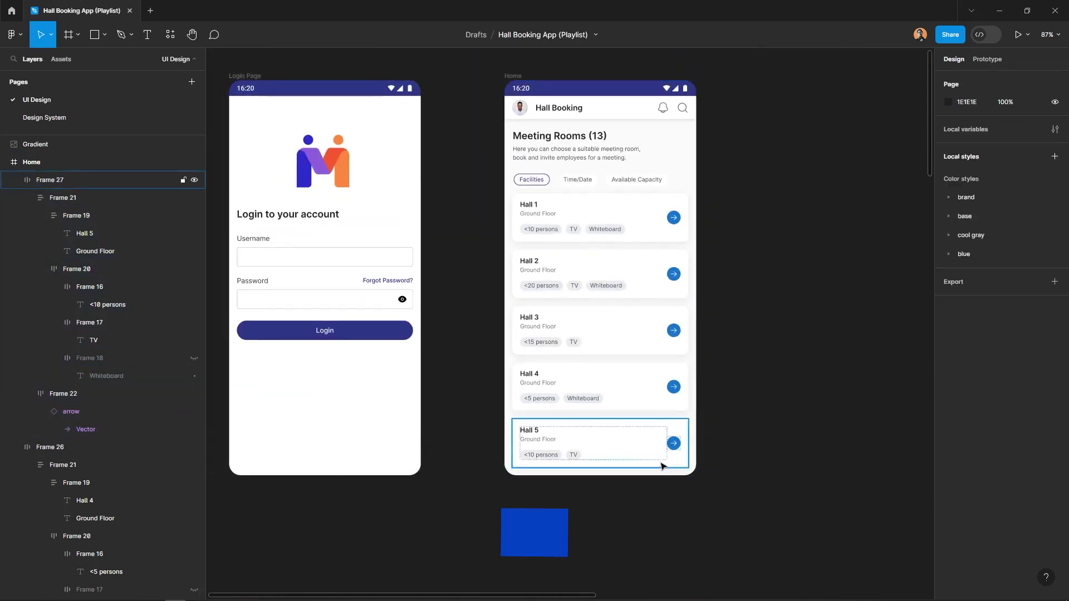
{"action": "left_click", "coordinate": [81, 114]}
{"action": "left_click", "coordinate": [355, 301]}
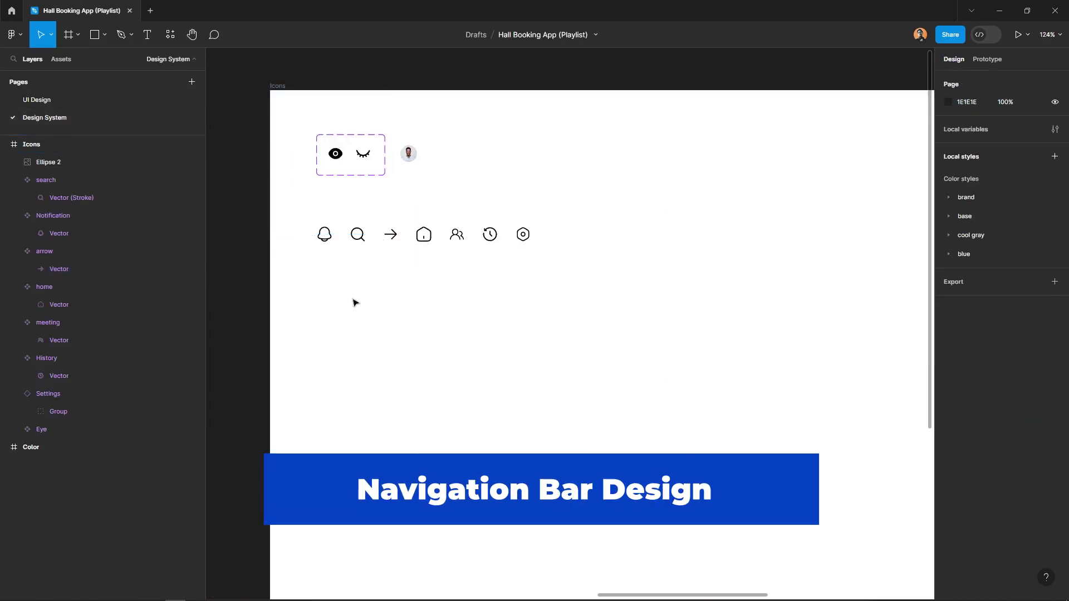
{"action": "scroll", "coordinate": [325, 249], "scroll_direction": "up", "scroll_amount": 3, "text": "ctrl"}
{"action": "scroll", "coordinate": [329, 249], "scroll_direction": "up", "scroll_amount": 3, "text": "ctrl"}
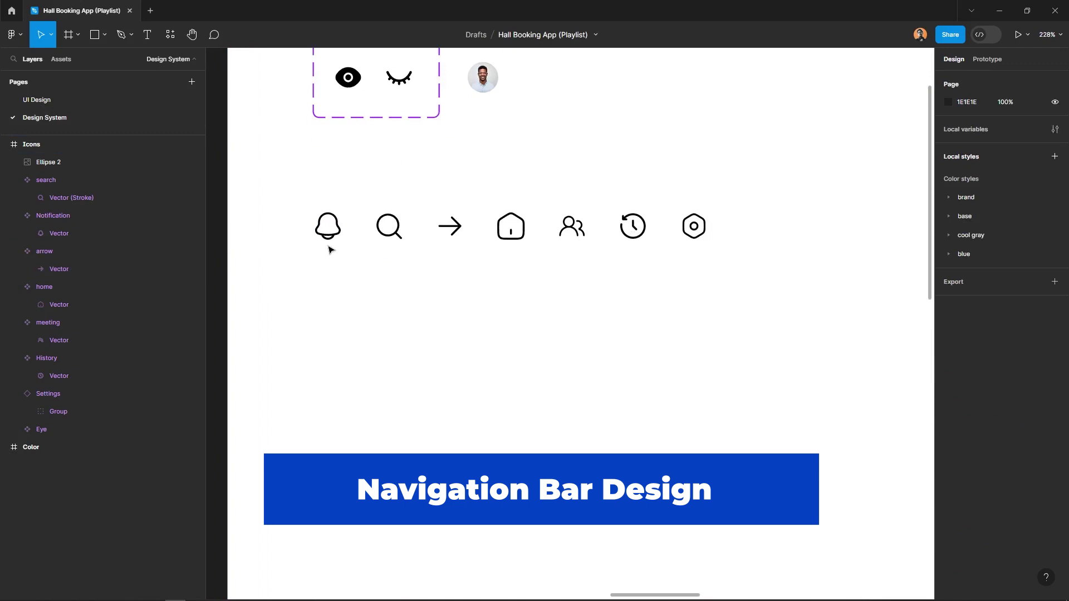
{"action": "left_click", "coordinate": [509, 237]}
{"action": "left_click_drag", "start_coordinate": [508, 238], "coordinate": [497, 352], "text": "alt"}
{"action": "scroll", "coordinate": [490, 367], "scroll_direction": "down", "scroll_amount": 3}
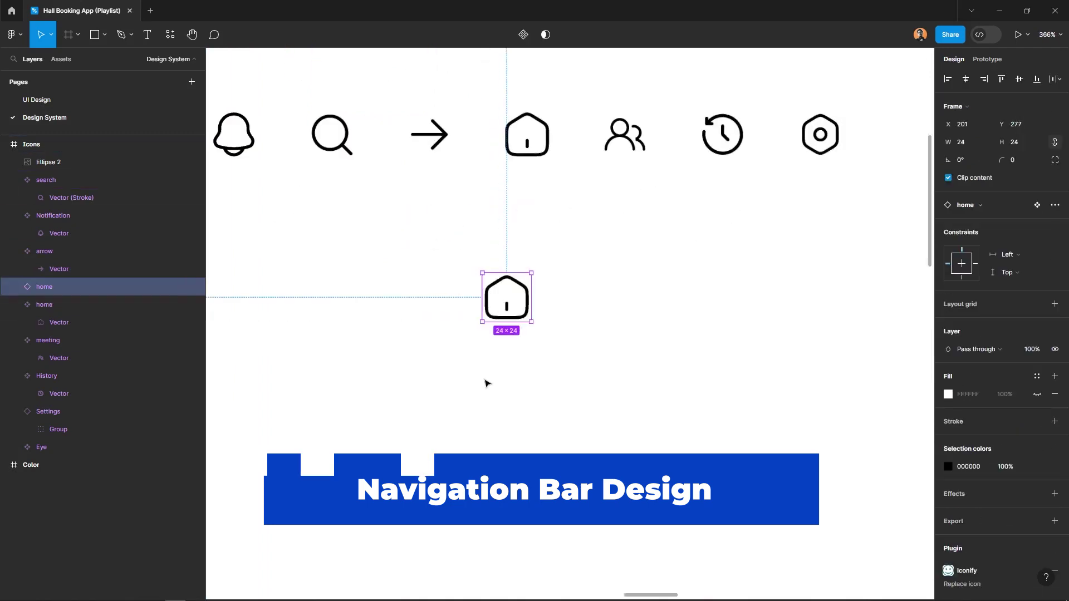
{"action": "scroll", "coordinate": [487, 382], "scroll_direction": "up", "scroll_amount": 3, "text": "ctrl"}
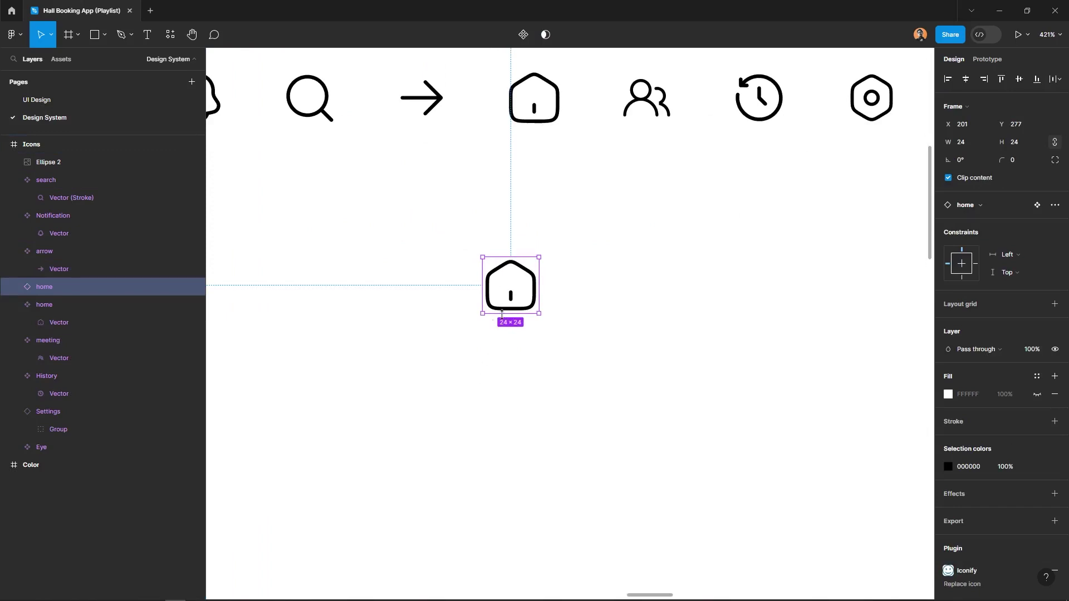
- Add auto layout to the home icon copy with 16 horizontal and 4 vertical padding, hugging at 56×32
{"action": "right_click", "coordinate": [520, 288]}
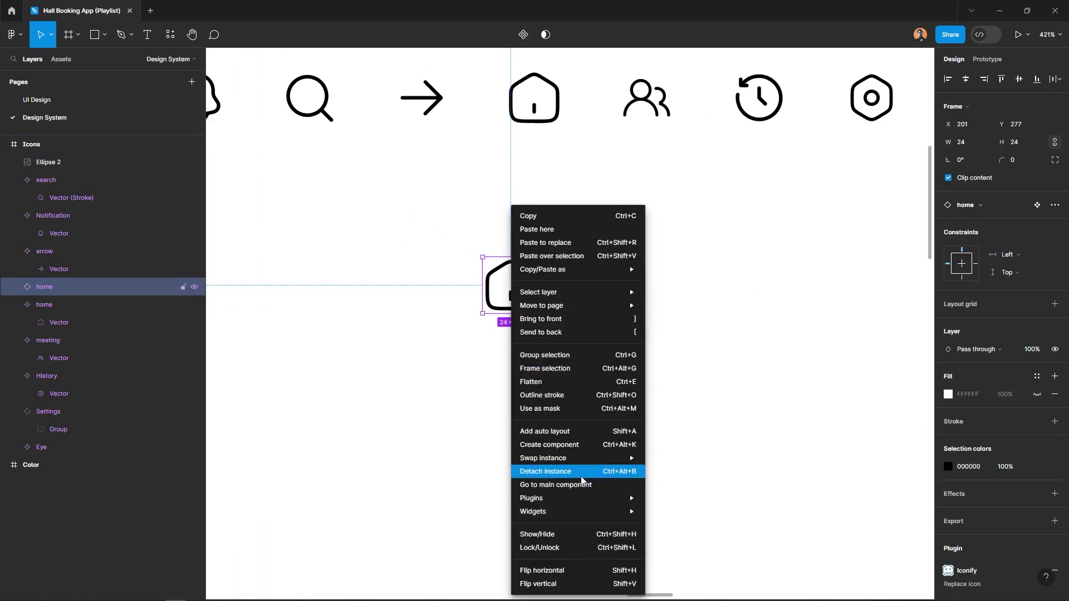
{"action": "left_click", "coordinate": [582, 435]}
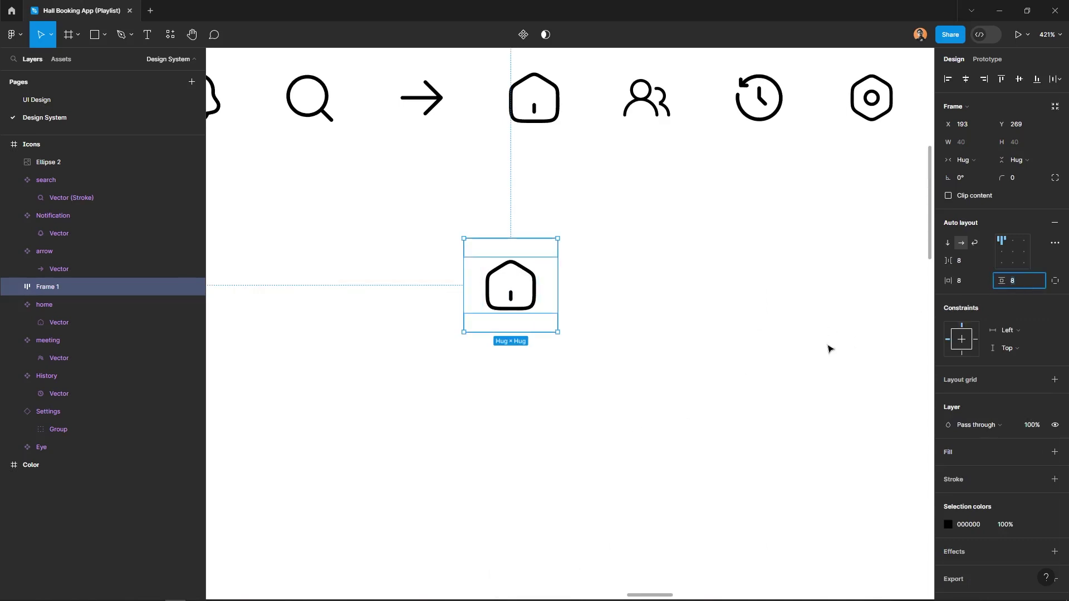
{"action": "left_click", "coordinate": [795, 358]}
{"action": "left_click", "coordinate": [519, 290]}
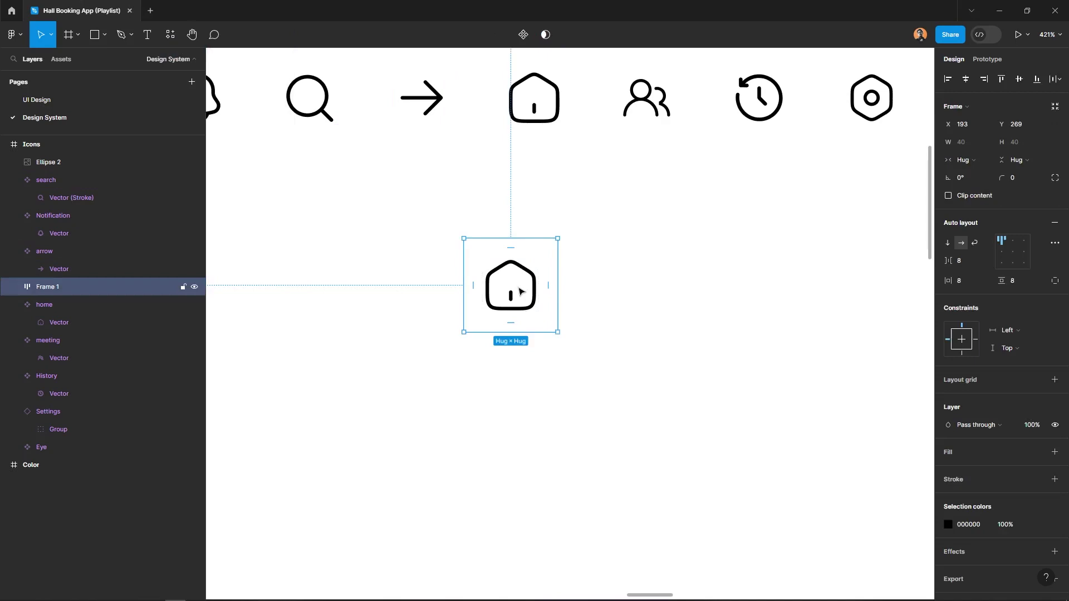
{"action": "left_click", "coordinate": [974, 282]}
{"action": "type", "text": "16"}
{"action": "key", "text": "Tab"}
{"action": "type", "text": "4"}
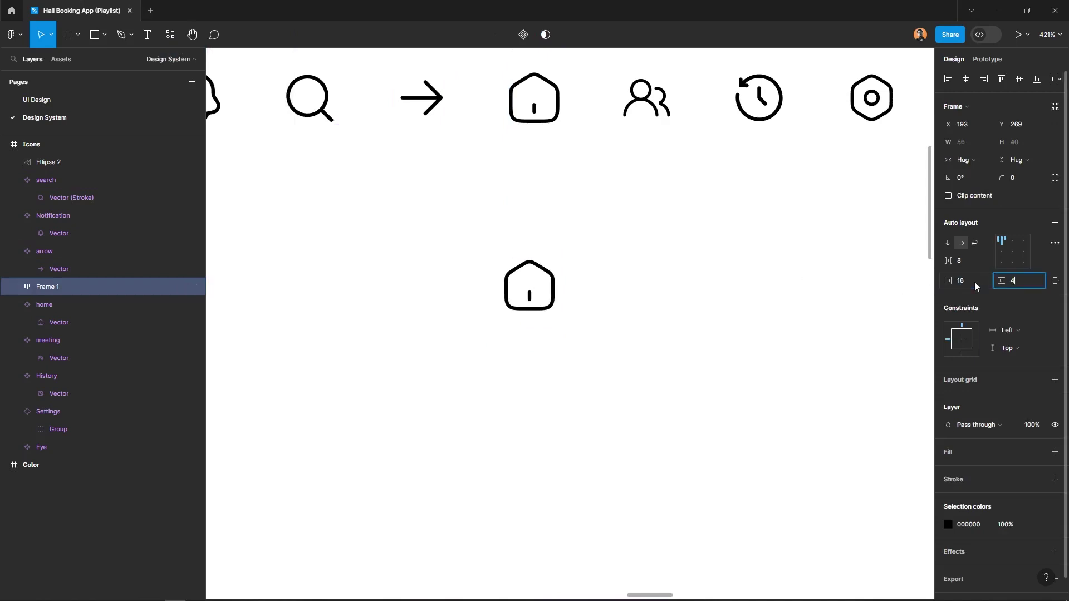
{"action": "key", "text": "Return"}
{"action": "scroll", "coordinate": [990, 464], "scroll_direction": "down", "scroll_amount": 1}
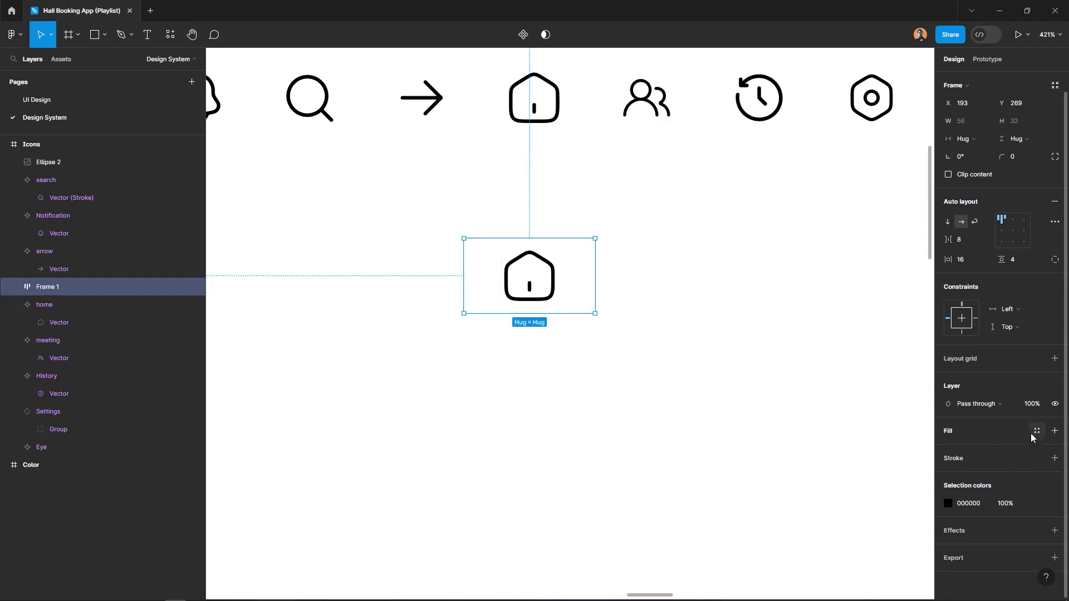
- Fill the icon frame with brand/primary, make the home icon white and round it into a pill
{"action": "left_click", "coordinate": [1036, 432]}
{"action": "left_click", "coordinate": [838, 458]}
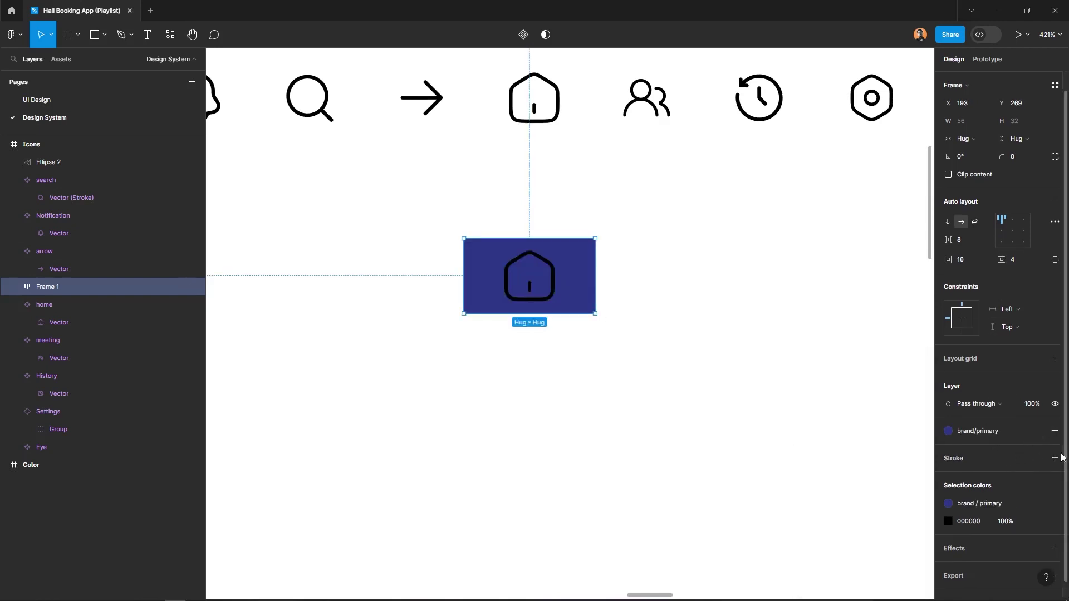
{"action": "left_click", "coordinate": [1037, 521]}
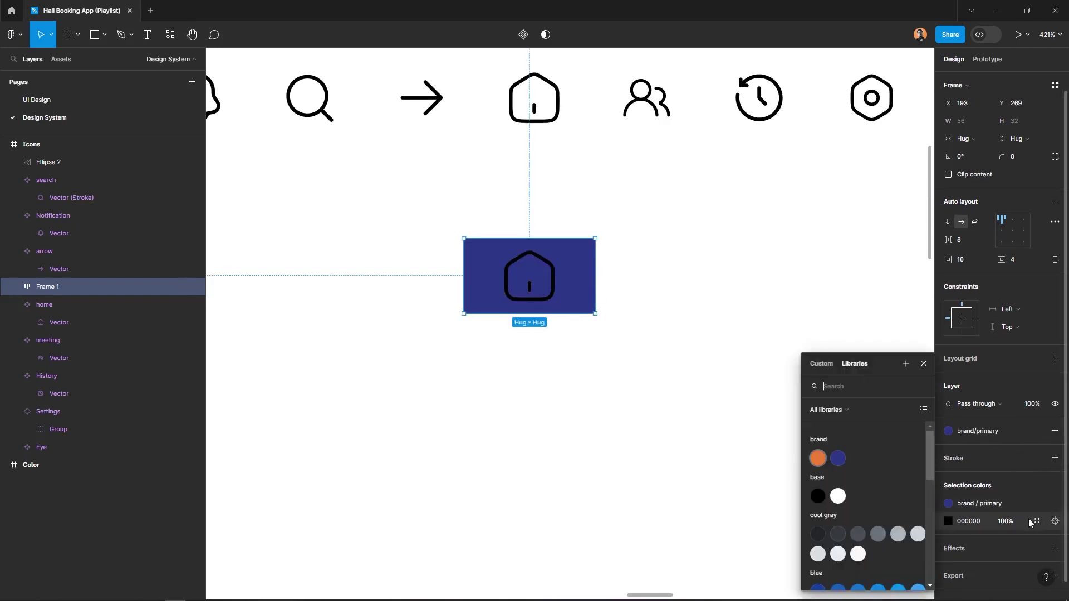
{"action": "left_click", "coordinate": [838, 496]}
{"action": "left_click", "coordinate": [1024, 153]}
{"action": "type", "text": "100"}
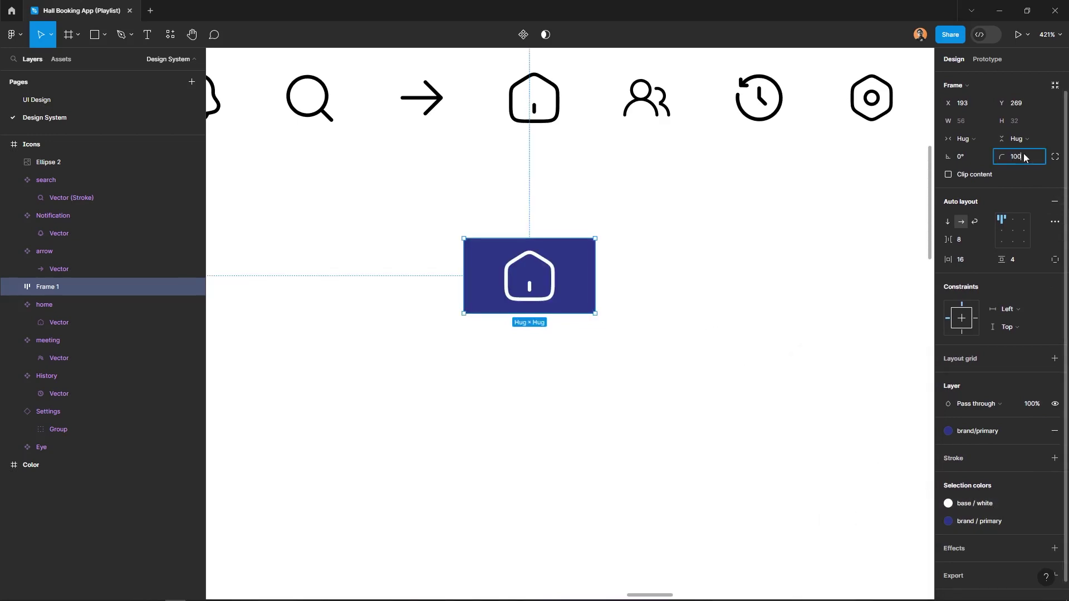
{"action": "key", "text": "Return"}
- Add a 'Home' label in cool gray/600 just below the pill
{"action": "left_click", "coordinate": [147, 35]}
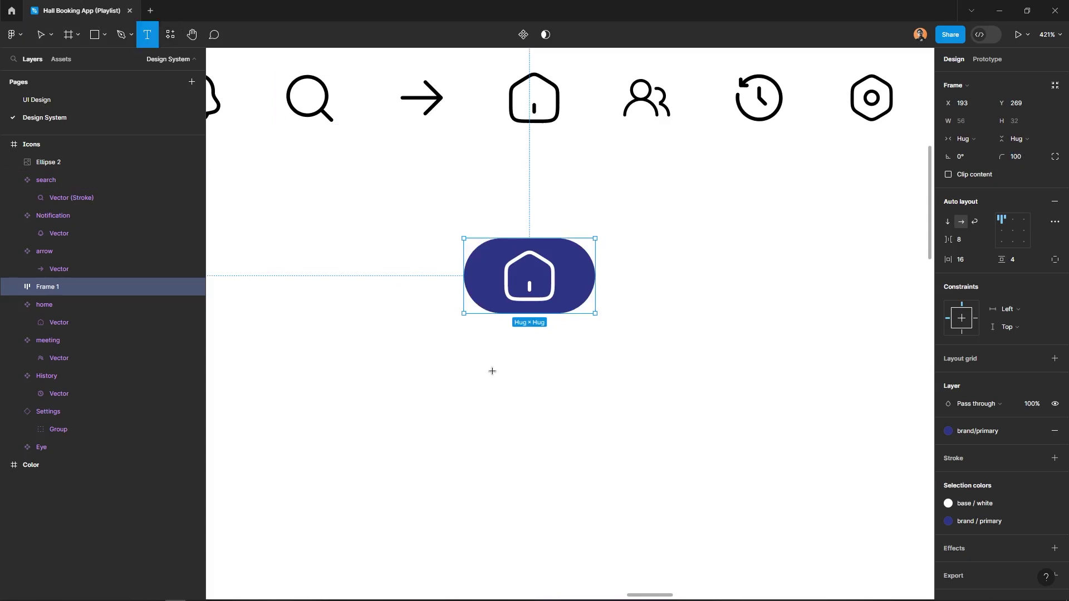
{"action": "left_click", "coordinate": [496, 352]}
{"action": "key", "text": "Escape"}
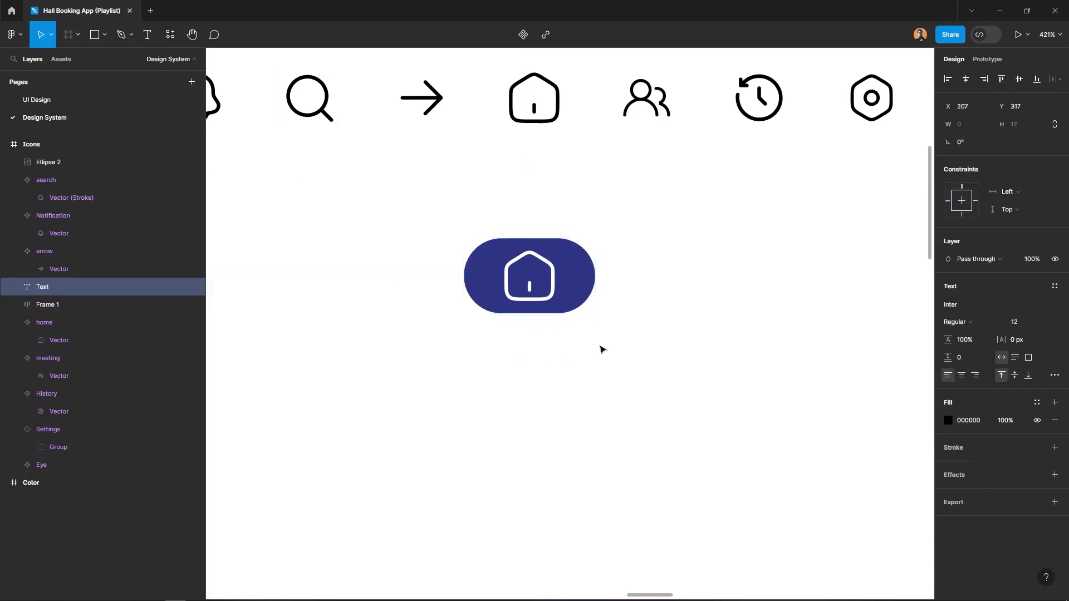
{"action": "type", "text": "Home"}
{"action": "key", "text": "Escape"}
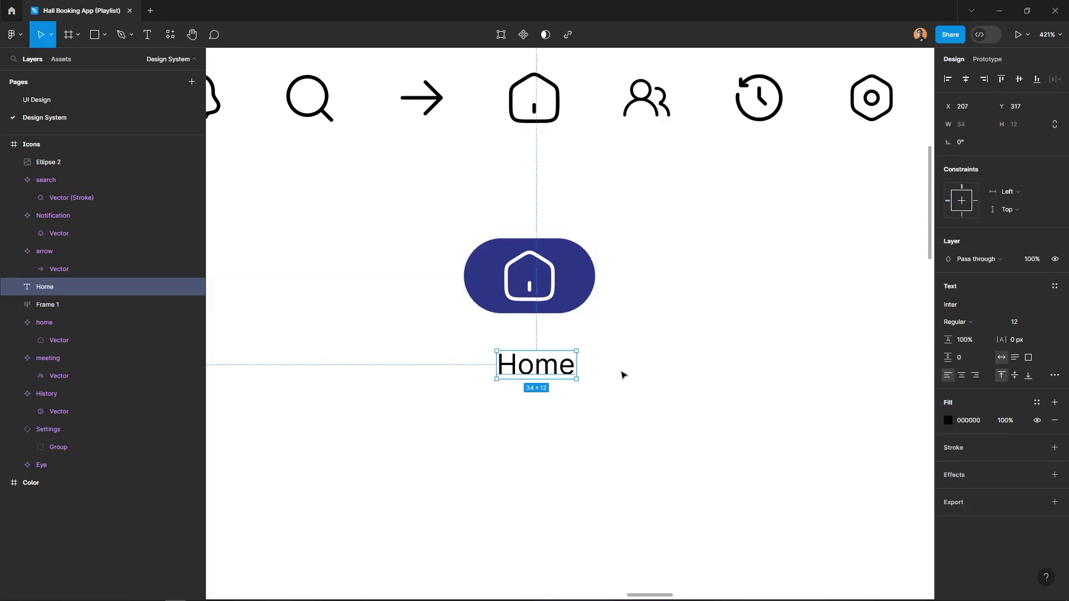
{"action": "left_click", "coordinate": [1036, 402]}
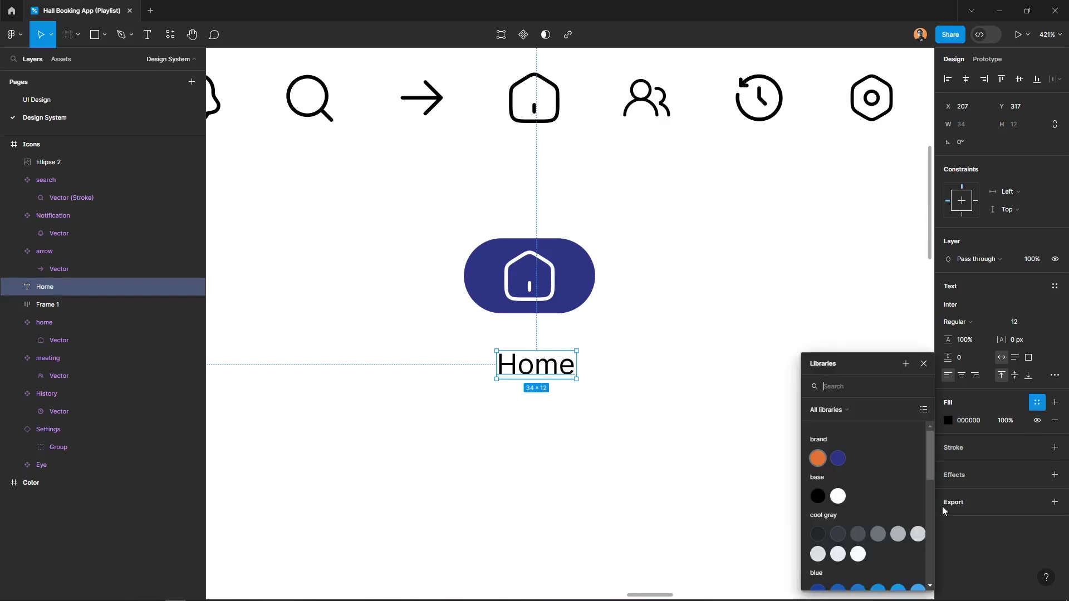
{"action": "left_click", "coordinate": [877, 533]}
{"action": "left_click_drag", "start_coordinate": [522, 359], "coordinate": [532, 341]}
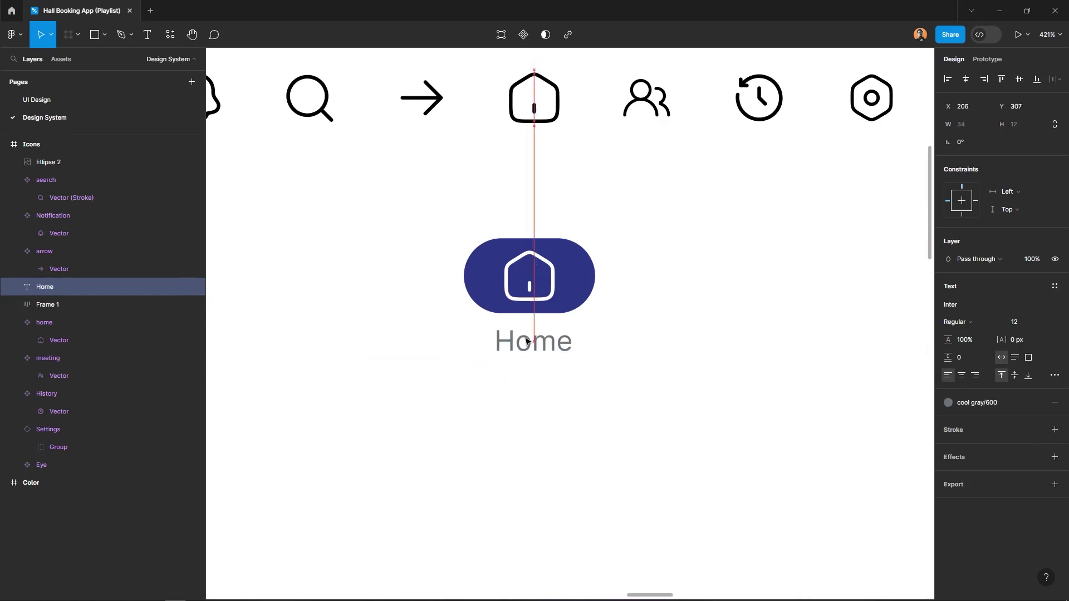
- Stack the pill and Home label in a vertical auto-layout frame with a 2 px gap
{"action": "left_click", "coordinate": [540, 306], "text": "shift"}
{"action": "right_click", "coordinate": [541, 306]}
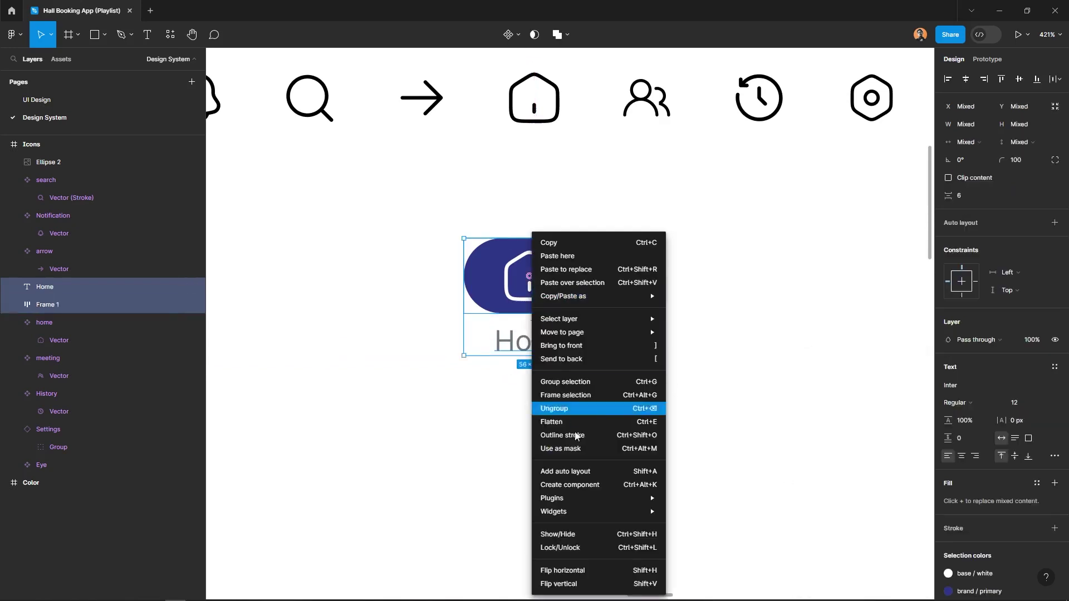
{"action": "left_click", "coordinate": [579, 470]}
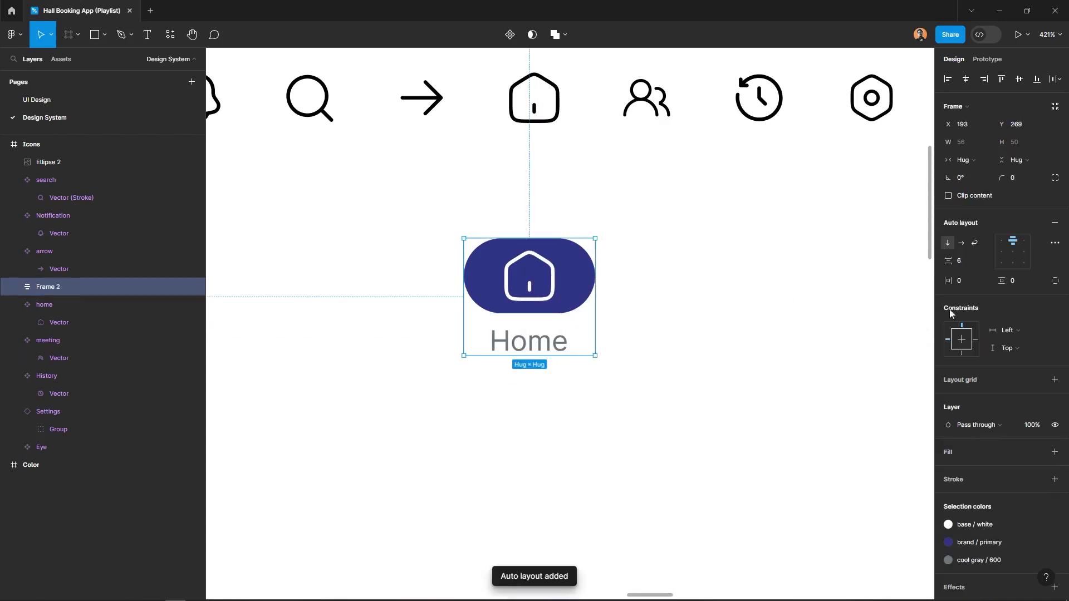
{"action": "type", "text": "2"}
{"action": "key", "text": "Return"}
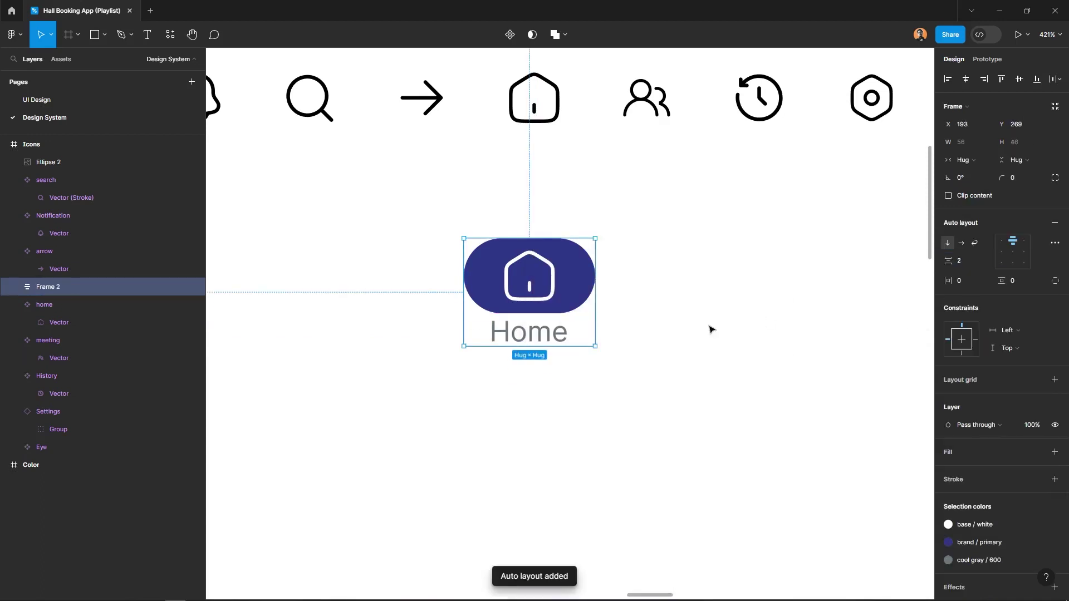
{"action": "left_click", "coordinate": [493, 335]}
- Change the original Home button's label colour to cool gray/700
{"action": "left_click", "coordinate": [640, 329]}
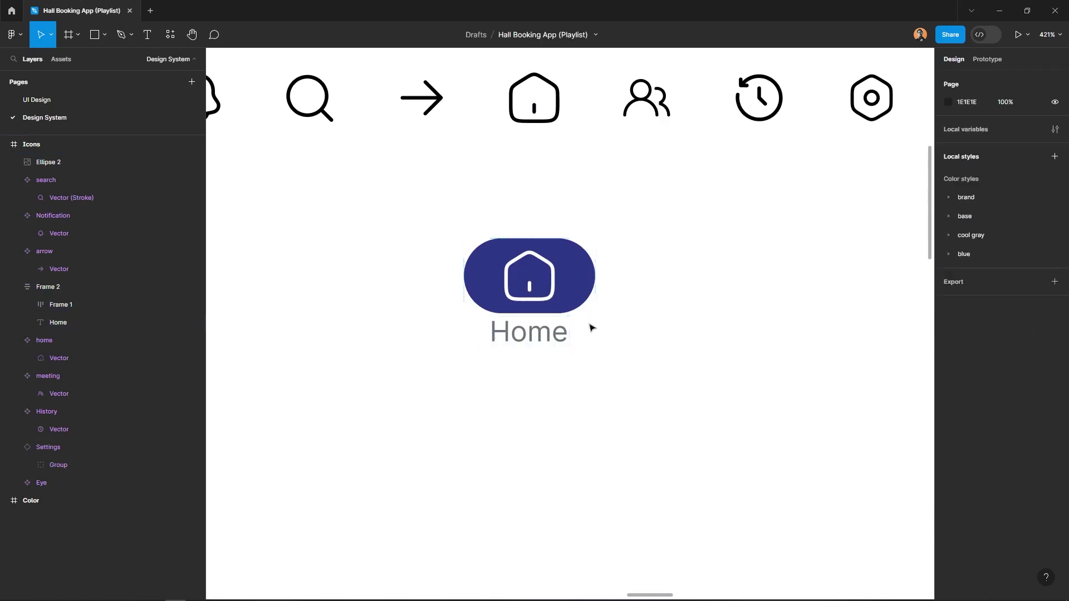
{"action": "left_click", "coordinate": [554, 301]}
{"action": "left_click", "coordinate": [546, 328]}
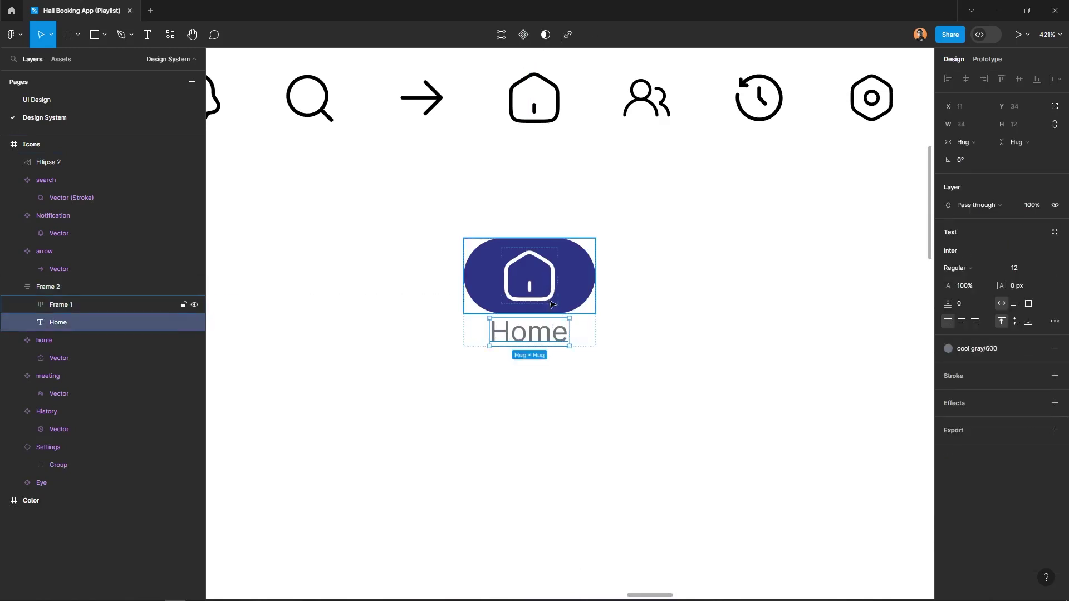
{"action": "left_click", "coordinate": [611, 289]}
{"action": "left_click", "coordinate": [558, 301]}
{"action": "scroll", "coordinate": [1013, 484], "scroll_direction": "down", "scroll_amount": 2}
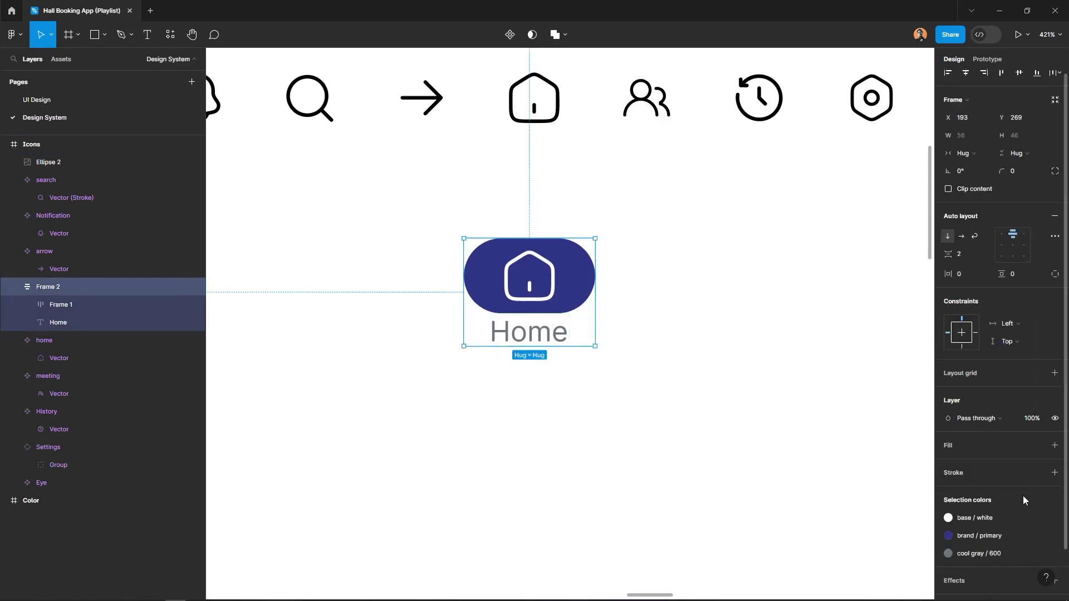
{"action": "left_click", "coordinate": [979, 504]}
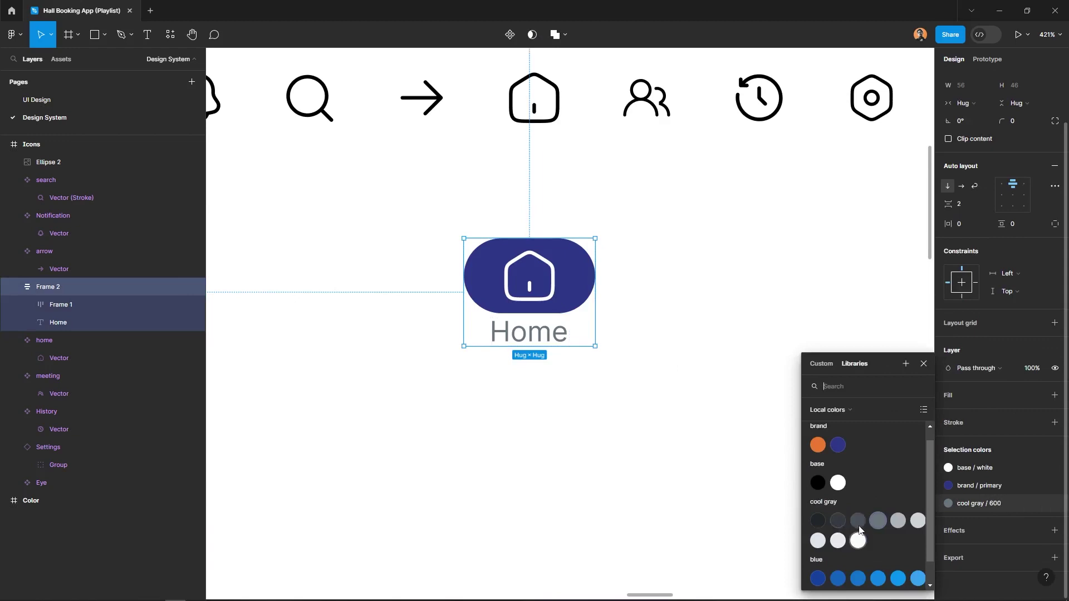
{"action": "left_click", "coordinate": [858, 520]}
{"action": "key", "text": "Escape"}
{"action": "left_click", "coordinate": [598, 435]}
- Duplicate the Home button to its right and make the copy's pill fill white
{"action": "left_click", "coordinate": [556, 300]}
{"action": "mouse_move", "coordinate": [476, 306]}
{"action": "left_mouse_down"}
{"action": "mouse_move", "coordinate": [659, 307]}
{"action": "mouse_move", "coordinate": [639, 306]}
{"action": "left_mouse_up"}
{"action": "left_click", "coordinate": [743, 277]}
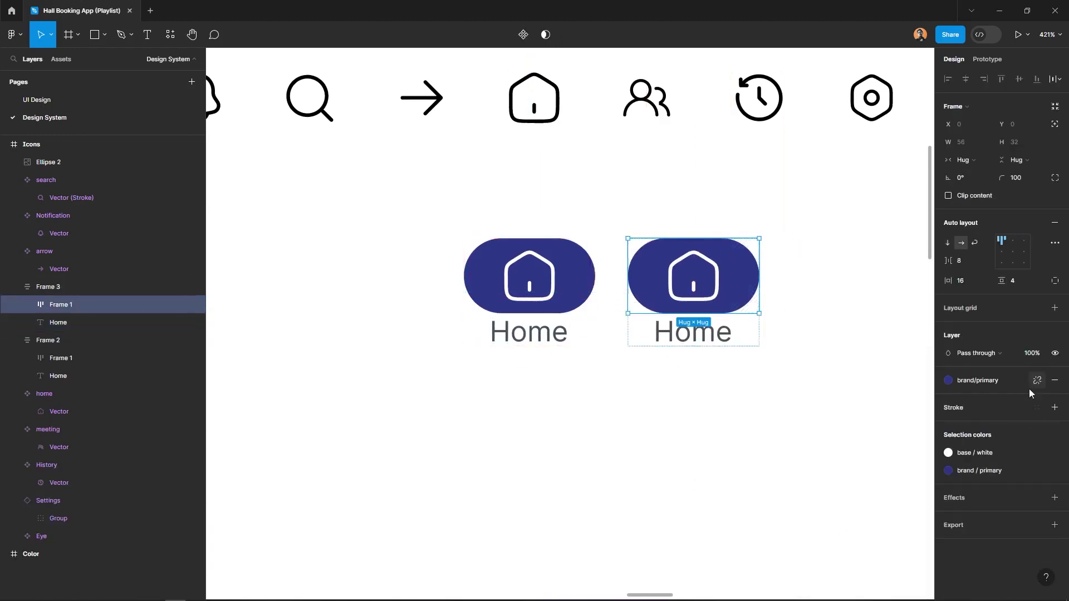
{"action": "left_click", "coordinate": [977, 380]}
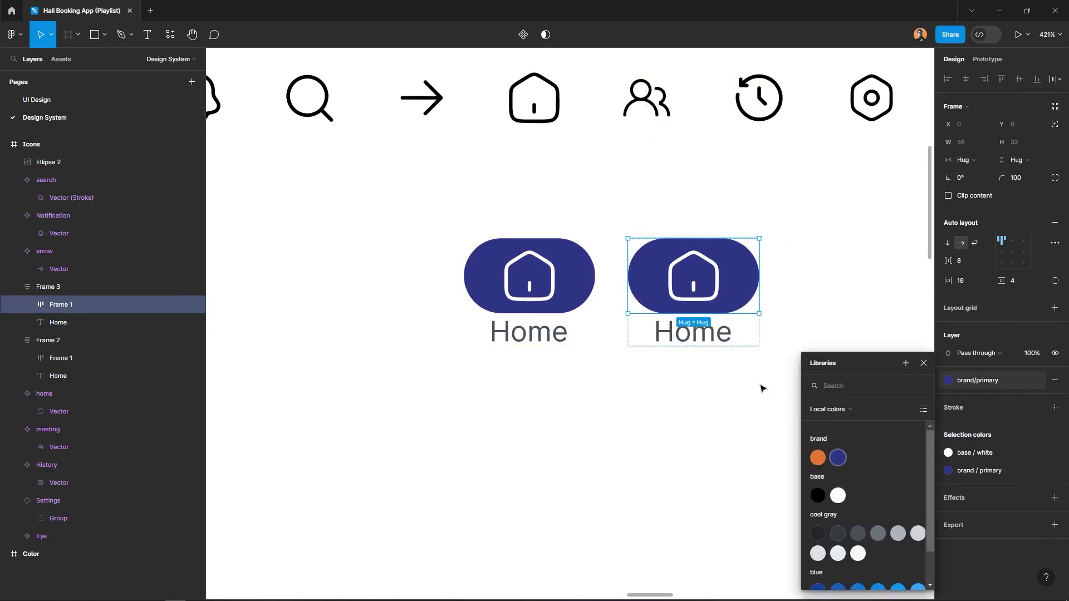
{"action": "left_click", "coordinate": [838, 496]}
- Colour the copy's house icon cool gray/600
{"action": "double_click", "coordinate": [697, 280]}
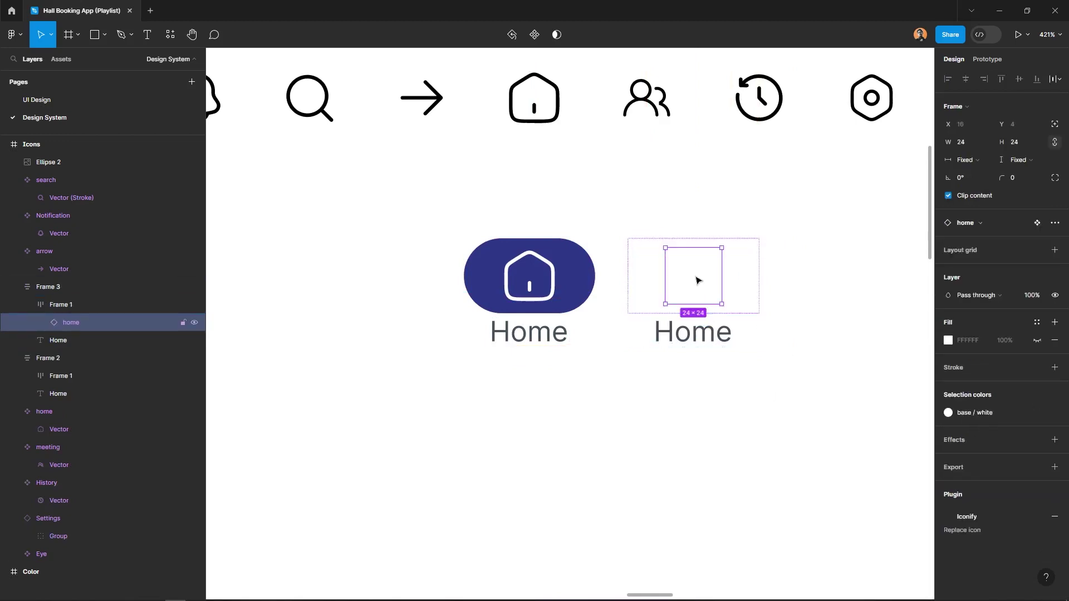
{"action": "left_click", "coordinate": [974, 413]}
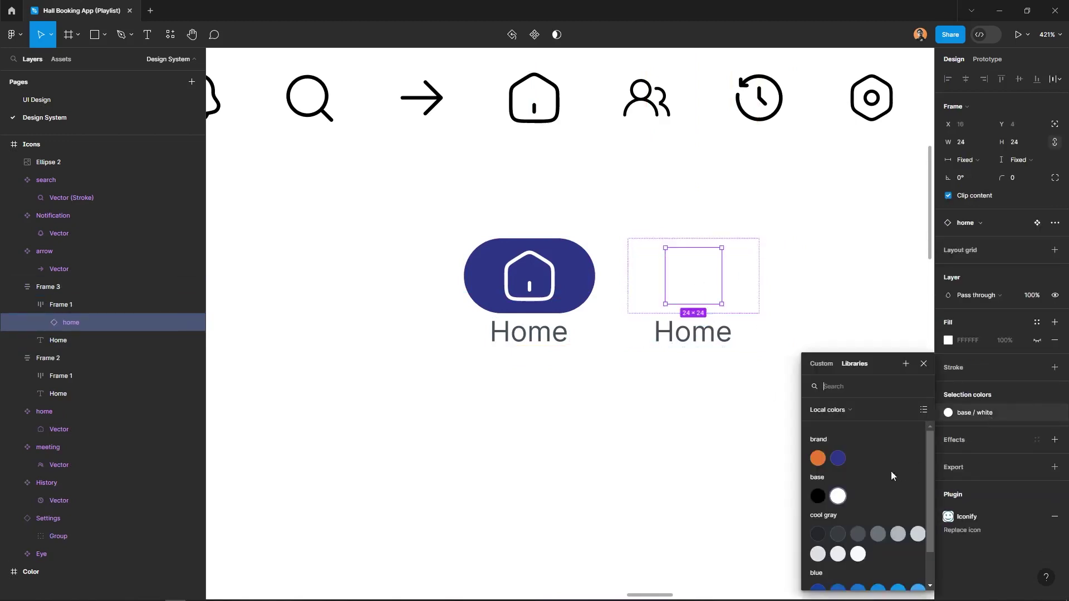
{"action": "left_click", "coordinate": [859, 535]}
{"action": "left_click", "coordinate": [978, 412]}
{"action": "key", "text": "Escape"}
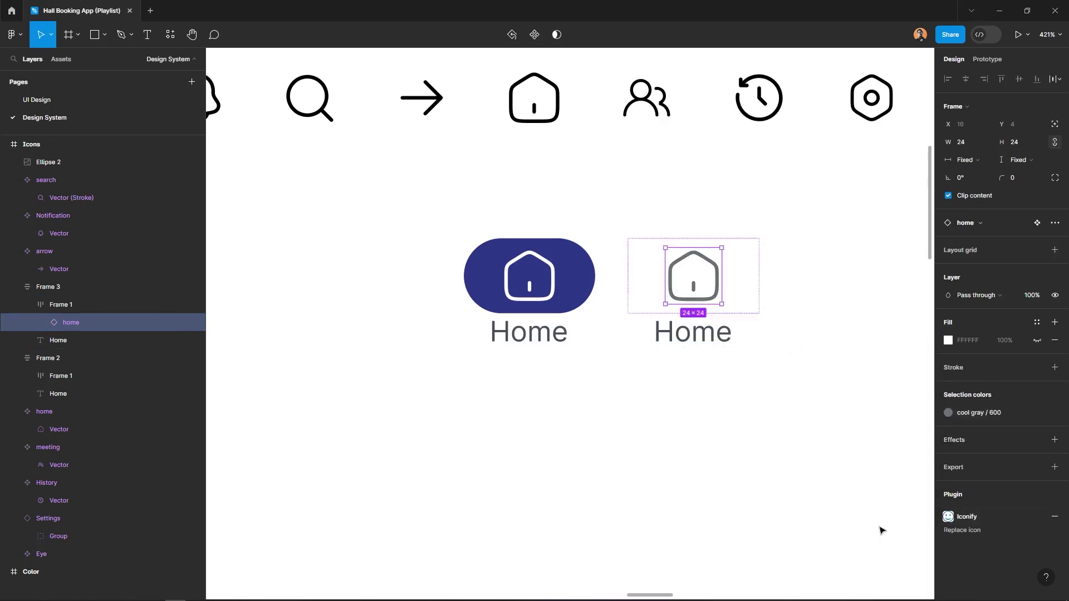
- Make the copy's Home label grey, then select both Home buttons
{"action": "left_click", "coordinate": [720, 332]}
{"action": "left_click", "coordinate": [989, 353]}
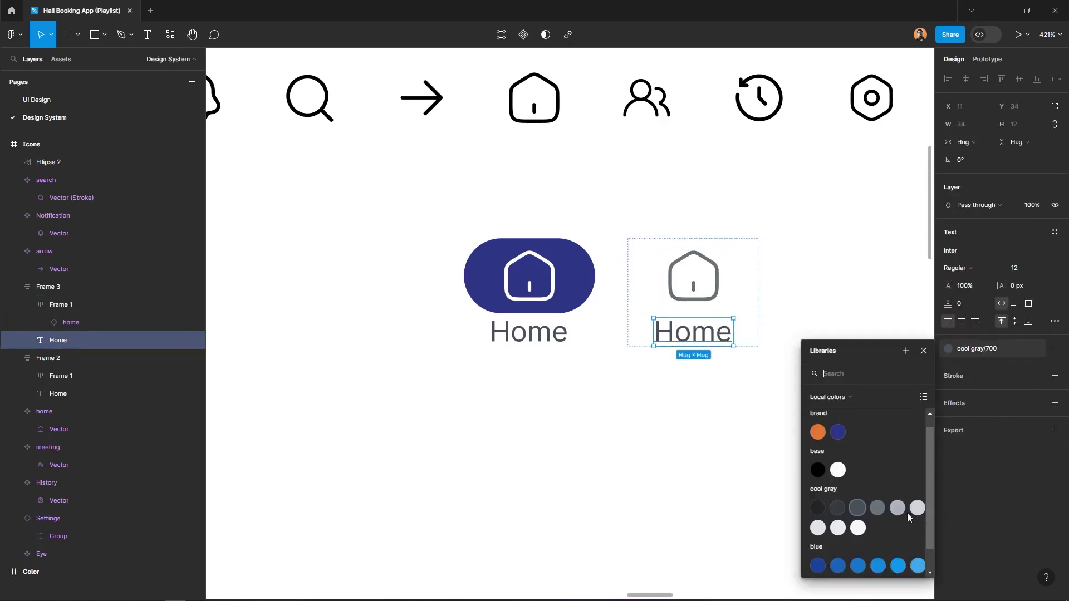
{"action": "left_click", "coordinate": [878, 508]}
{"action": "left_click", "coordinate": [707, 268]}
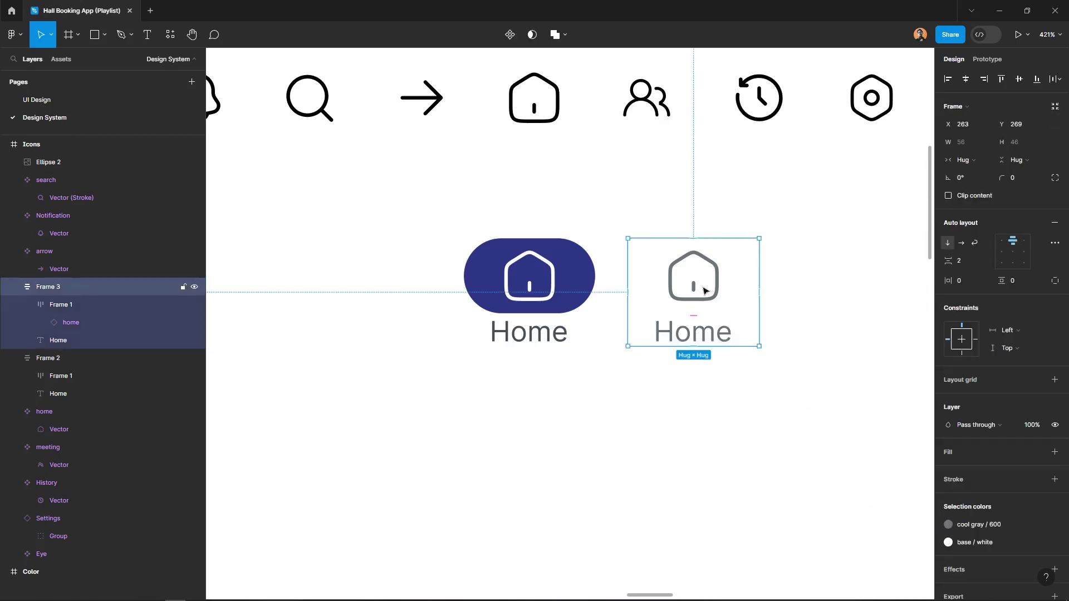
{"action": "left_click", "coordinate": [501, 289], "text": "shift"}
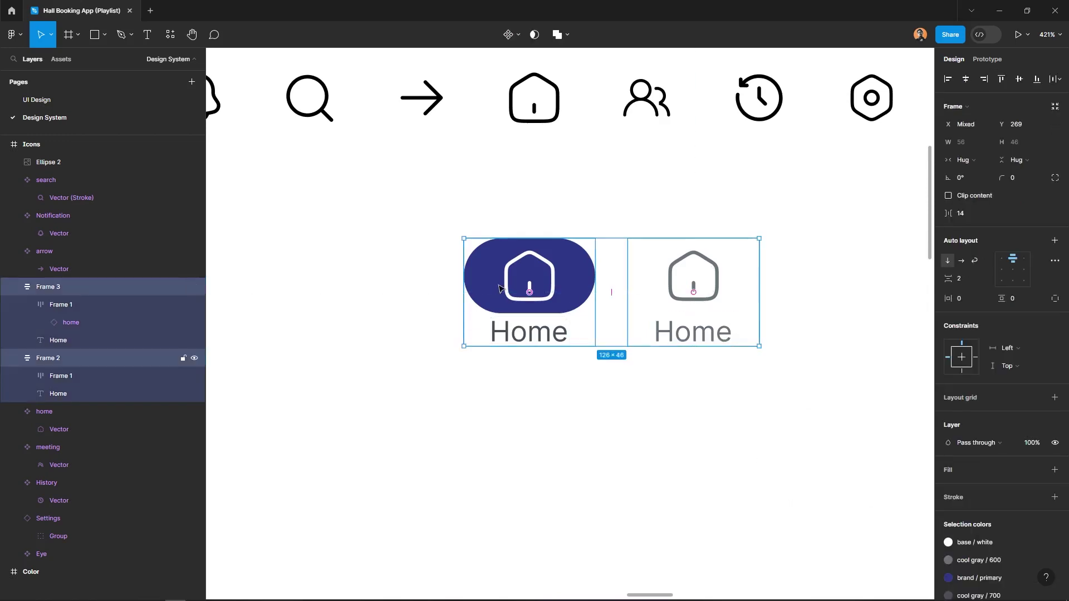
- Make both buttons components, combine them as variants, and rename the property to State
{"action": "left_click", "coordinate": [518, 35]}
{"action": "left_click", "coordinate": [519, 74]}
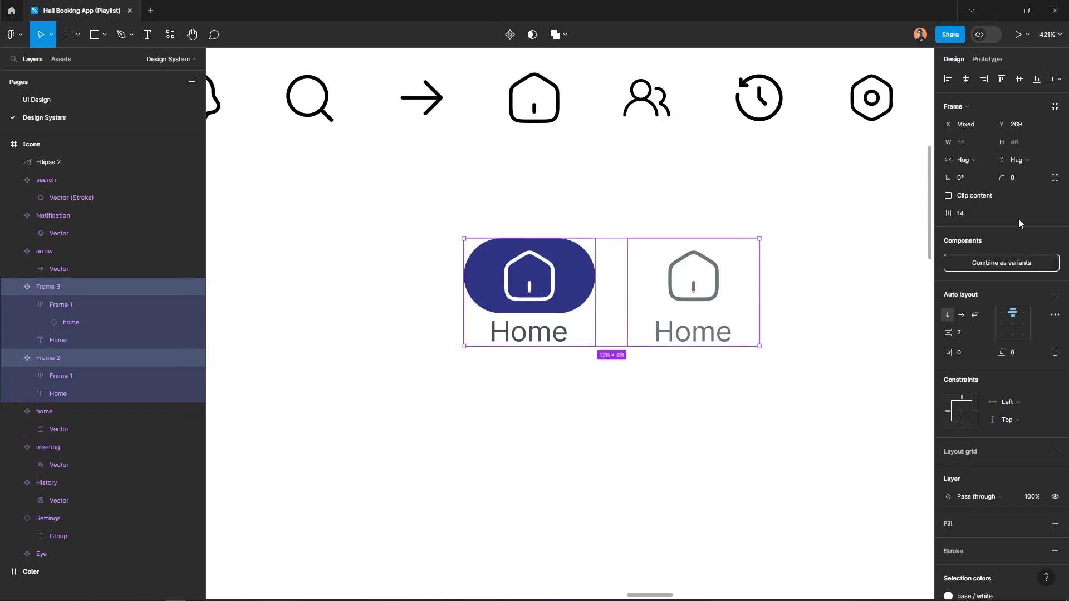
{"action": "left_click", "coordinate": [1016, 262]}
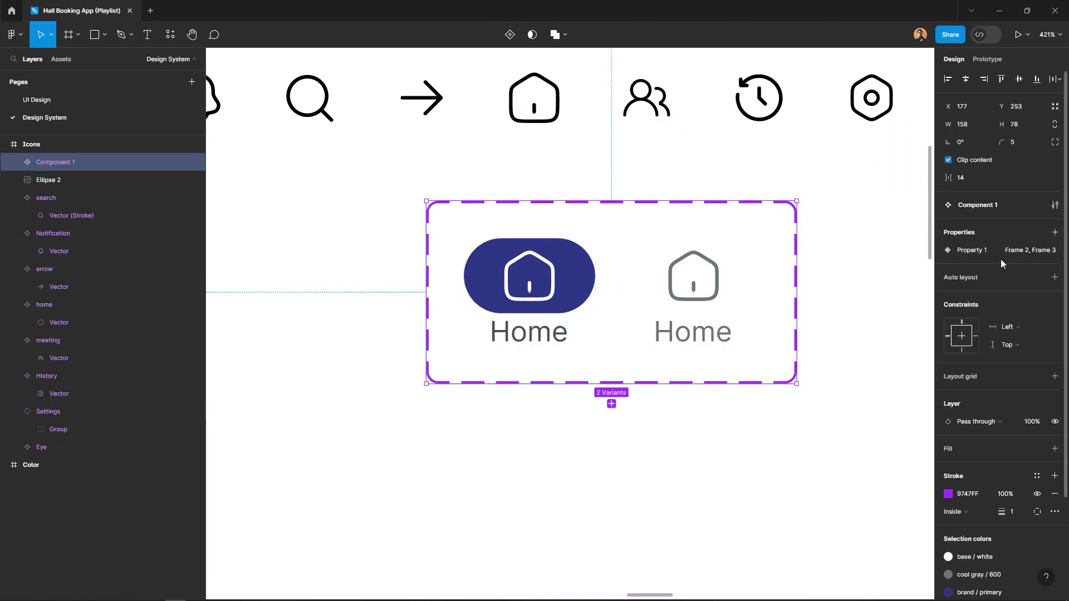
{"action": "double_click", "coordinate": [971, 250]}
{"action": "type", "text": "Sta"}
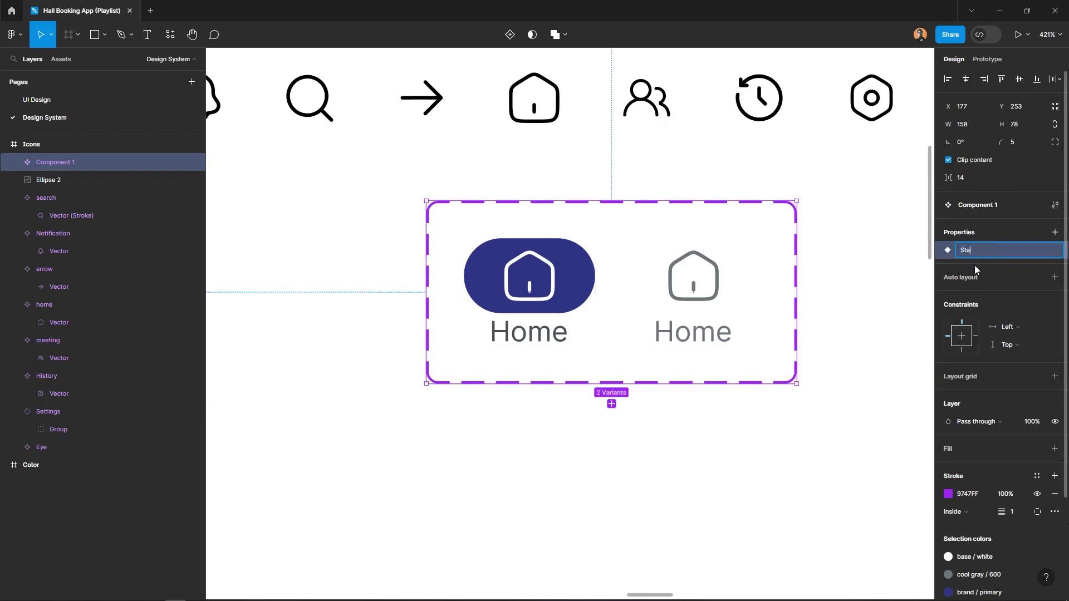
{"action": "type", "text": "te"}
{"action": "key", "text": "Return"}
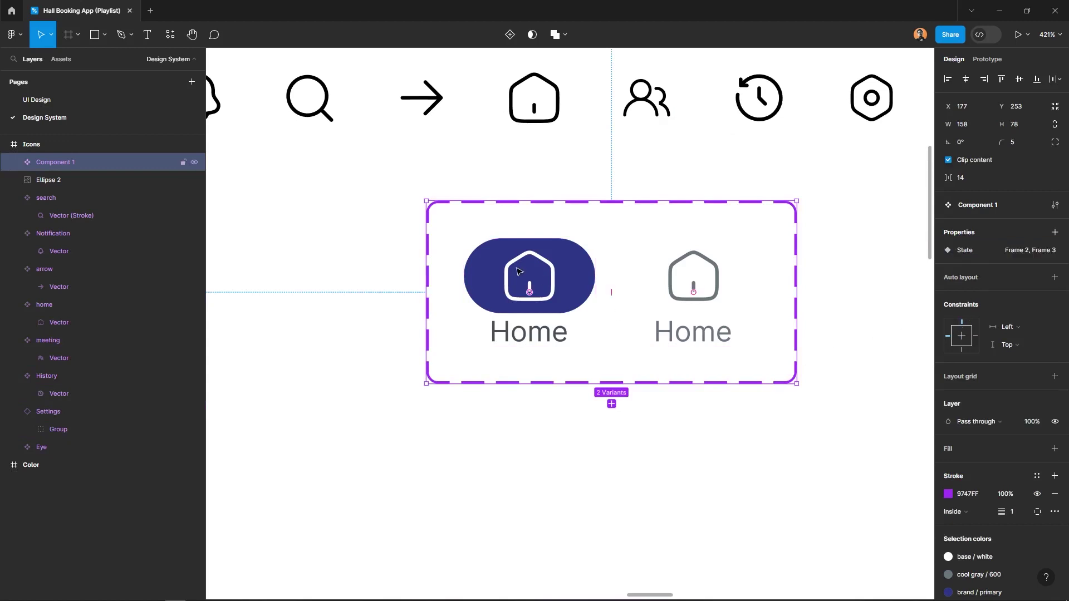
- Name the blue variant Active and the grey variant Inactive
{"action": "left_click", "coordinate": [523, 269]}
{"action": "key", "text": "Escape"}
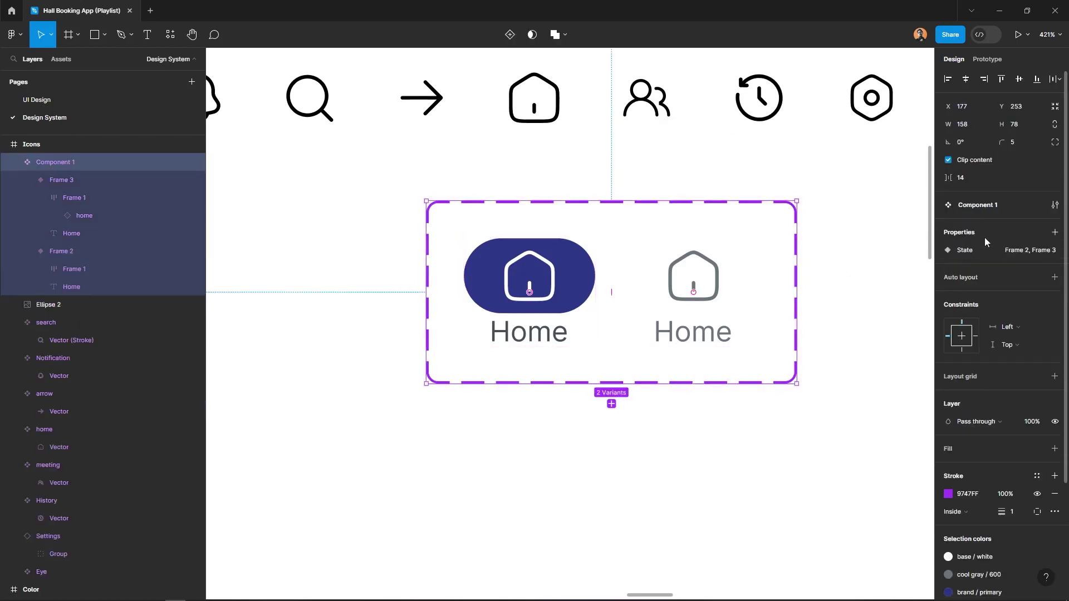
{"action": "left_click", "coordinate": [1017, 250]}
{"action": "left_click", "coordinate": [1011, 289]}
{"action": "type", "text": "Active"}
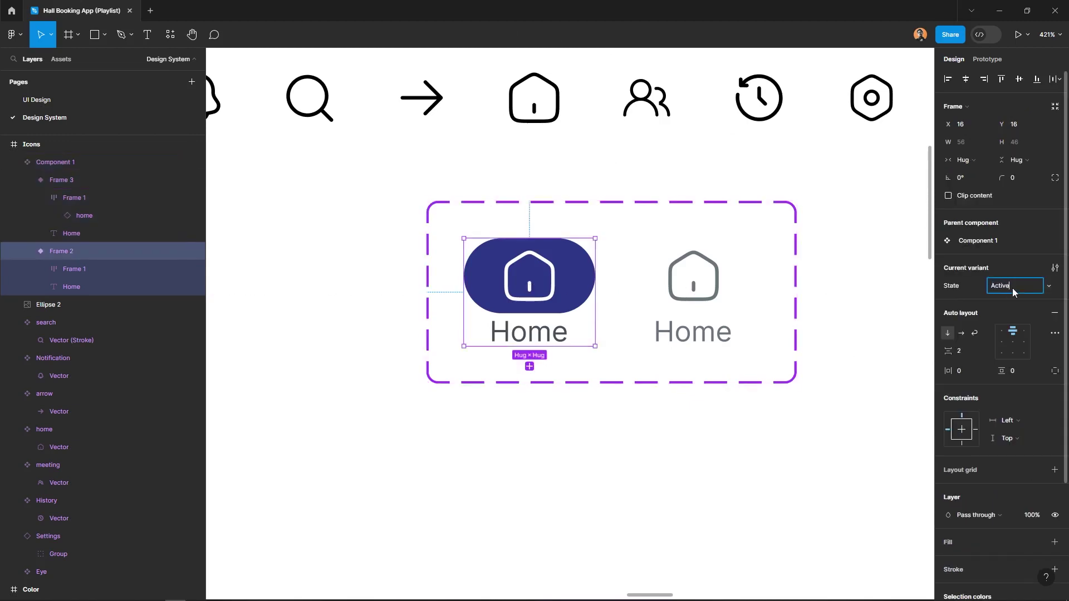
{"action": "key", "text": "Return"}
{"action": "left_click", "coordinate": [736, 304]}
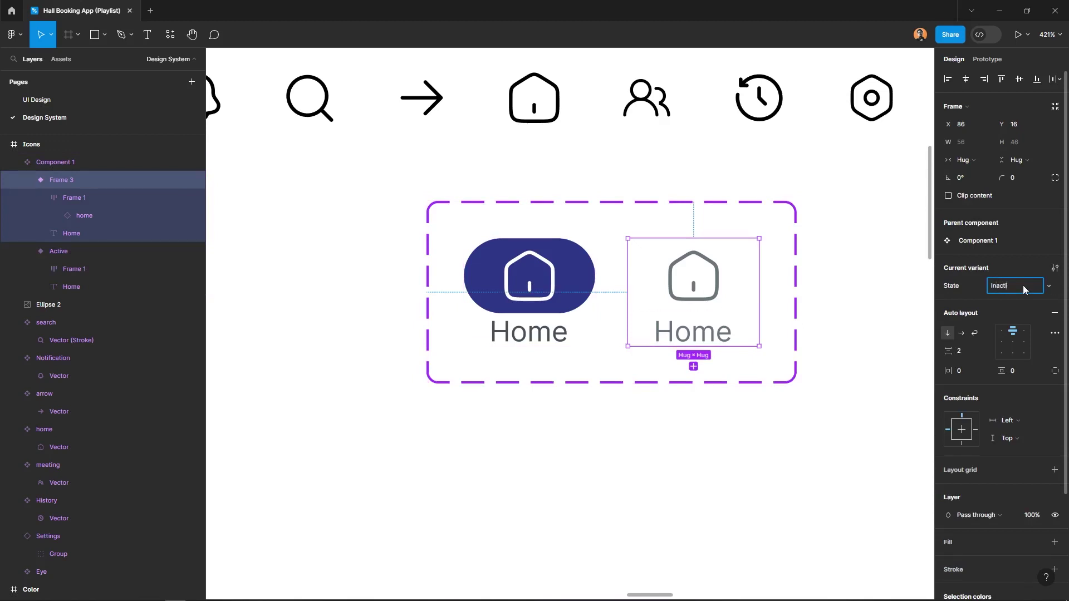
{"action": "type", "text": "ve"}
{"action": "key", "text": "Return"}
- Move the Home variant set left so it lines up under the icon row
{"action": "left_click", "coordinate": [526, 100]}
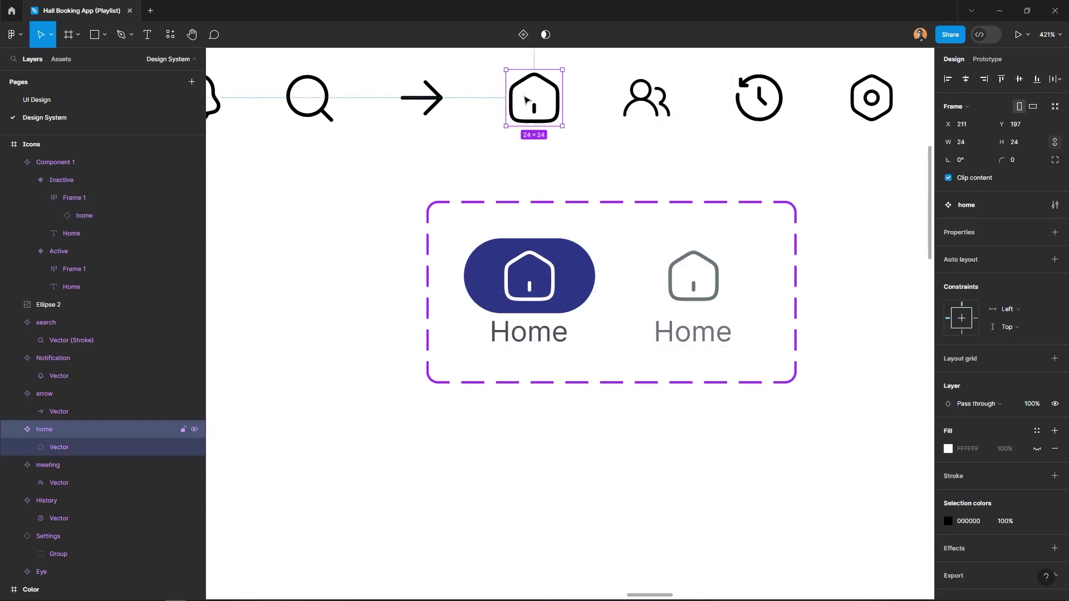
{"action": "scroll", "coordinate": [699, 331], "scroll_direction": "down", "scroll_amount": 5}
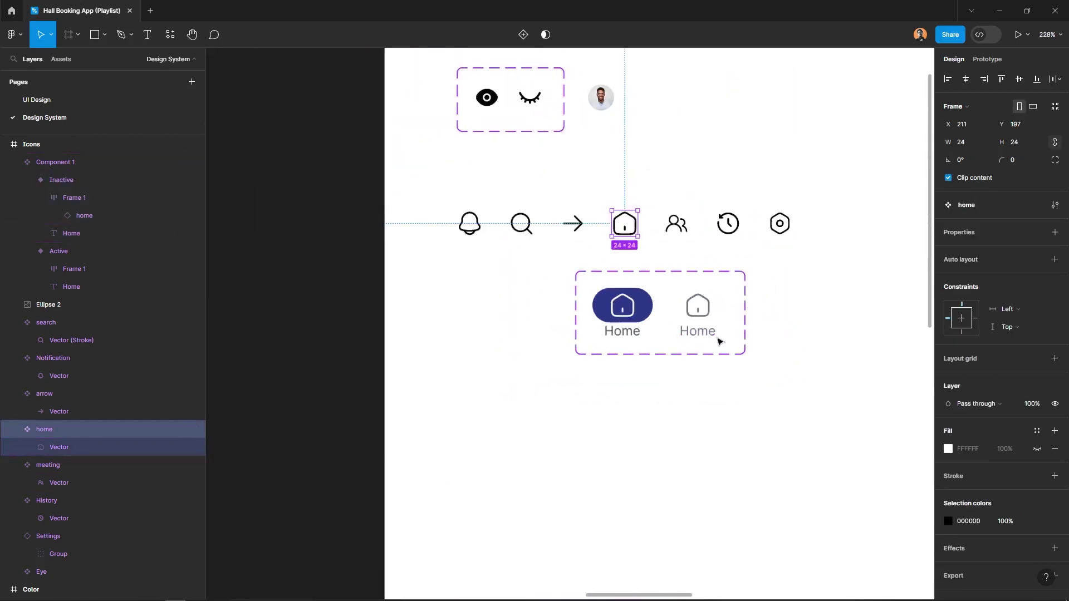
{"action": "key", "text": "Escape"}
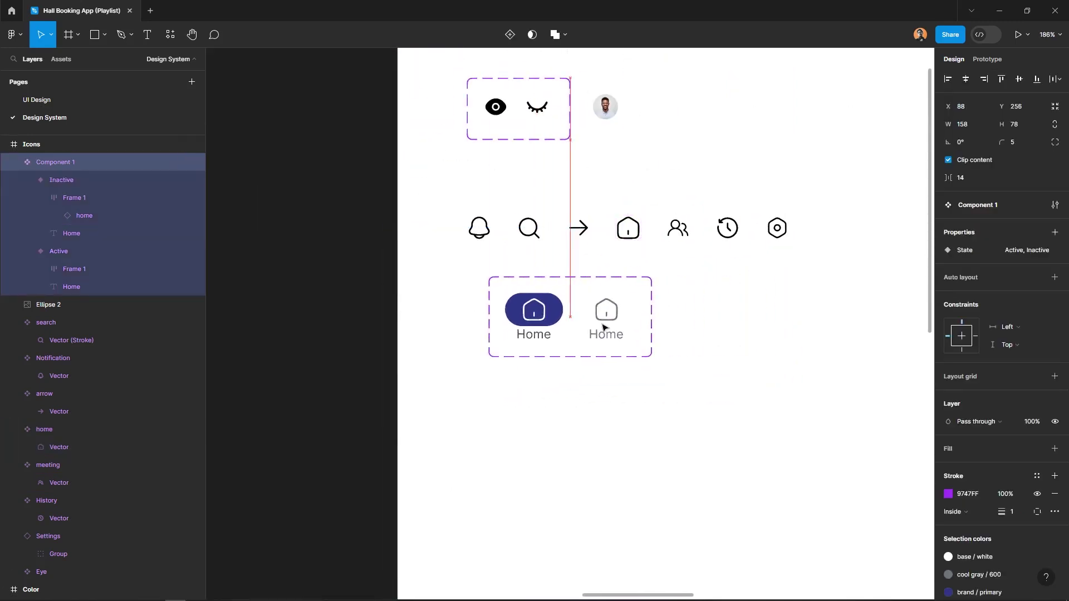
{"action": "left_click_drag", "start_coordinate": [699, 323], "coordinate": [529, 327]}
{"action": "double_click", "coordinate": [727, 228]}
{"action": "left_click", "coordinate": [763, 302]}
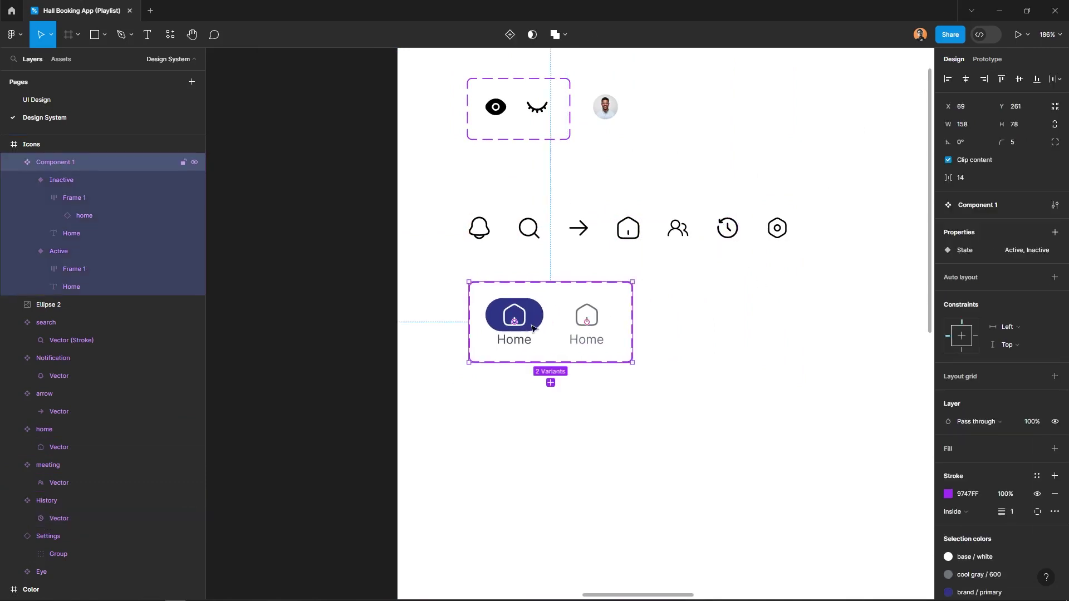
{"action": "left_click", "coordinate": [532, 329]}
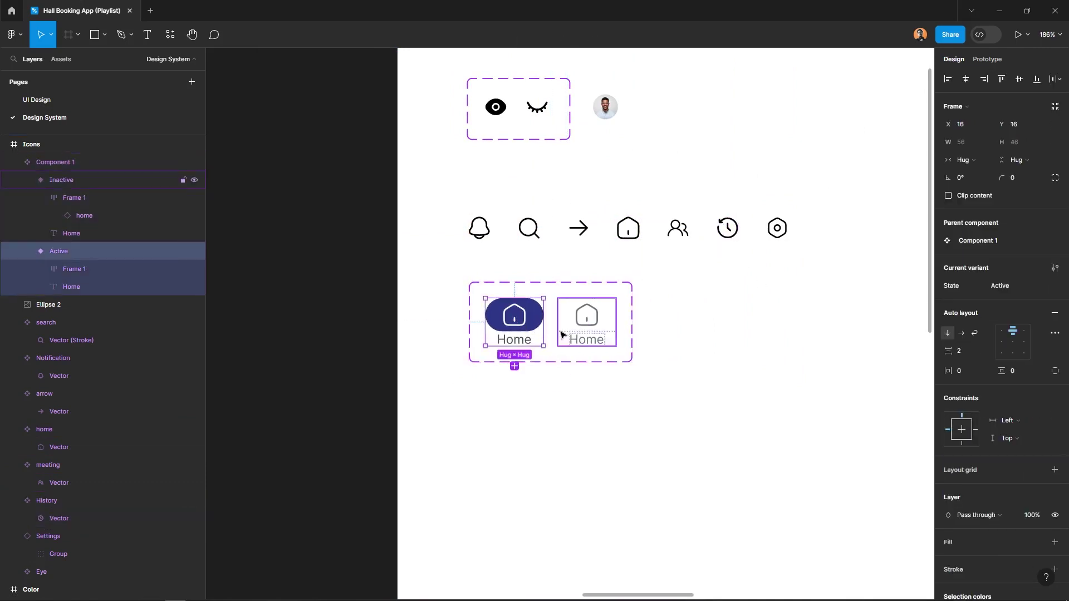
{"action": "left_click", "coordinate": [73, 100]}
- Paste the Home button component and duplicate it into a row of four
{"action": "scroll", "coordinate": [608, 406], "scroll_direction": "down", "scroll_amount": 2}
{"action": "scroll", "coordinate": [604, 446], "scroll_direction": "up", "scroll_amount": 5, "text": "ctrl"}
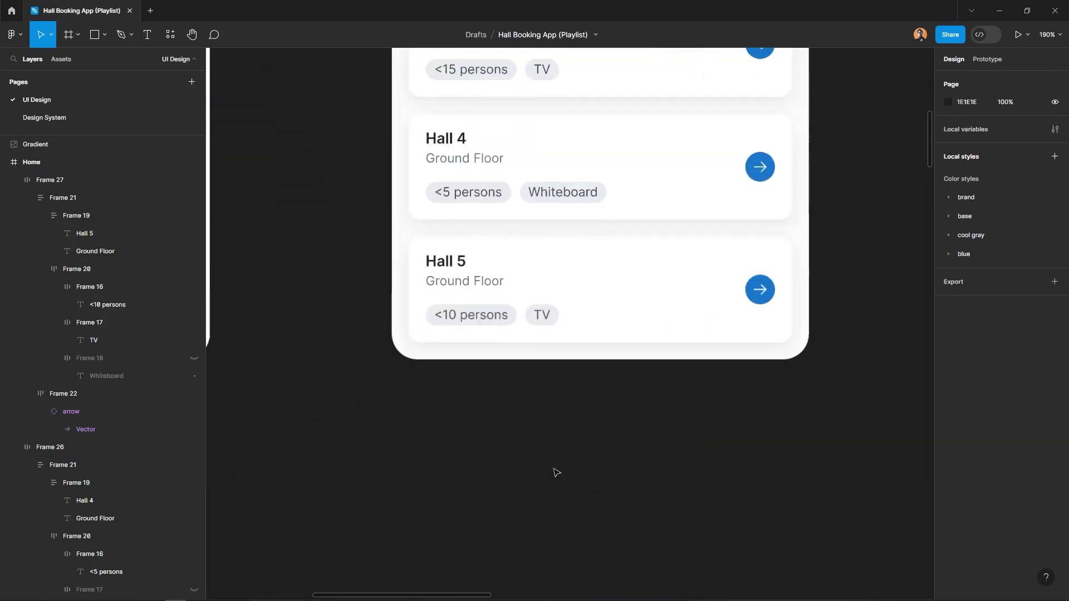
{"action": "scroll", "coordinate": [527, 458], "scroll_direction": "down", "scroll_amount": 3}
{"action": "key", "text": "ctrl+v"}
{"action": "scroll", "coordinate": [640, 360], "scroll_direction": "up", "scroll_amount": 2, "text": "ctrl"}
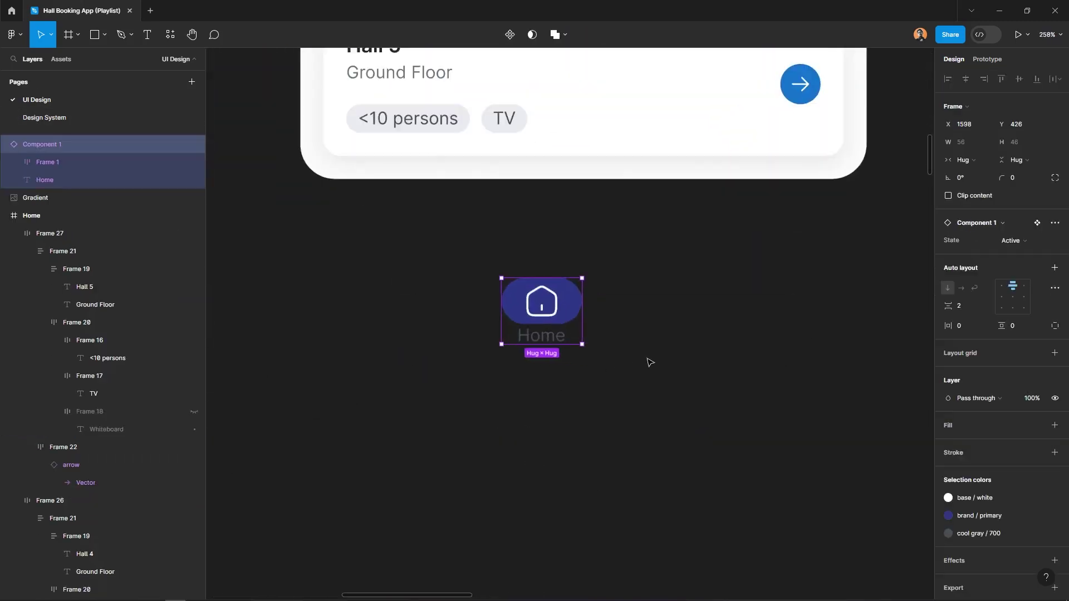
{"action": "left_click_drag", "start_coordinate": [579, 328], "coordinate": [671, 328]}
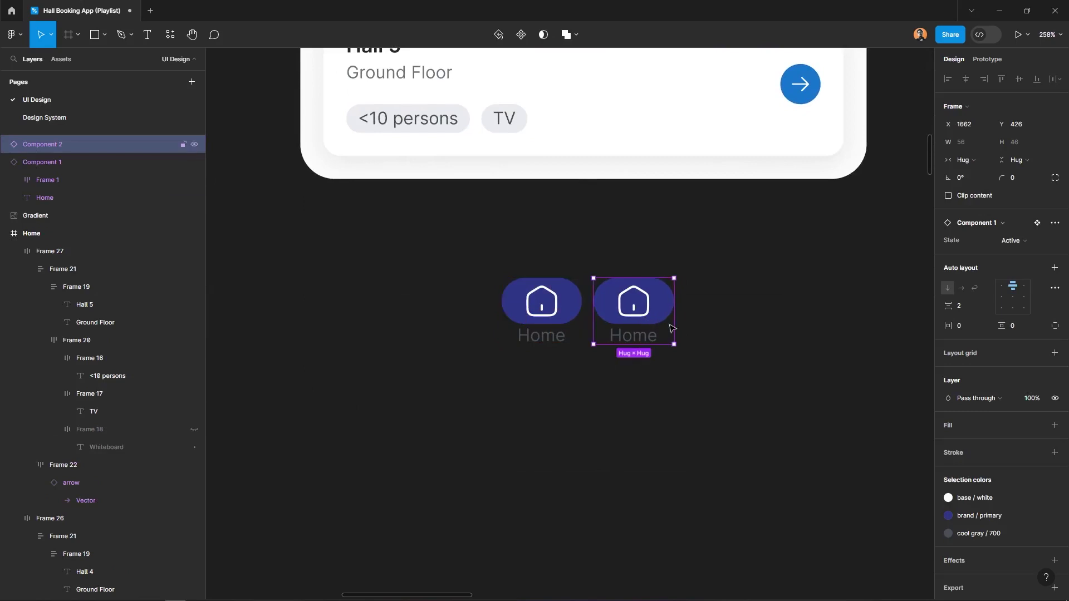
{"action": "key", "text": "ctrl+d"}
{"action": "key", "text": "ctrl+d"}
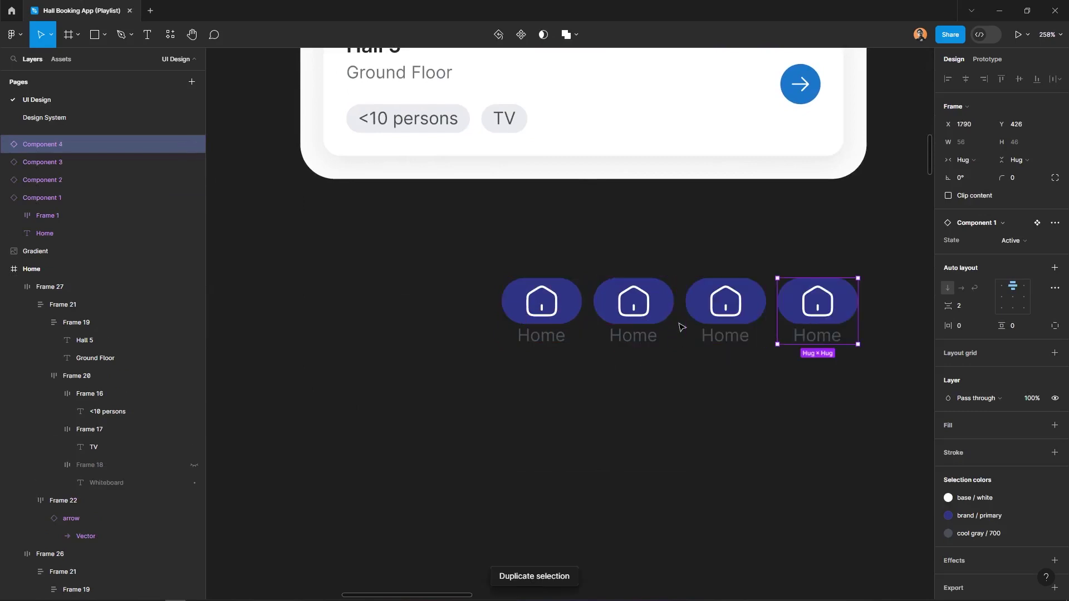
{"action": "scroll", "coordinate": [433, 313], "scroll_direction": "down", "scroll_amount": 1, "text": "ctrl"}
- Relabel the second, third and fourth buttons Meetings, History and Settings
{"action": "double_click", "coordinate": [607, 333]}
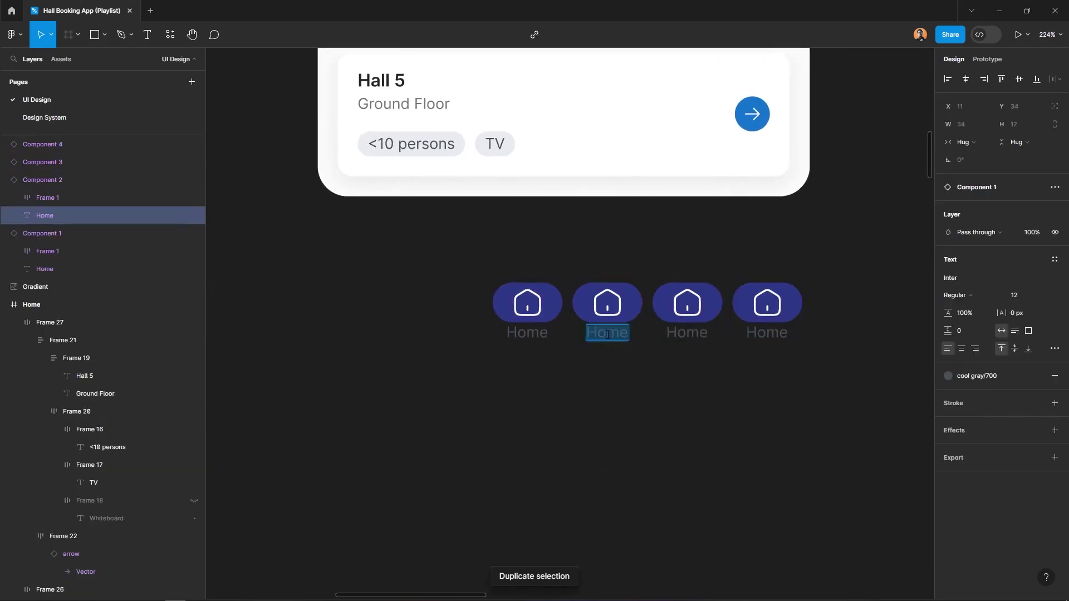
{"action": "type", "text": "Meetings"}
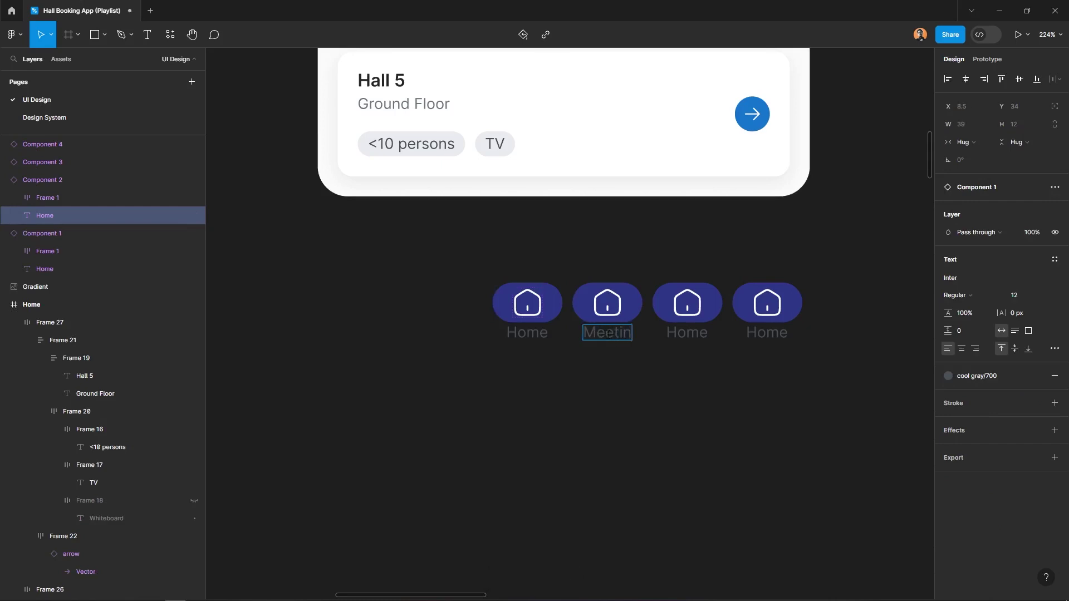
{"action": "double_click", "coordinate": [672, 333]}
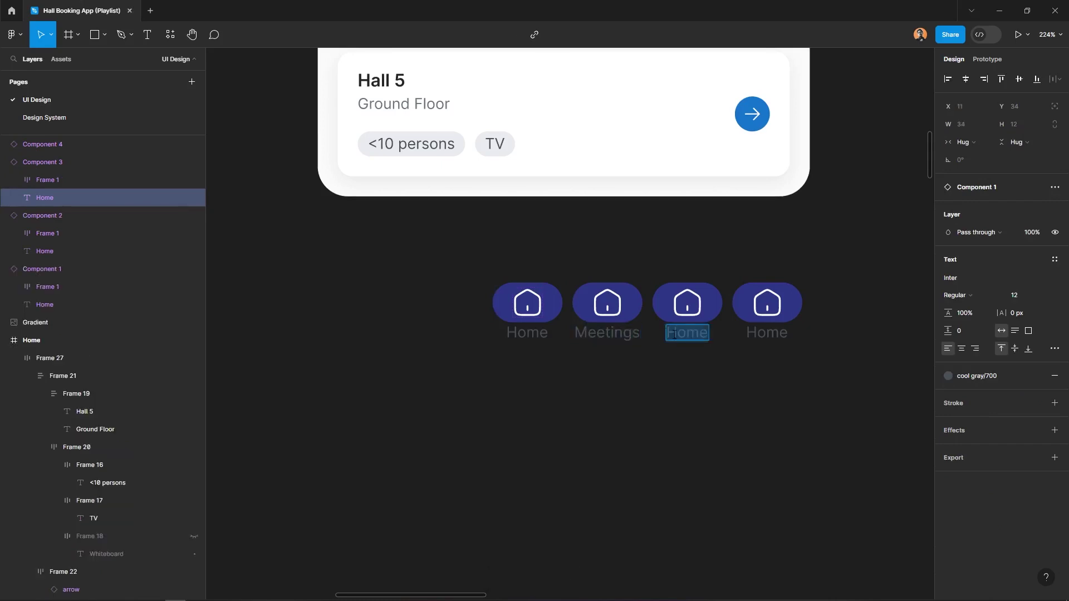
{"action": "type", "text": "History"}
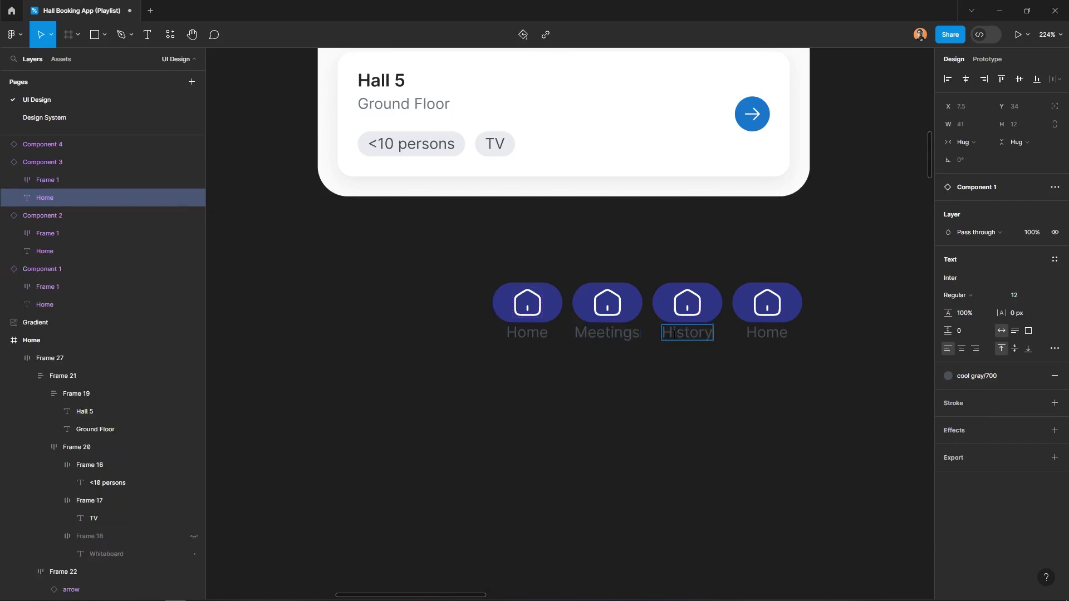
{"action": "double_click", "coordinate": [758, 333]}
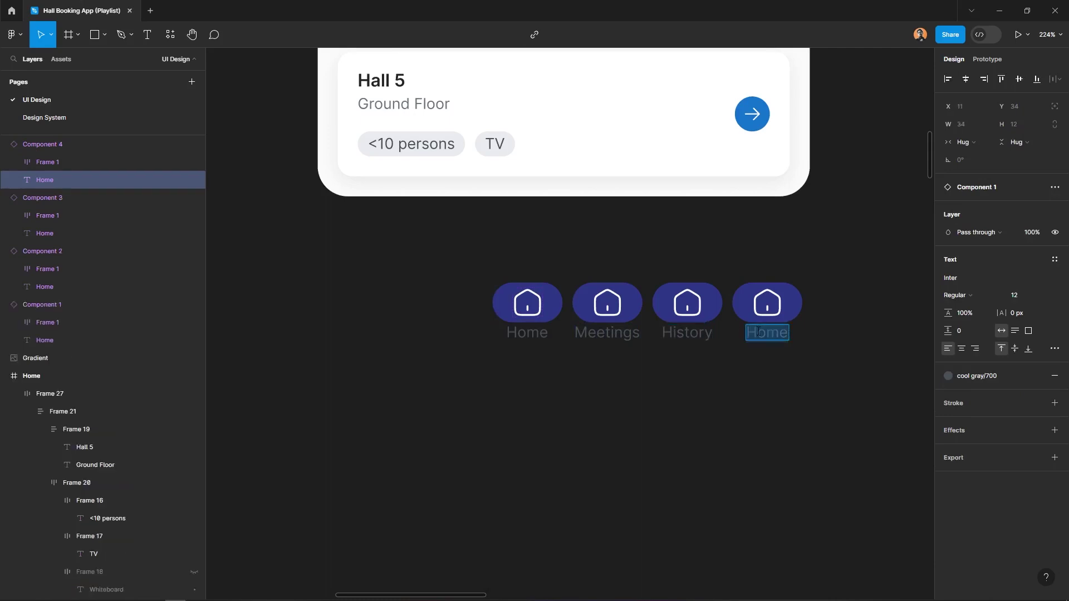
{"action": "type", "text": "Set"}
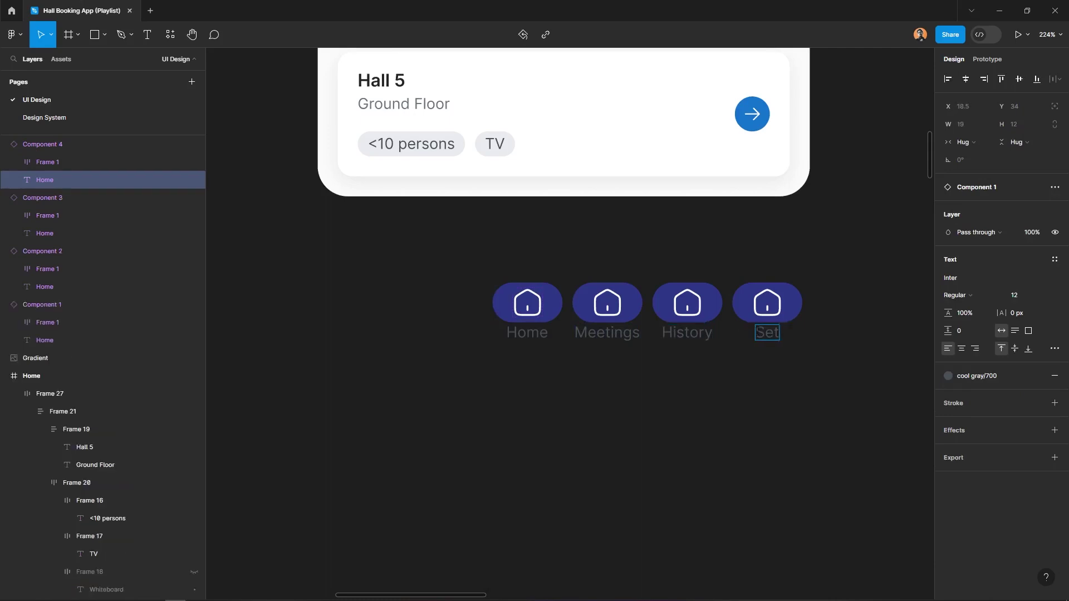
{"action": "type", "text": "tings"}
{"action": "key", "text": "Escape"}
- Set the Settings, History and Meetings buttons to the Inactive state
{"action": "left_click", "coordinate": [826, 464]}
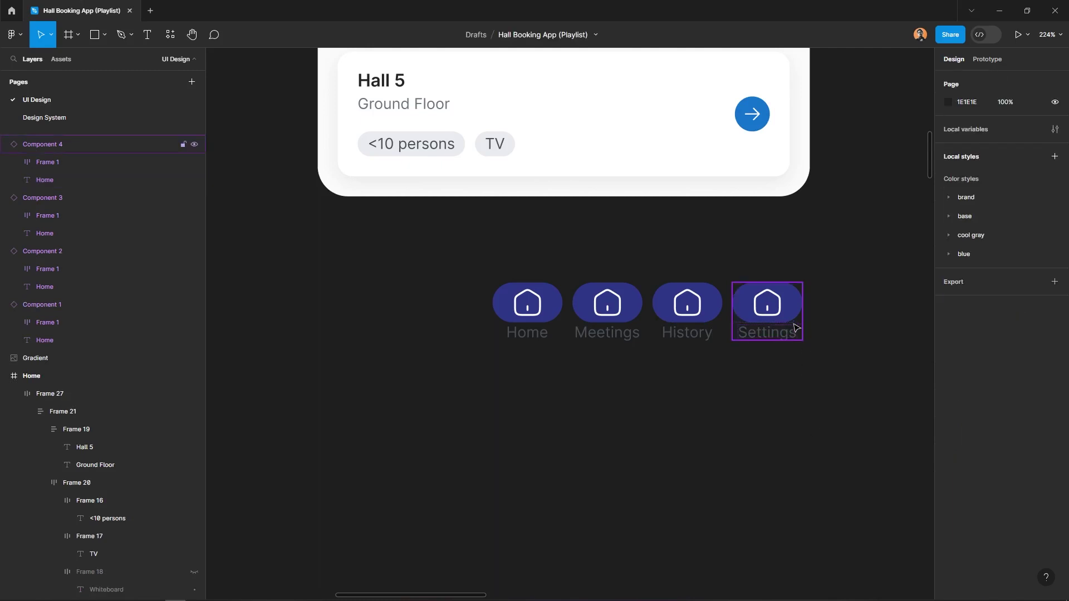
{"action": "left_click", "coordinate": [795, 319]}
{"action": "left_click", "coordinate": [687, 303], "text": "shift"}
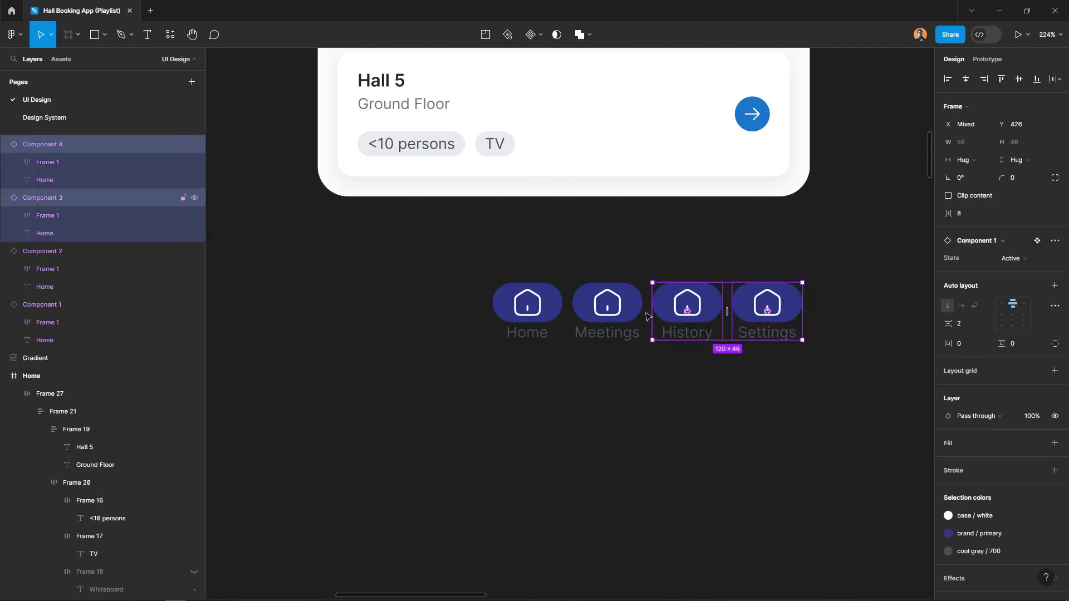
{"action": "left_click", "coordinate": [607, 304], "text": "shift"}
{"action": "left_click", "coordinate": [1011, 258]}
{"action": "left_click", "coordinate": [1008, 272]}
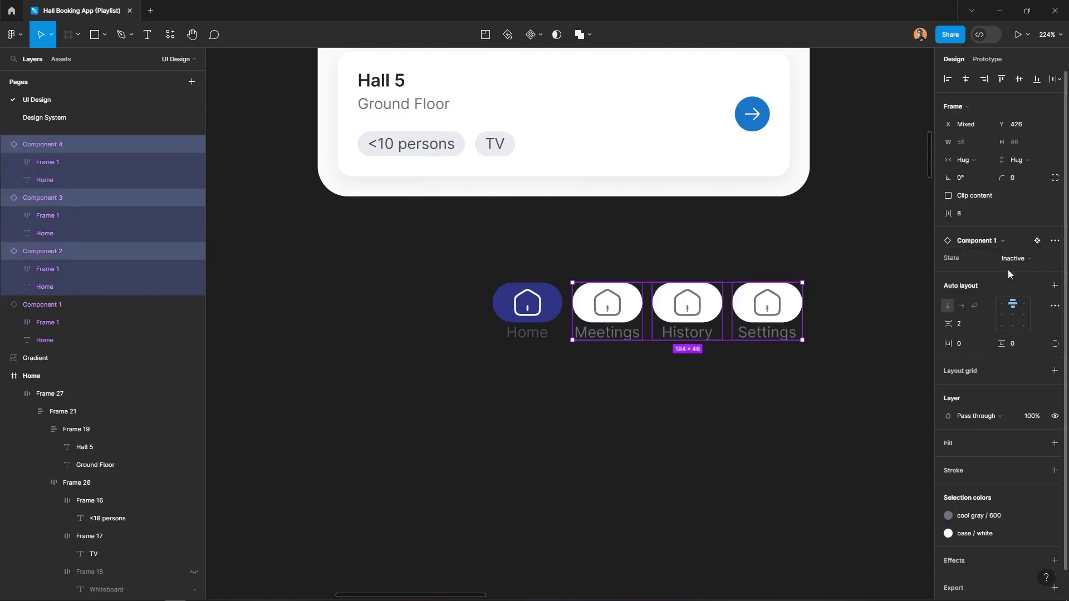
{"action": "left_click", "coordinate": [607, 303]}
- Swap the Meetings icon for the people icon and the History icon for the clock
{"action": "double_click", "coordinate": [606, 304]}
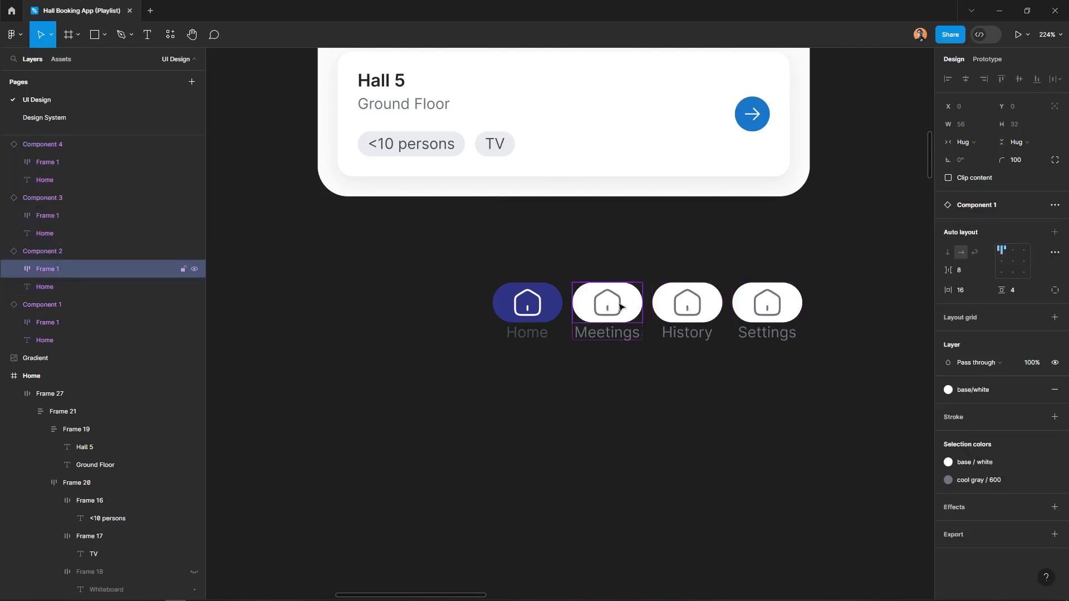
{"action": "left_click", "coordinate": [983, 205]}
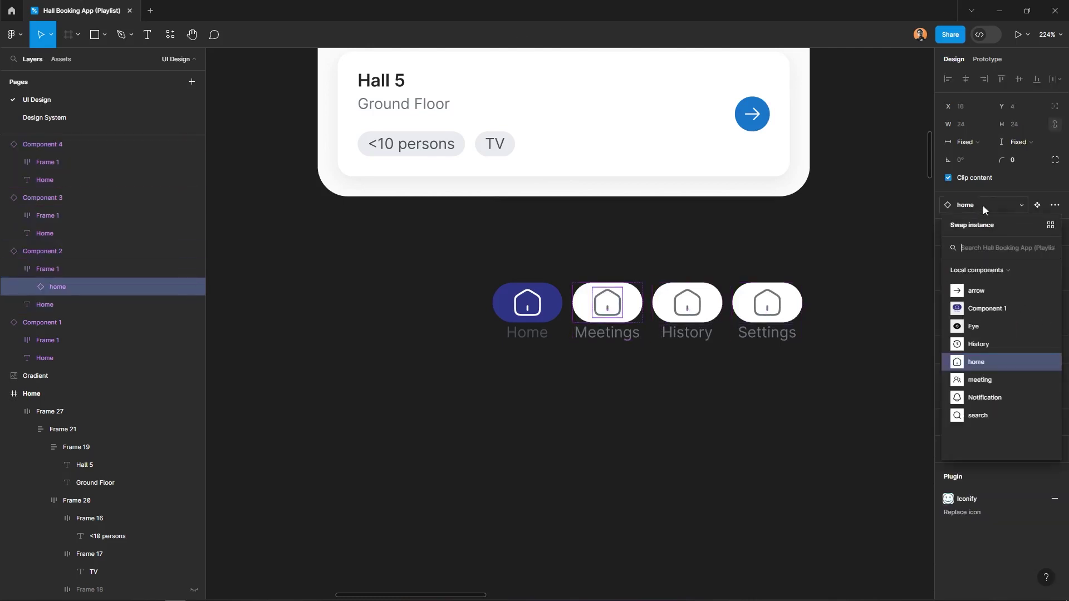
{"action": "type", "text": "meetings"}
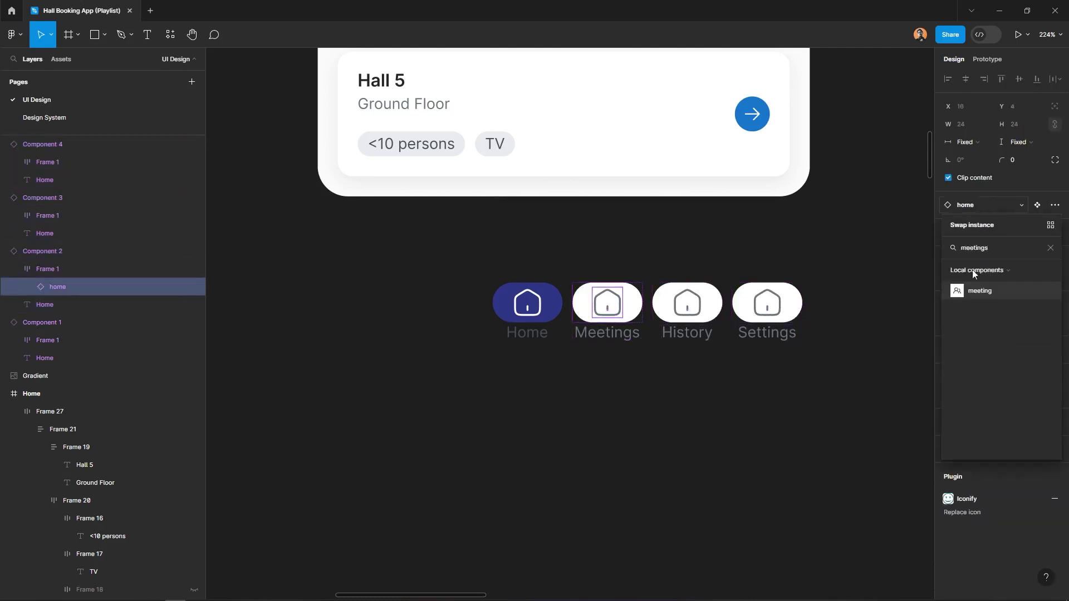
{"action": "left_click", "coordinate": [968, 293]}
{"action": "left_click", "coordinate": [697, 306]}
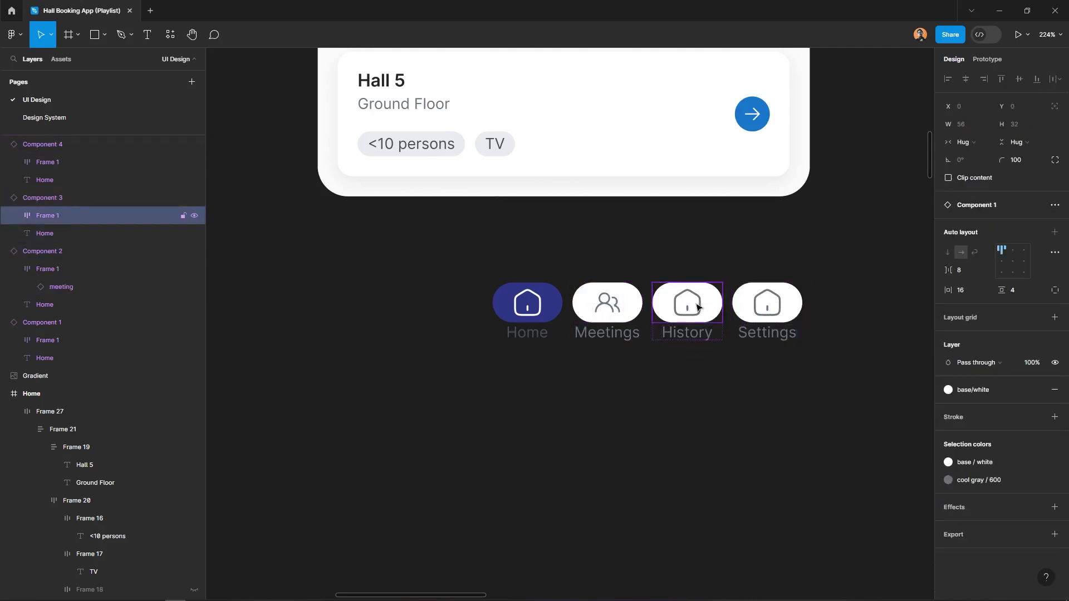
{"action": "double_click", "coordinate": [698, 307]}
{"action": "left_click", "coordinate": [984, 209]}
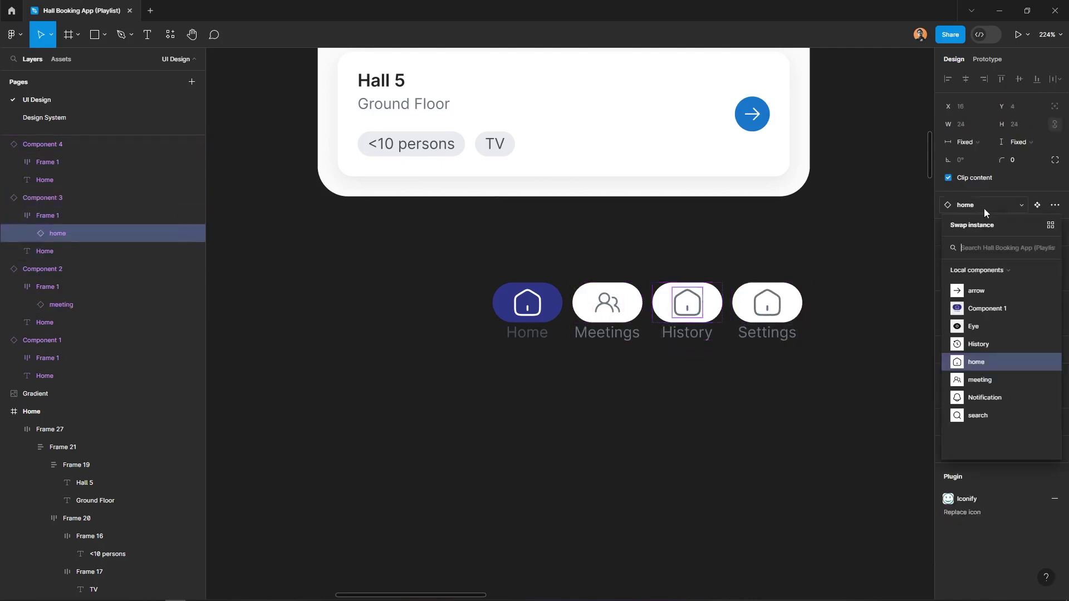
{"action": "type", "text": "history"}
{"action": "key", "text": "Return"}
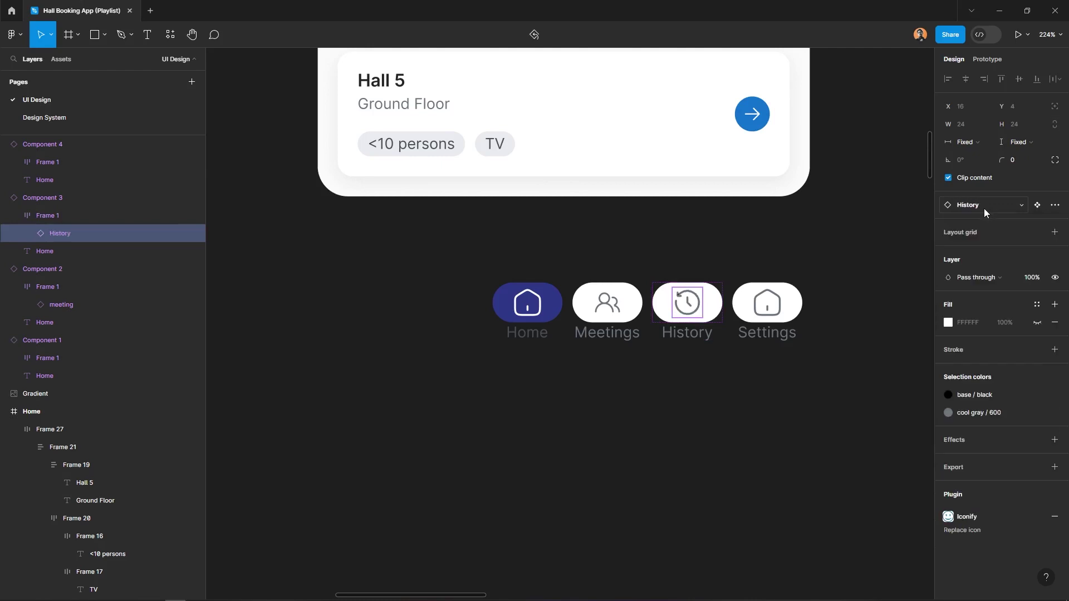
- Swap the Settings button's icon for the gear icon
{"action": "left_click", "coordinate": [767, 302]}
{"action": "key", "text": "ctrl+shift+r"}
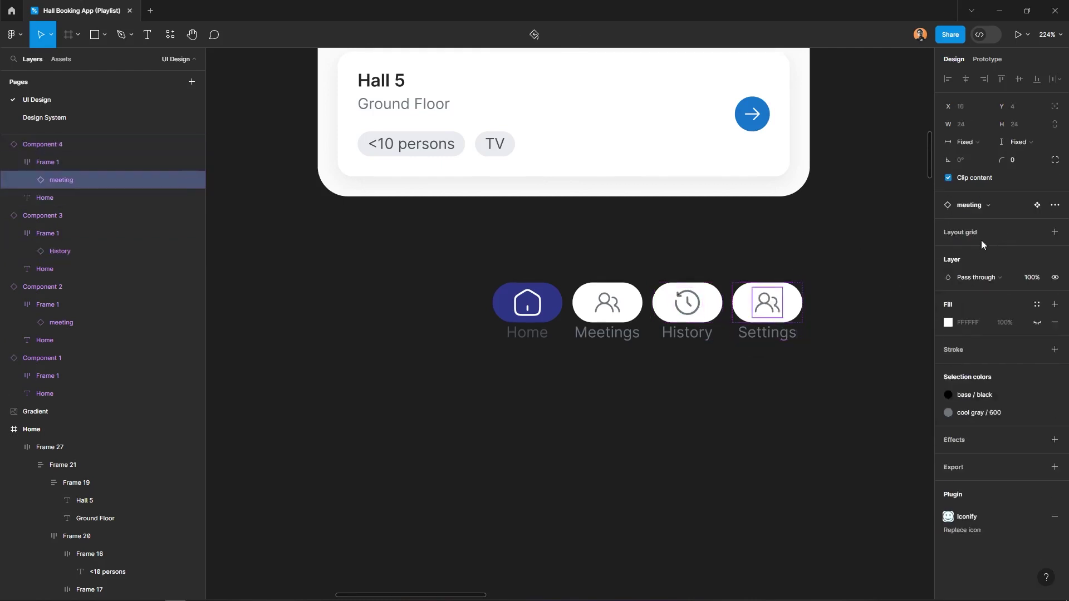
{"action": "left_click", "coordinate": [990, 206]}
{"action": "type", "text": "setting"}
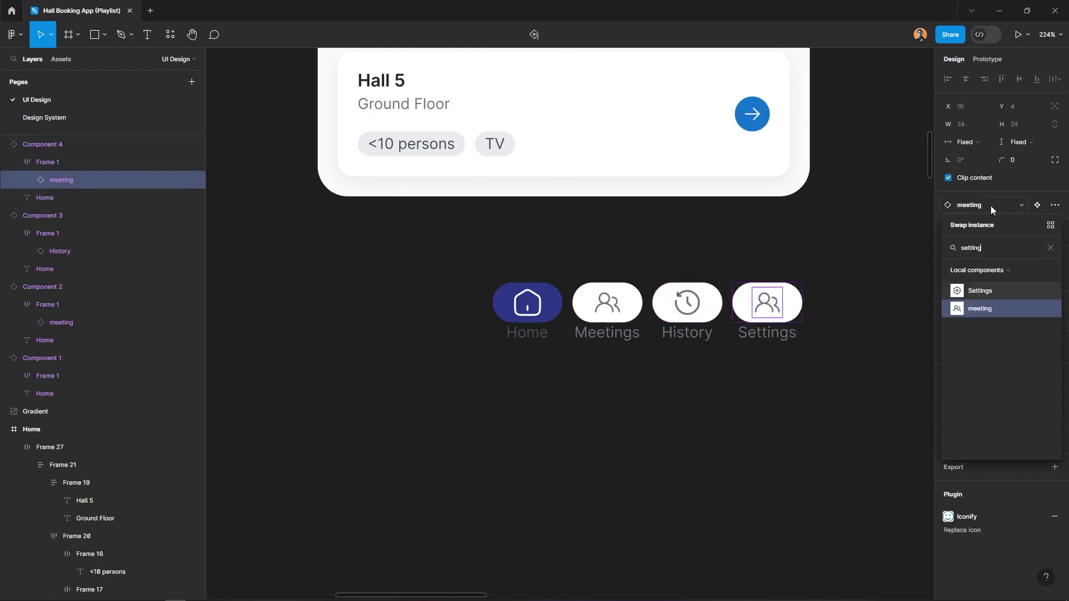
{"action": "left_click", "coordinate": [986, 295]}
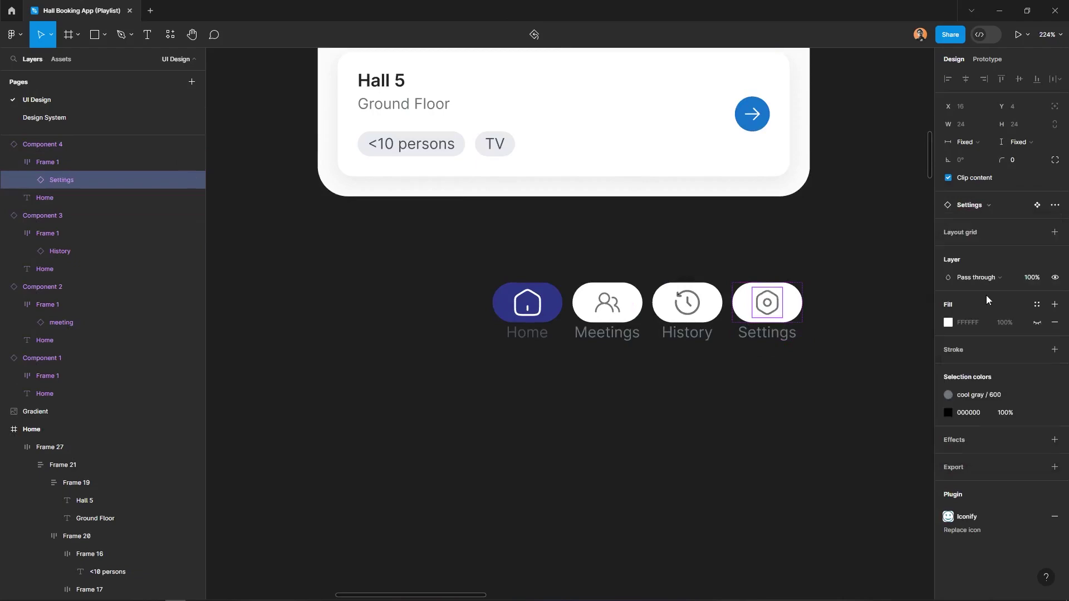
- Detach the History clock shape's black fill style and apply cool gray/600
{"action": "left_click", "coordinate": [646, 441]}
{"action": "left_click", "coordinate": [513, 302]}
{"action": "left_click", "coordinate": [607, 303], "text": "shift"}
{"action": "left_click", "coordinate": [687, 303], "text": "shift"}
{"action": "left_click", "coordinate": [761, 314], "text": "shift"}
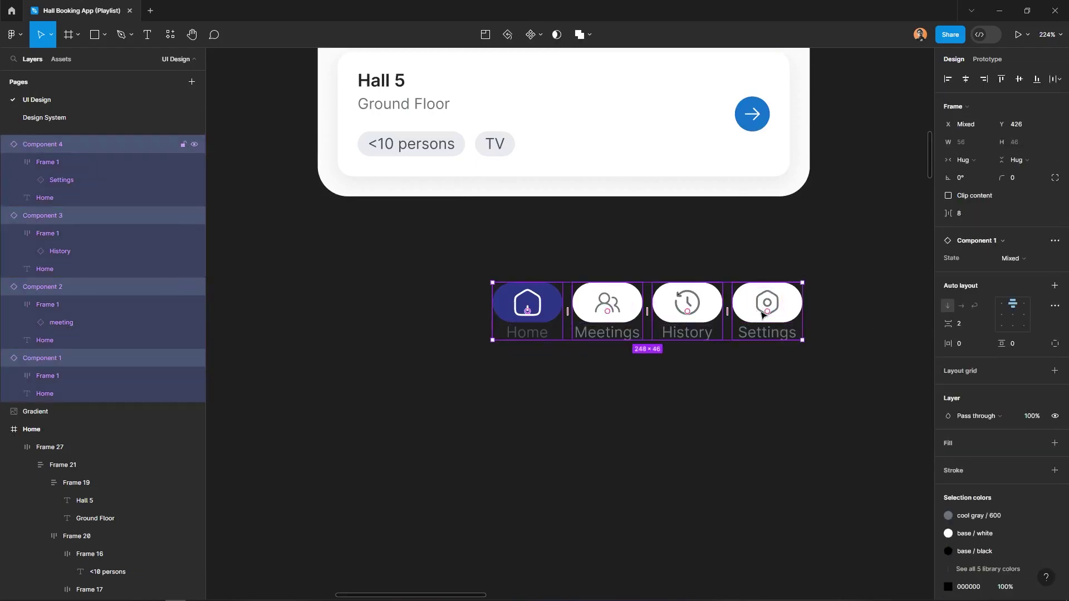
{"action": "scroll", "coordinate": [705, 317], "scroll_direction": "up", "scroll_amount": 5}
{"action": "scroll", "coordinate": [668, 306], "scroll_direction": "up", "scroll_amount": 5}
{"action": "scroll", "coordinate": [644, 293], "scroll_direction": "up", "scroll_amount": 3}
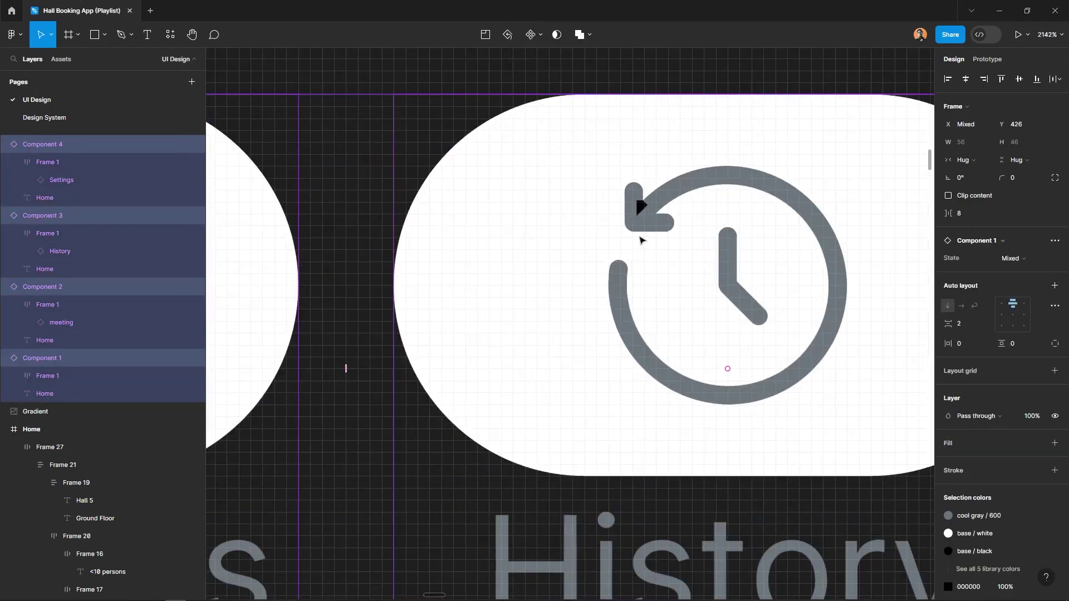
{"action": "double_click", "coordinate": [641, 207]}
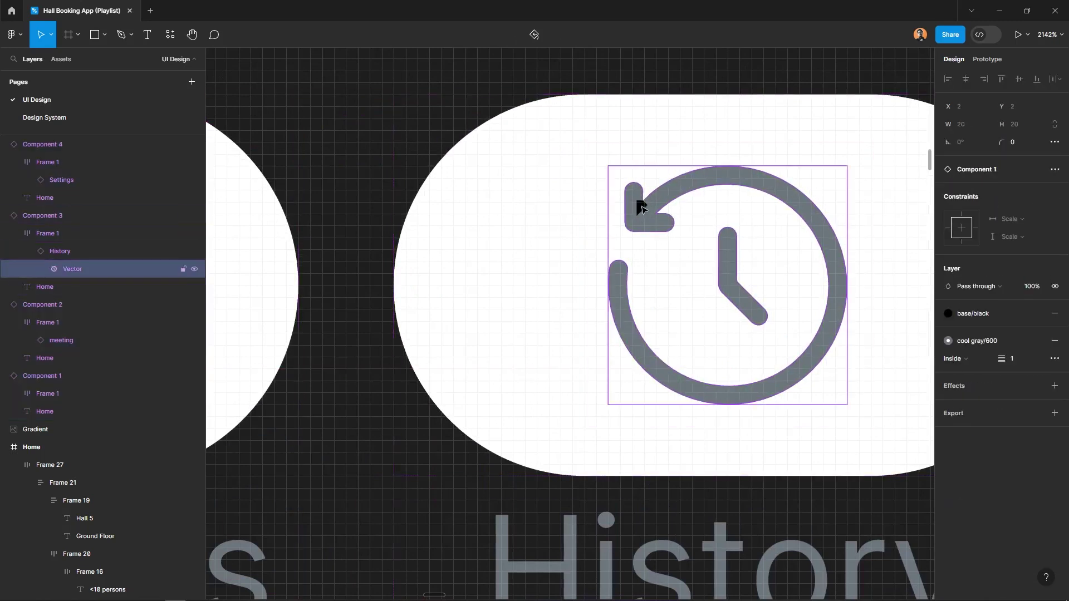
{"action": "left_click", "coordinate": [1004, 317]}
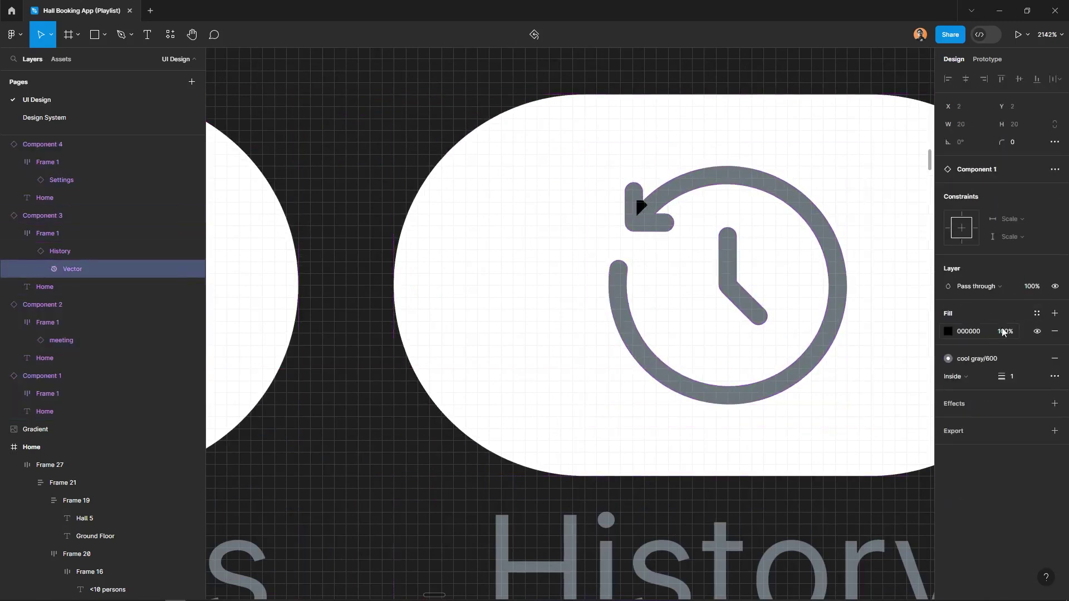
{"action": "left_click", "coordinate": [1037, 314]}
{"action": "left_click", "coordinate": [911, 490]}
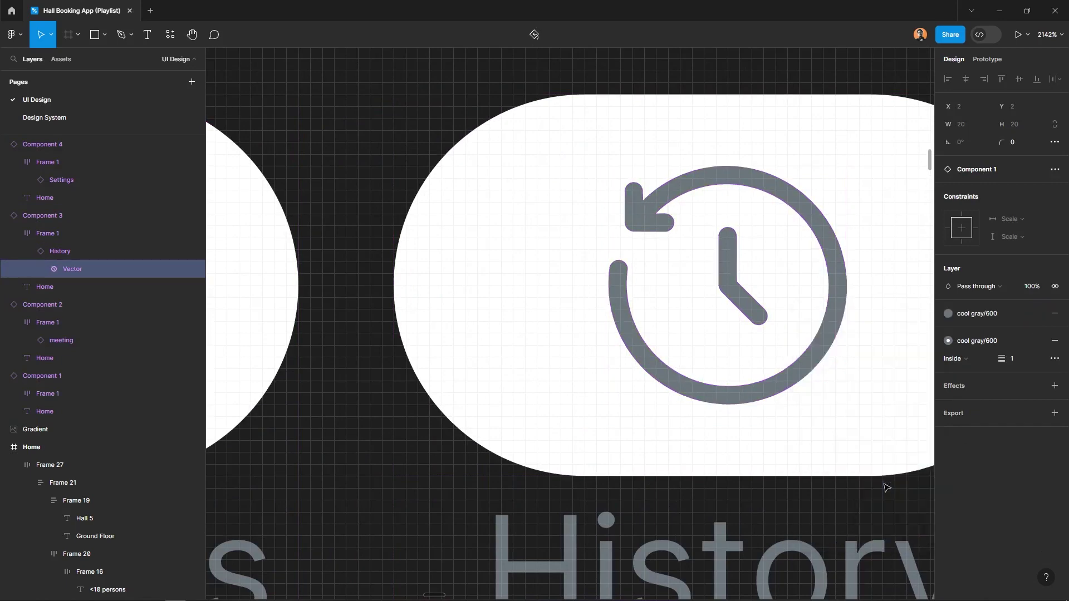
- Marquee-select all four nav buttons together
{"action": "scroll", "coordinate": [590, 263], "scroll_direction": "down", "scroll_amount": 2, "text": "ctrl"}
{"action": "scroll", "coordinate": [612, 278], "scroll_direction": "down", "scroll_amount": 3, "text": "ctrl"}
{"action": "scroll", "coordinate": [640, 333], "scroll_direction": "down", "scroll_amount": 2, "text": "ctrl"}
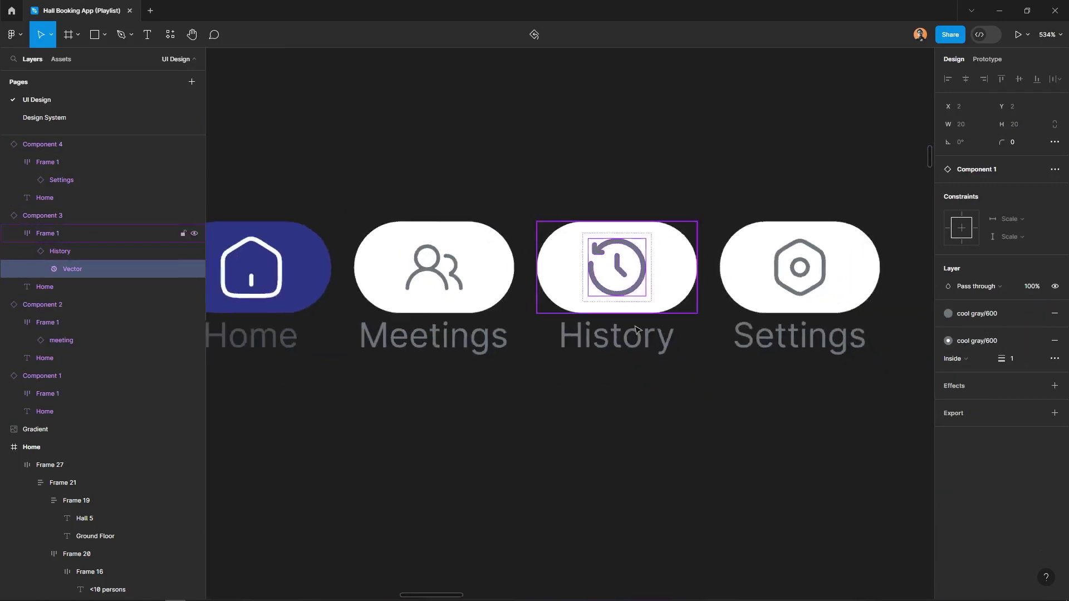
{"action": "scroll", "coordinate": [676, 410], "scroll_direction": "down", "scroll_amount": 4, "text": "ctrl"}
{"action": "left_click", "coordinate": [676, 410]}
{"action": "left_click_drag", "start_coordinate": [421, 260], "coordinate": [794, 348]}
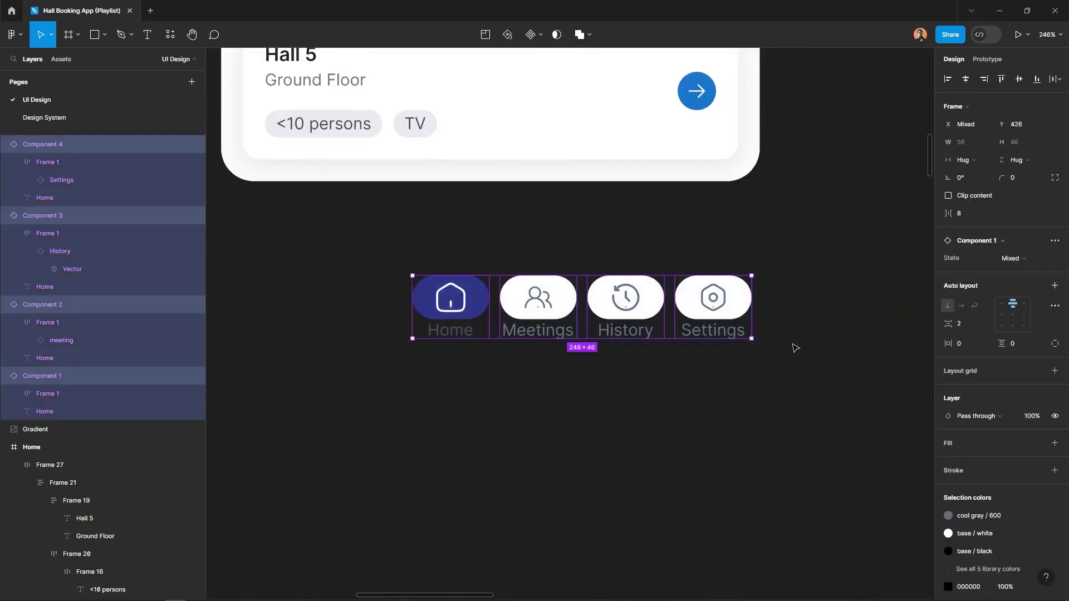
- Wrap the nav buttons in auto layout with a 16 gap and 16 horizontal padding
{"action": "right_click", "coordinate": [712, 287]}
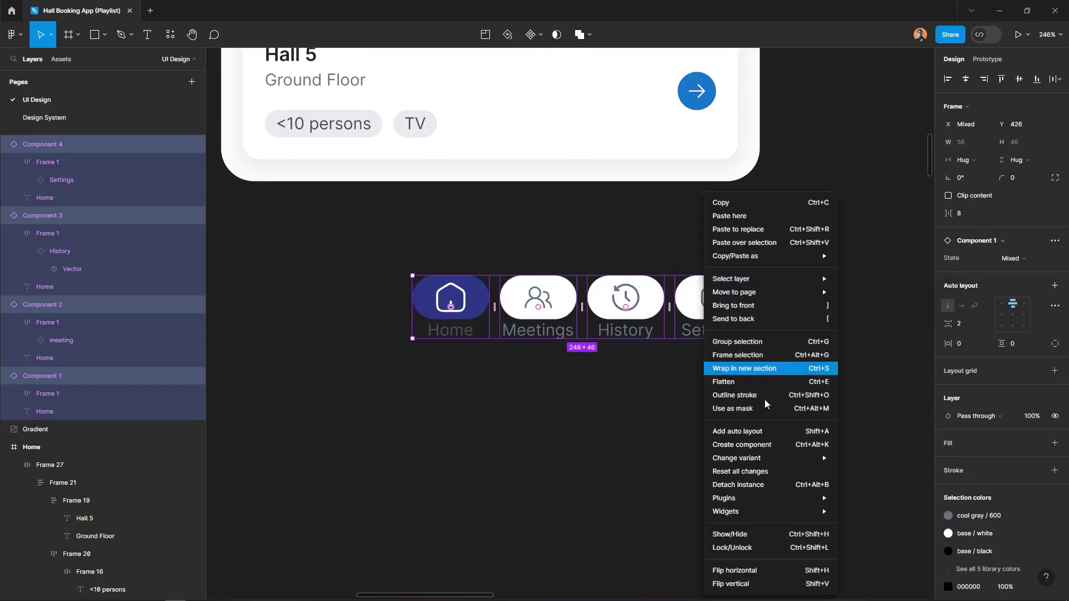
{"action": "left_click", "coordinate": [771, 432]}
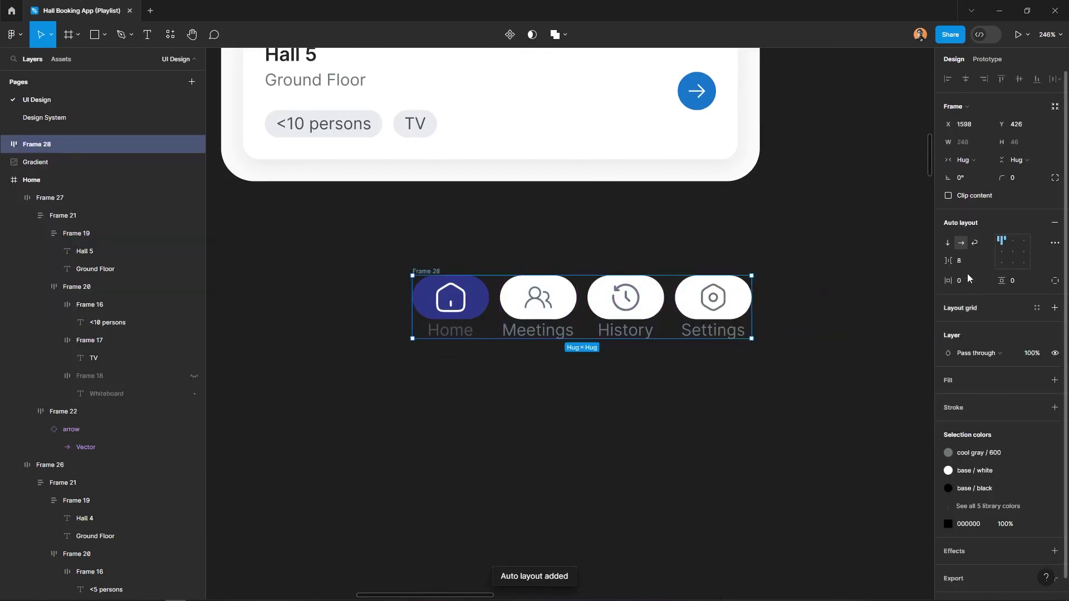
{"action": "type", "text": "16"}
{"action": "key", "text": "Return"}
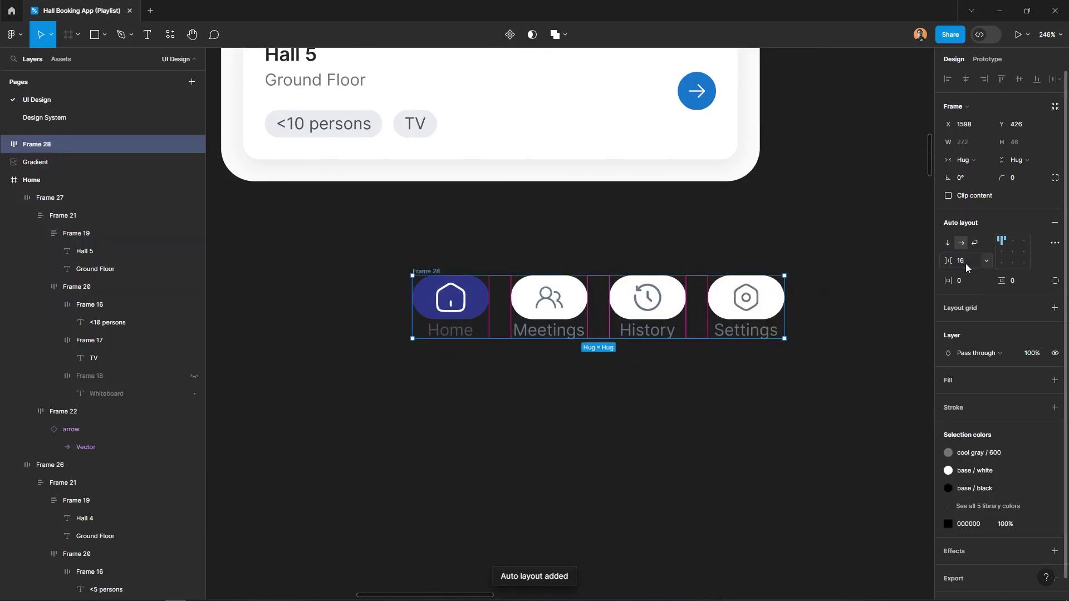
{"action": "scroll", "coordinate": [560, 526], "scroll_direction": "down", "scroll_amount": 5, "text": "ctrl"}
{"action": "left_click", "coordinate": [967, 282]}
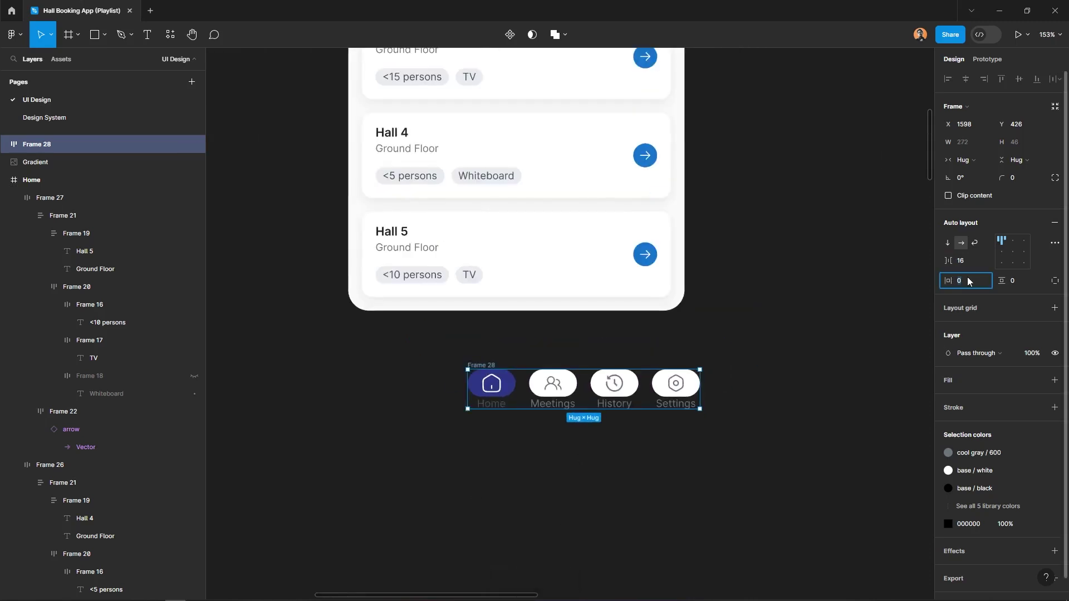
{"action": "type", "text": "16"}
{"action": "key", "text": "Return"}
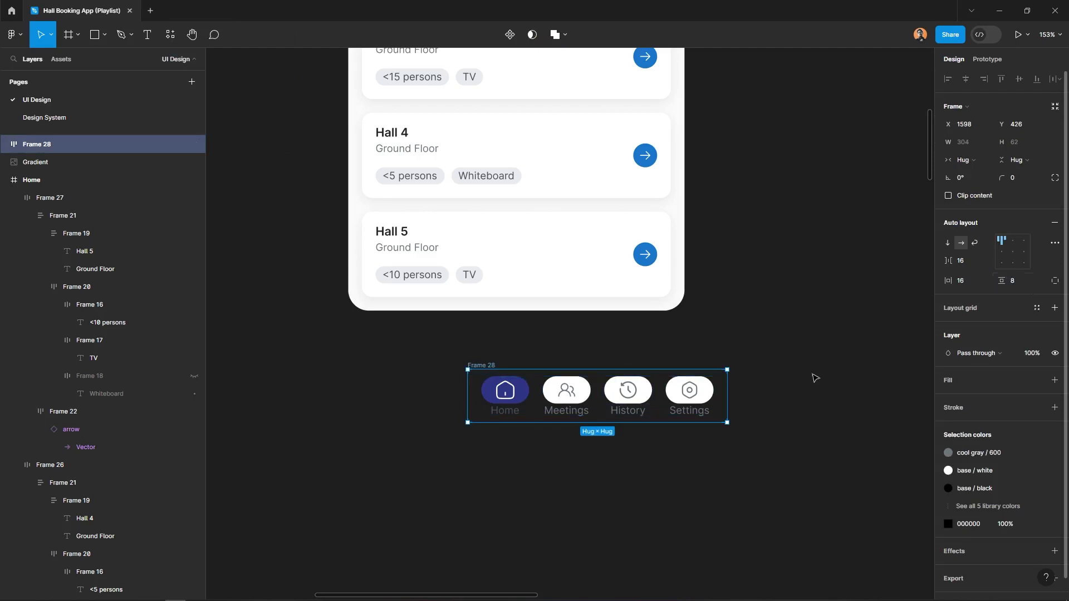
- Give the nav bar a white fill and cut it from the canvas
{"action": "scroll", "coordinate": [1052, 357], "scroll_direction": "down", "scroll_amount": 1}
{"action": "left_click", "coordinate": [1055, 360]}
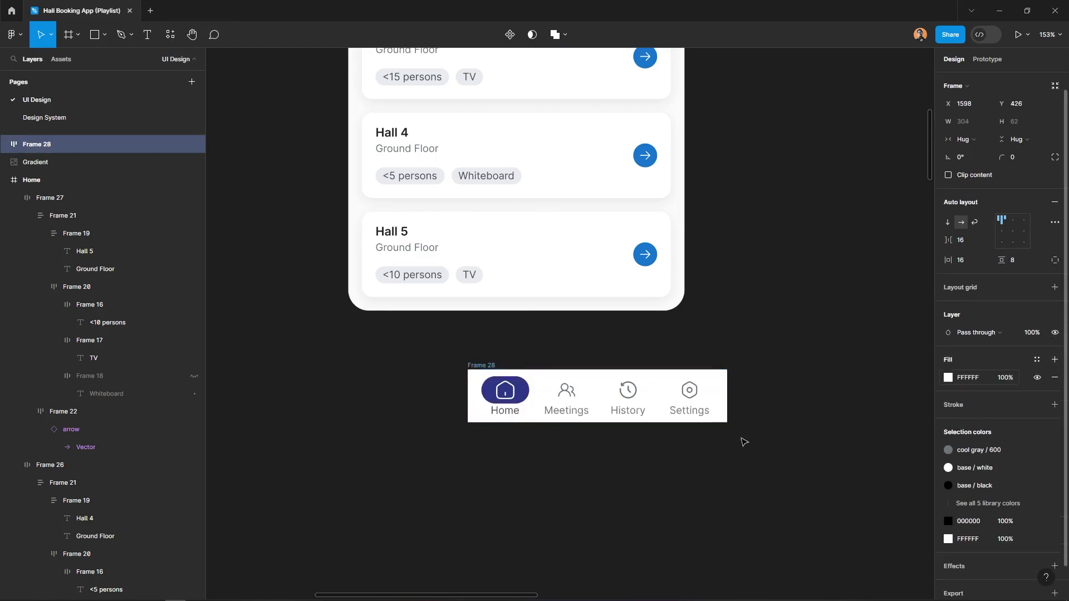
{"action": "scroll", "coordinate": [615, 553], "scroll_direction": "down", "scroll_amount": 1}
{"action": "scroll", "coordinate": [617, 564], "scroll_direction": "down", "scroll_amount": 3}
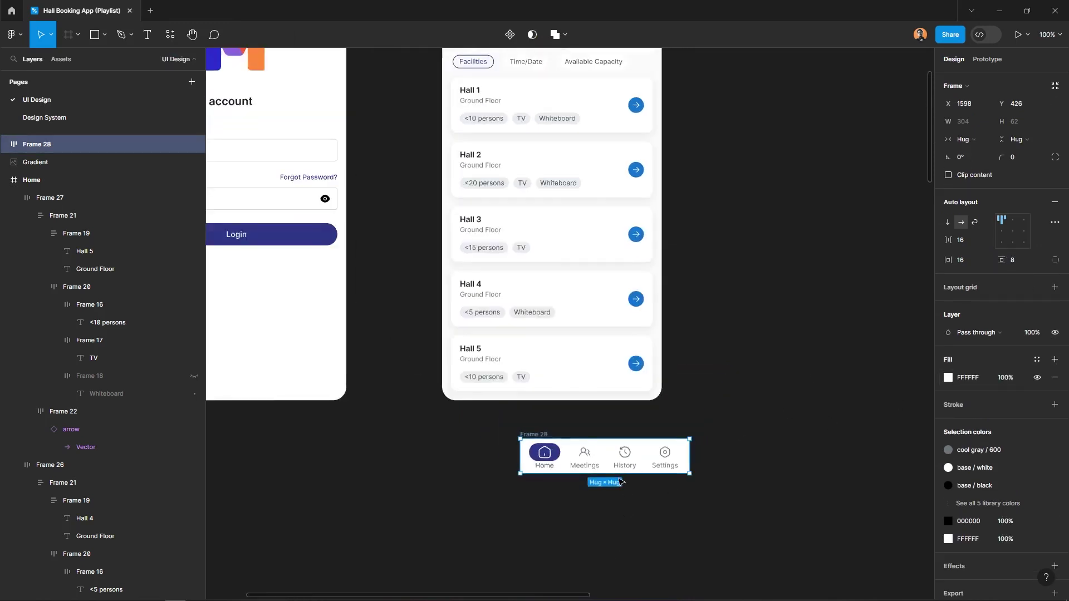
{"action": "key", "text": "Delete"}
{"action": "scroll", "coordinate": [615, 526], "scroll_direction": "up", "scroll_amount": 3}
{"action": "scroll", "coordinate": [527, 288], "scroll_direction": "up", "scroll_amount": 5}
- Put the nav bar in the Home screen, aligned left and bottom, stretched to 394 wide
{"action": "left_click", "coordinate": [441, 230]}
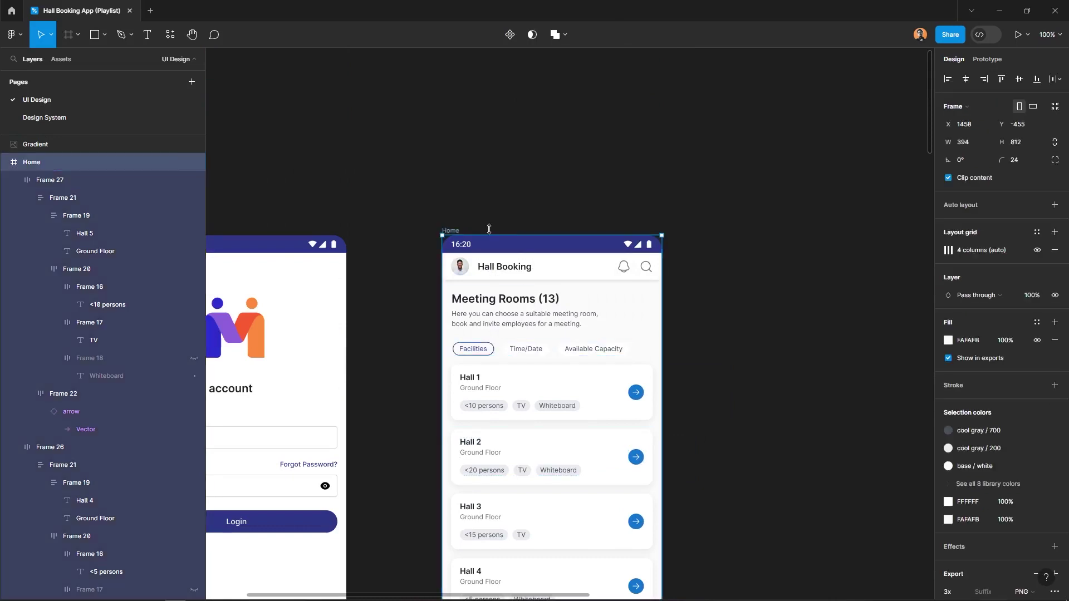
{"action": "scroll", "coordinate": [556, 273], "scroll_direction": "down", "scroll_amount": 4}
{"action": "key", "text": "ctrl+z"}
{"action": "left_click", "coordinate": [948, 78]}
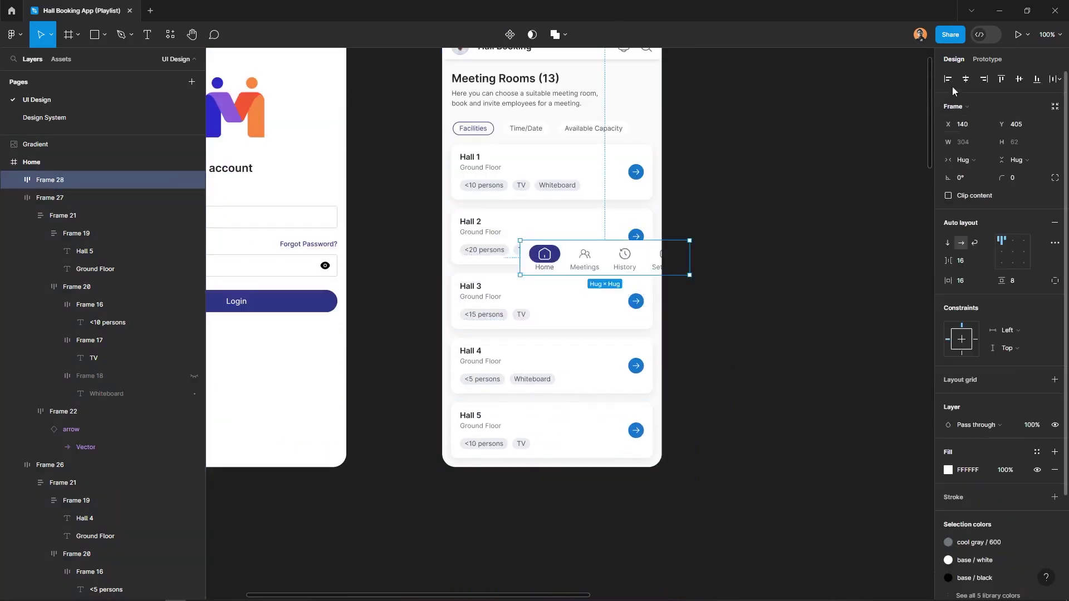
{"action": "left_click", "coordinate": [1037, 79]}
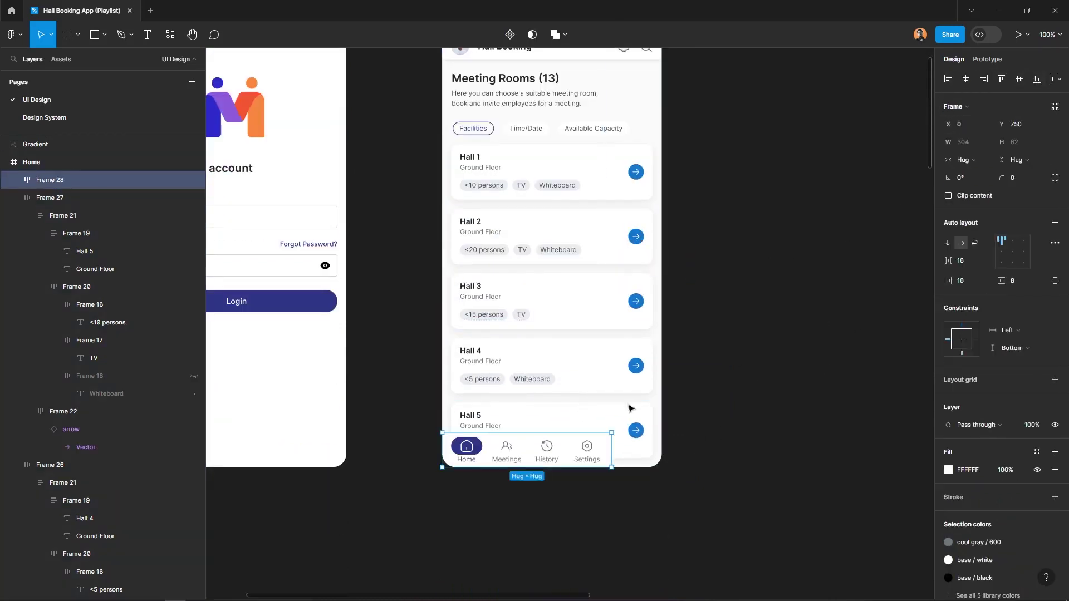
{"action": "left_click_drag", "start_coordinate": [612, 448], "coordinate": [661, 448]}
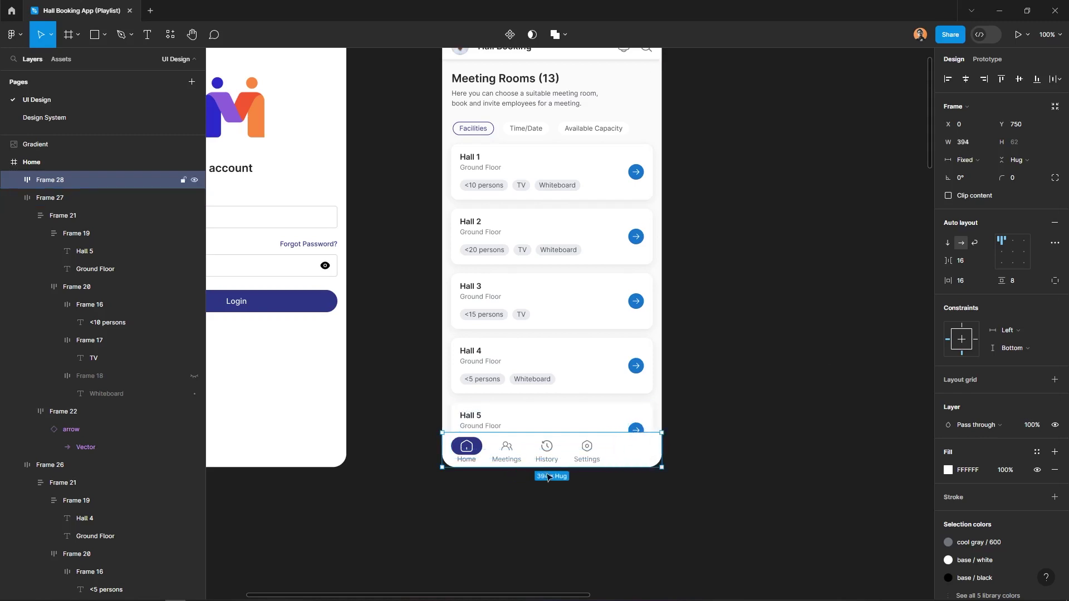
- Set the four nav buttons to fill the bar's width evenly, then reselect the bar
{"action": "scroll", "coordinate": [549, 477], "scroll_direction": "up", "scroll_amount": 5}
{"action": "key", "text": "Return"}
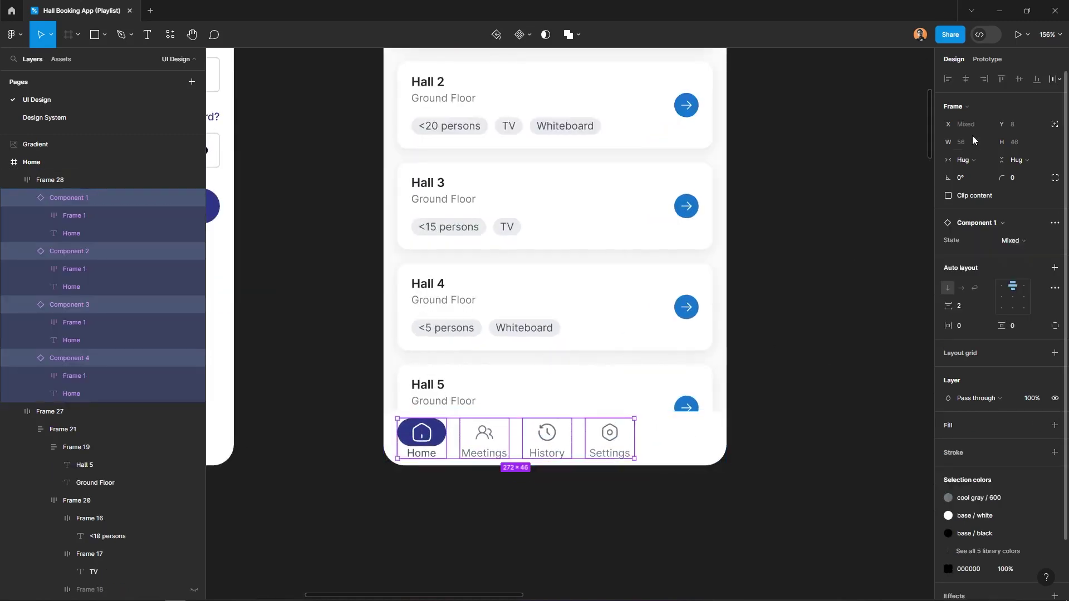
{"action": "left_click", "coordinate": [968, 160]}
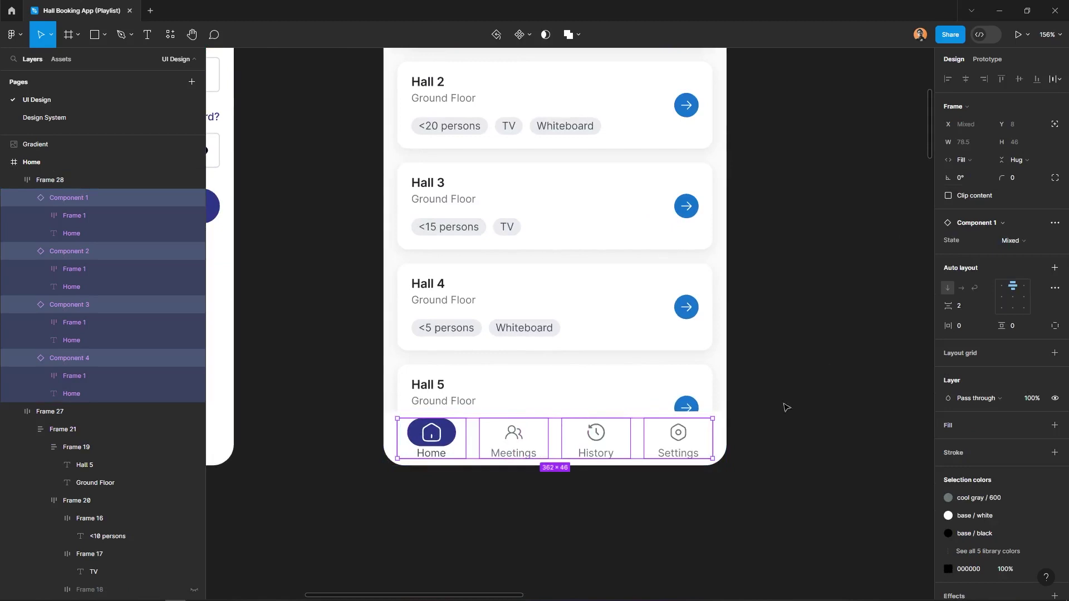
{"action": "scroll", "coordinate": [768, 488], "scroll_direction": "down", "scroll_amount": 2}
{"action": "key", "text": "Escape"}
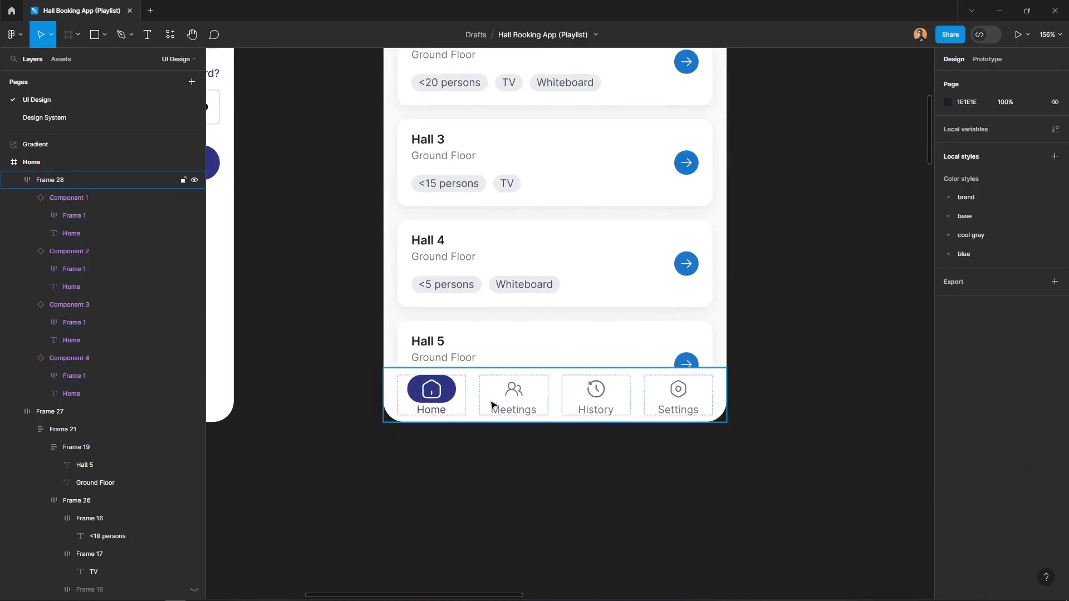
{"action": "left_click", "coordinate": [493, 401]}
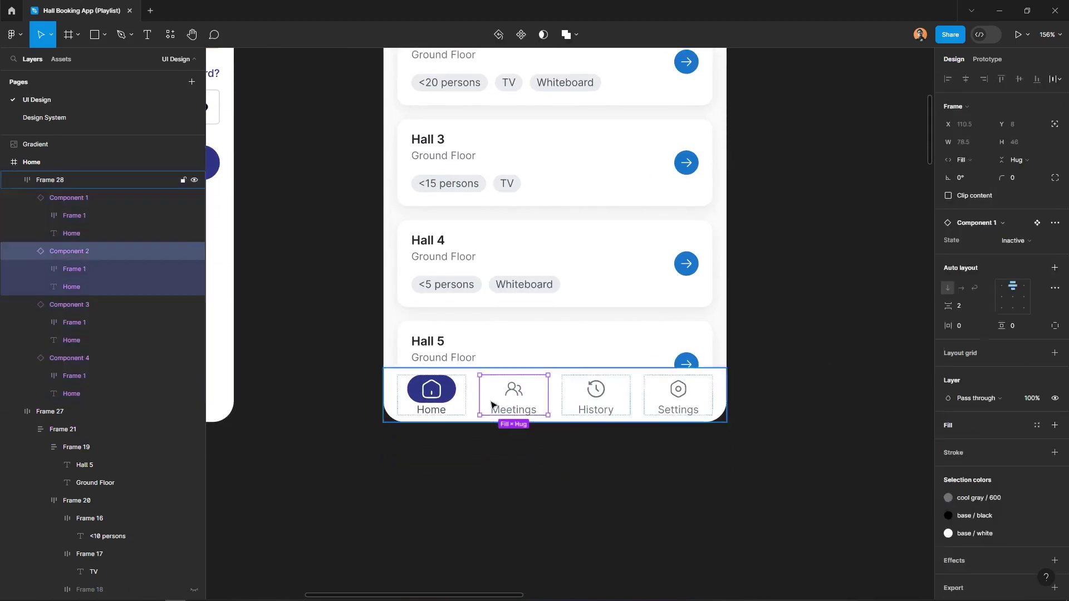
{"action": "left_click", "coordinate": [578, 429]}
{"action": "left_click", "coordinate": [627, 377]}
- Add a drop shadow to the nav bar with blur 16, Y offset -2, opacity 12%
{"action": "left_click", "coordinate": [1054, 530]}
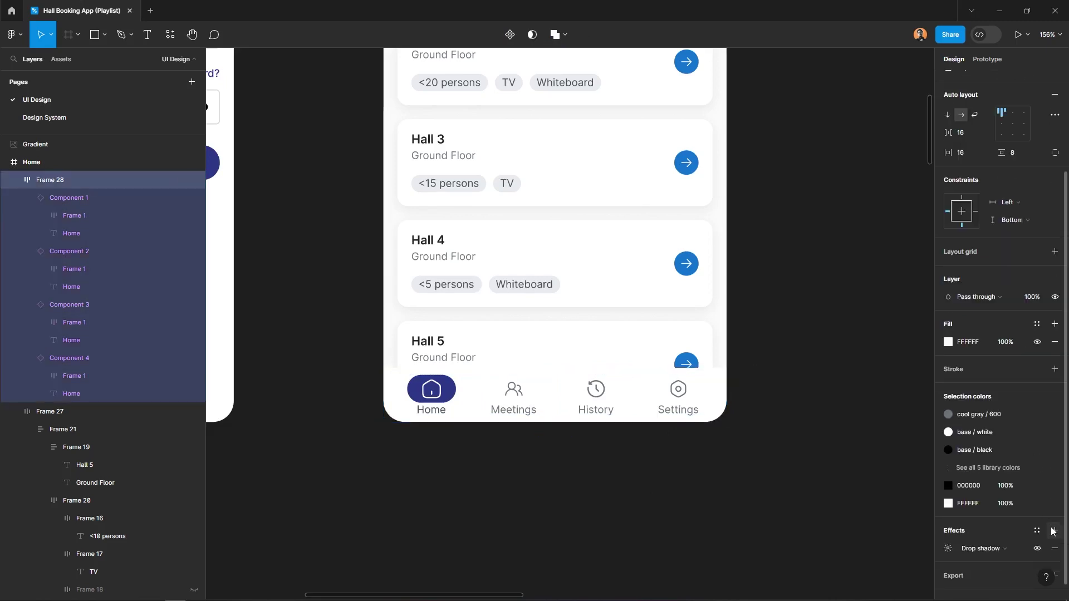
{"action": "left_click", "coordinate": [948, 549]}
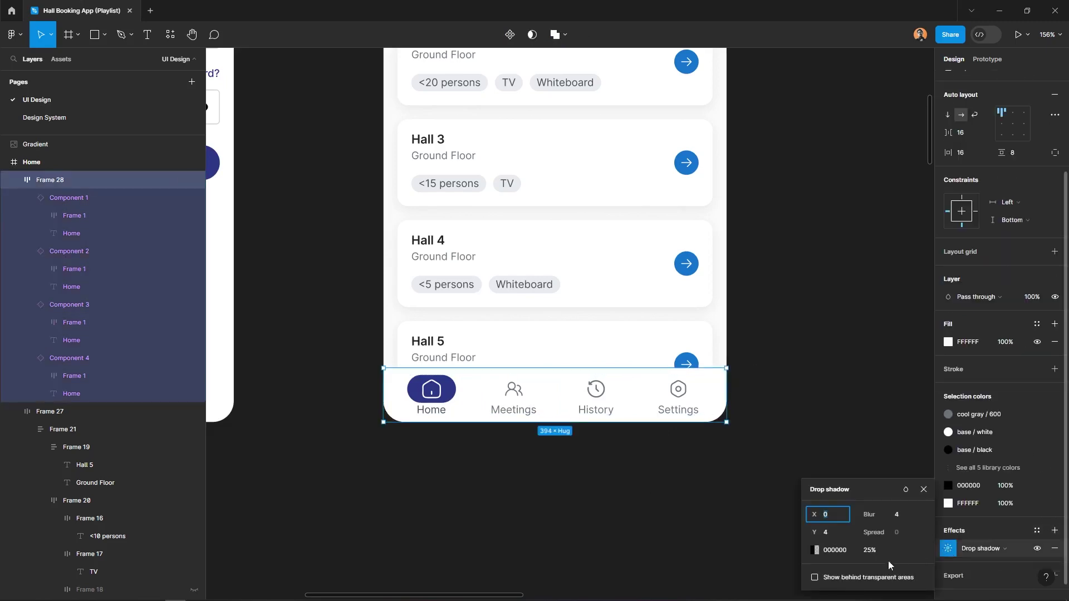
{"action": "left_click", "coordinate": [904, 520]}
{"action": "key", "text": "Return"}
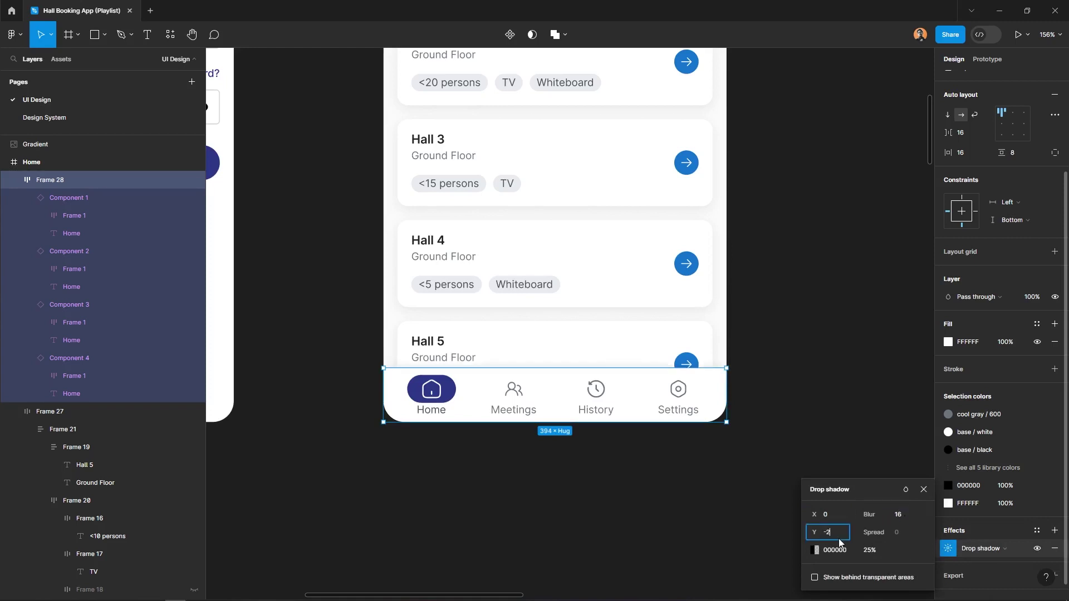
{"action": "key", "text": "Return"}
{"action": "left_click", "coordinate": [865, 550]}
{"action": "type", "text": "12"}
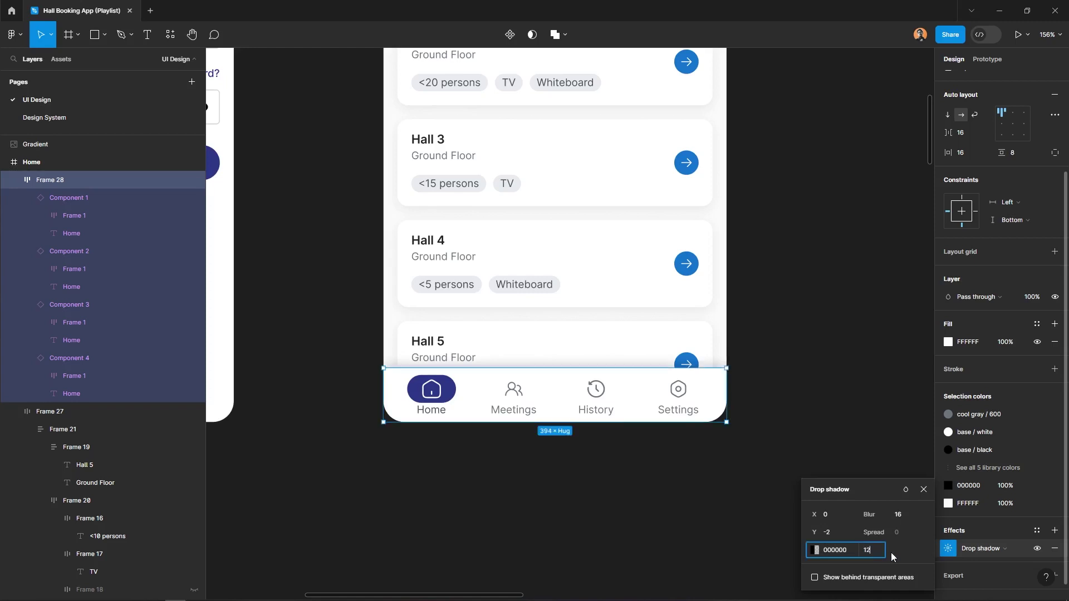
{"action": "key", "text": "Return"}
{"action": "left_click", "coordinate": [682, 505]}
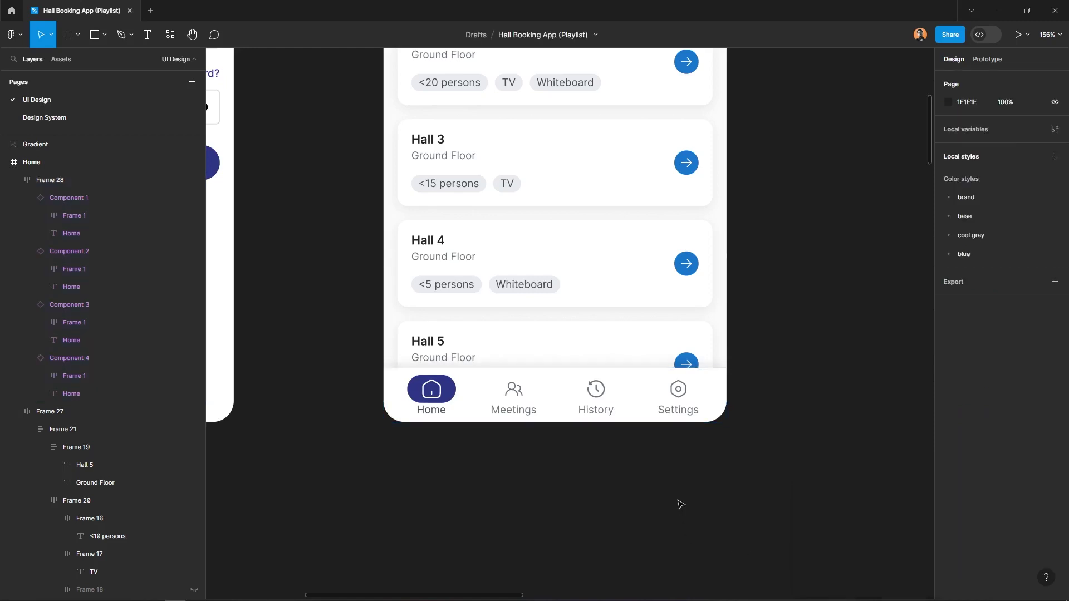
{"action": "scroll", "coordinate": [610, 522], "scroll_direction": "down", "scroll_amount": 3, "text": "ctrl"}
{"action": "scroll", "coordinate": [609, 522], "scroll_direction": "down", "scroll_amount": 2, "text": "ctrl"}
{"action": "scroll", "coordinate": [610, 522], "scroll_direction": "up", "scroll_amount": 1, "text": "ctrl"}
{"action": "scroll", "coordinate": [624, 507], "scroll_direction": "up", "scroll_amount": 1, "text": "ctrl"}
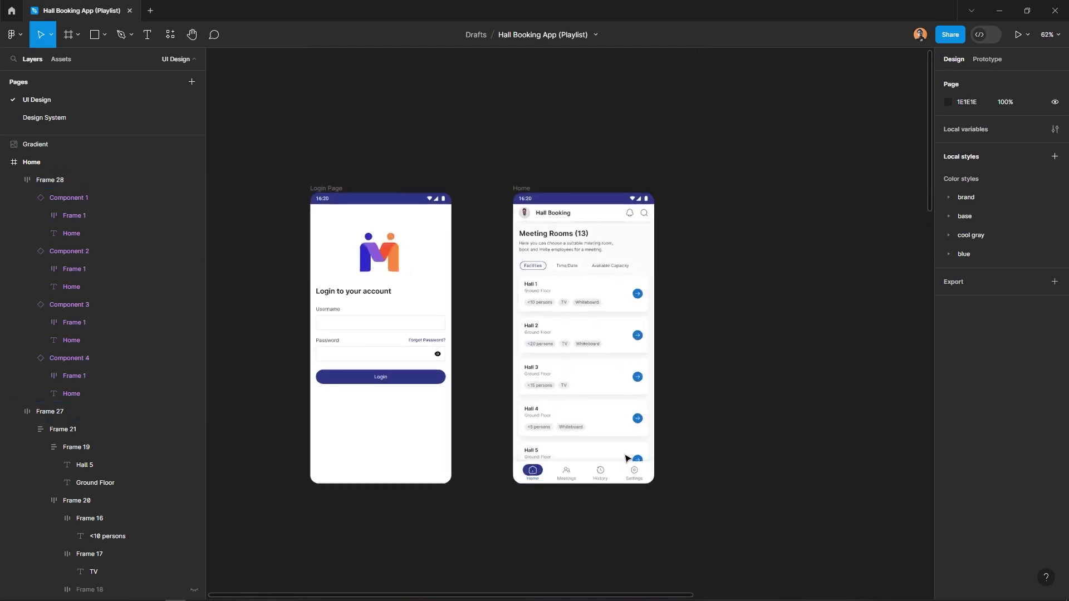
{"action": "scroll", "coordinate": [640, 490], "scroll_direction": "up", "scroll_amount": 1, "text": "ctrl"}
{"action": "scroll", "coordinate": [662, 470], "scroll_direction": "up", "scroll_amount": 1, "text": "ctrl"}
{"action": "scroll", "coordinate": [669, 465], "scroll_direction": "up", "scroll_amount": 1, "text": "ctrl"}
{"action": "scroll", "coordinate": [670, 465], "scroll_direction": "up", "scroll_amount": 1, "text": "ctrl"}
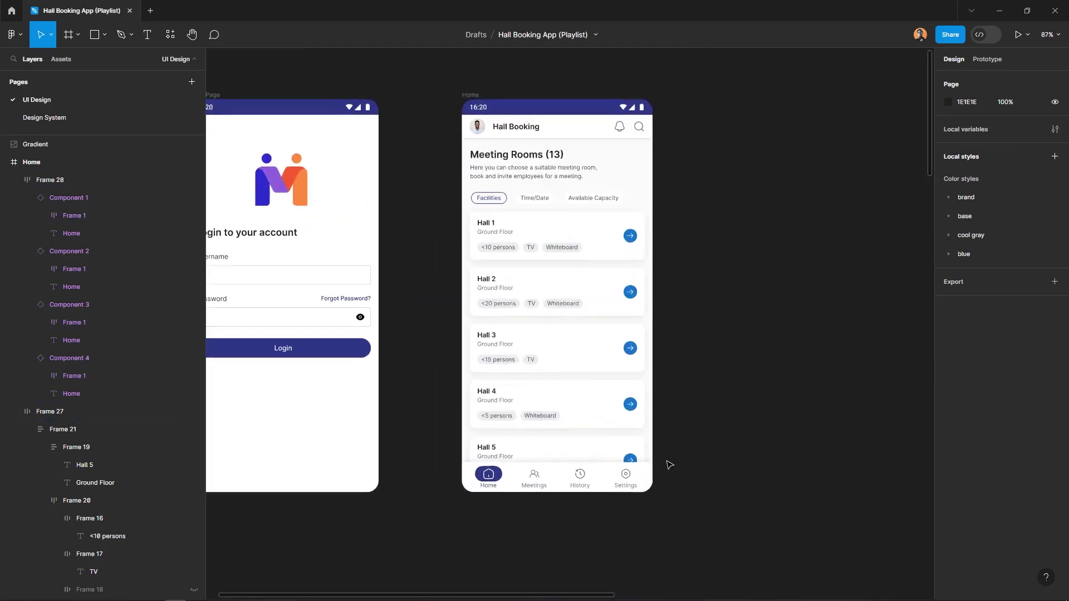